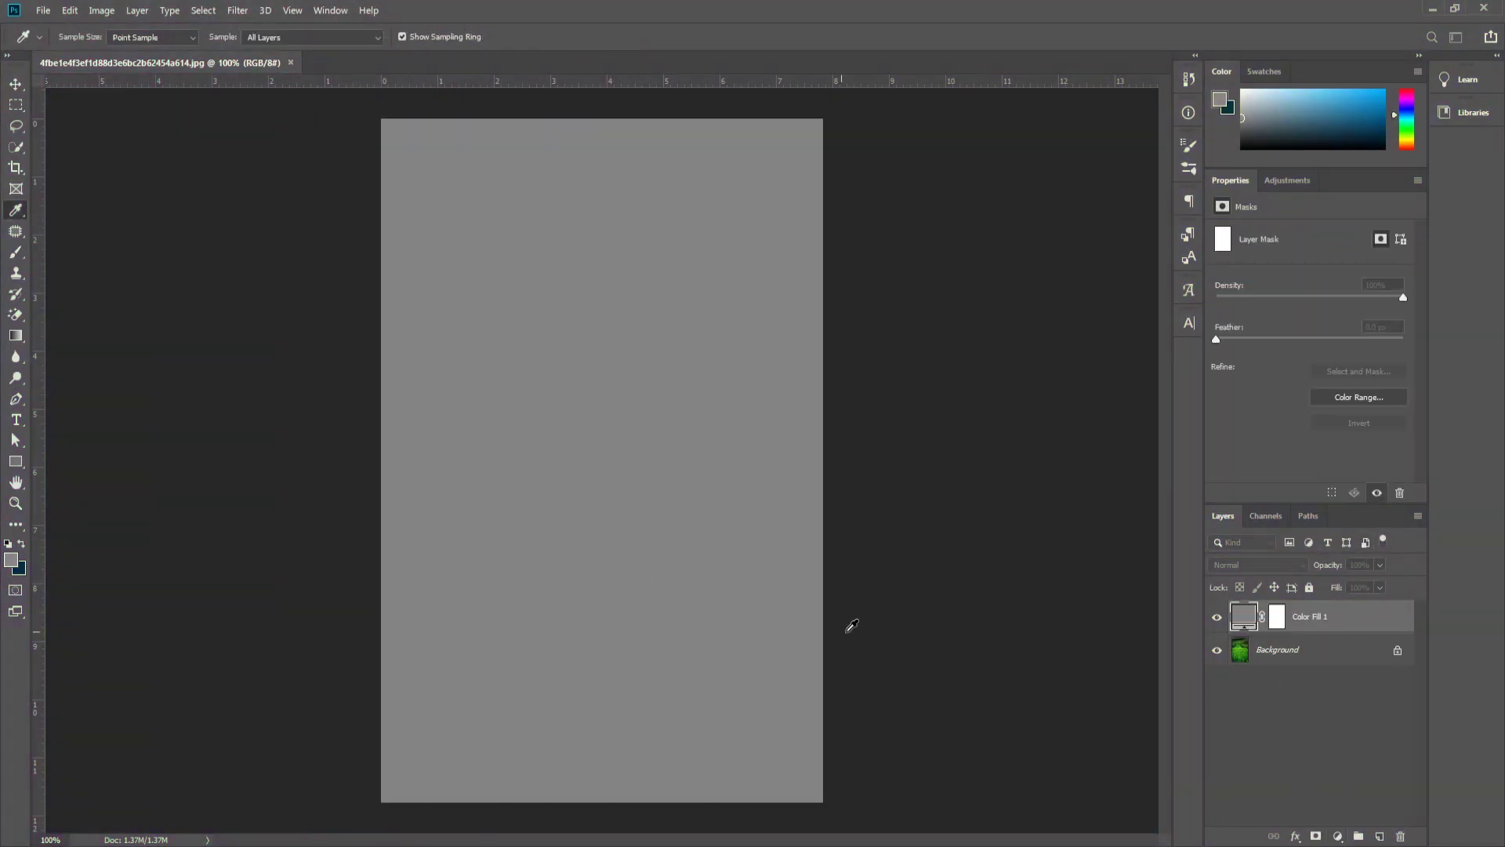
# Step: Unlock the grass Background layer and move it above Color Fill 1
pyautogui.press('b')
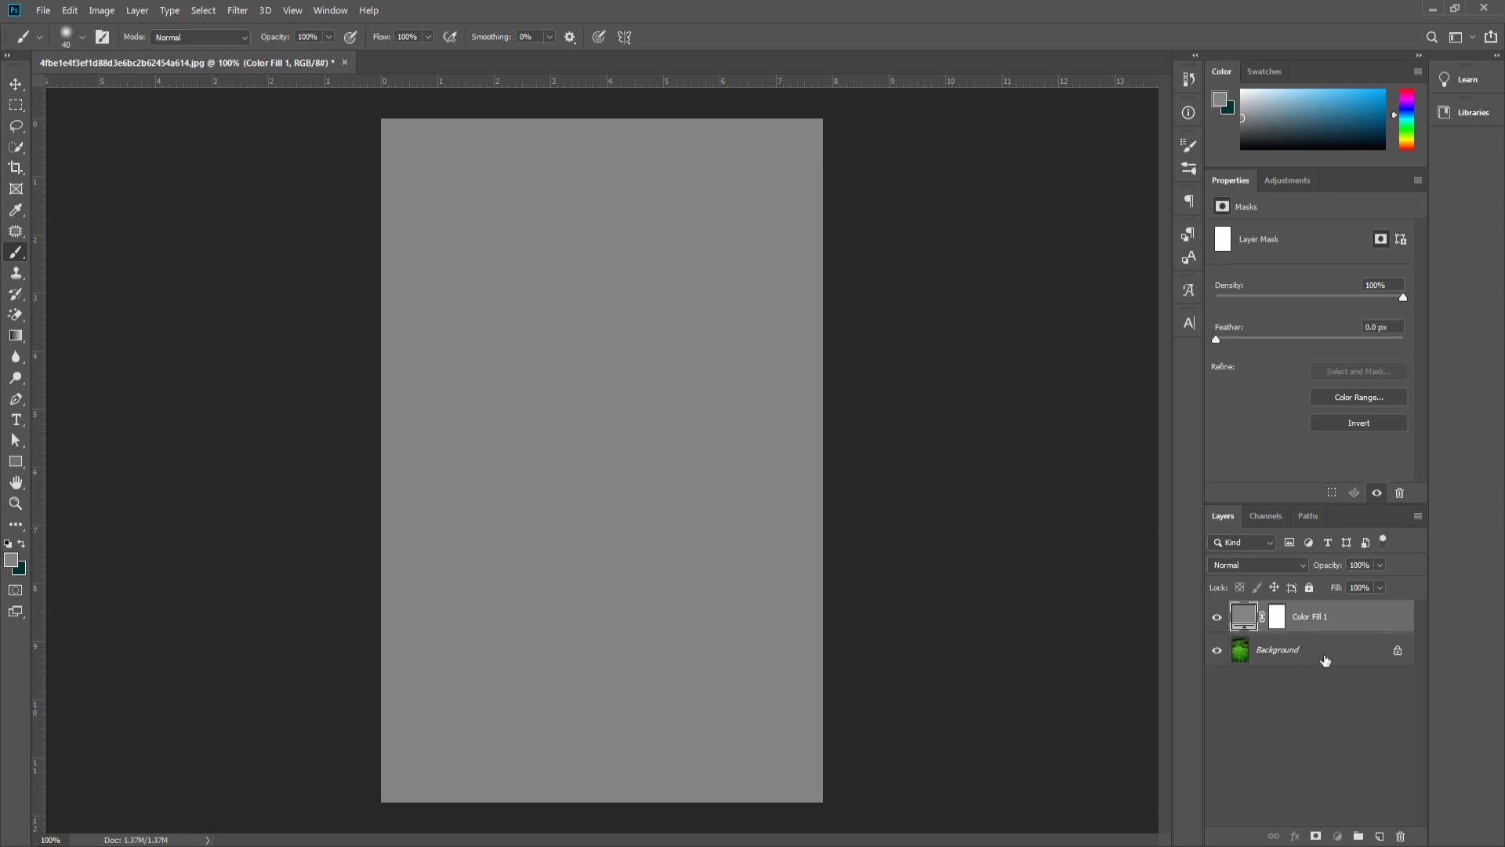
pyautogui.click(1398, 650)
pyautogui.moveTo(1333, 650); pyautogui.dragTo(1349, 616)
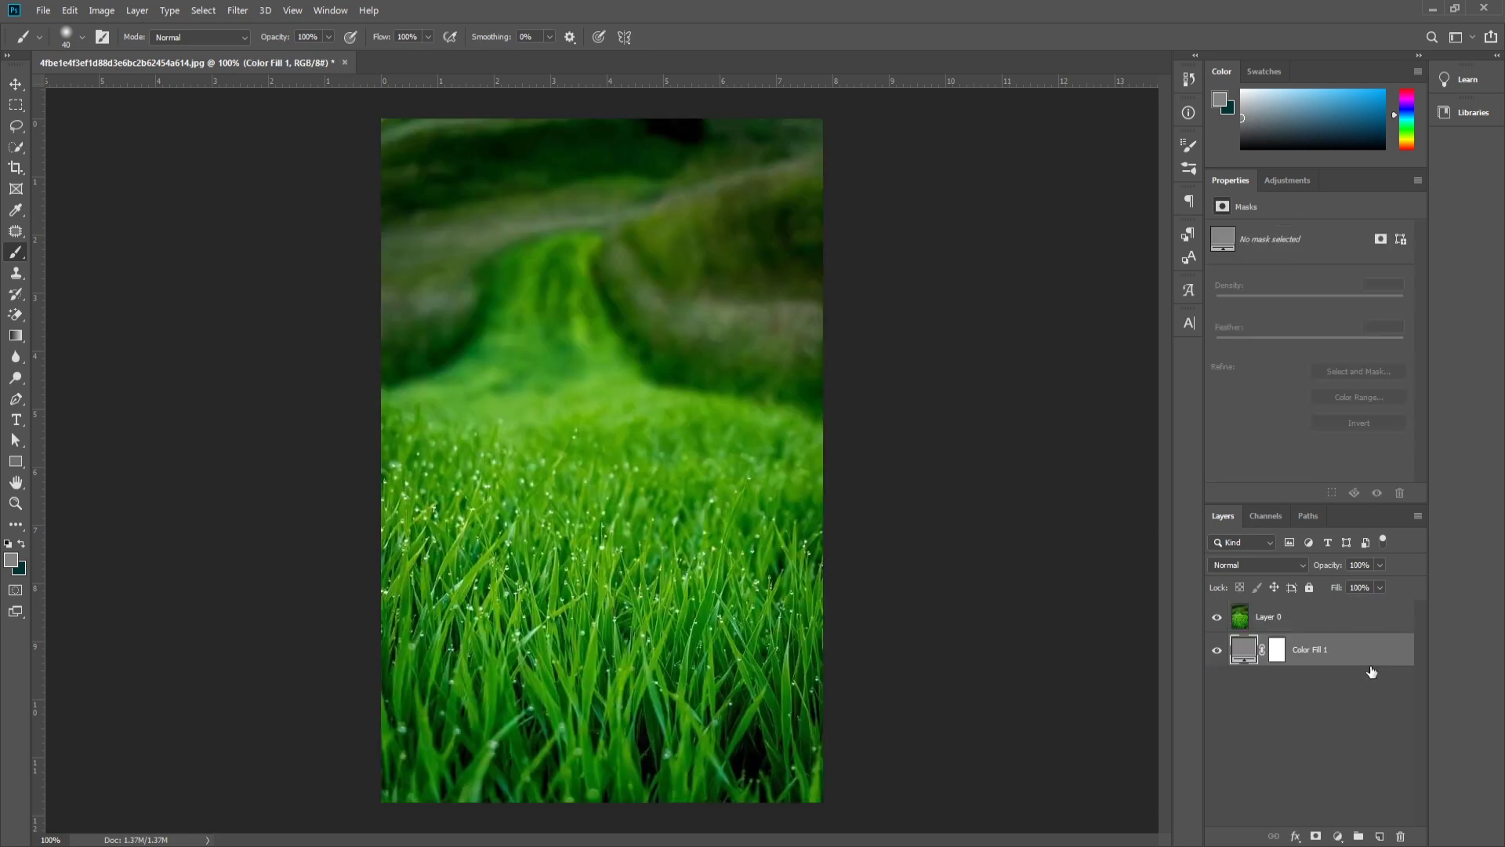
# Step: Mask the grass layer and fade its upper half into grey with a vertical gradient
pyautogui.click(1316, 837)
pyautogui.click(16, 336)
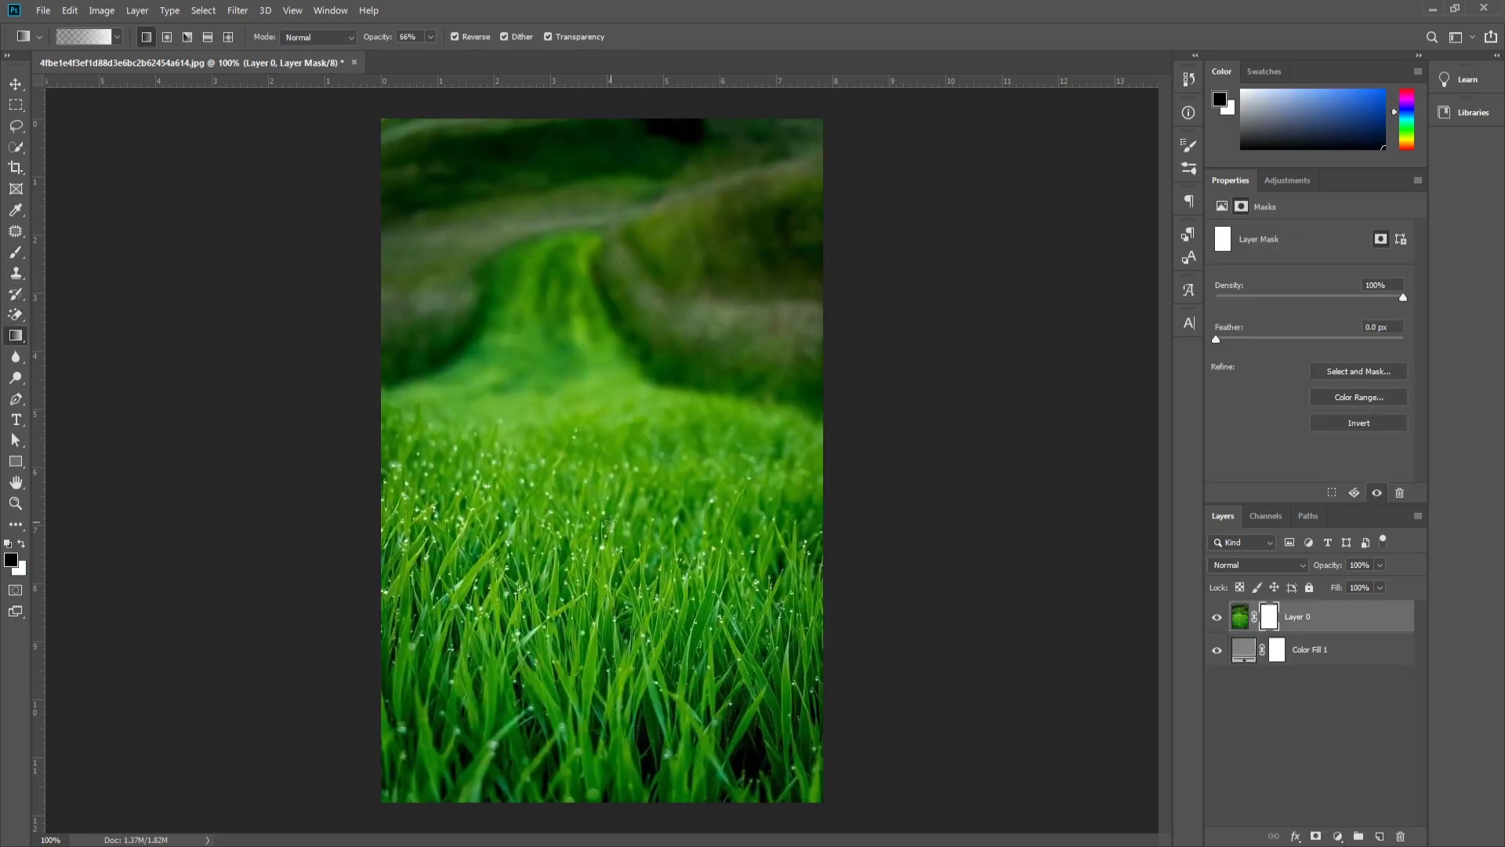
pyautogui.moveTo(616, 407); pyautogui.dragTo(616, 318)
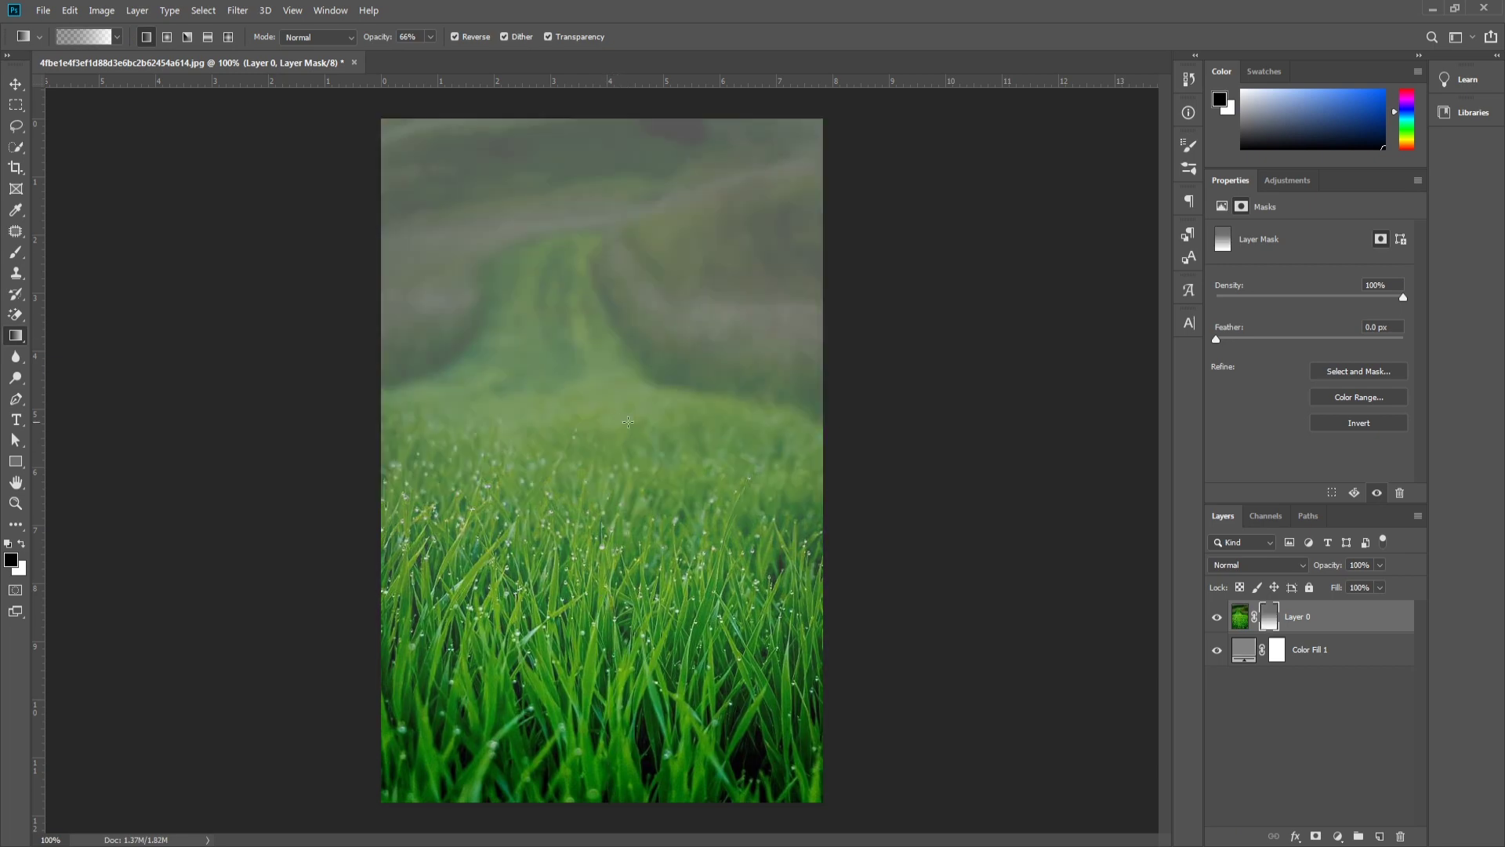
pyautogui.hotkey('ctrl', 'z')
pyautogui.moveTo(612, 631); pyautogui.dragTo(629, 214)
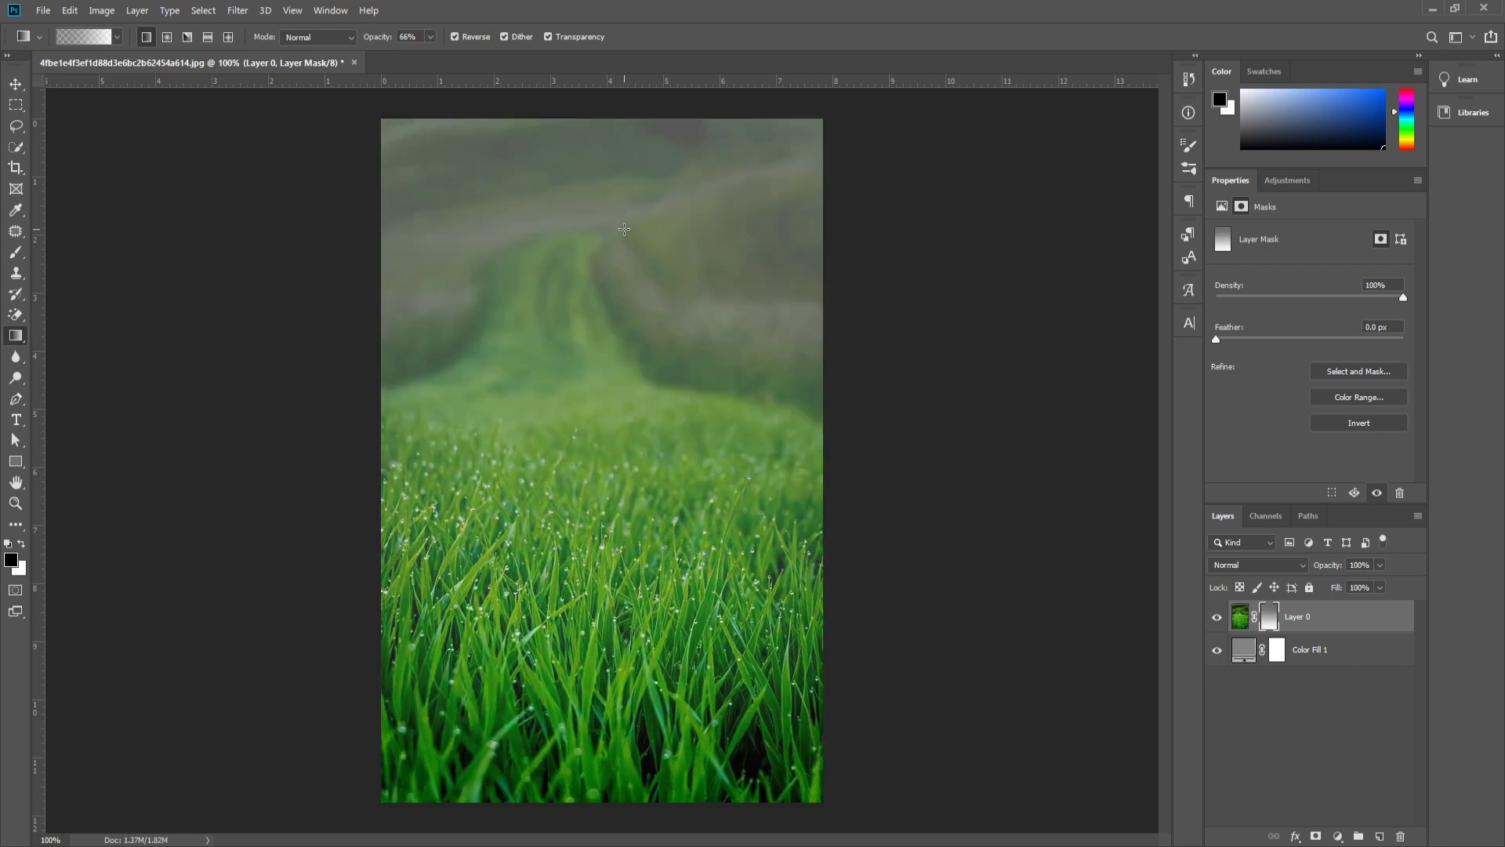
pyautogui.moveTo(608, 525); pyautogui.dragTo(612, 210)
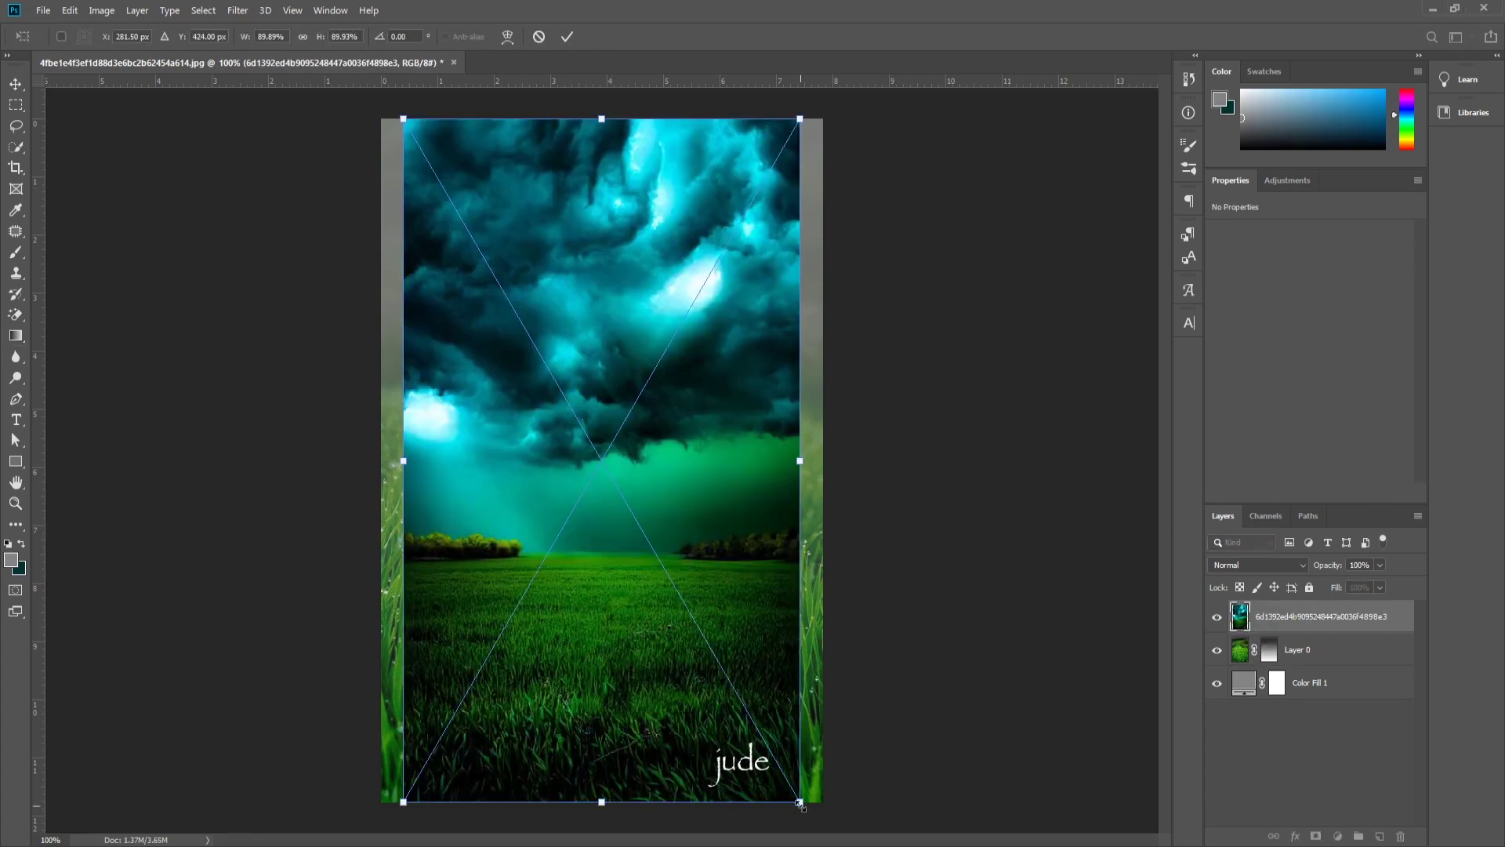
# Step: Enlarge the storm sky image to cover the canvas edges and move it up
pyautogui.moveTo(800, 804); pyautogui.dragTo(824, 831)
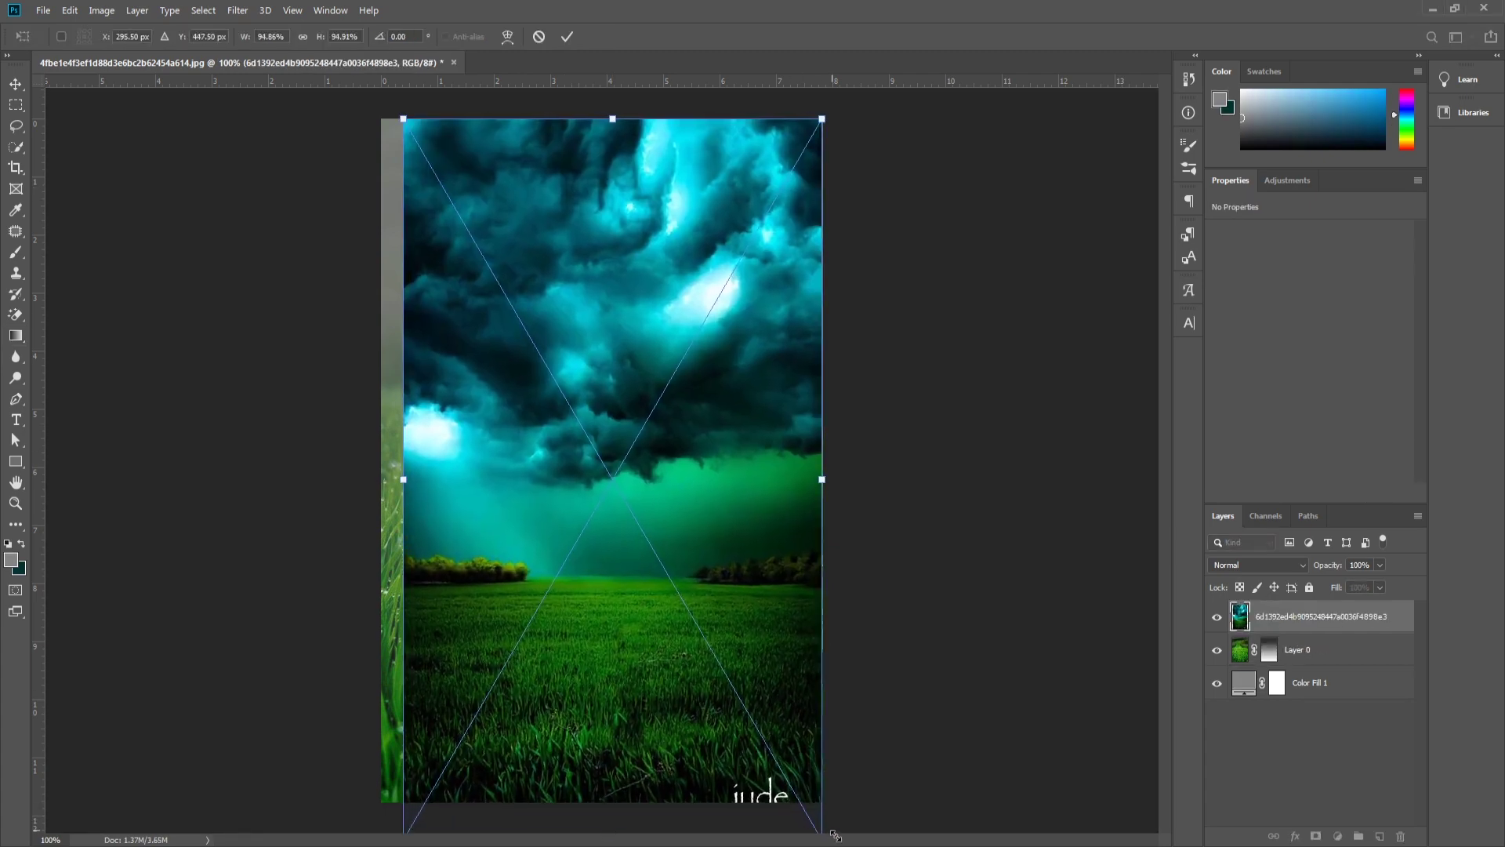
pyautogui.moveTo(399, 828); pyautogui.dragTo(367, 842)
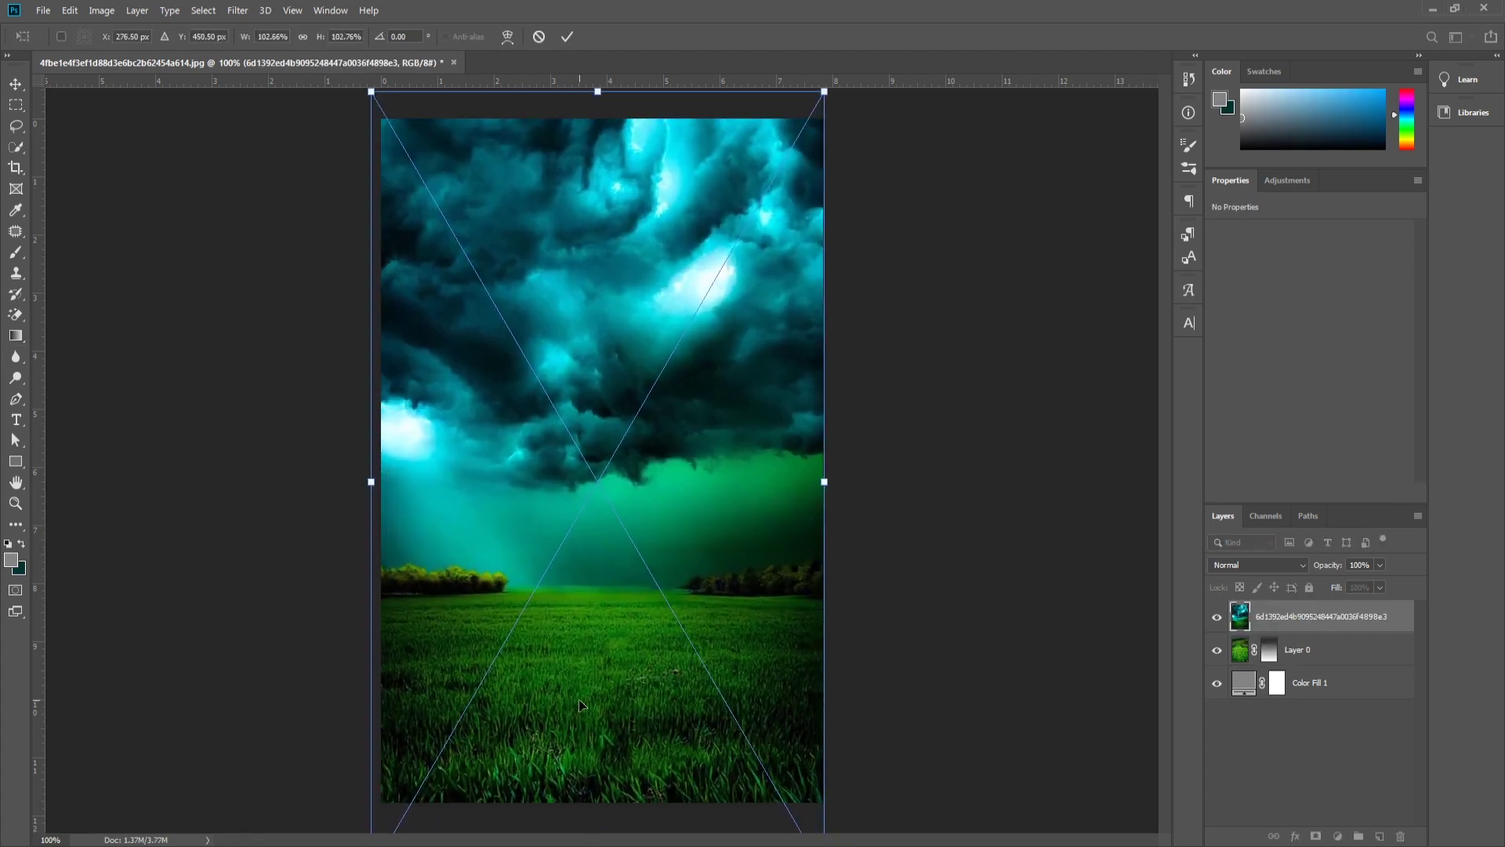
pyautogui.moveTo(581, 705); pyautogui.dragTo(576, 610)
pyautogui.press('Return')
# Step: Mask the sky and gradient-fade its lower strip and watermark into the grass
pyautogui.press('g')
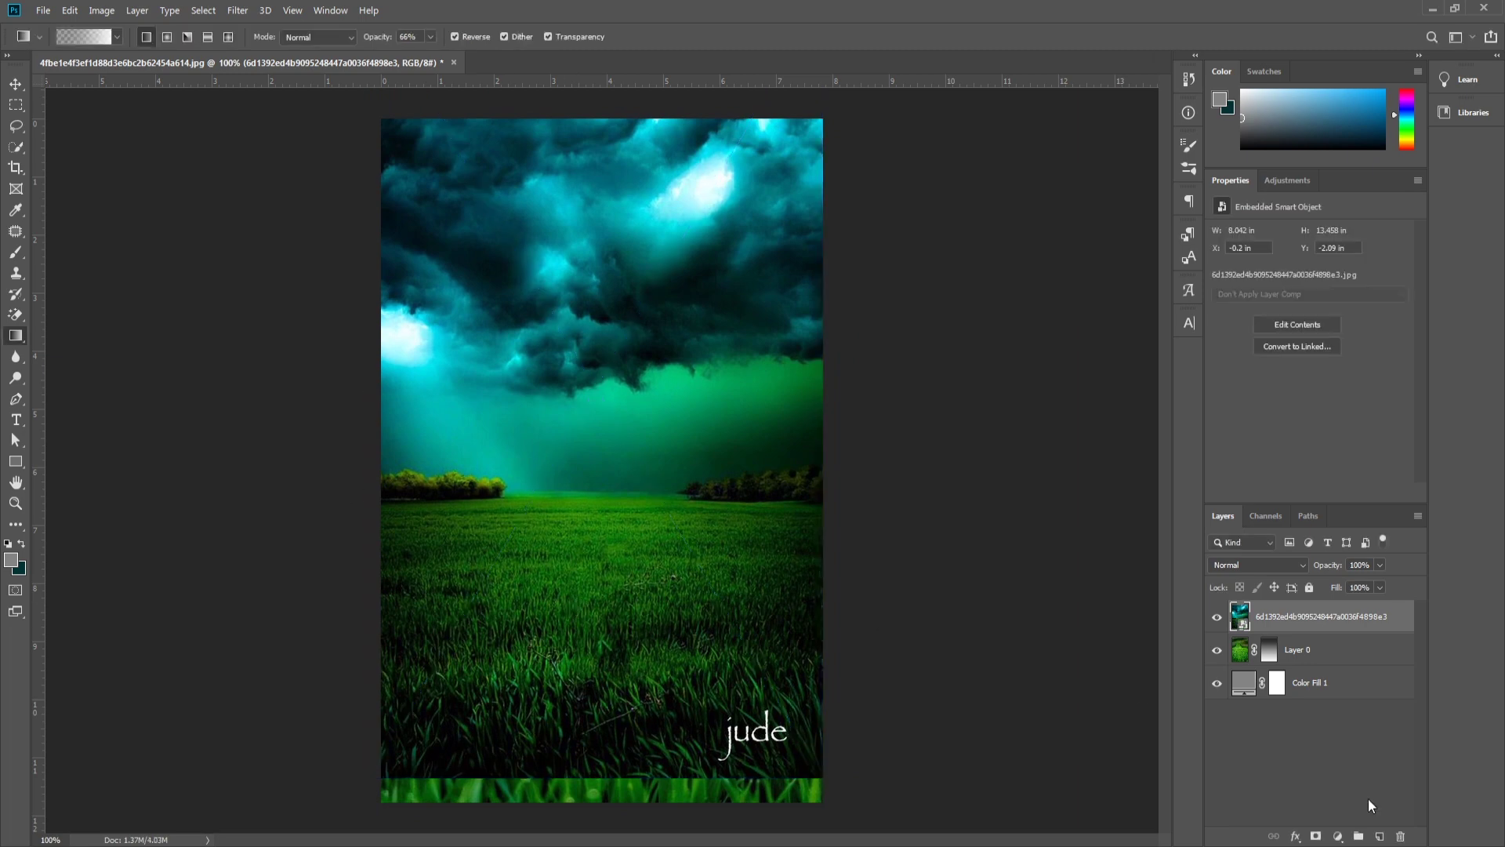
pyautogui.click(1316, 838)
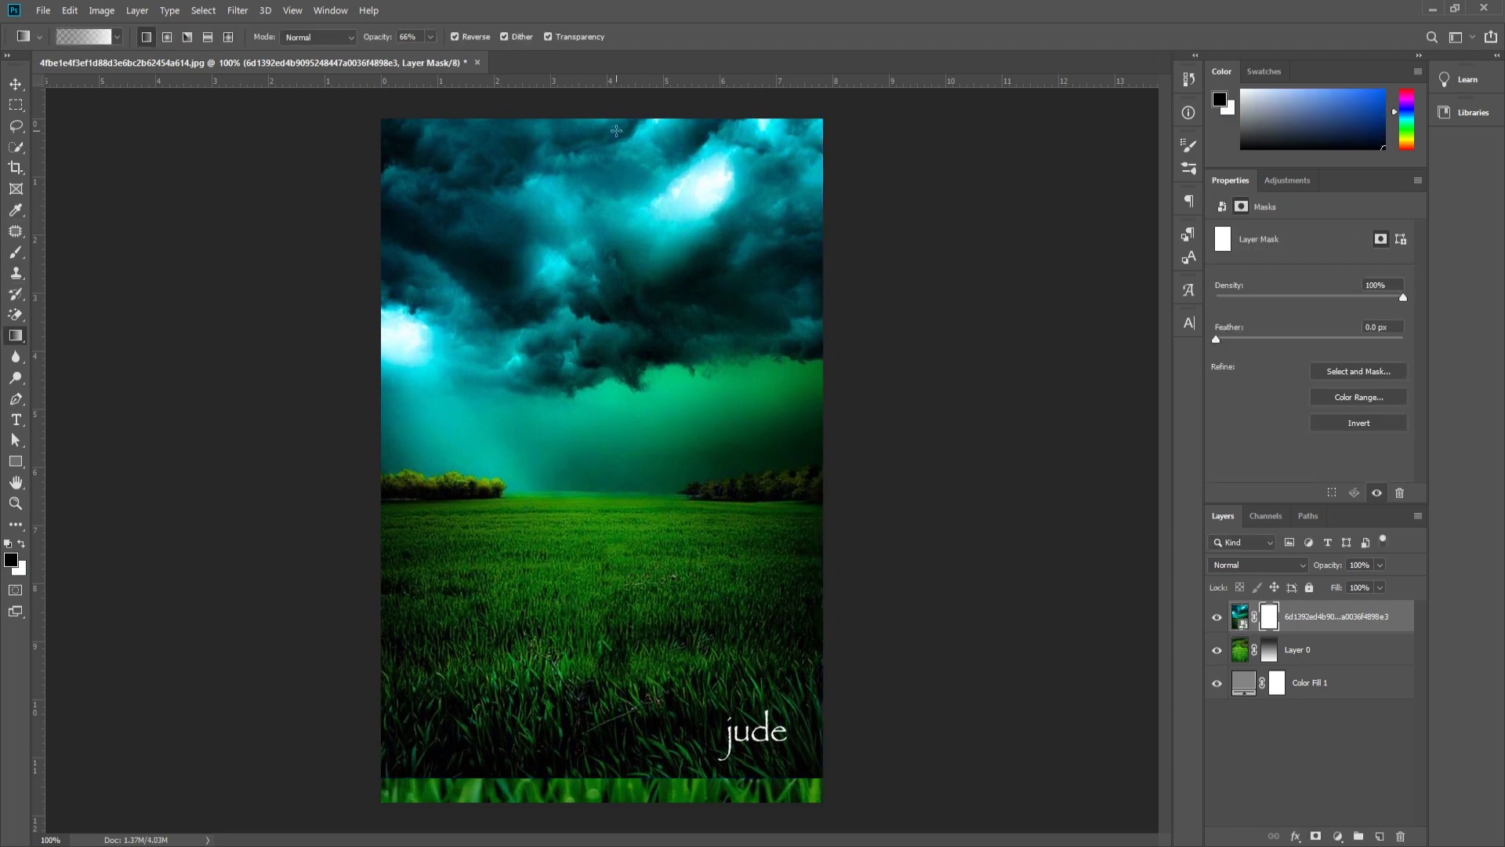
pyautogui.moveTo(608, 130); pyautogui.dragTo(607, 596)
pyautogui.moveTo(610, 116)
pyautogui.mouseDown()
pyautogui.moveTo(595, 824)
pyautogui.moveTo(614, 790)
pyautogui.mouseUp()
pyautogui.moveTo(595, 688); pyautogui.dragTo(594, 822)
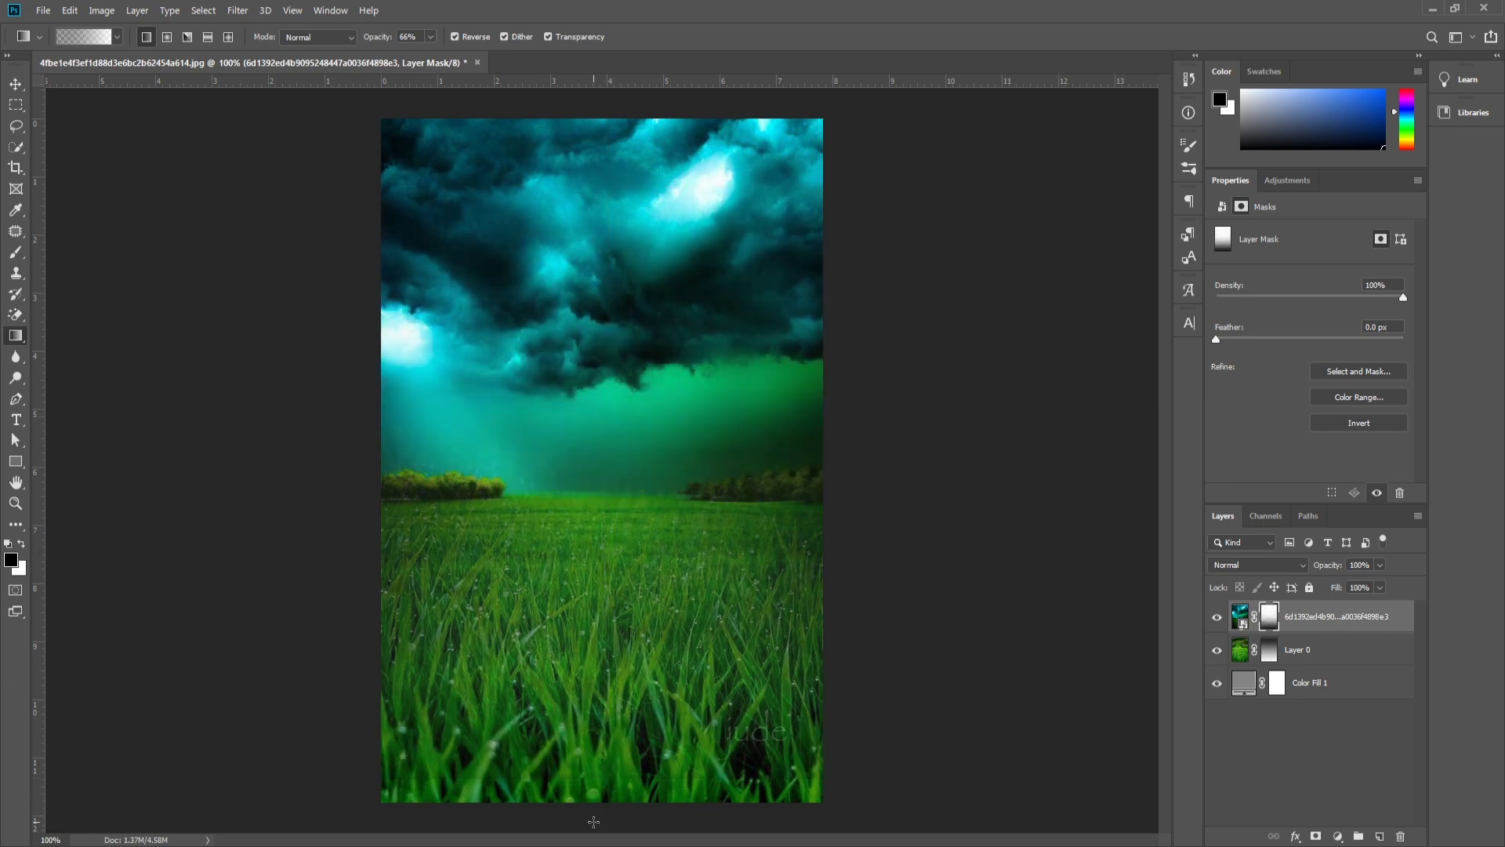
# Step: Brush-paint the sky mask to remove the jude watermark and reveal dewy grass
pyautogui.click(16, 252)
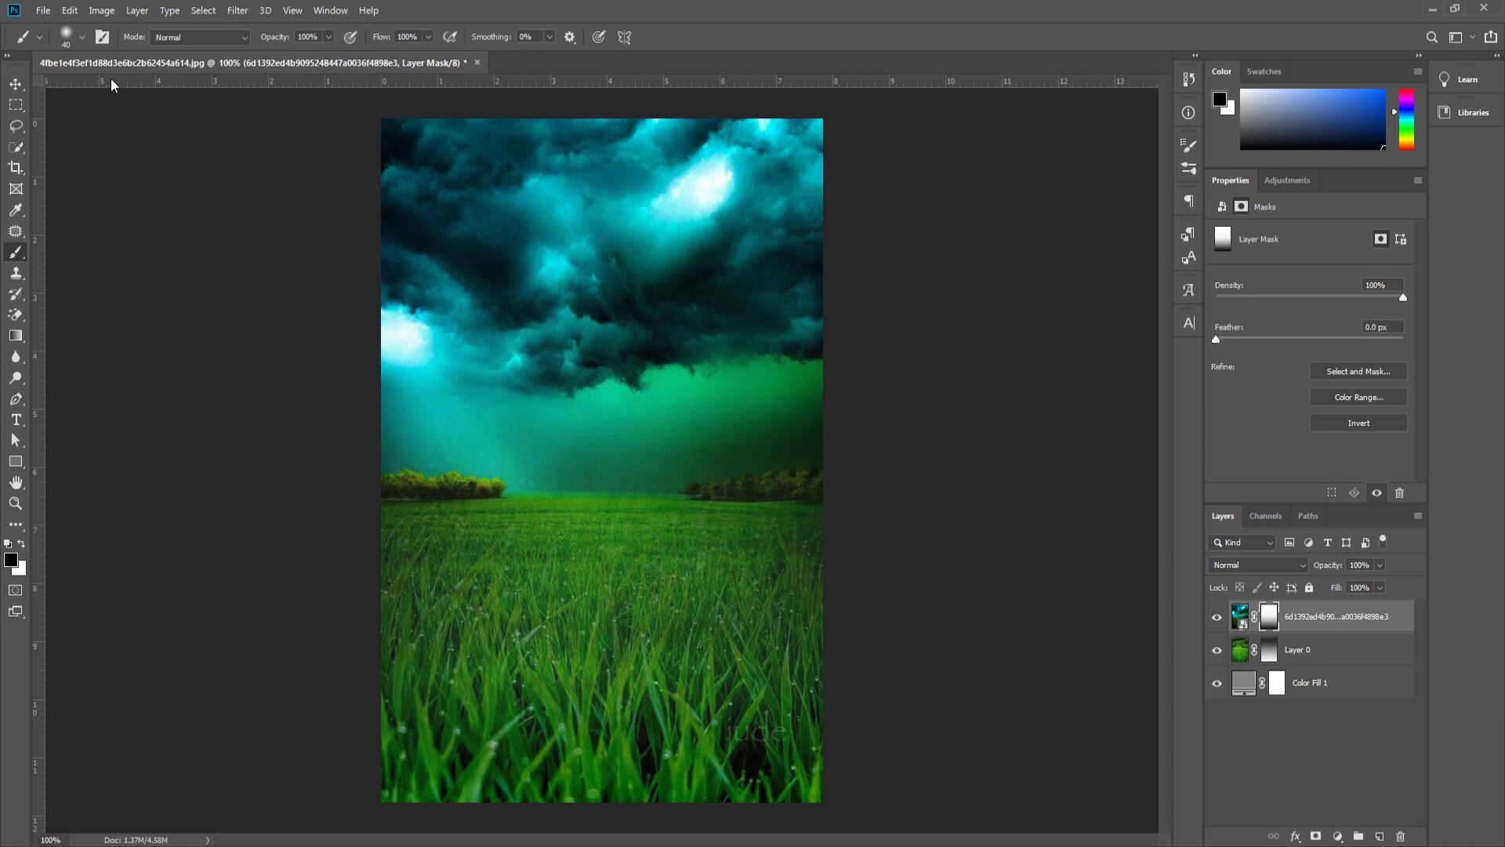
pyautogui.moveTo(518, 709); pyautogui.dragTo(745, 730)
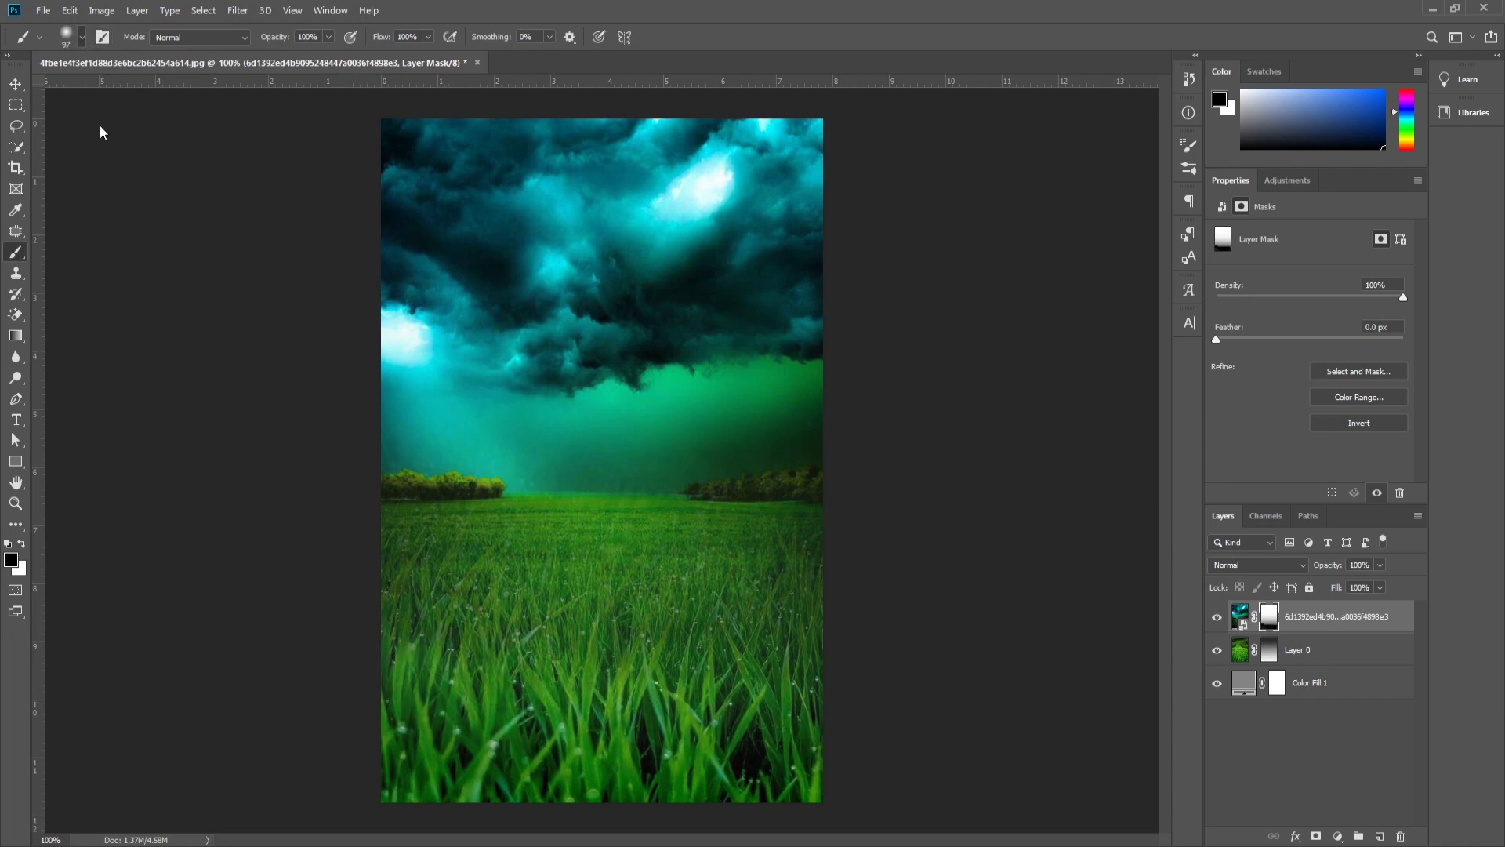
pyautogui.press(']')
pyautogui.press(']')
pyautogui.press(']')
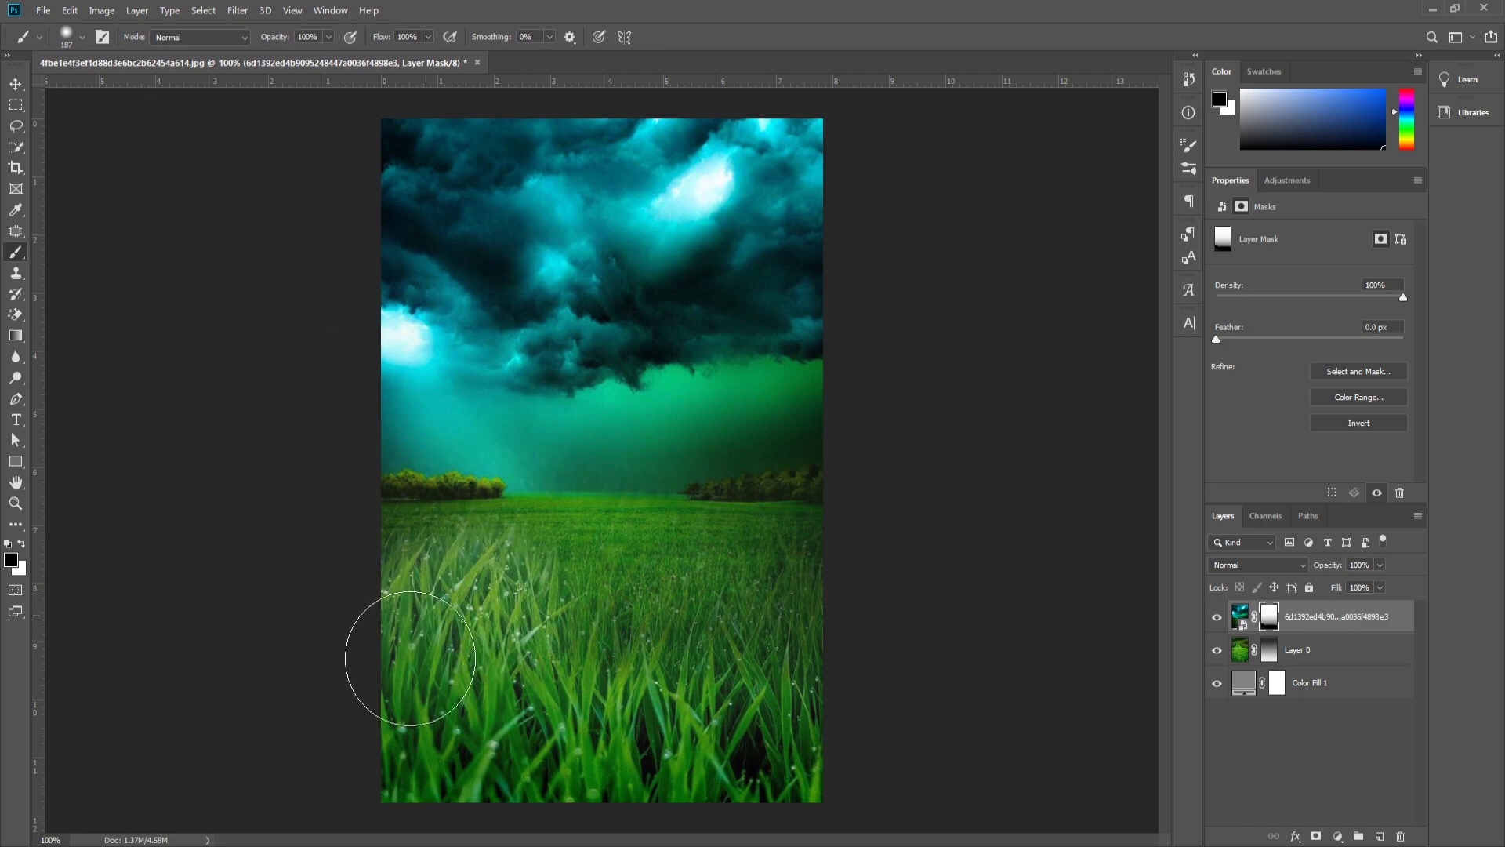
pyautogui.moveTo(386, 648)
pyautogui.mouseDown()
pyautogui.moveTo(817, 714)
pyautogui.moveTo(478, 644)
pyautogui.moveTo(835, 640)
pyautogui.mouseUp()
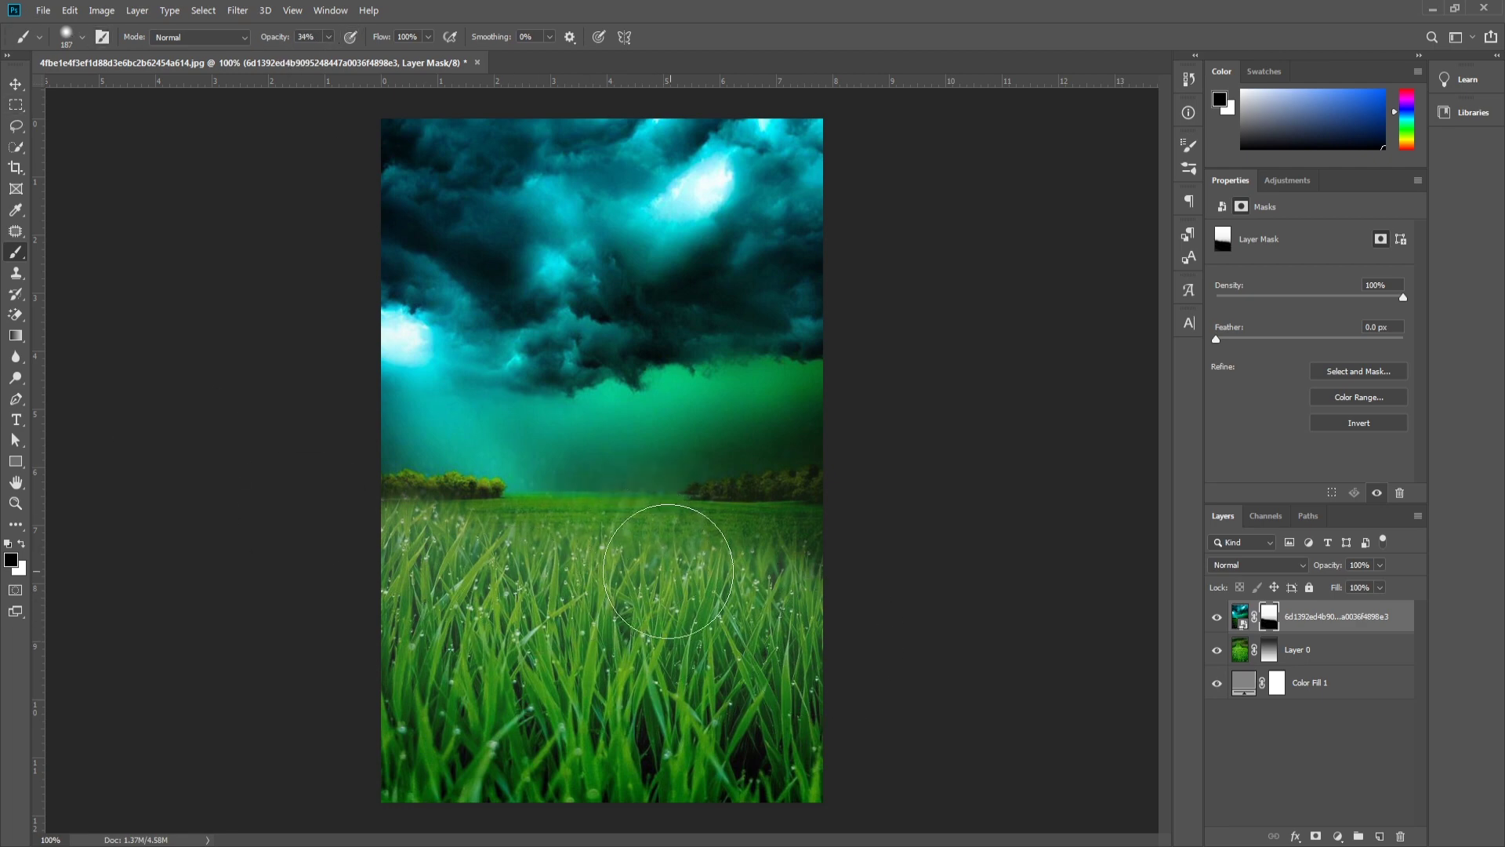
pyautogui.moveTo(668, 571); pyautogui.dragTo(433, 589)
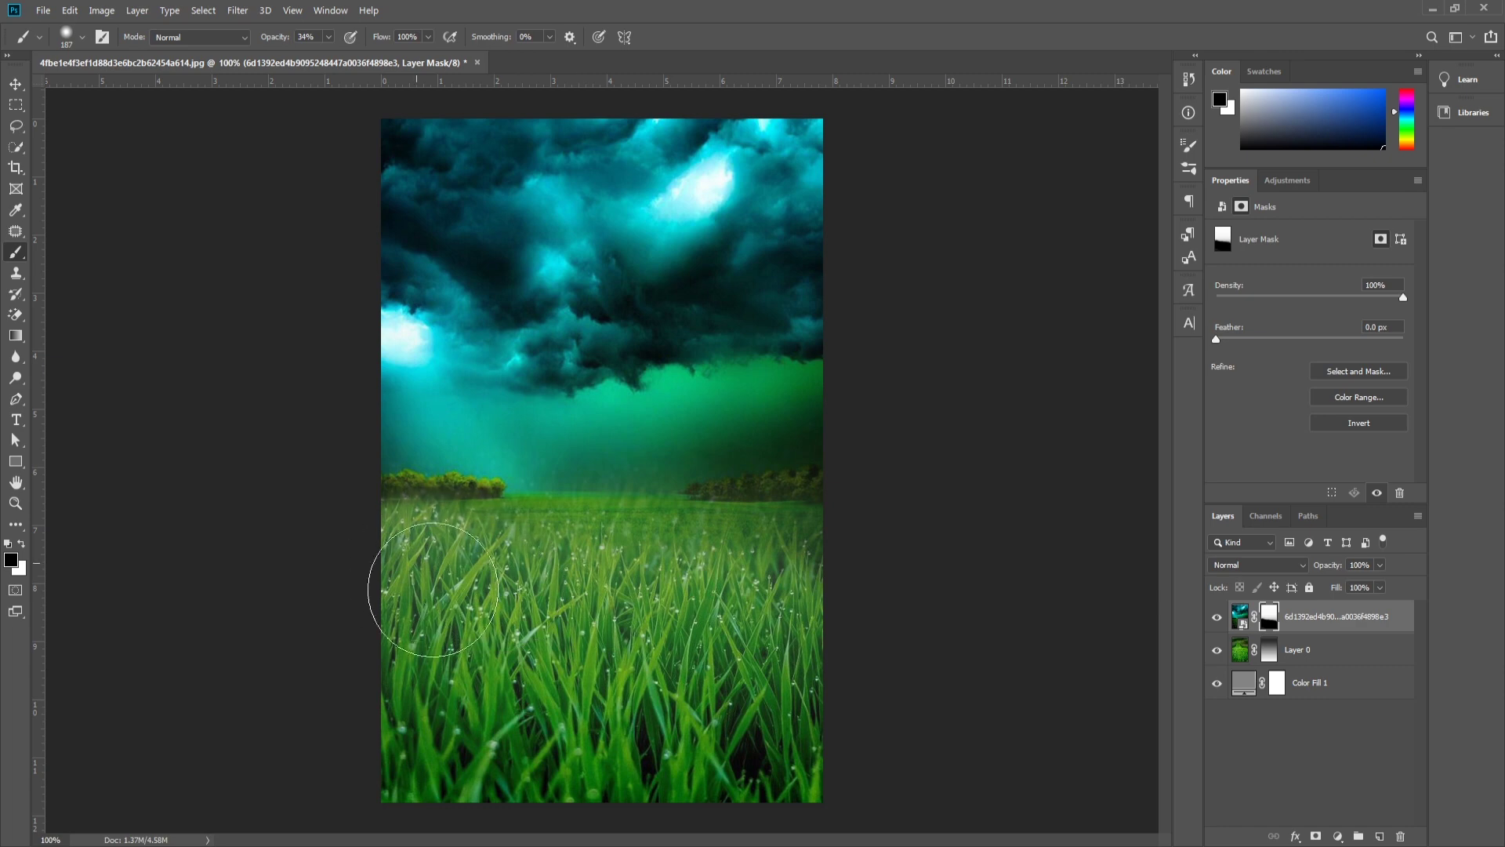
# Step: Refine the grass and sky masks at the horizon, darkening the right-hand trees and sky
pyautogui.click(1268, 647)
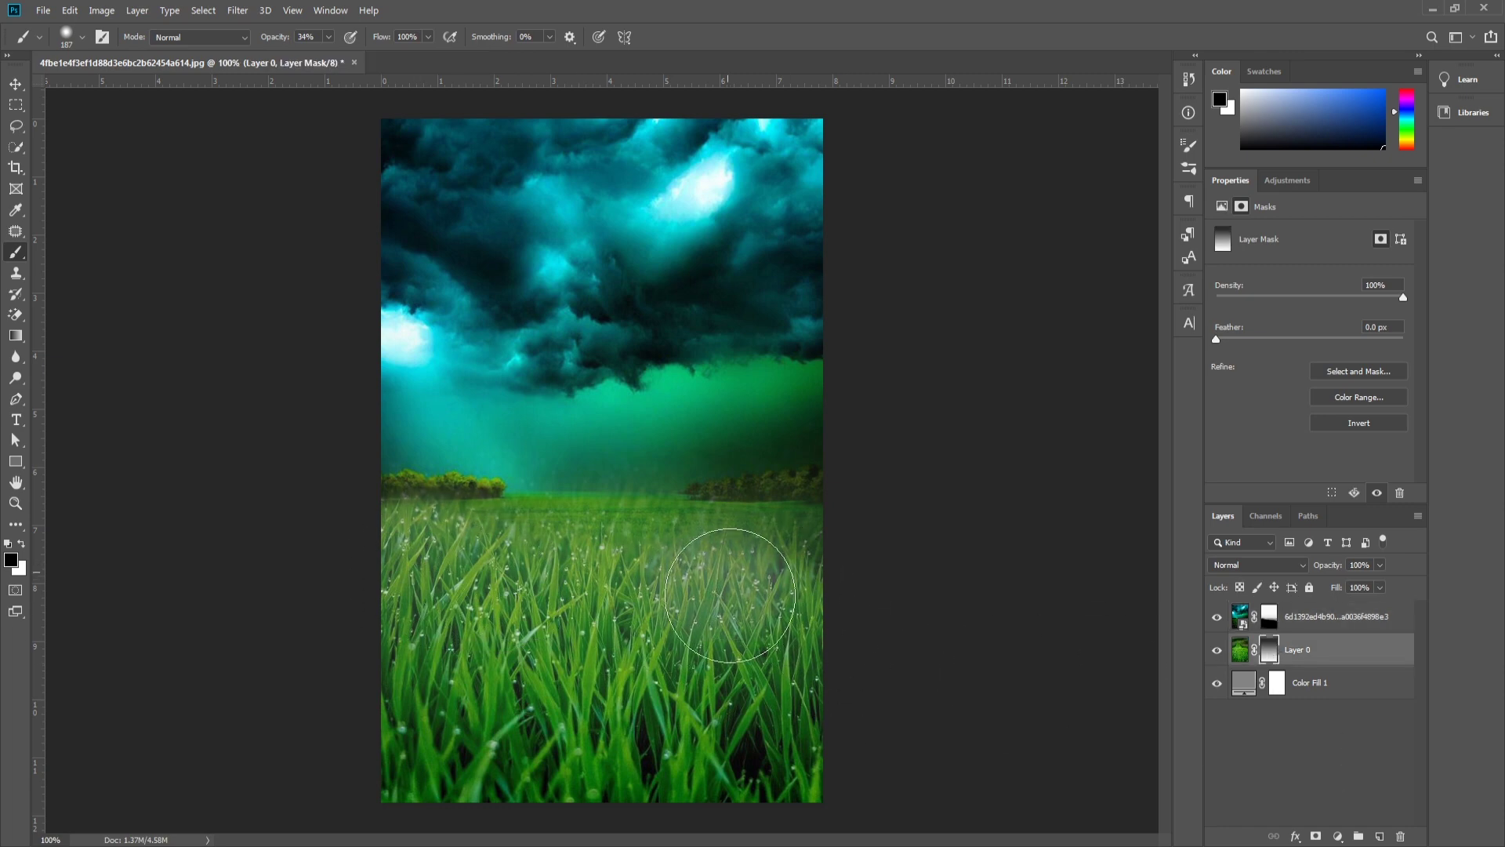
pyautogui.moveTo(730, 595); pyautogui.dragTo(619, 577)
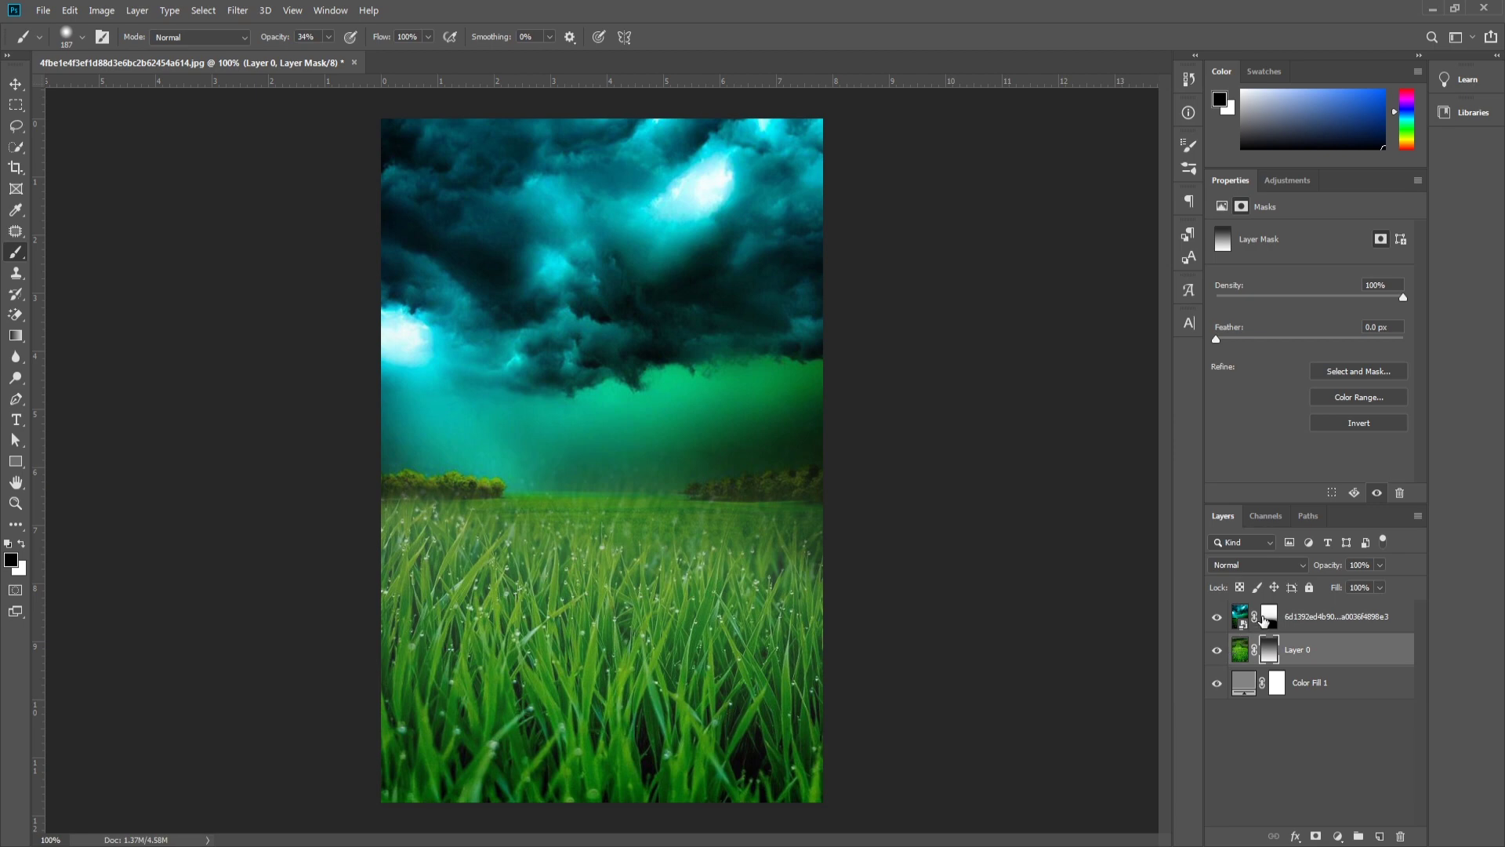
pyautogui.click(1264, 619)
pyautogui.click(21, 543)
pyautogui.moveTo(616, 487); pyautogui.dragTo(787, 499)
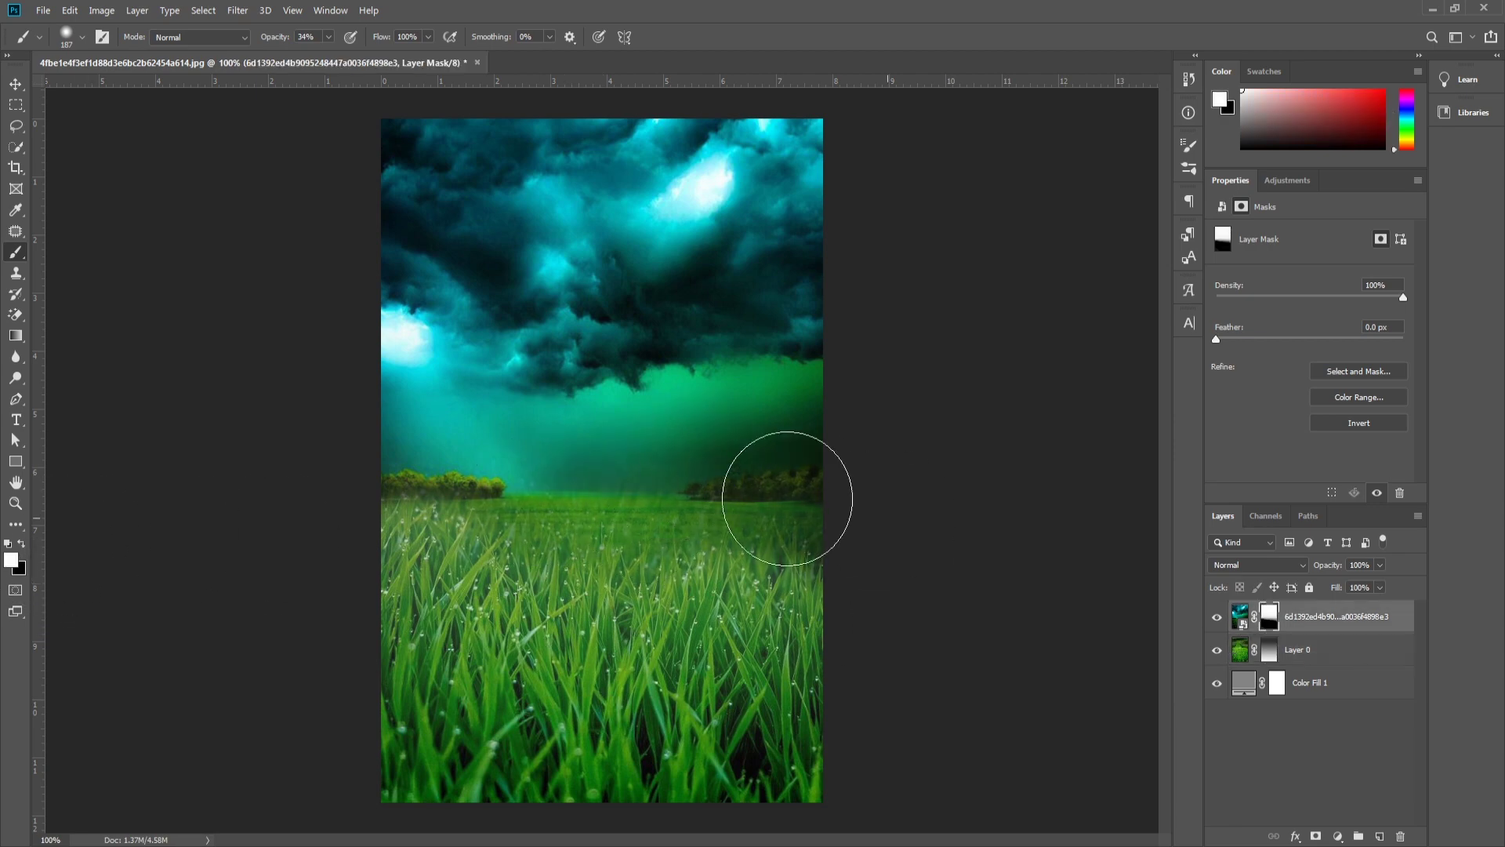
pyautogui.moveTo(628, 463); pyautogui.dragTo(736, 458)
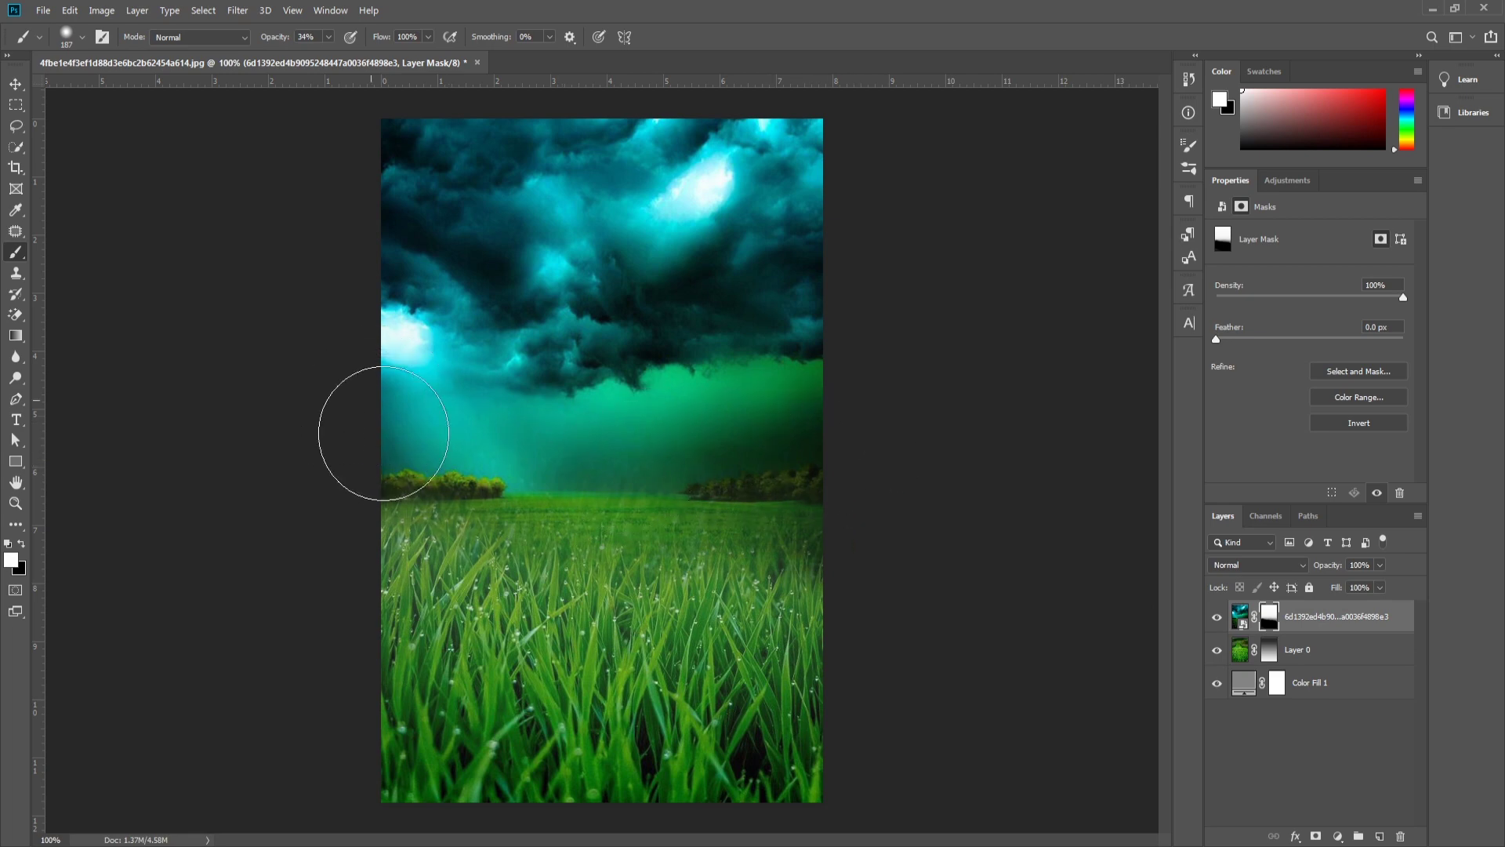
pyautogui.click(1269, 650)
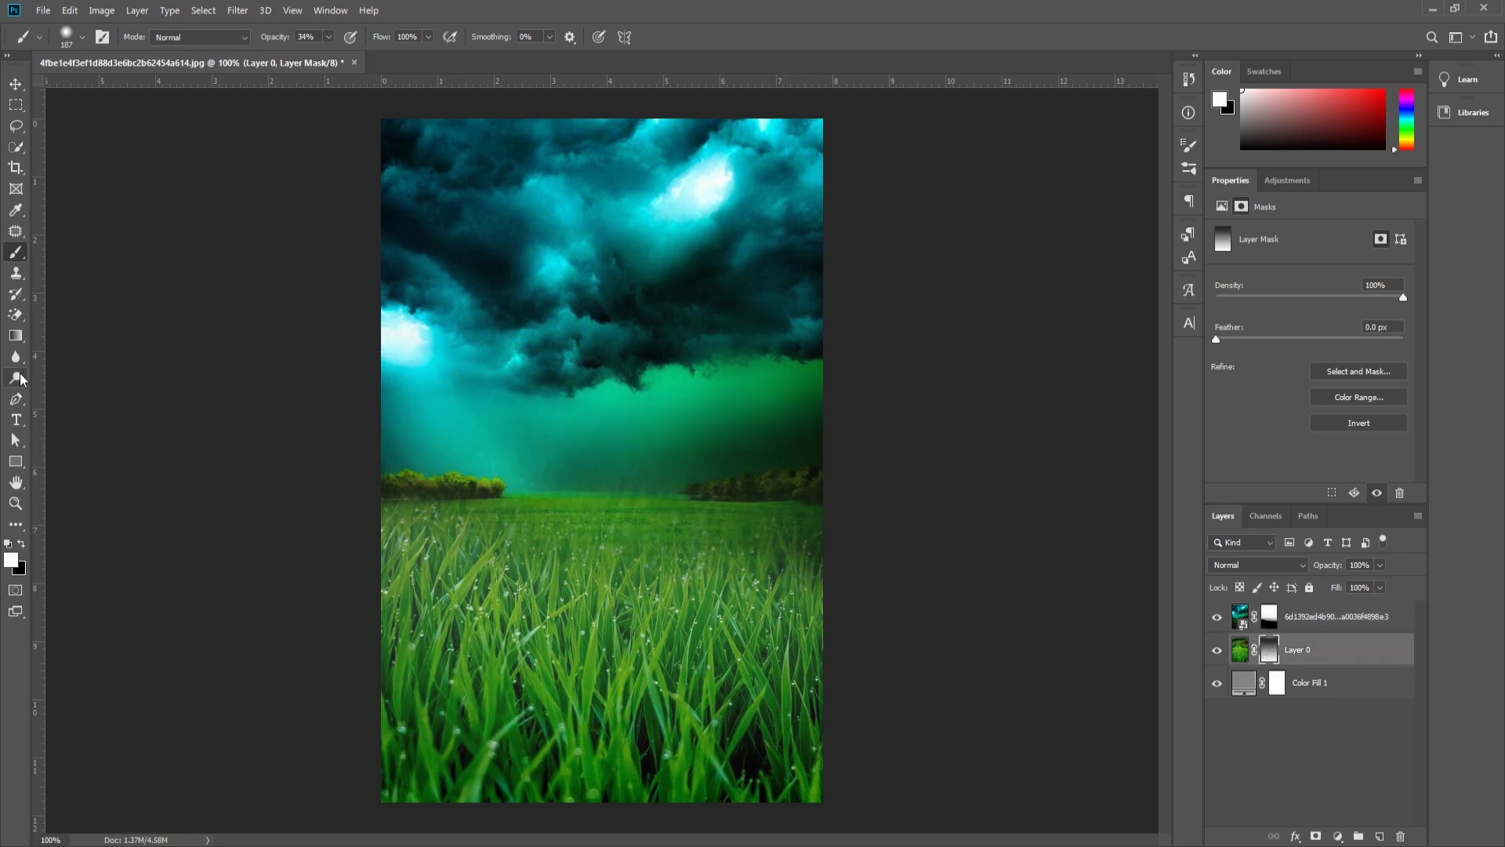
pyautogui.click(22, 545)
# Step: Blend the grass and sky masks along the treeline, using a smaller brush for detail
pyautogui.moveTo(414, 523)
pyautogui.mouseDown()
pyautogui.moveTo(381, 501)
pyautogui.moveTo(454, 481)
pyautogui.moveTo(397, 498)
pyautogui.moveTo(470, 491)
pyautogui.mouseUp()
pyautogui.click(1269, 617)
pyautogui.press('x')
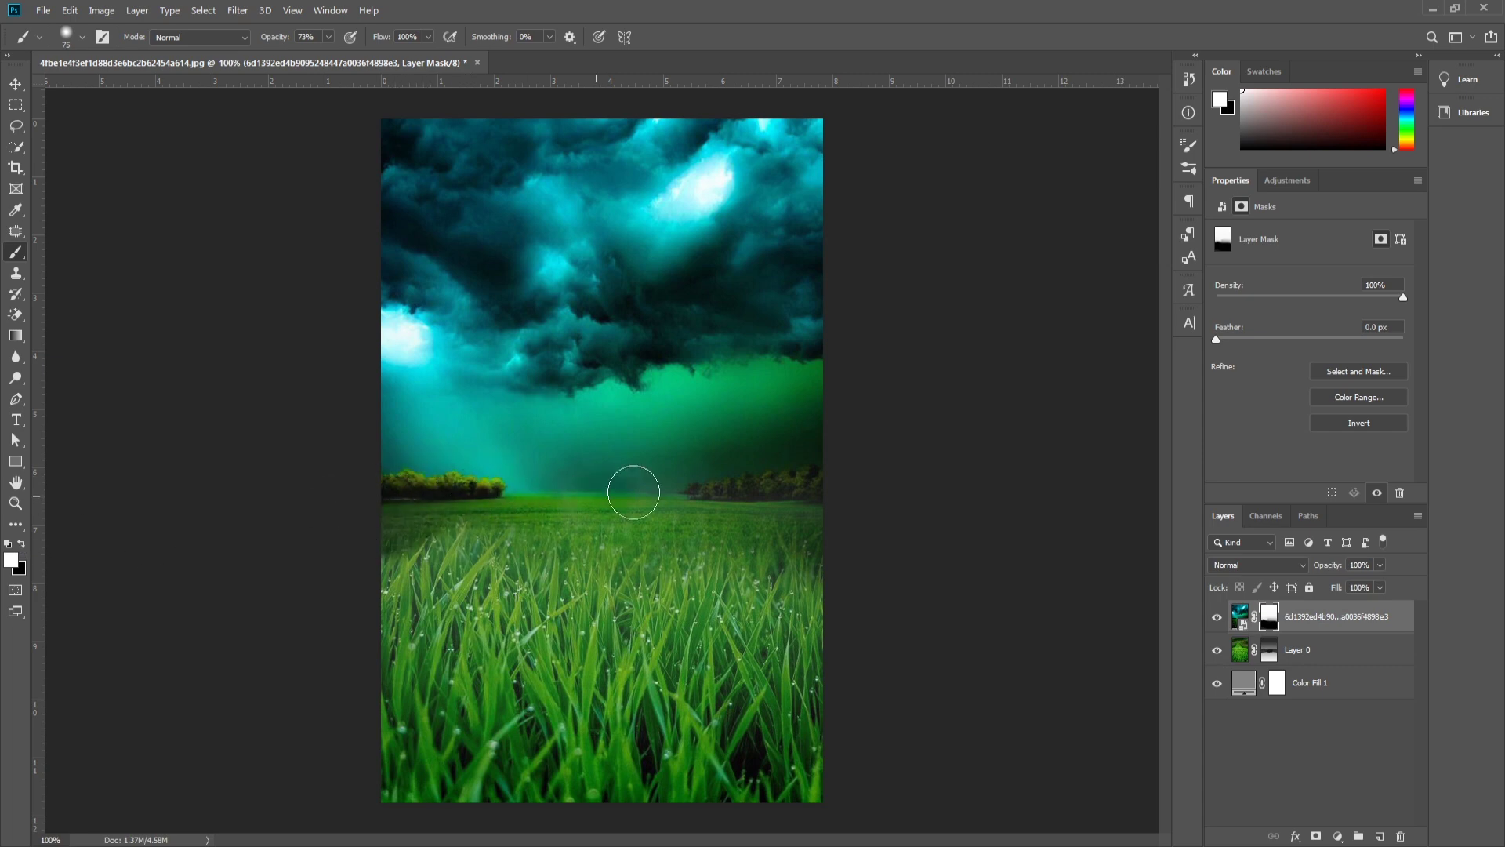
pyautogui.click(1270, 650)
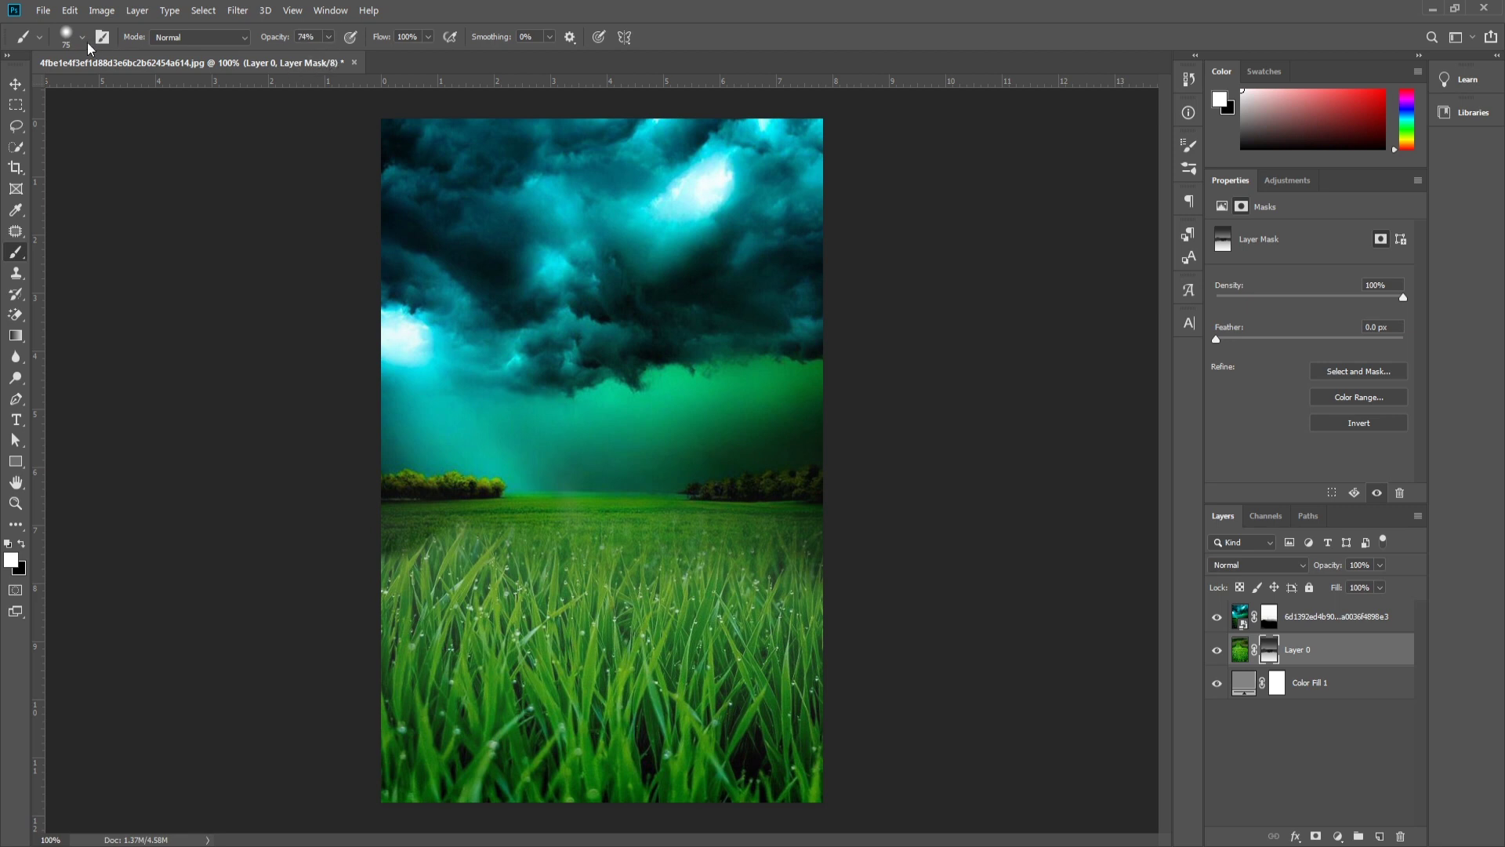
pyautogui.press('[')
pyautogui.press('[')
pyautogui.press('[')
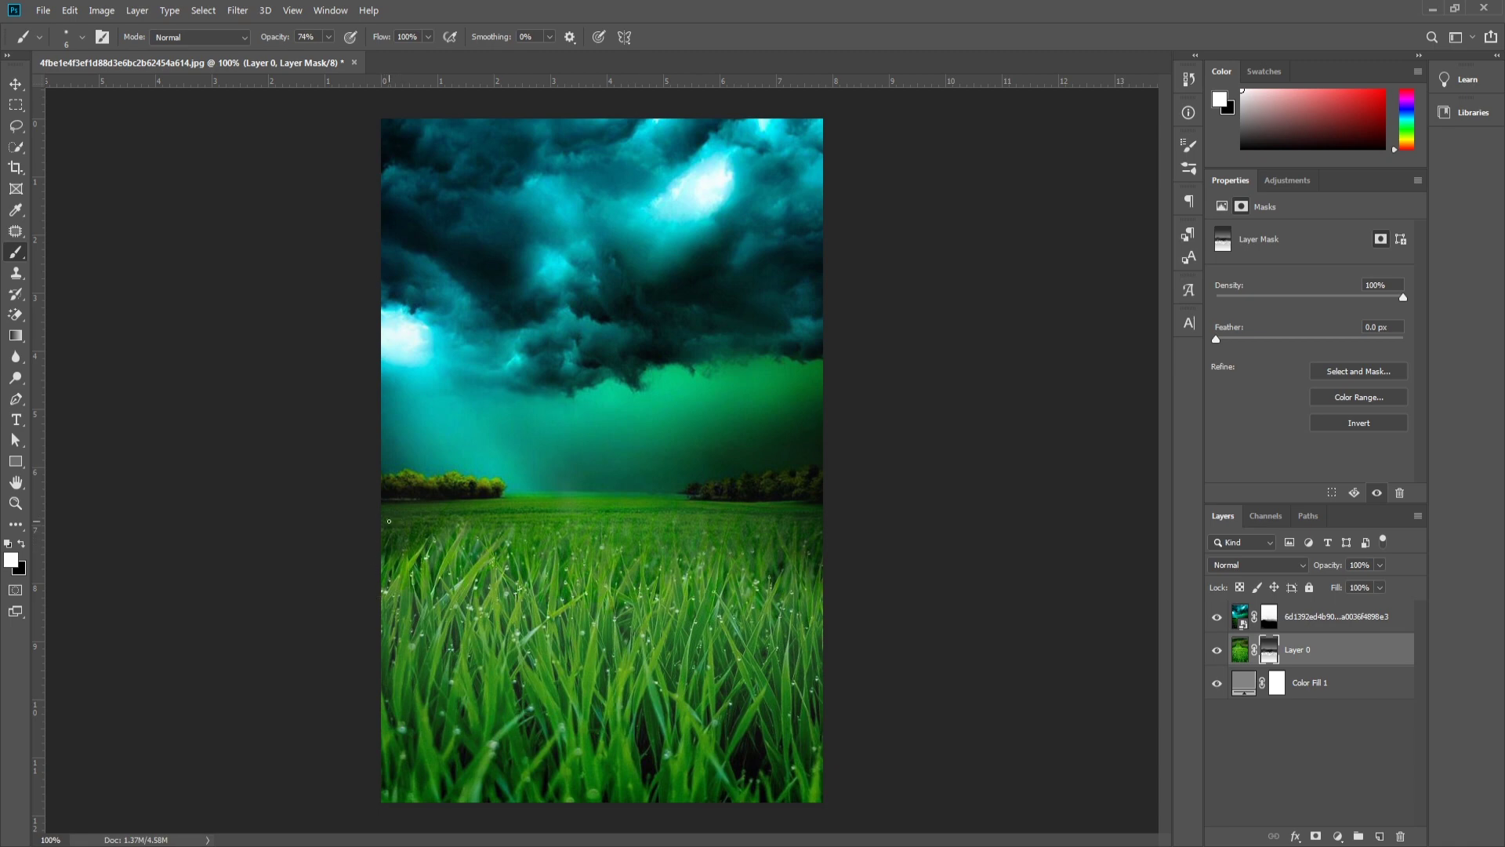
# Step: Move, rotate and enlarge the grass layer to cover the grey gap
pyautogui.press('v')
pyautogui.moveTo(490, 615); pyautogui.dragTo(549, 625)
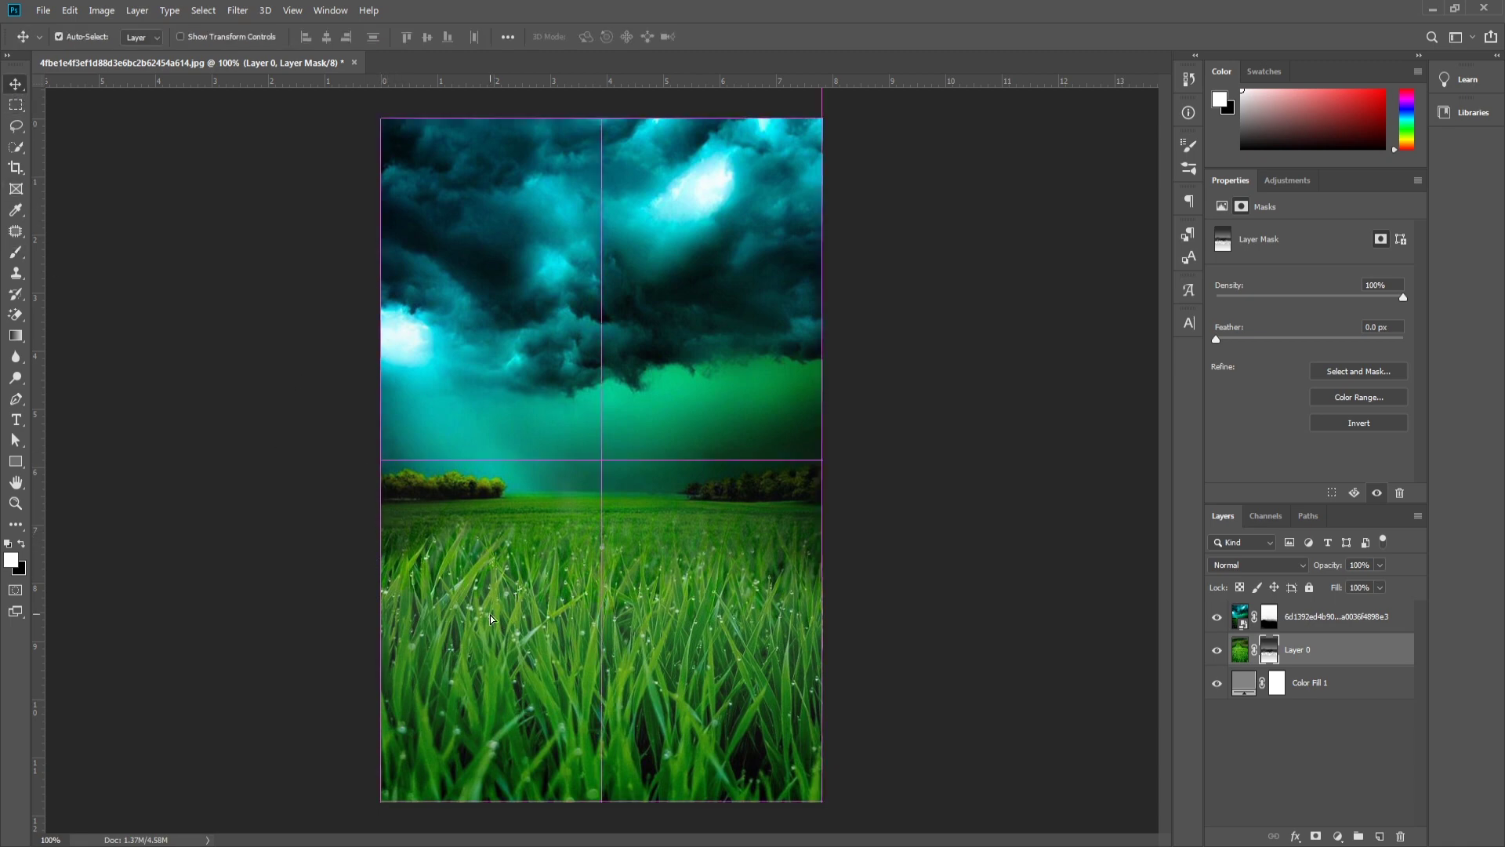
pyautogui.hotkey('ctrl', 't')
pyautogui.moveTo(806, 573)
pyautogui.mouseDown()
pyautogui.moveTo(741, 640)
pyautogui.moveTo(698, 646)
pyautogui.moveTo(742, 581)
pyautogui.mouseUp()
pyautogui.moveTo(335, 745)
pyautogui.mouseDown()
pyautogui.moveTo(313, 807)
pyautogui.moveTo(289, 814)
pyautogui.mouseUp()
pyautogui.moveTo(773, 802)
pyautogui.mouseDown()
pyautogui.moveTo(853, 810)
pyautogui.moveTo(698, 844)
pyautogui.mouseUp()
pyautogui.press('Return')
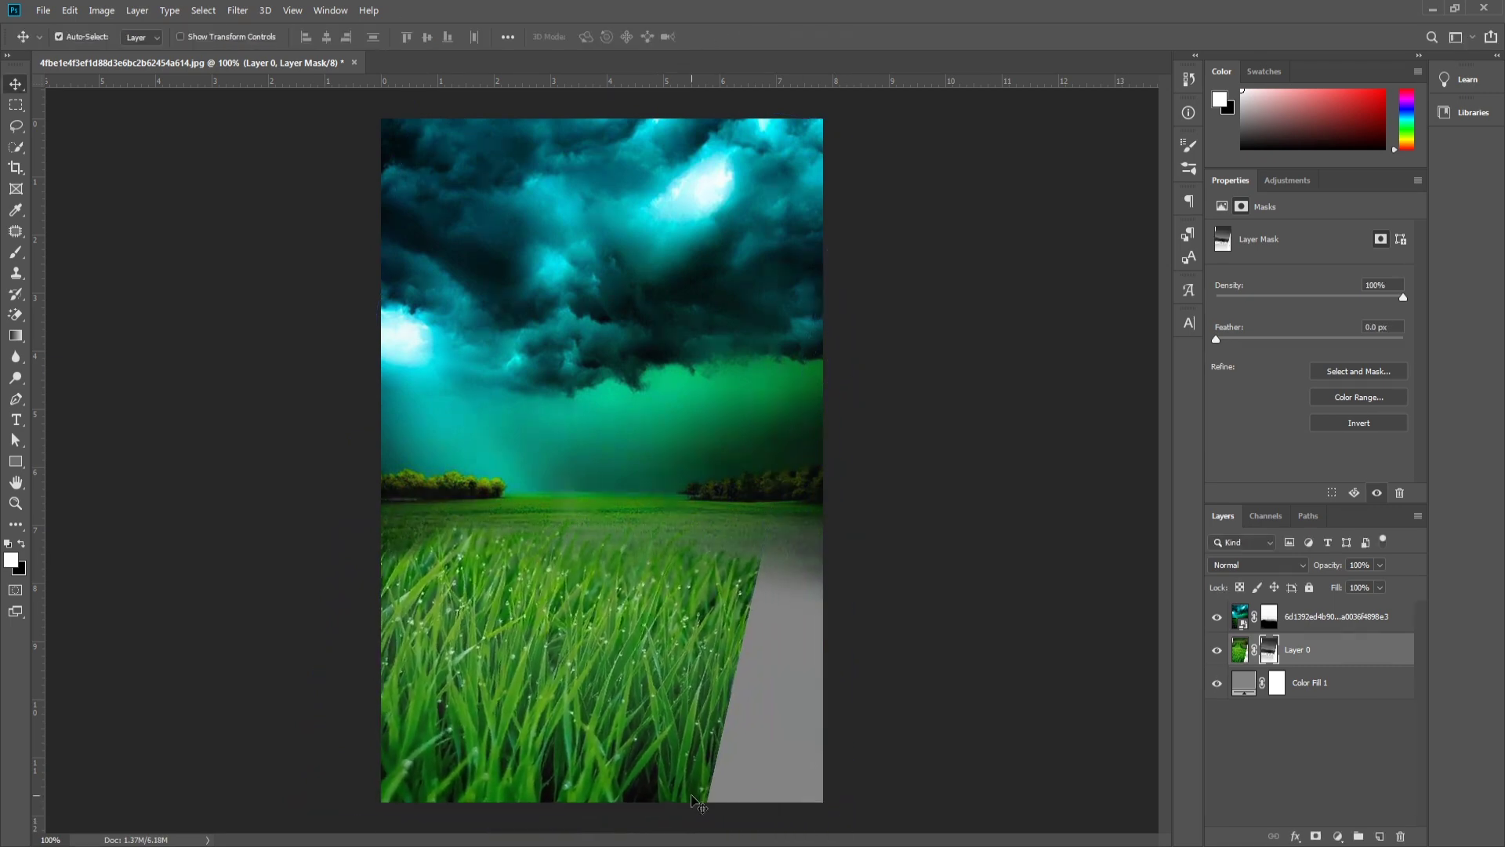
# Step: Duplicate the grass layer and rotate the copy counter-clockwise
pyautogui.hotkey('ctrl', 'alt', 't')
pyautogui.moveTo(1014, 758)
pyautogui.mouseDown()
pyautogui.moveTo(999, 619)
pyautogui.moveTo(849, 628)
pyautogui.moveTo(820, 645)
pyautogui.mouseUp()
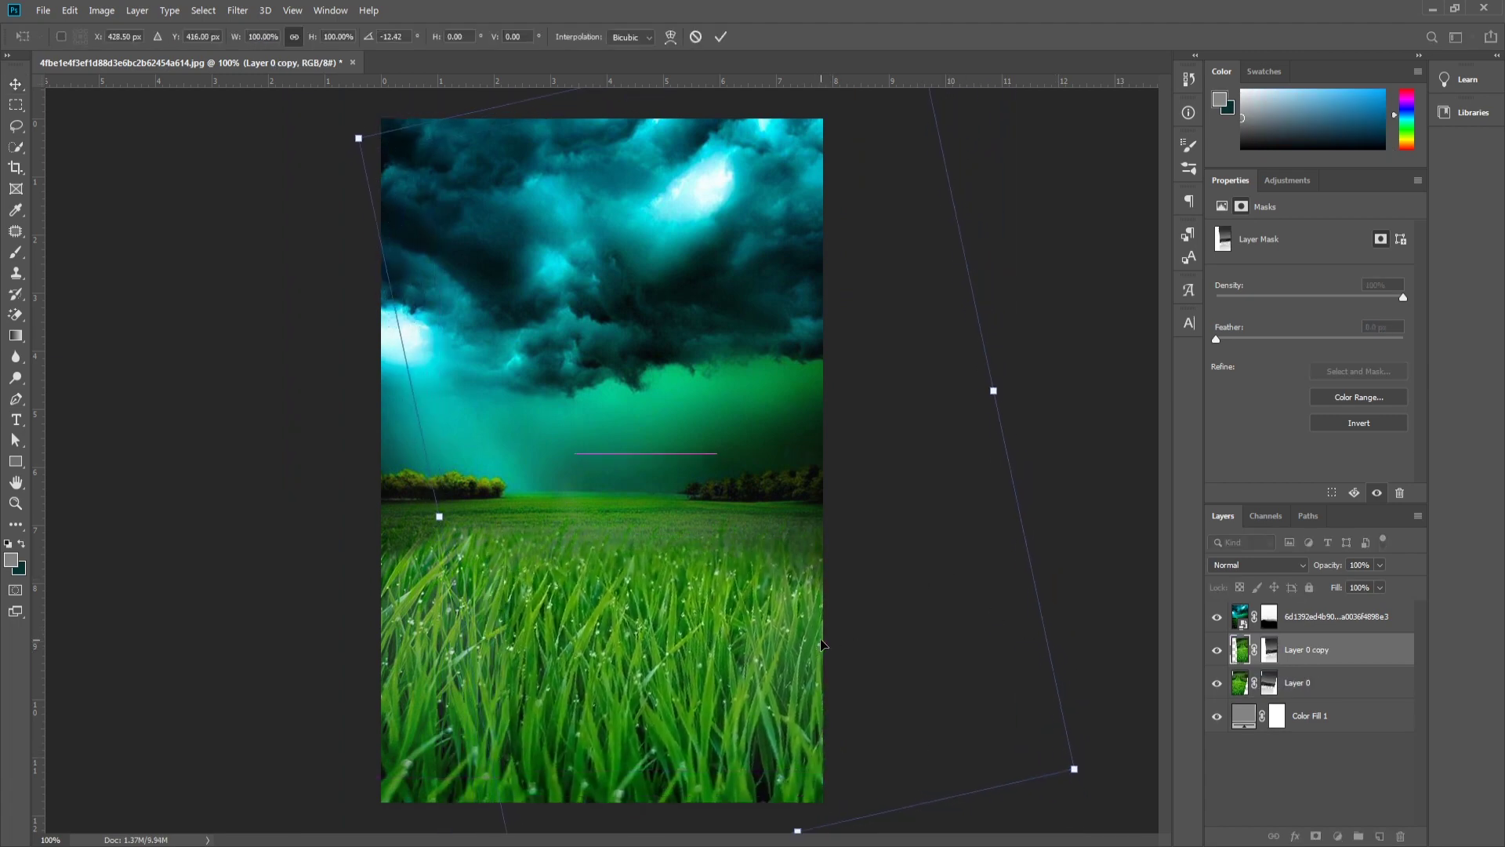
pyautogui.press('Return')
# Step: Rotate the original grass layer back to nearly level and shift it slightly left
pyautogui.click(375, 679)
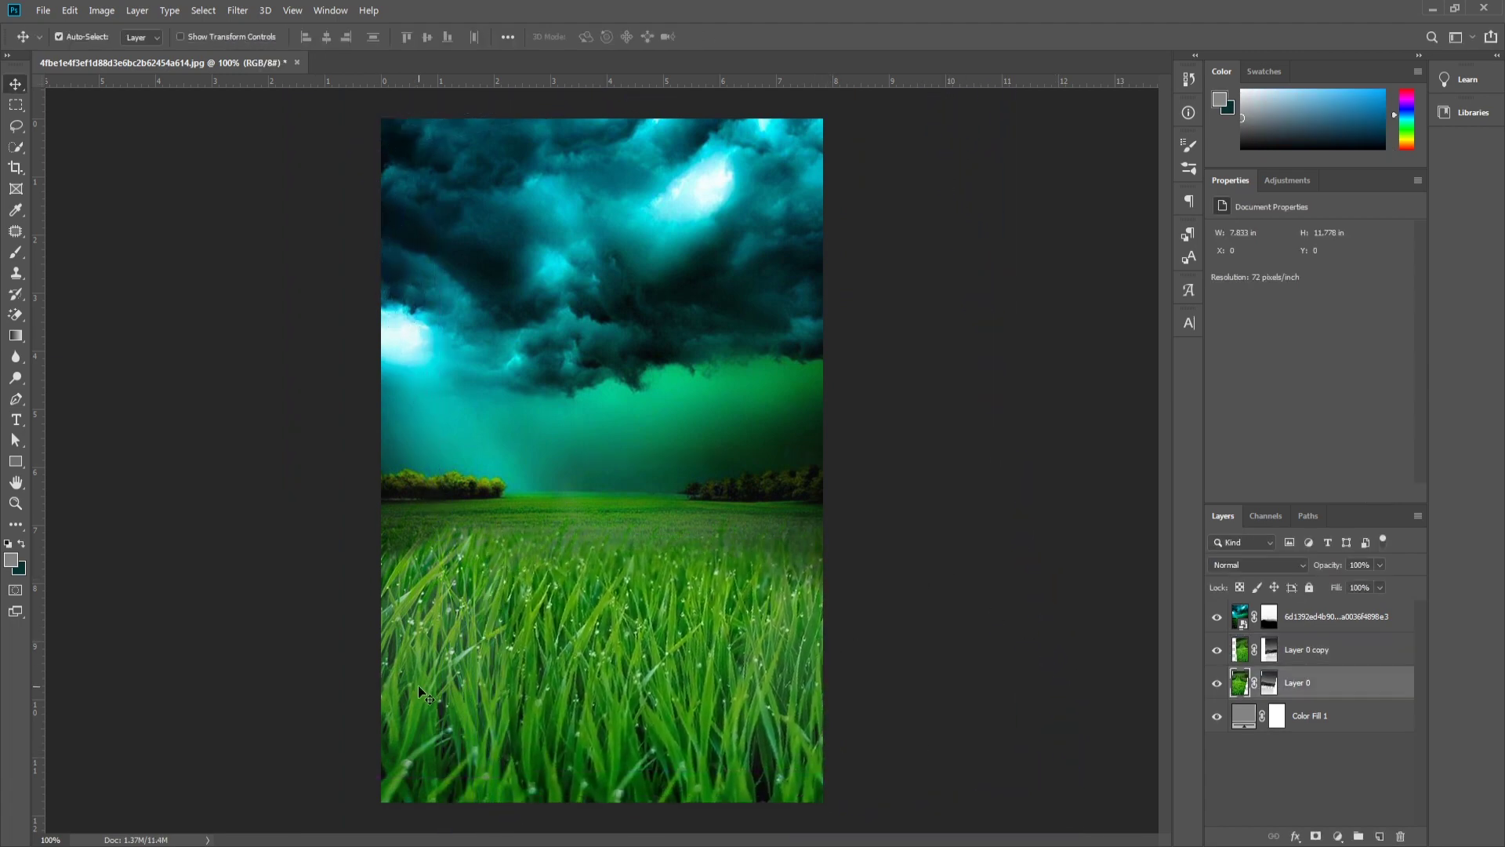
pyautogui.hotkey('ctrl', 't')
pyautogui.moveTo(861, 490); pyautogui.dragTo(885, 559)
pyautogui.moveTo(758, 576)
pyautogui.mouseDown()
pyautogui.moveTo(742, 582)
pyautogui.moveTo(731, 558)
pyautogui.moveTo(726, 572)
pyautogui.mouseUp()
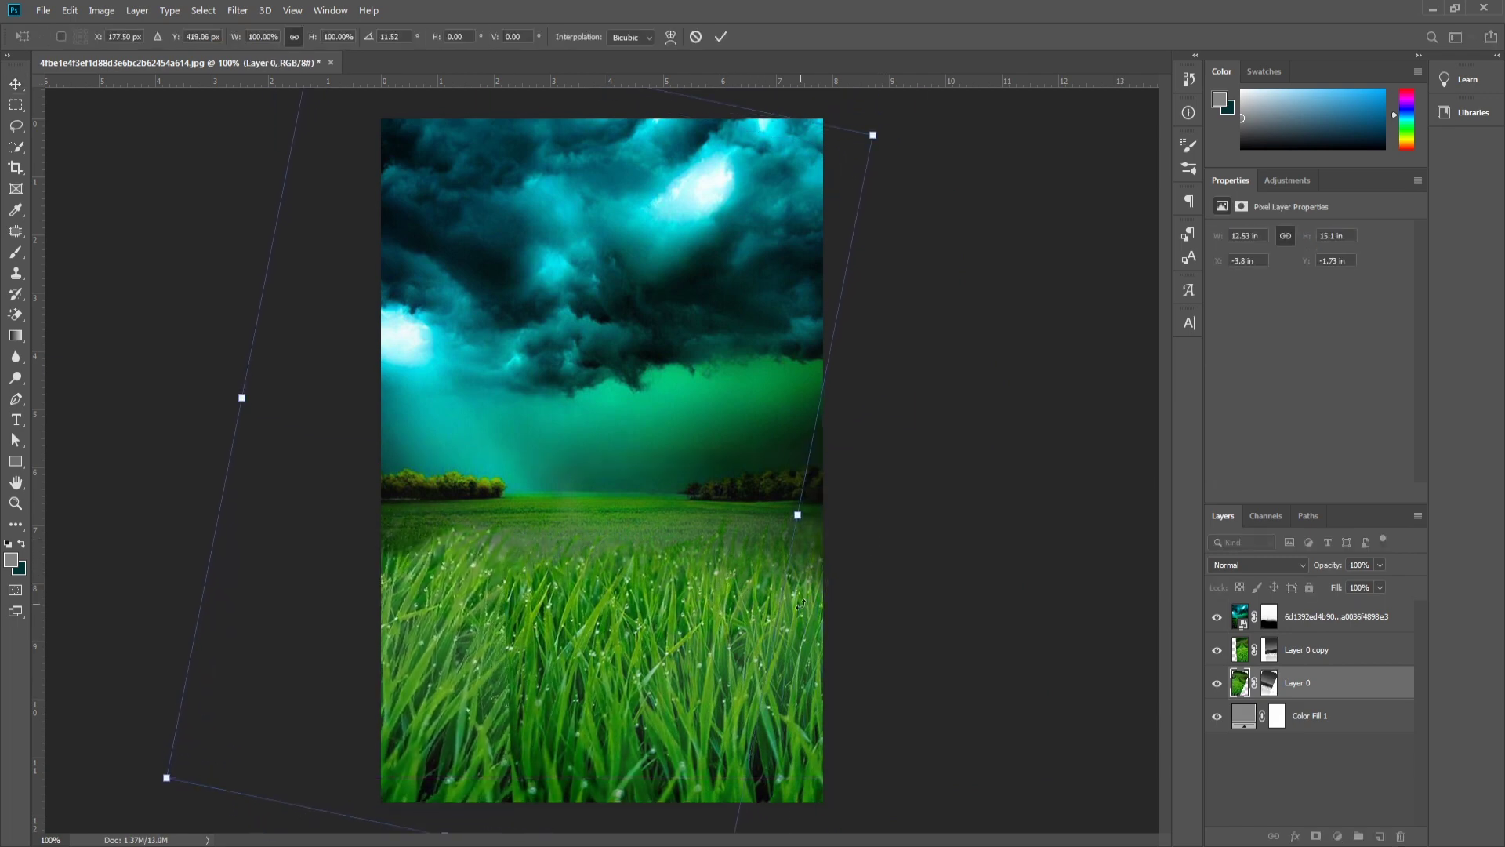
pyautogui.moveTo(855, 625); pyautogui.dragTo(862, 581)
pyautogui.press('Return')
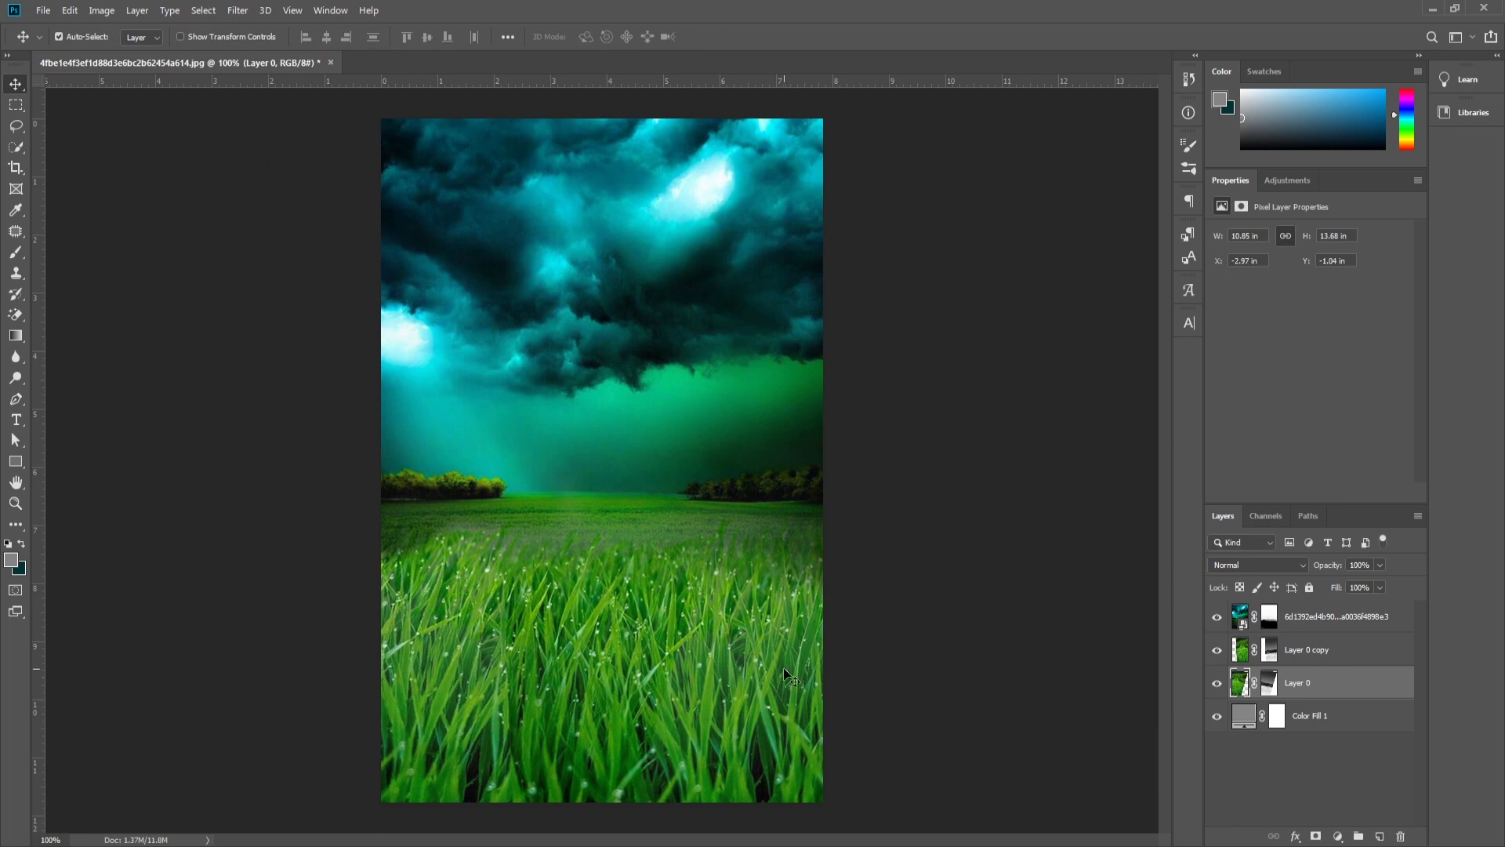
pyautogui.click(1318, 617)
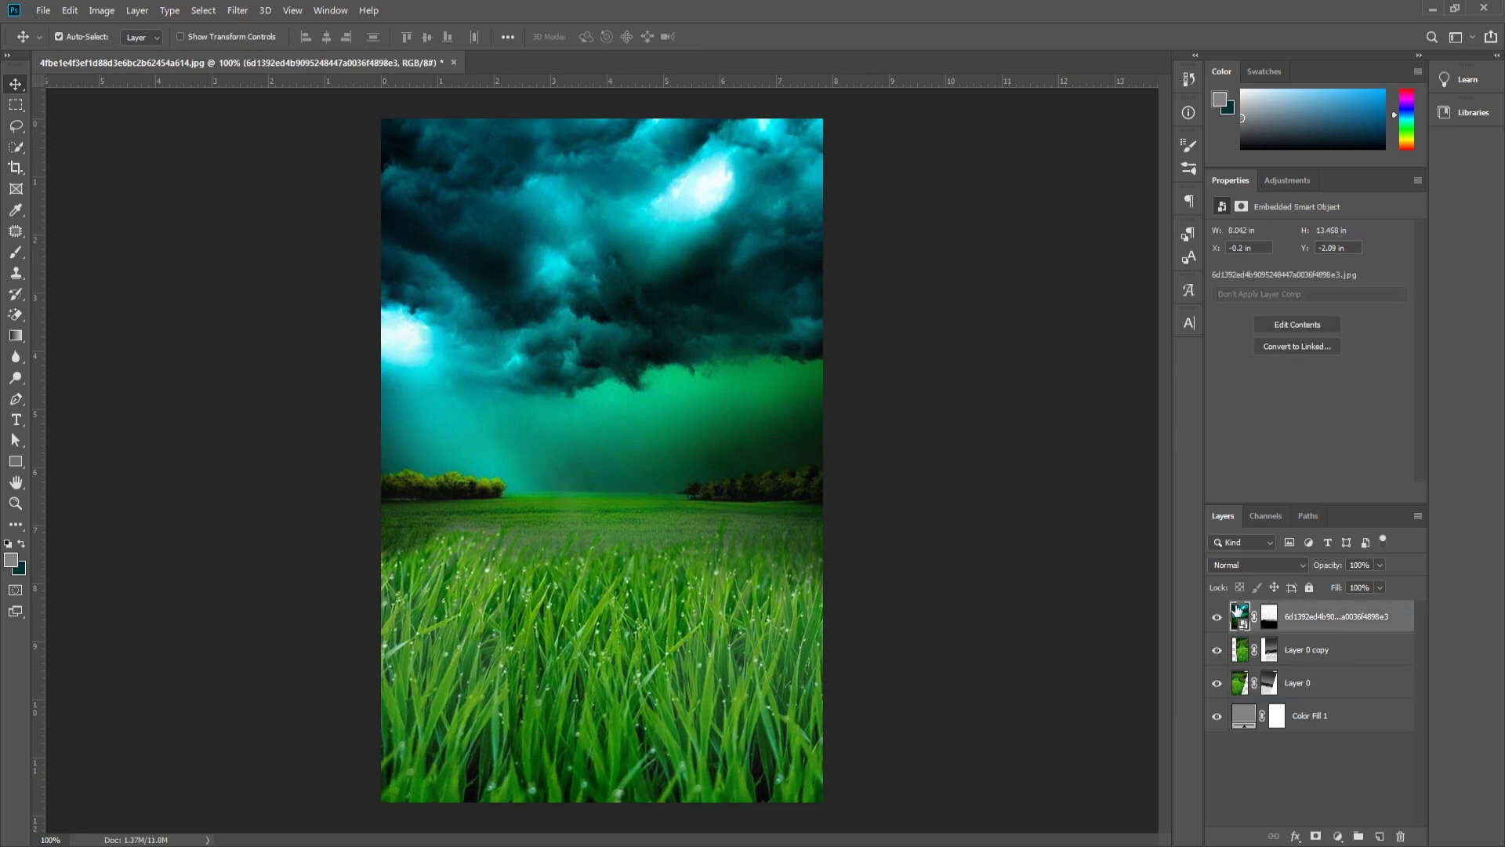
# Step: Blend the sky mask along the horizon and move the sky layer below Layer 0
pyautogui.click(1270, 616)
pyautogui.press('d')
pyautogui.click(16, 252)
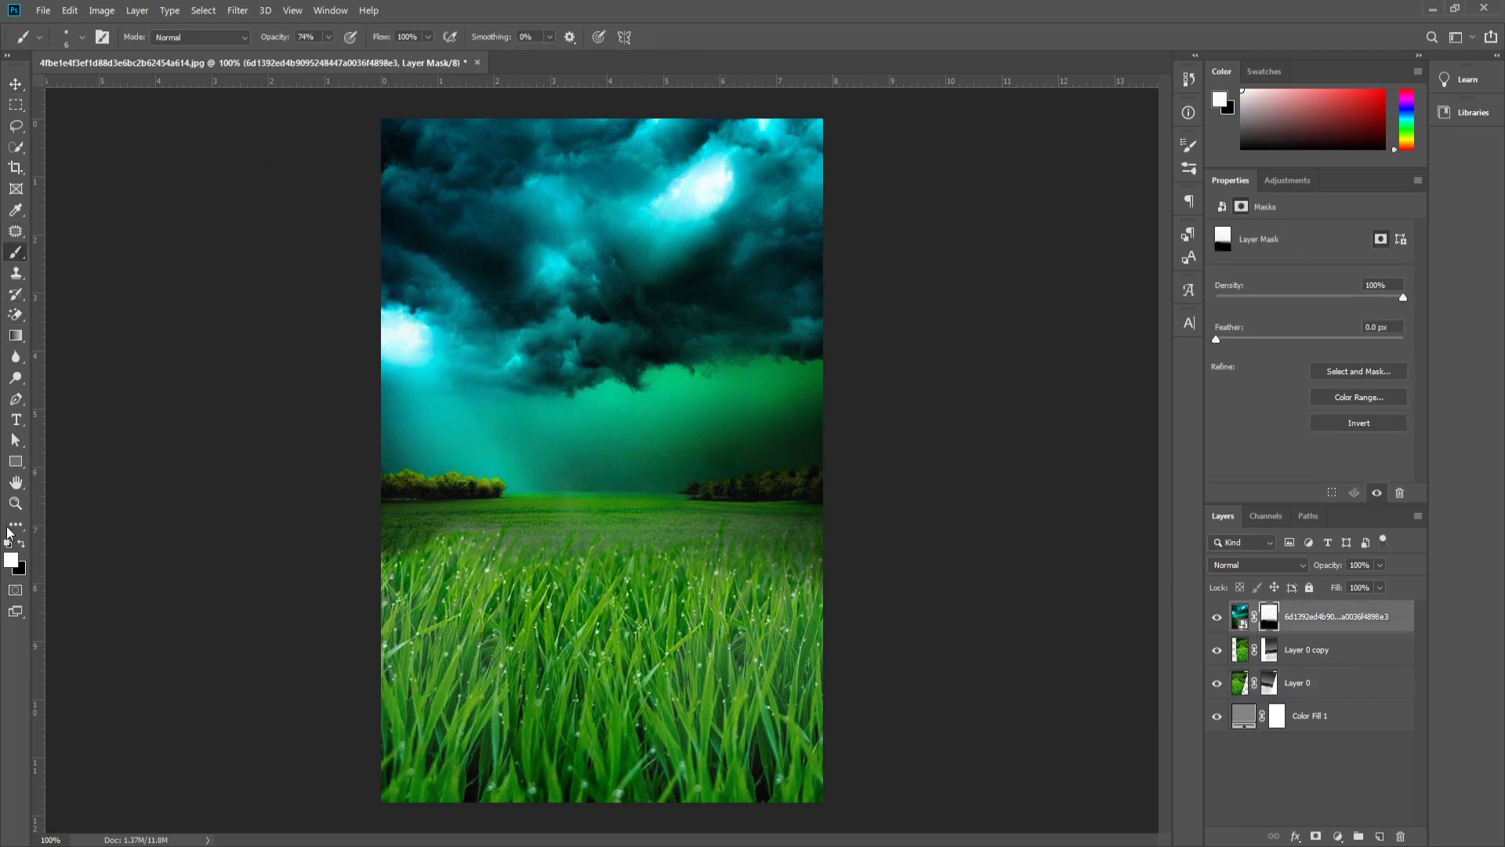
pyautogui.moveTo(662, 564)
pyautogui.mouseDown()
pyautogui.moveTo(439, 580)
pyautogui.moveTo(470, 627)
pyautogui.moveTo(782, 531)
pyautogui.moveTo(508, 524)
pyautogui.mouseUp()
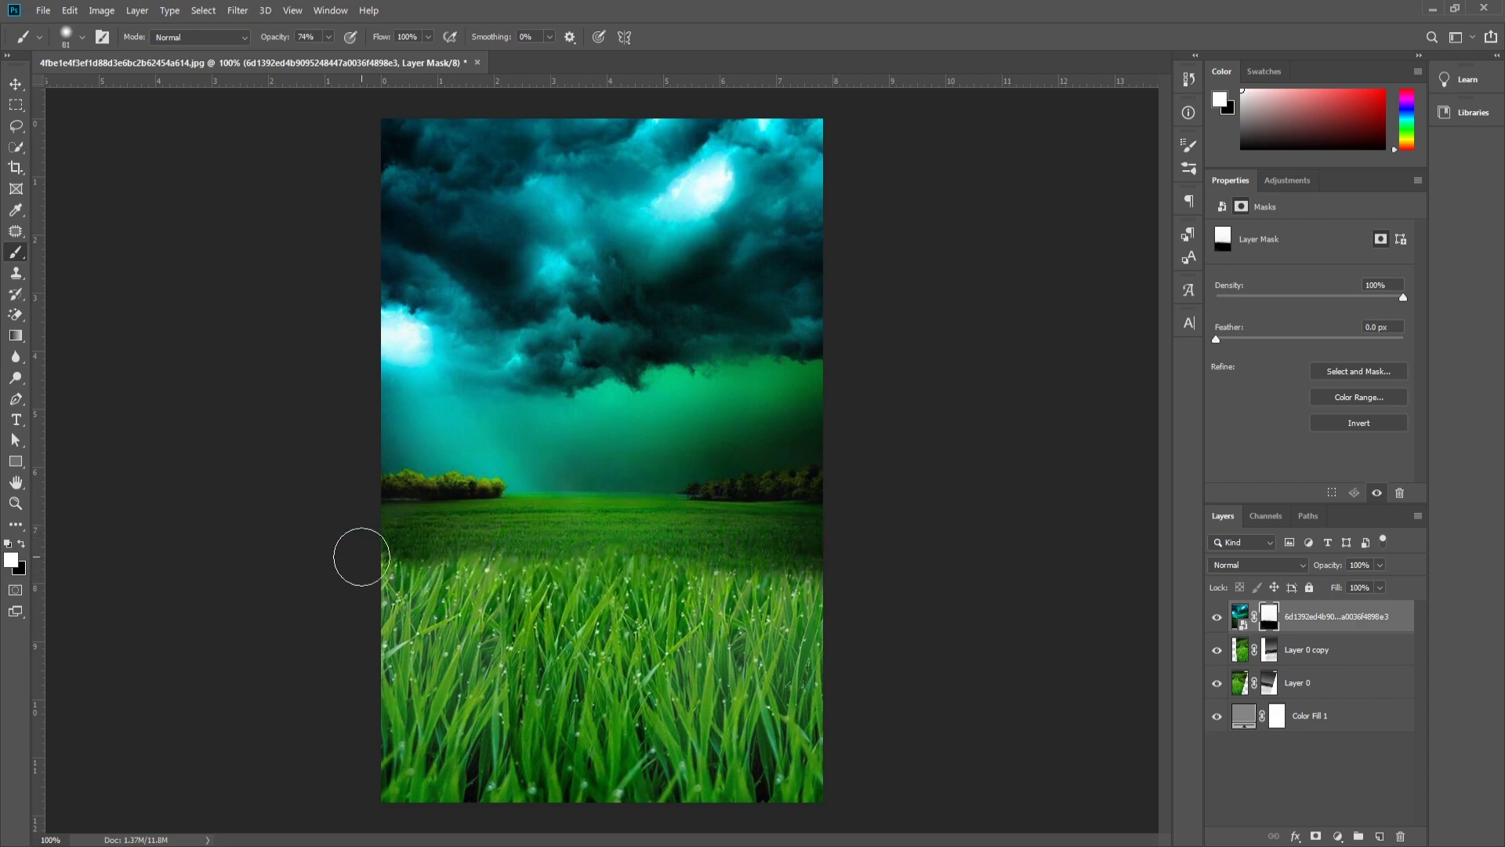
pyautogui.moveTo(1311, 620); pyautogui.dragTo(1308, 693)
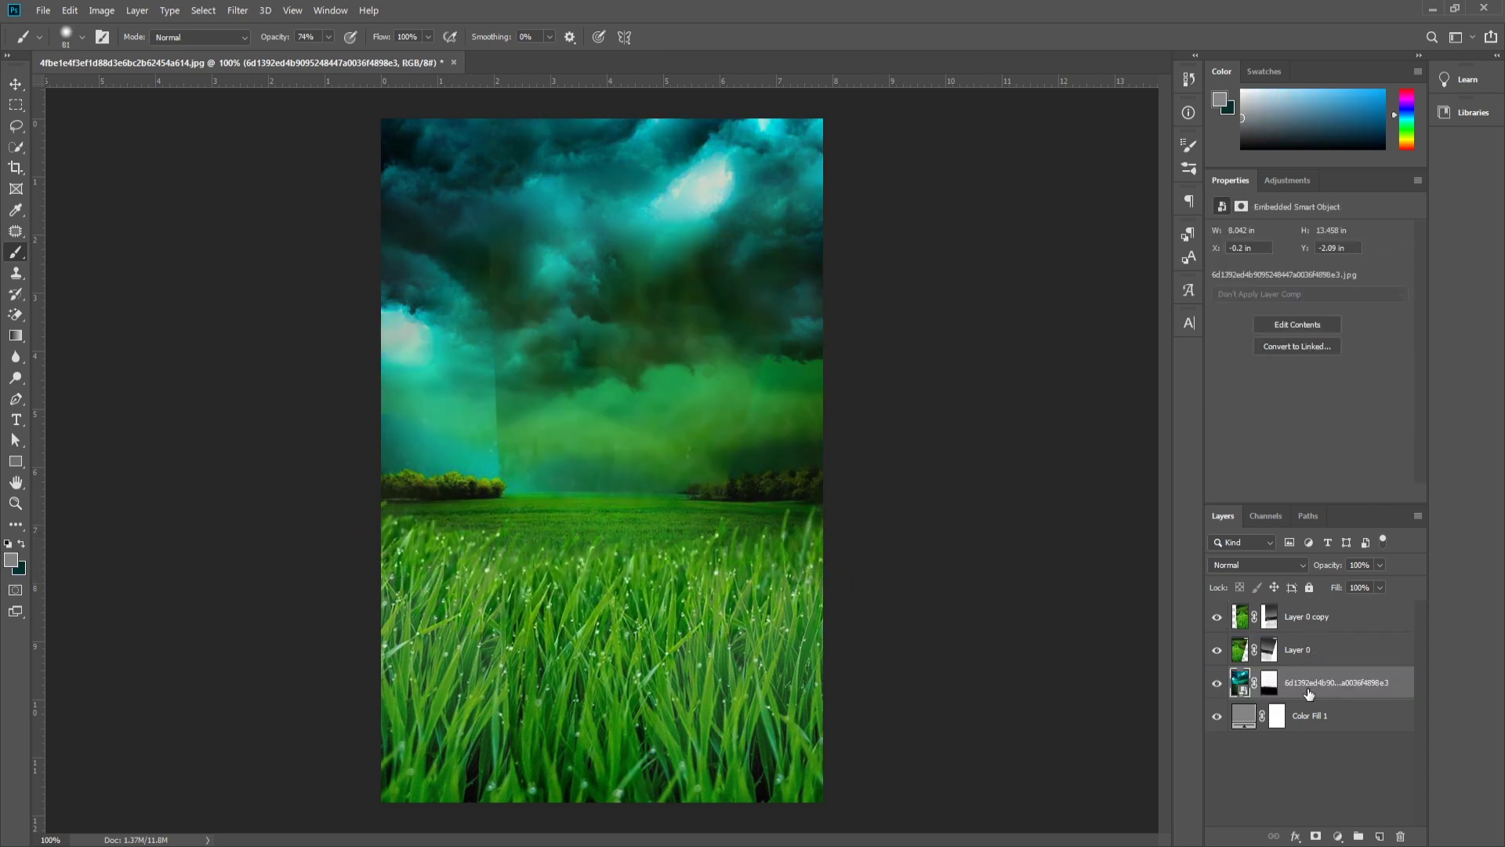
# Step: Paint black on Layer 0's mask to reveal the bright sky at the left
pyautogui.click(1322, 658)
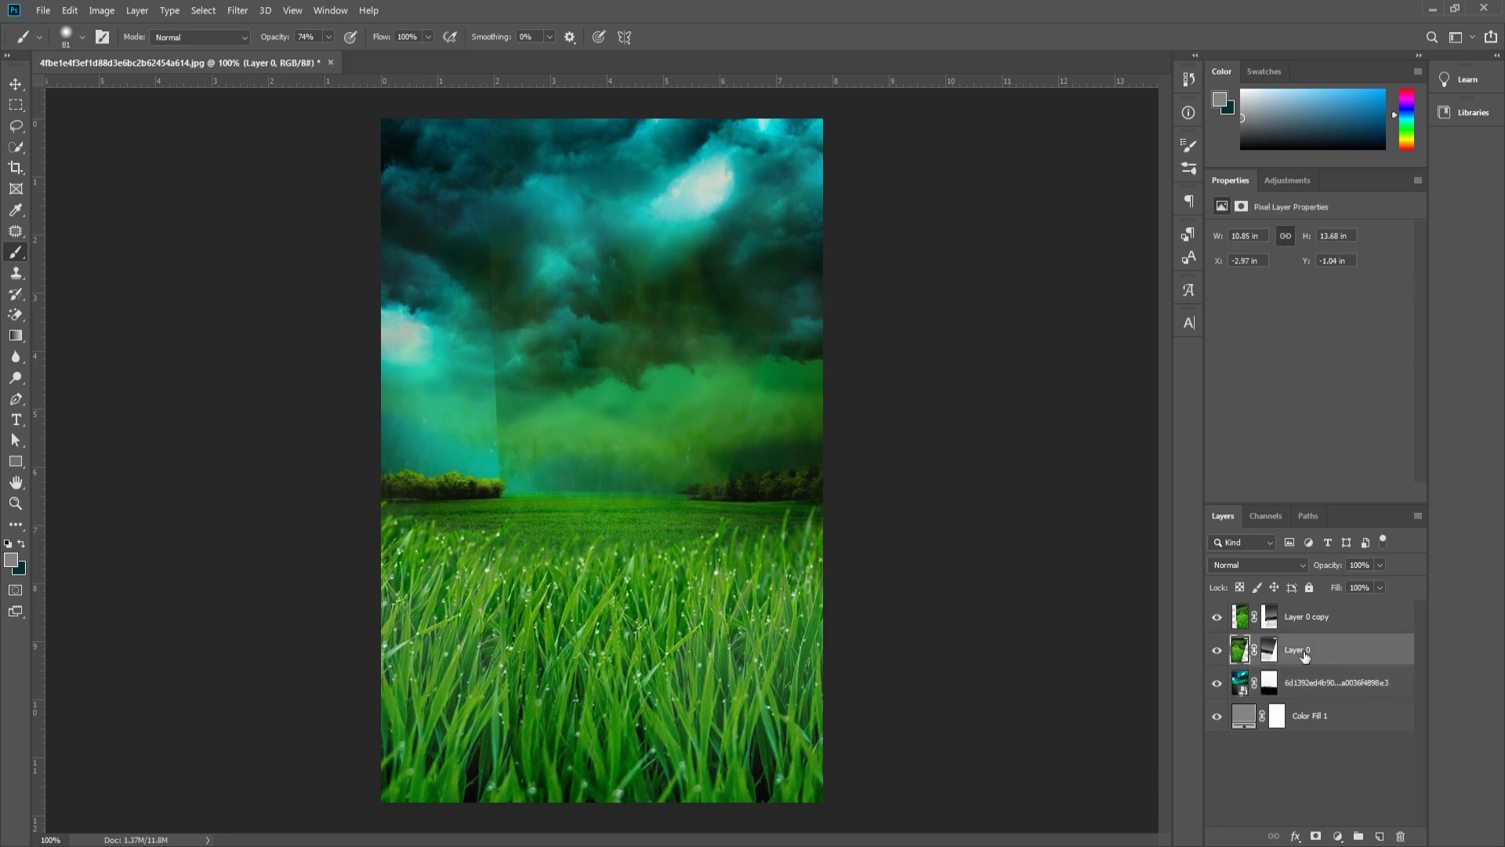
pyautogui.moveTo(798, 426); pyautogui.dragTo(777, 454)
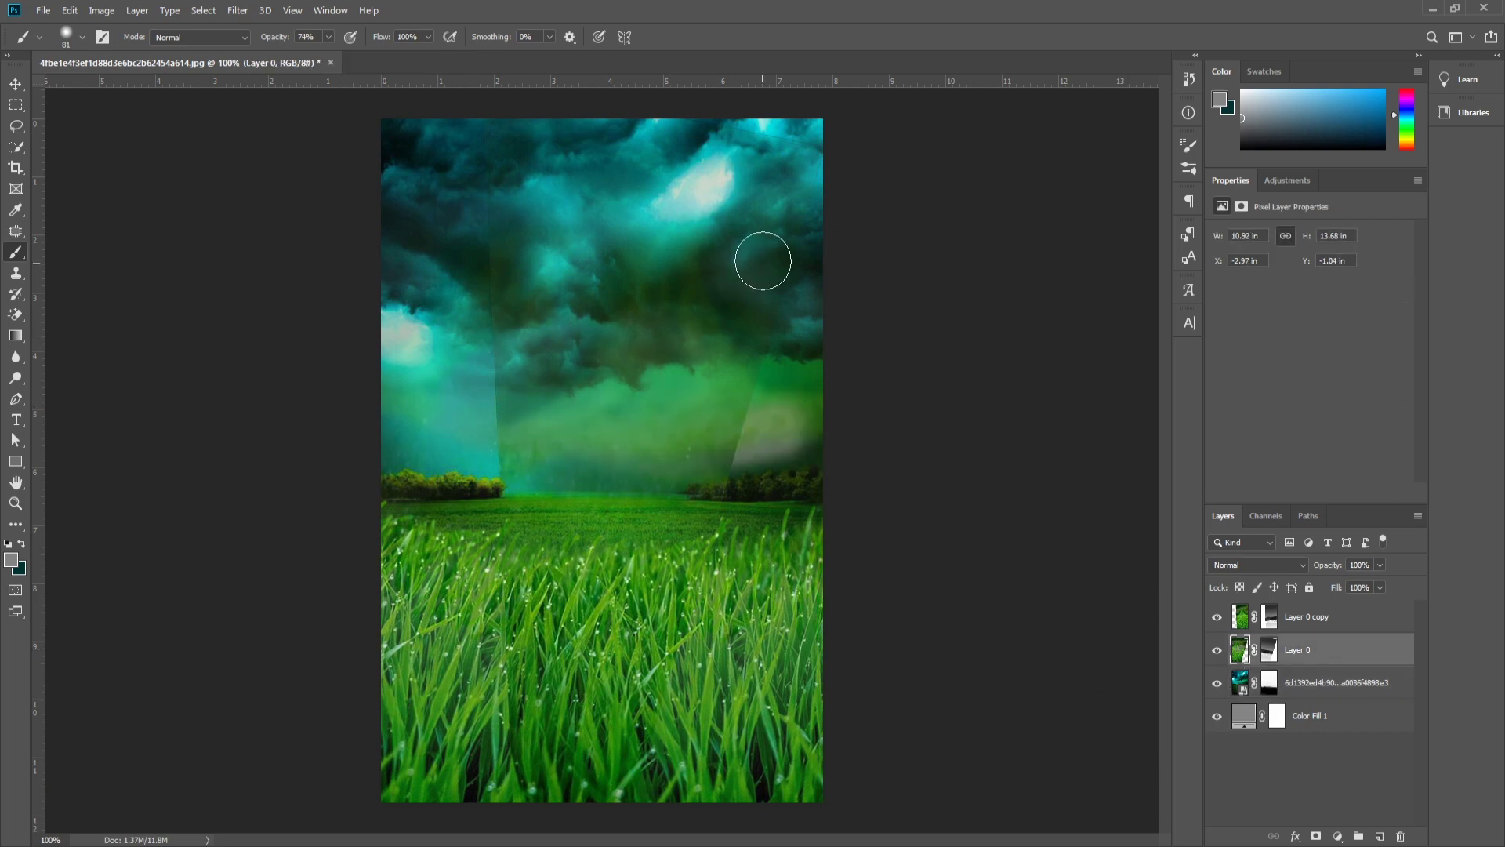
pyautogui.moveTo(424, 345); pyautogui.dragTo(387, 219)
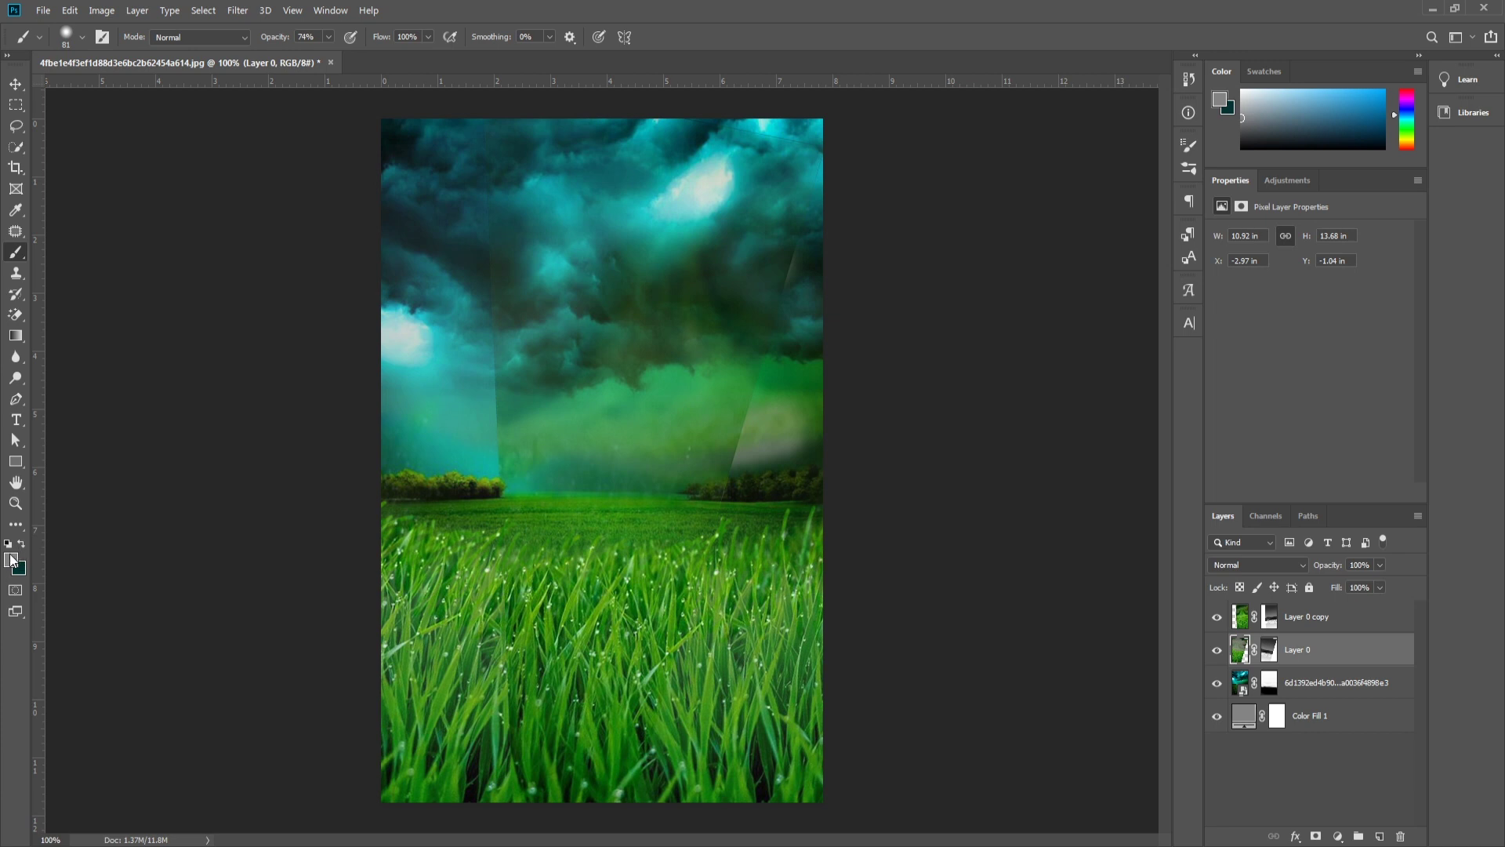
pyautogui.hotkey('ctrl', 'z')
pyautogui.hotkey('ctrl', 'z')
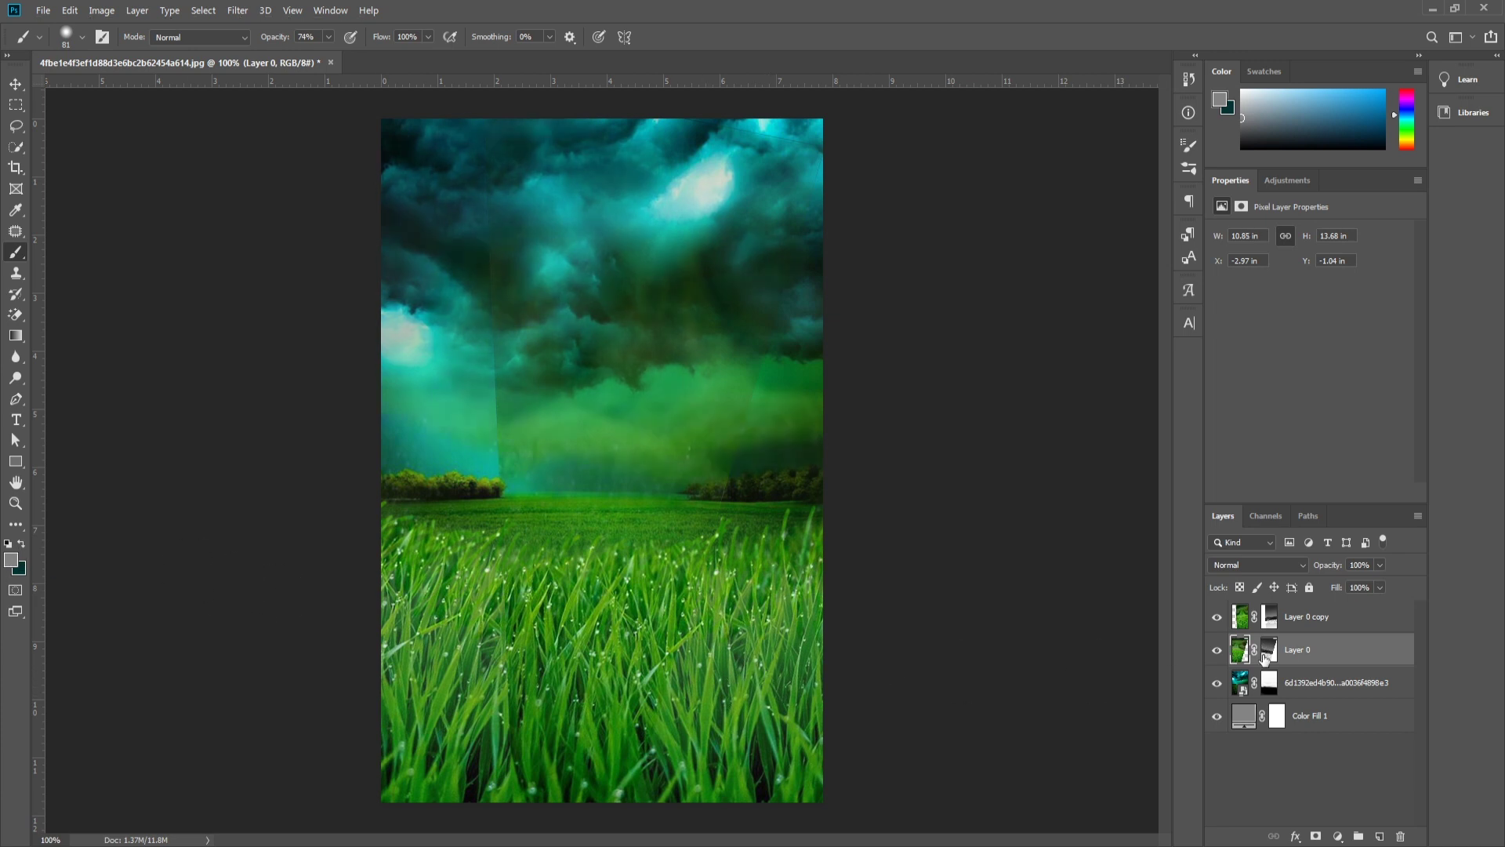
pyautogui.click(1265, 657)
pyautogui.moveTo(445, 340); pyautogui.dragTo(481, 360)
pyautogui.hotkey('ctrl', 'z')
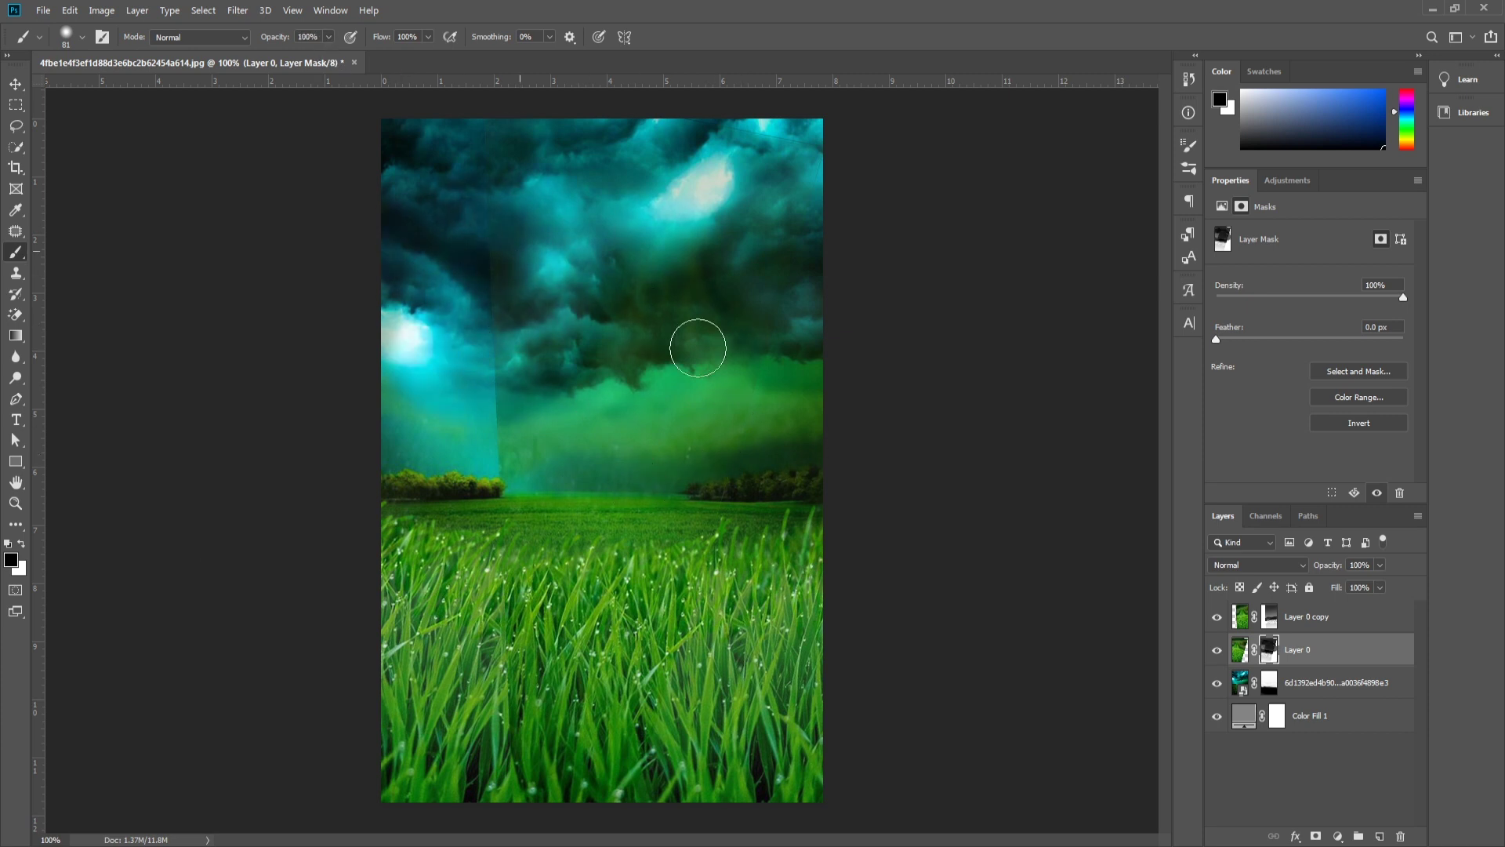
pyautogui.moveTo(473, 459); pyautogui.dragTo(337, 376)
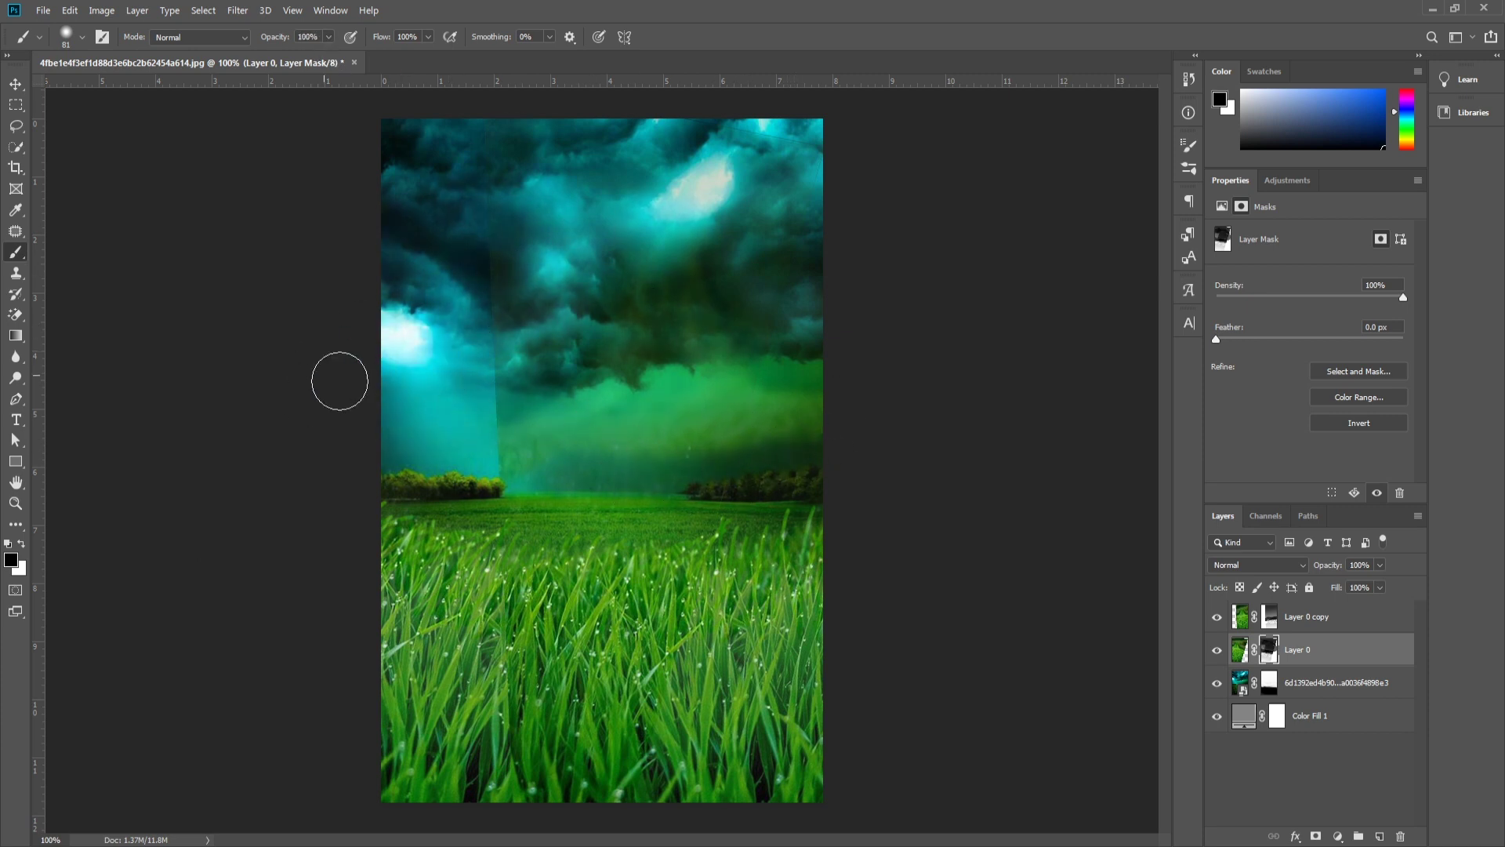
# Step: Paint Layer 0 copy's mask to reveal the right-hand dark clouds and remove the seam
pyautogui.click(1271, 617)
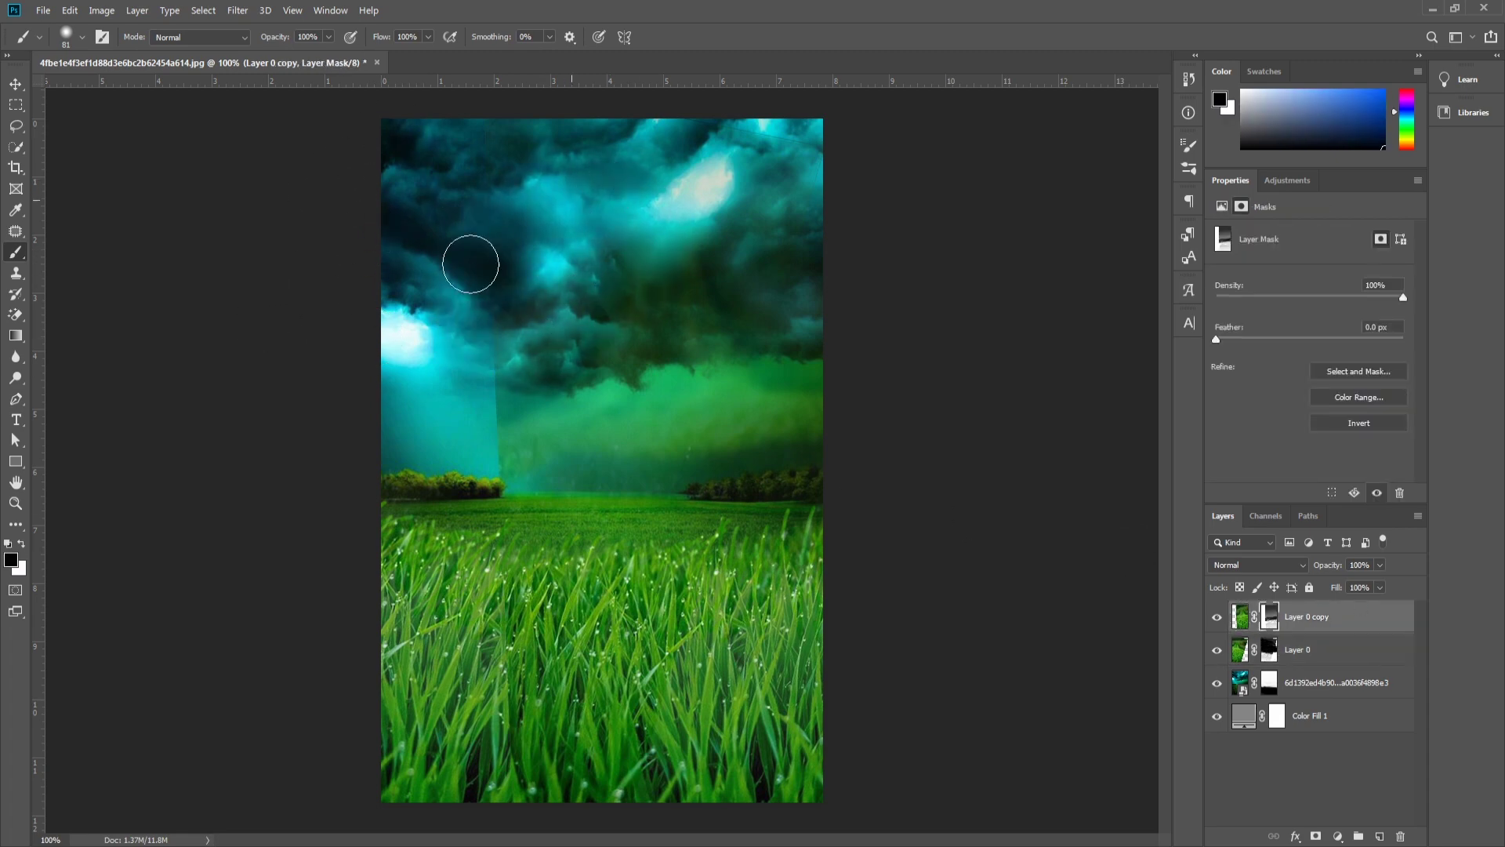
pyautogui.moveTo(659, 302); pyautogui.dragTo(756, 243)
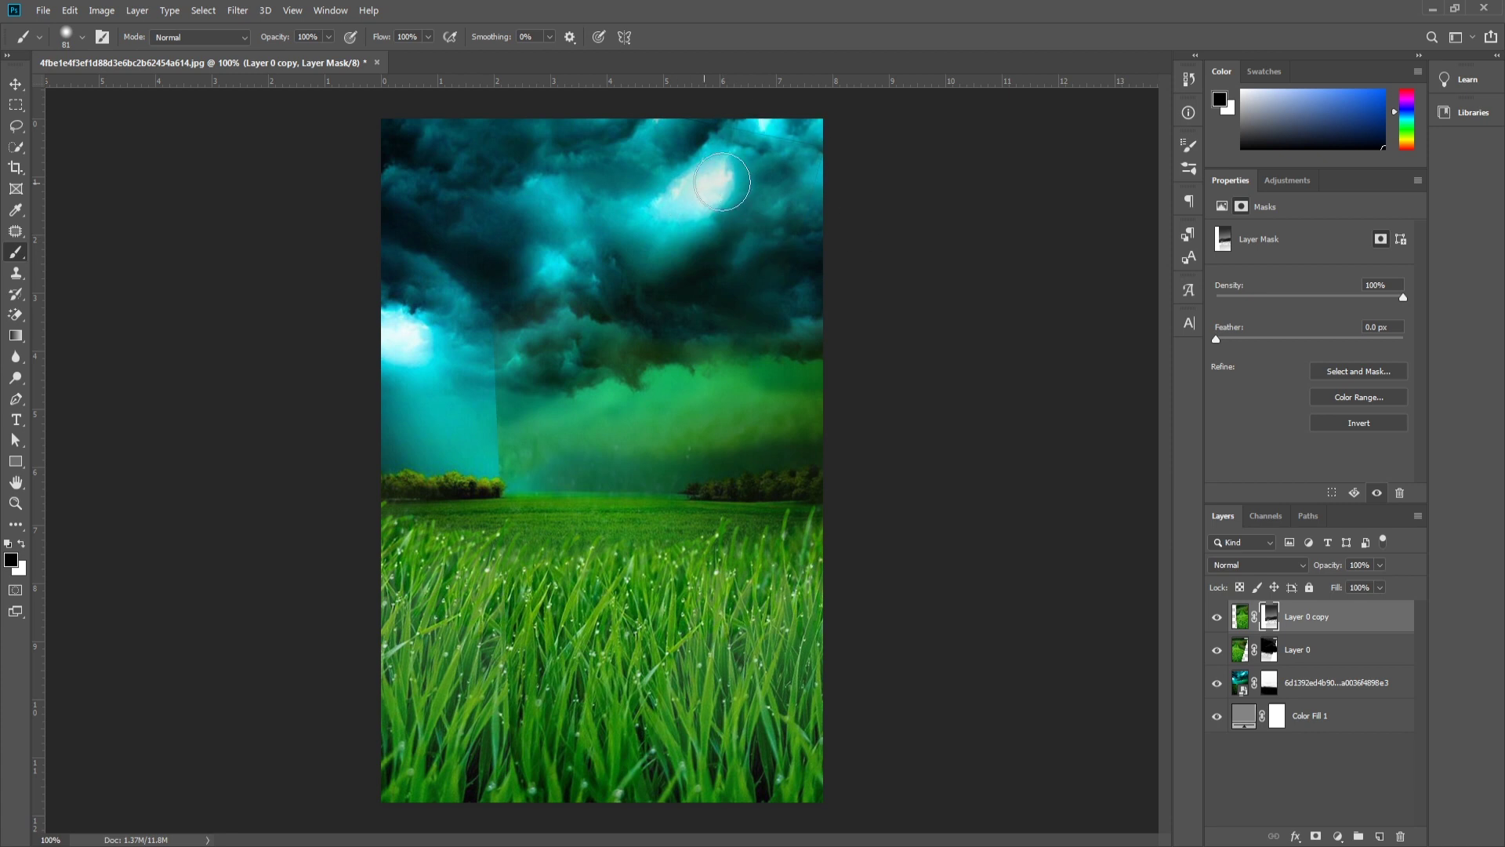
pyautogui.moveTo(800, 392)
pyautogui.mouseDown()
pyautogui.moveTo(584, 431)
pyautogui.moveTo(649, 421)
pyautogui.moveTo(716, 447)
pyautogui.mouseUp()
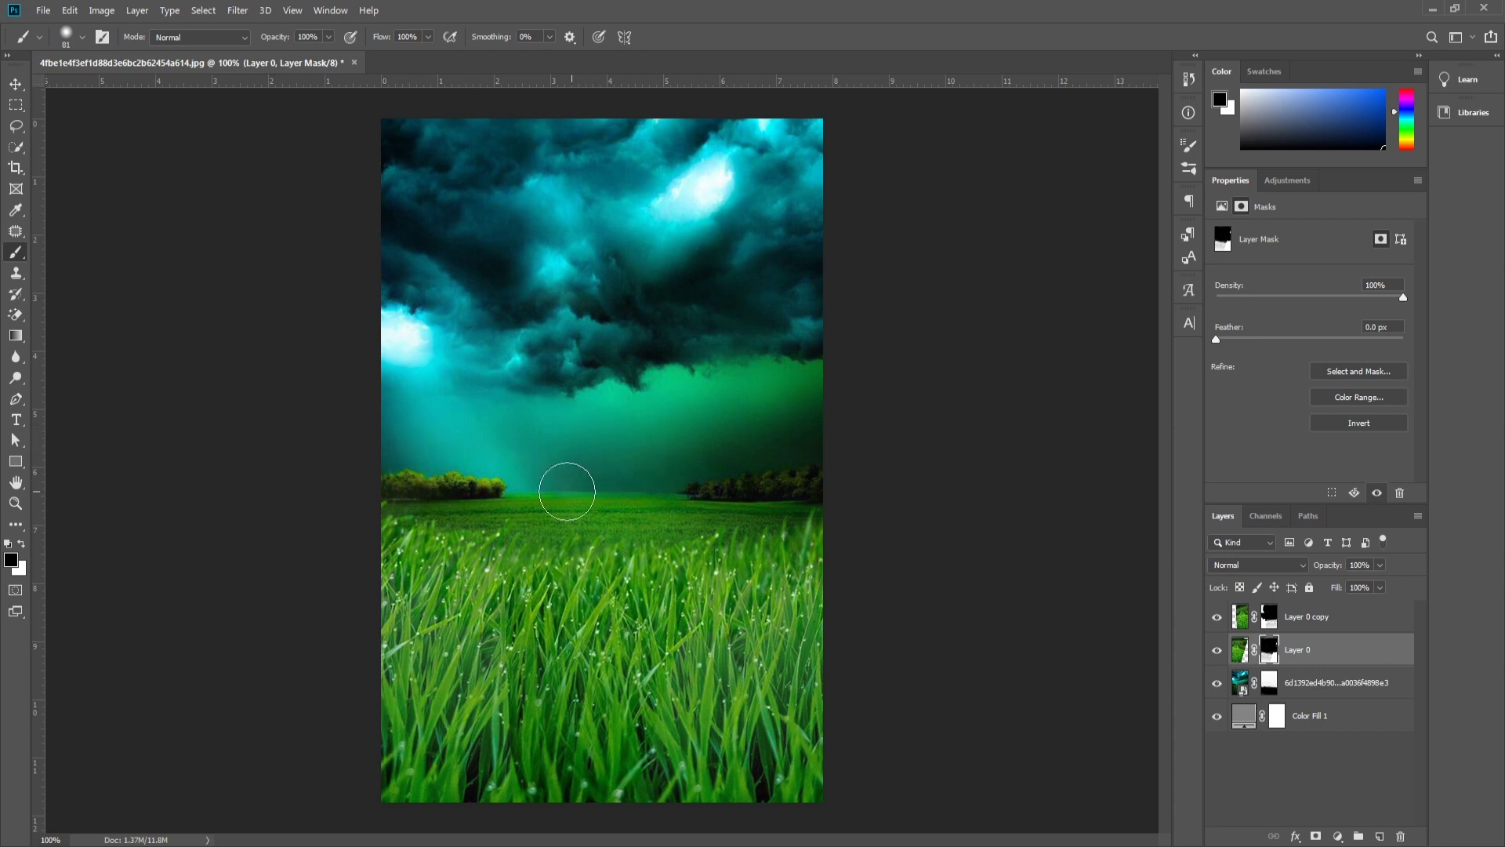
# Step: Scale the storm-sky layer to about 198% from its centre and position it
pyautogui.click(1303, 627)
pyautogui.click(1303, 681)
pyautogui.hotkey('ctrl', 't')
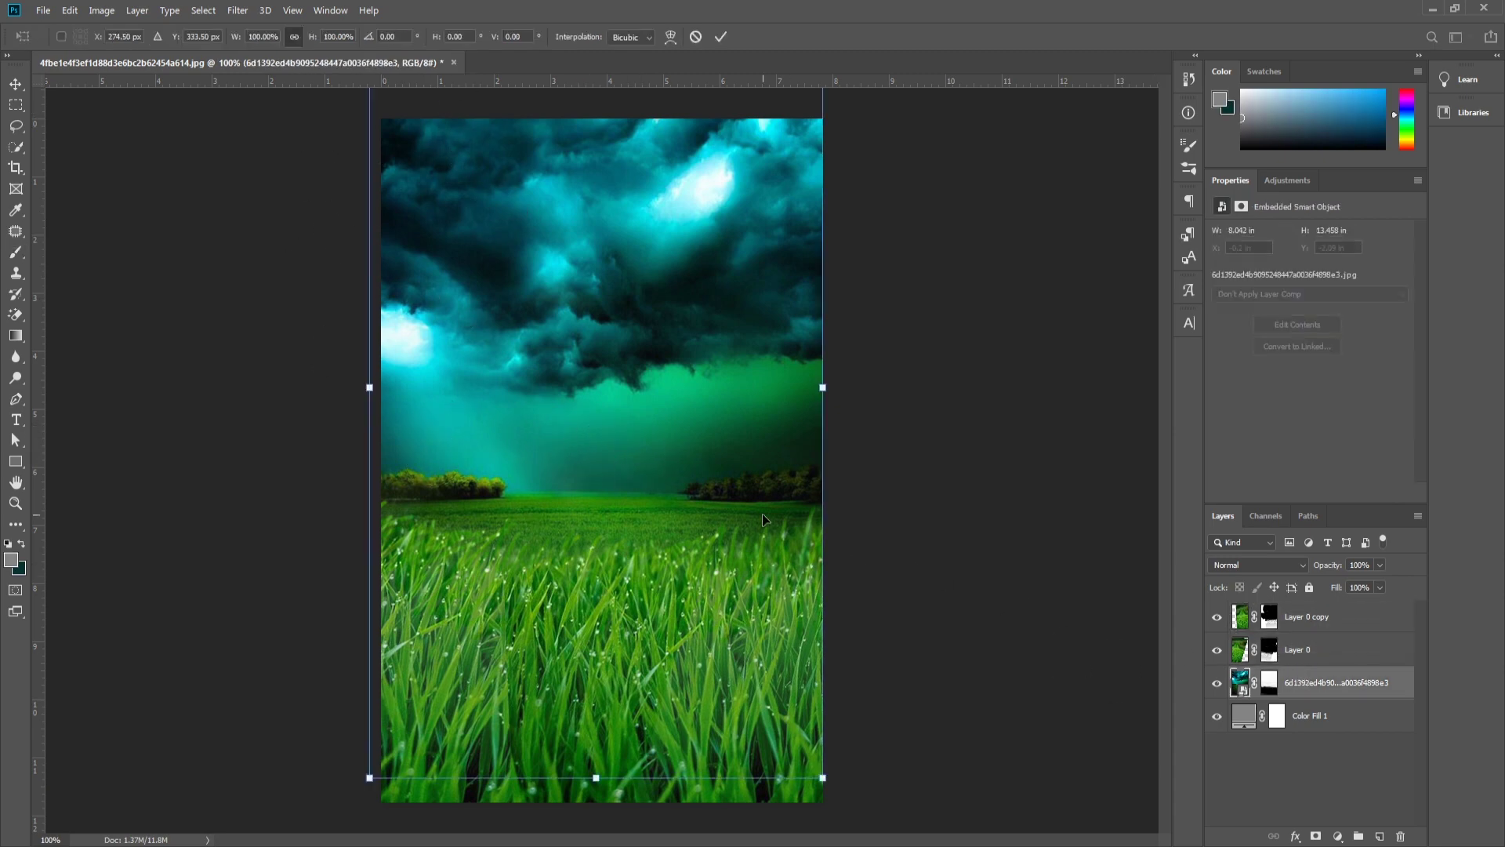
pyautogui.moveTo(762, 514); pyautogui.dragTo(766, 580)
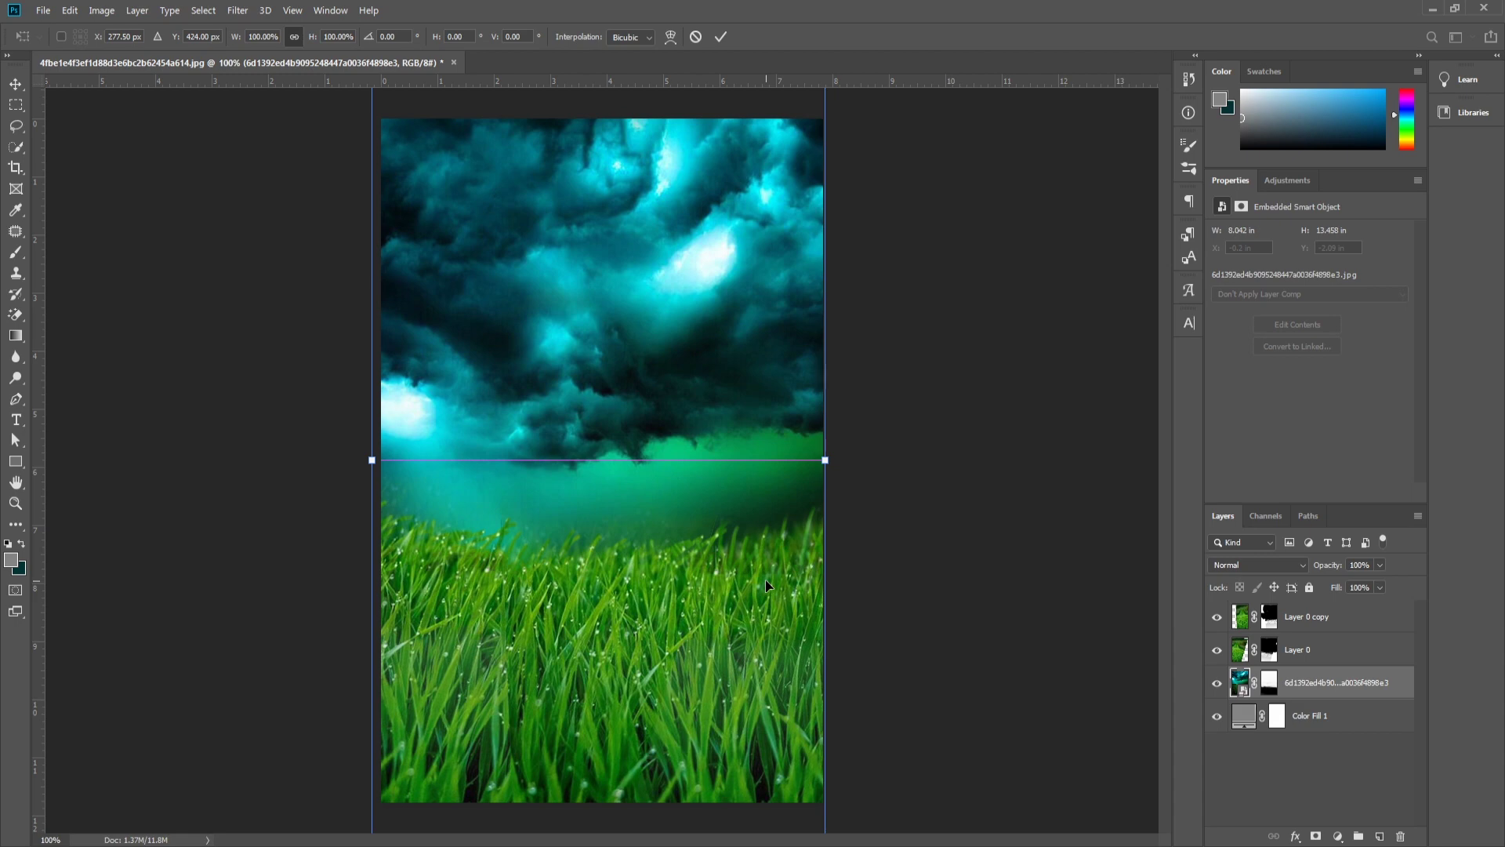
pyautogui.hotkey('ctrl', '-')
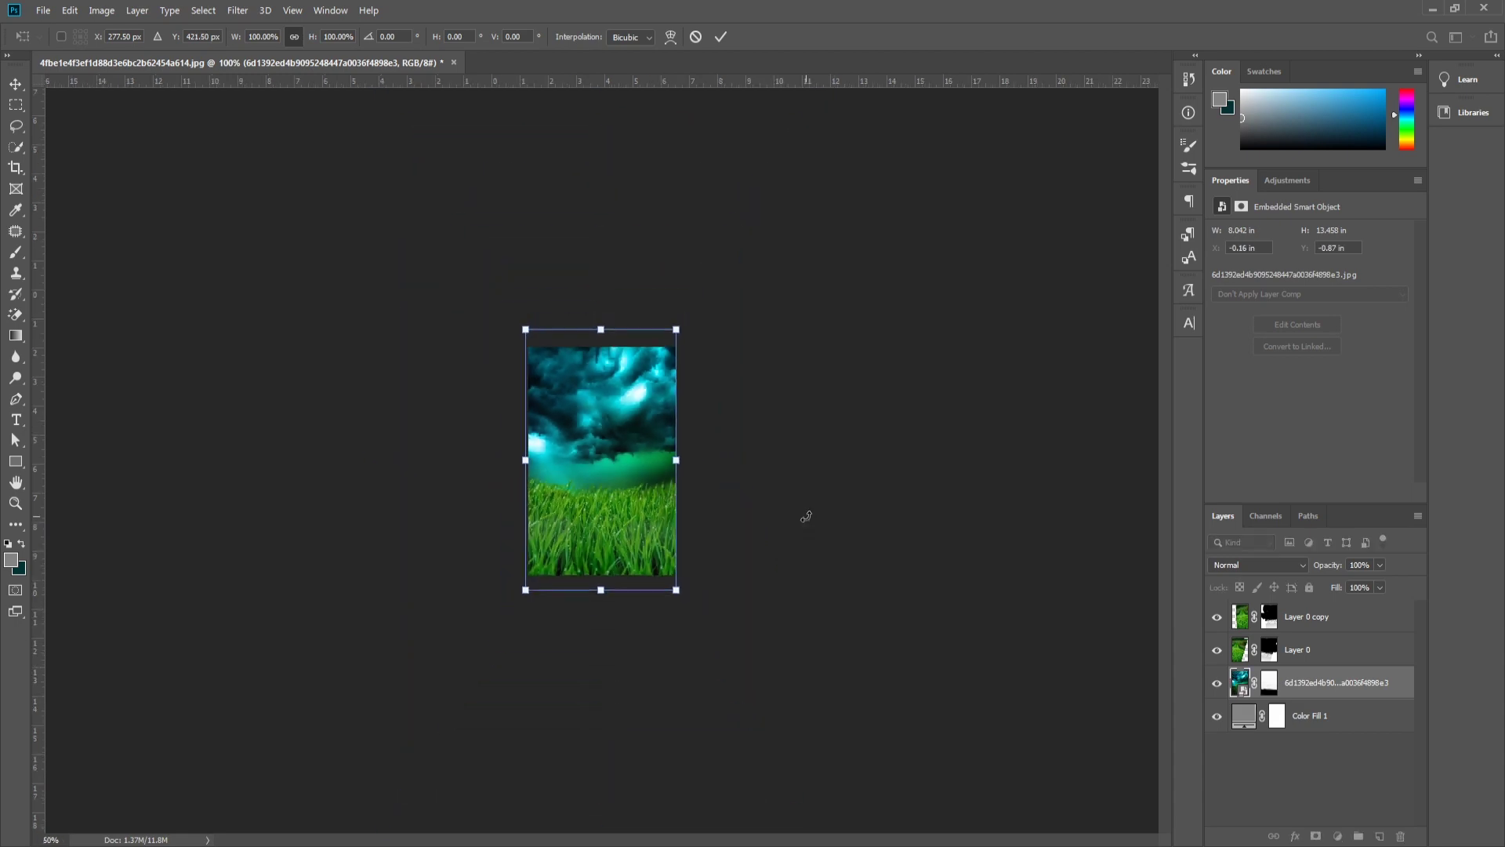
pyautogui.hotkey('ctrl', '-')
pyautogui.moveTo(675, 590); pyautogui.dragTo(734, 690)
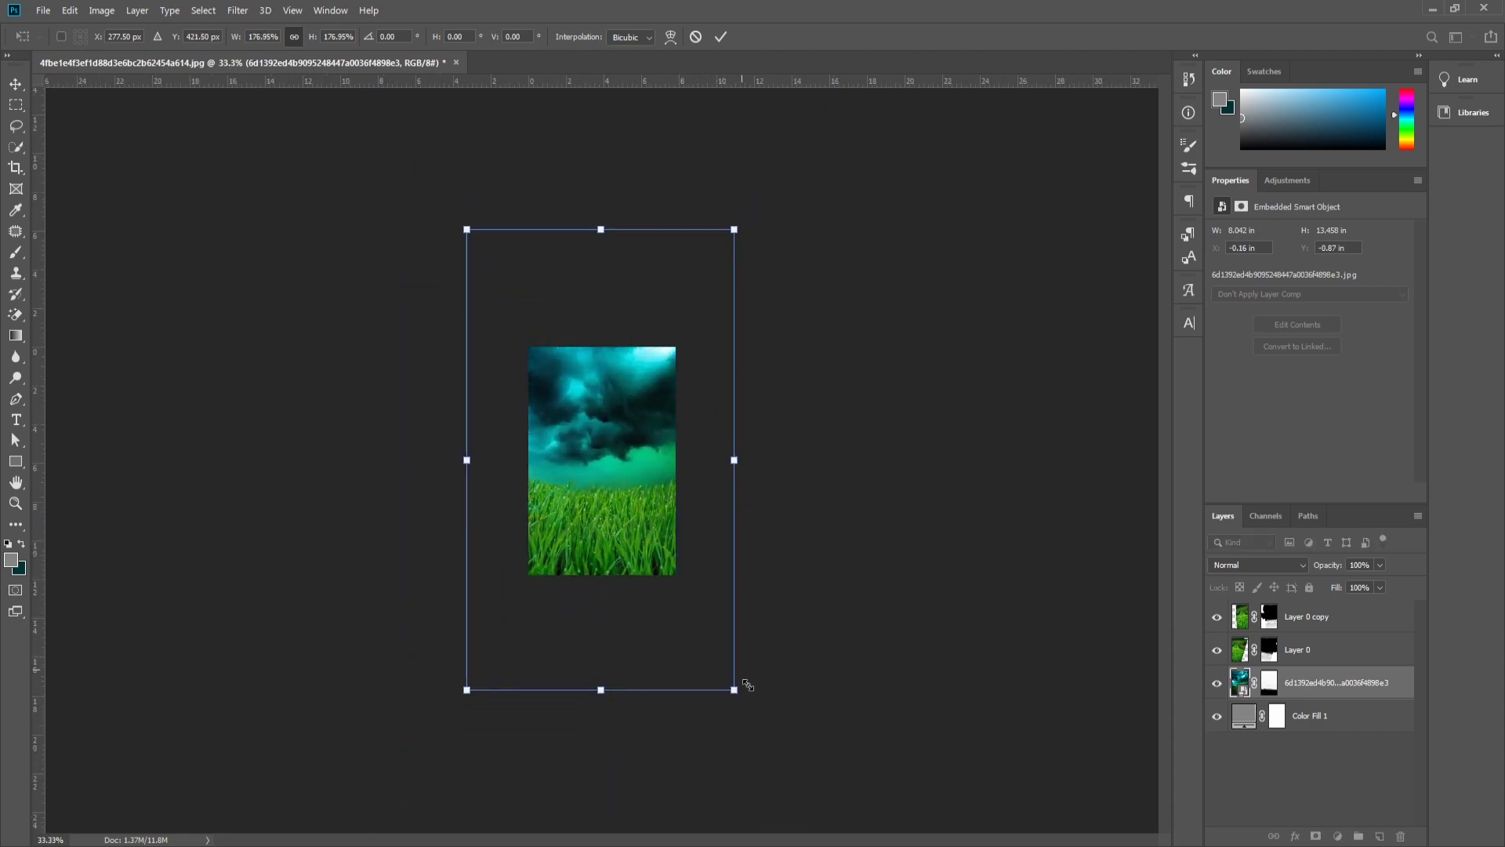
pyautogui.moveTo(684, 585); pyautogui.dragTo(686, 558)
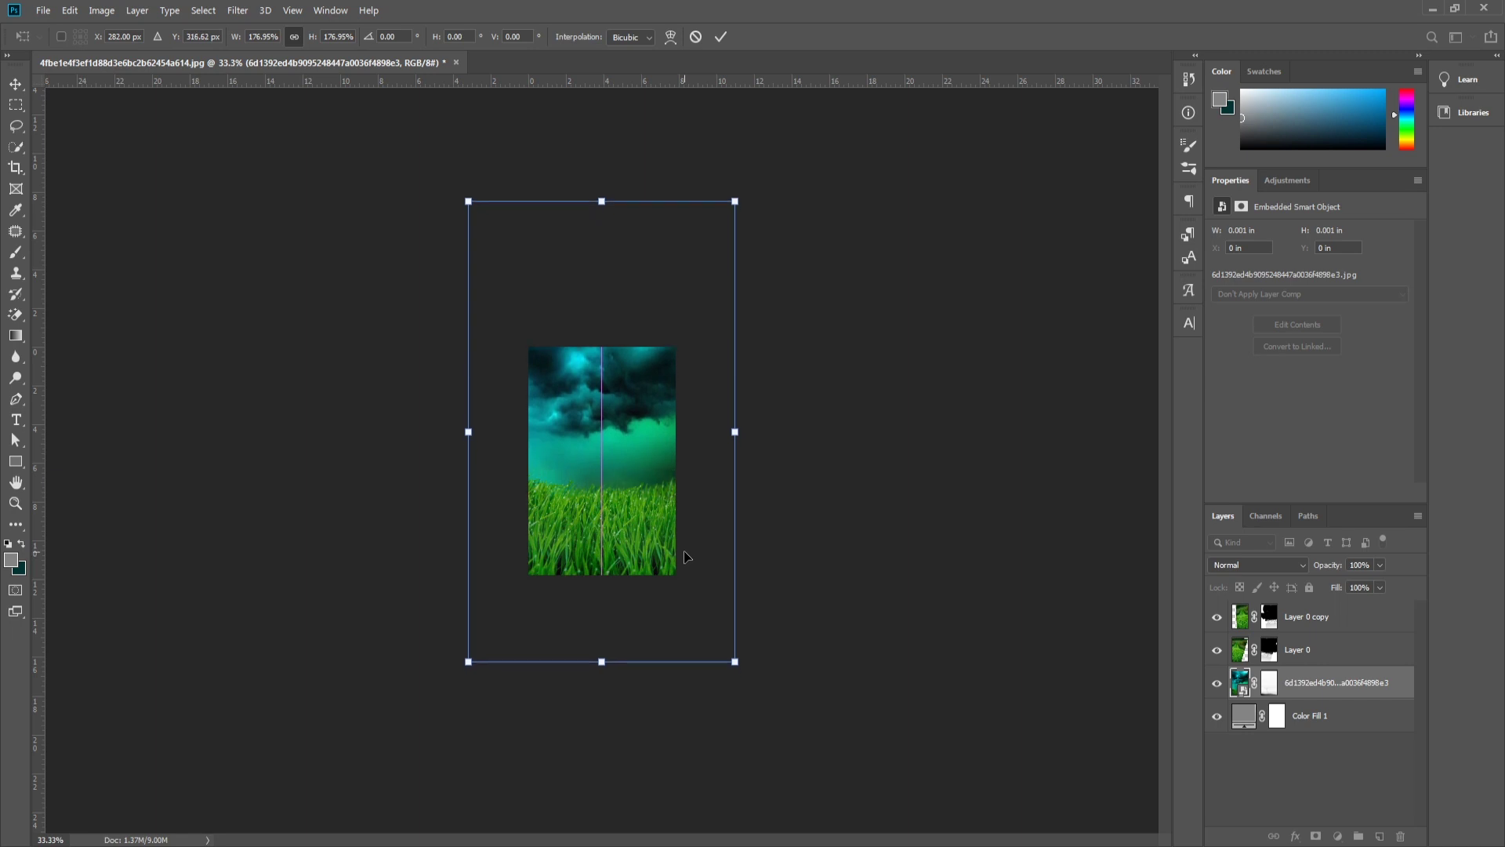
pyautogui.moveTo(734, 662); pyautogui.dragTo(703, 608)
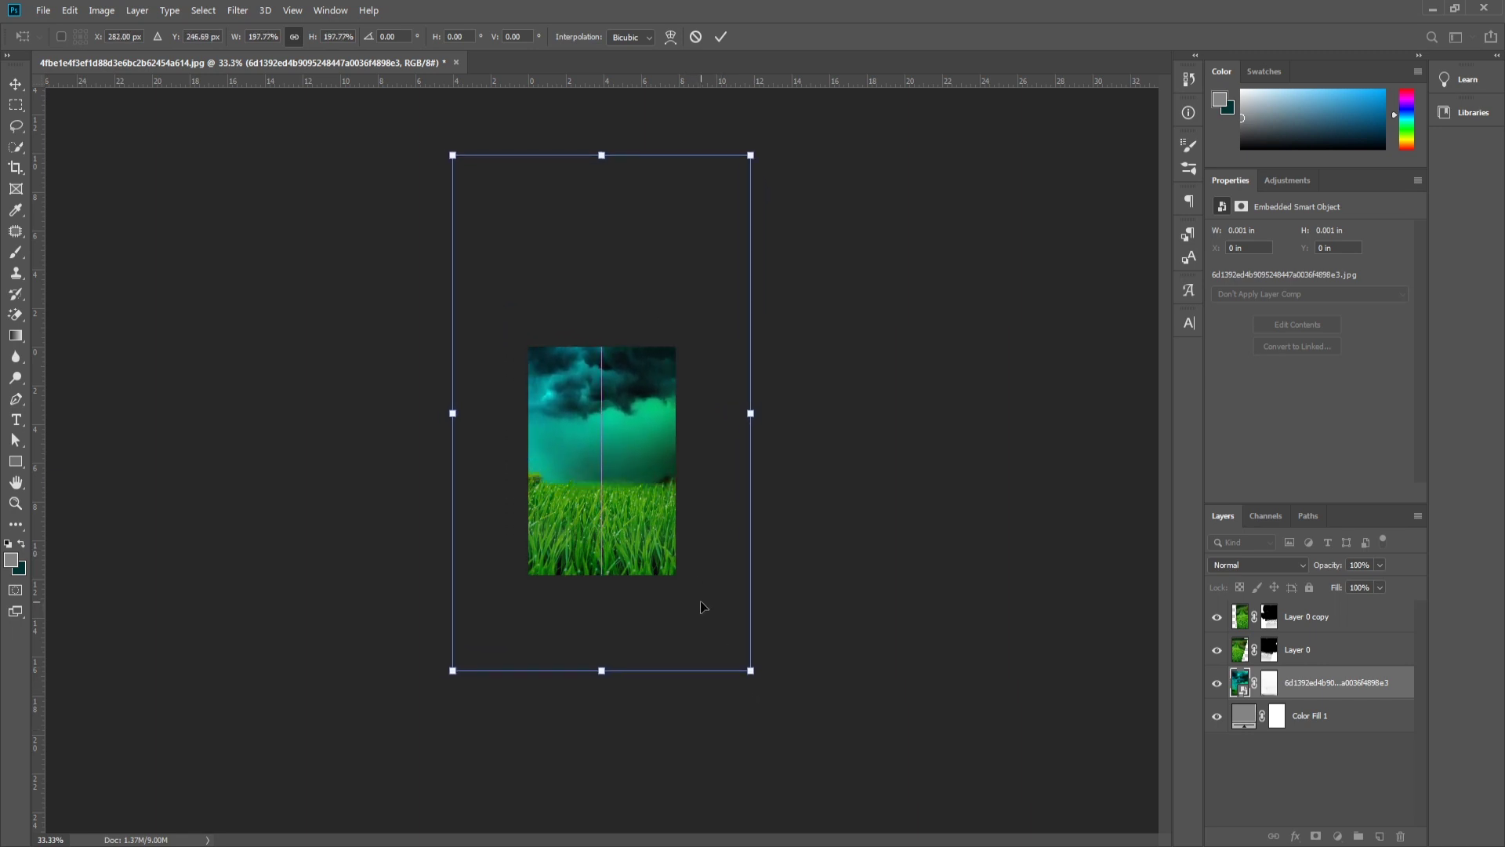
pyautogui.press('Return')
# Step: Reposition the sky layer with the Move tool, nudging it slightly upward
pyautogui.press('b')
pyautogui.hotkey('ctrl', '0')
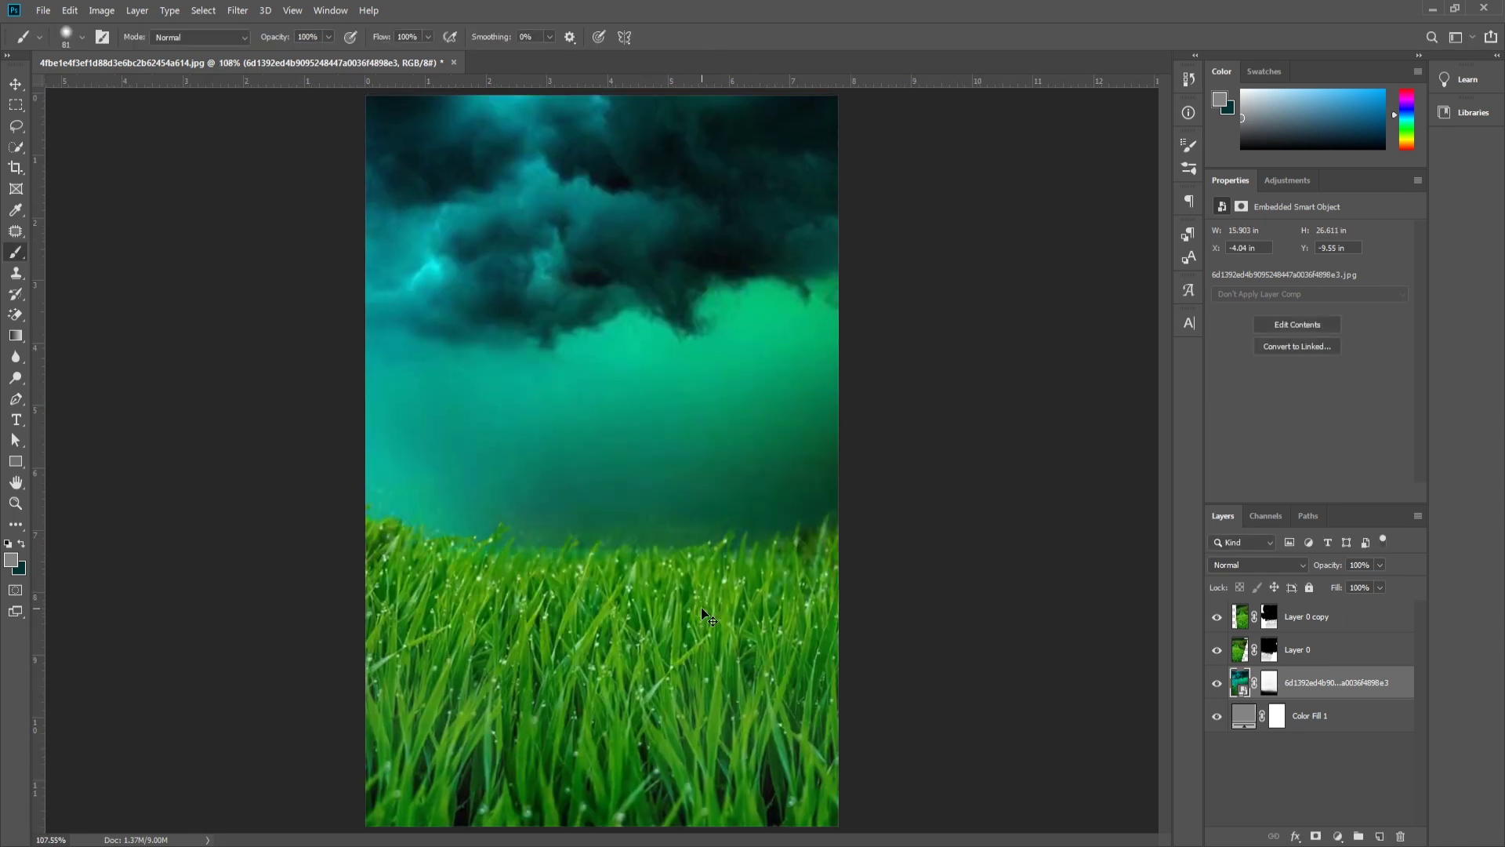
pyautogui.hotkey('ctrl', '-')
pyautogui.hotkey('ctrl', '-')
pyautogui.press('v')
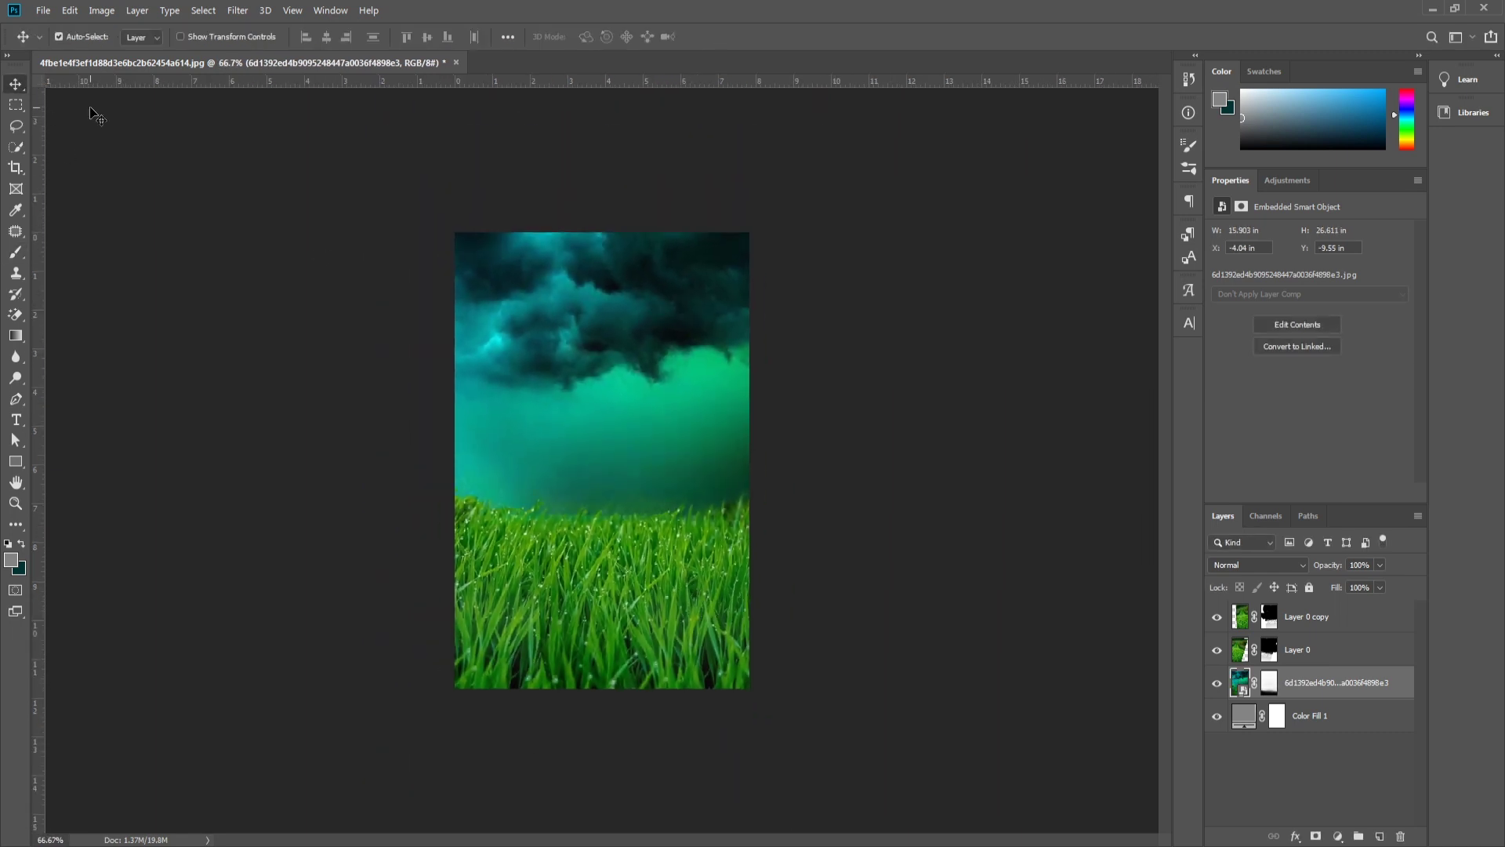
pyautogui.moveTo(601, 248); pyautogui.dragTo(614, 273)
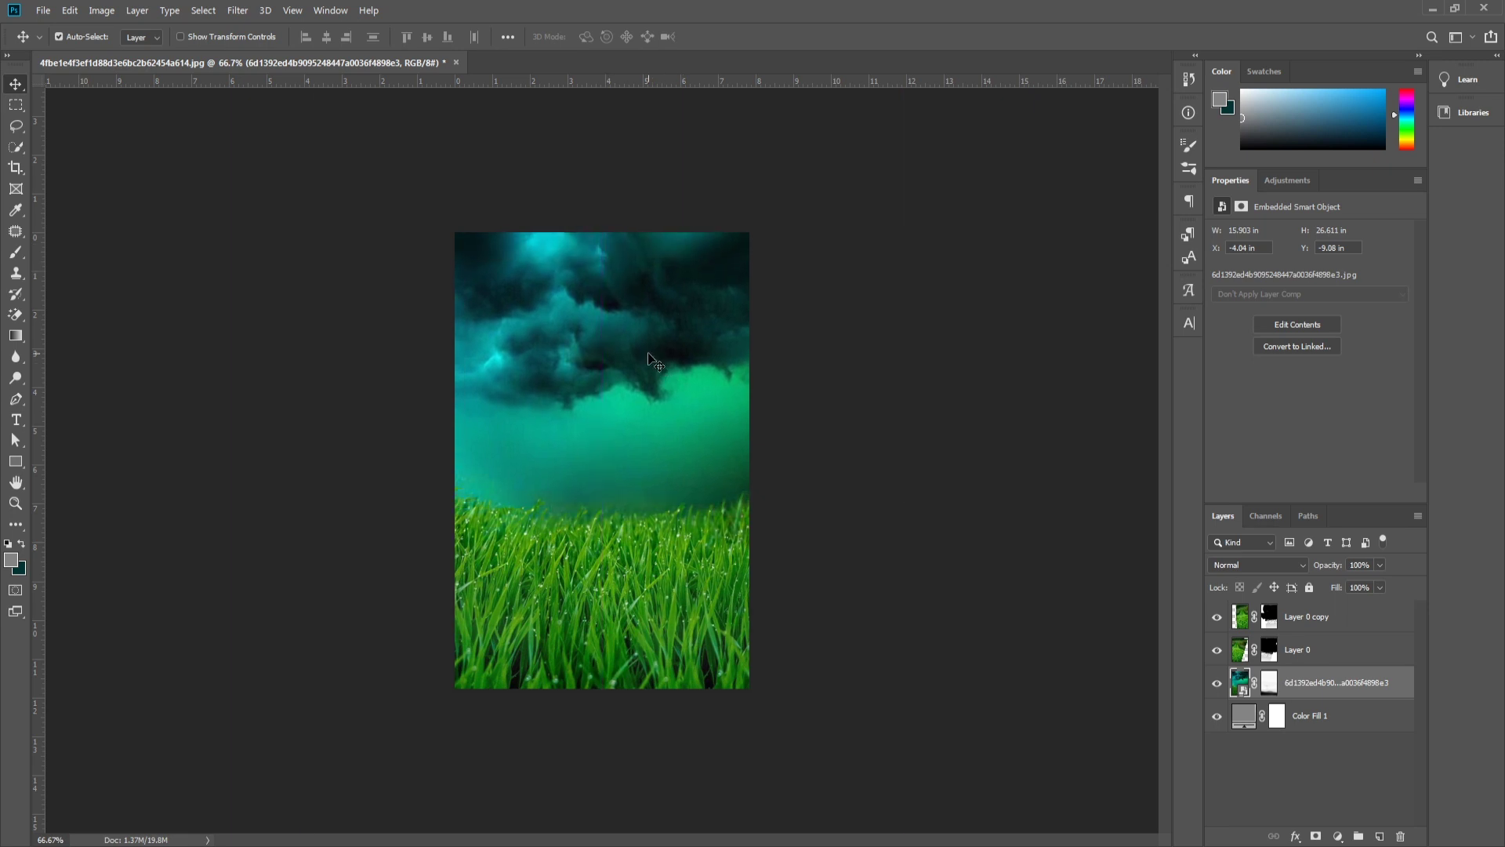
pyautogui.scroll(2, 650, 359)
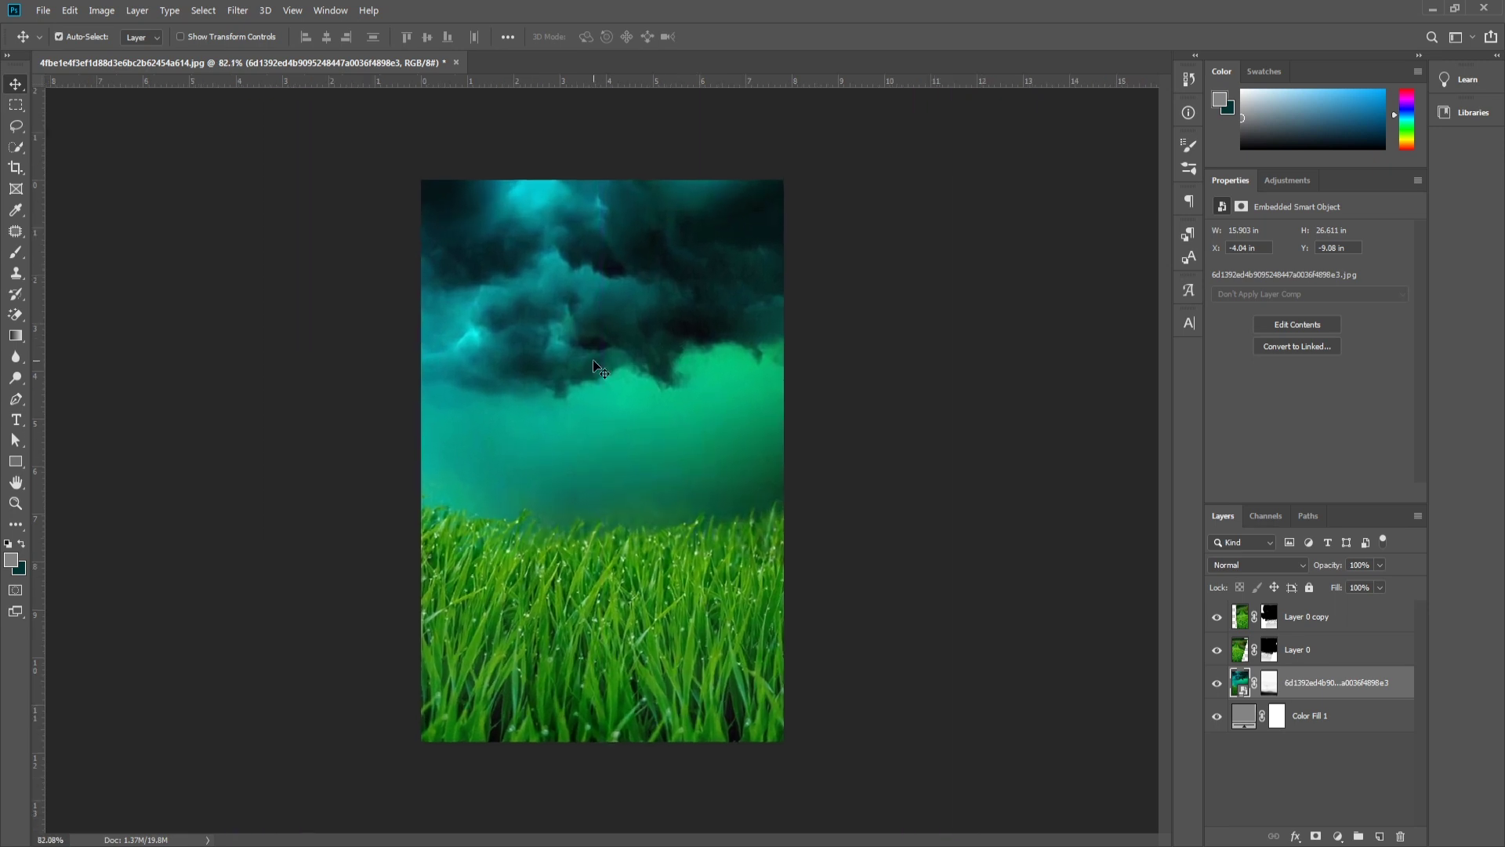
pyautogui.moveTo(592, 359); pyautogui.dragTo(591, 355)
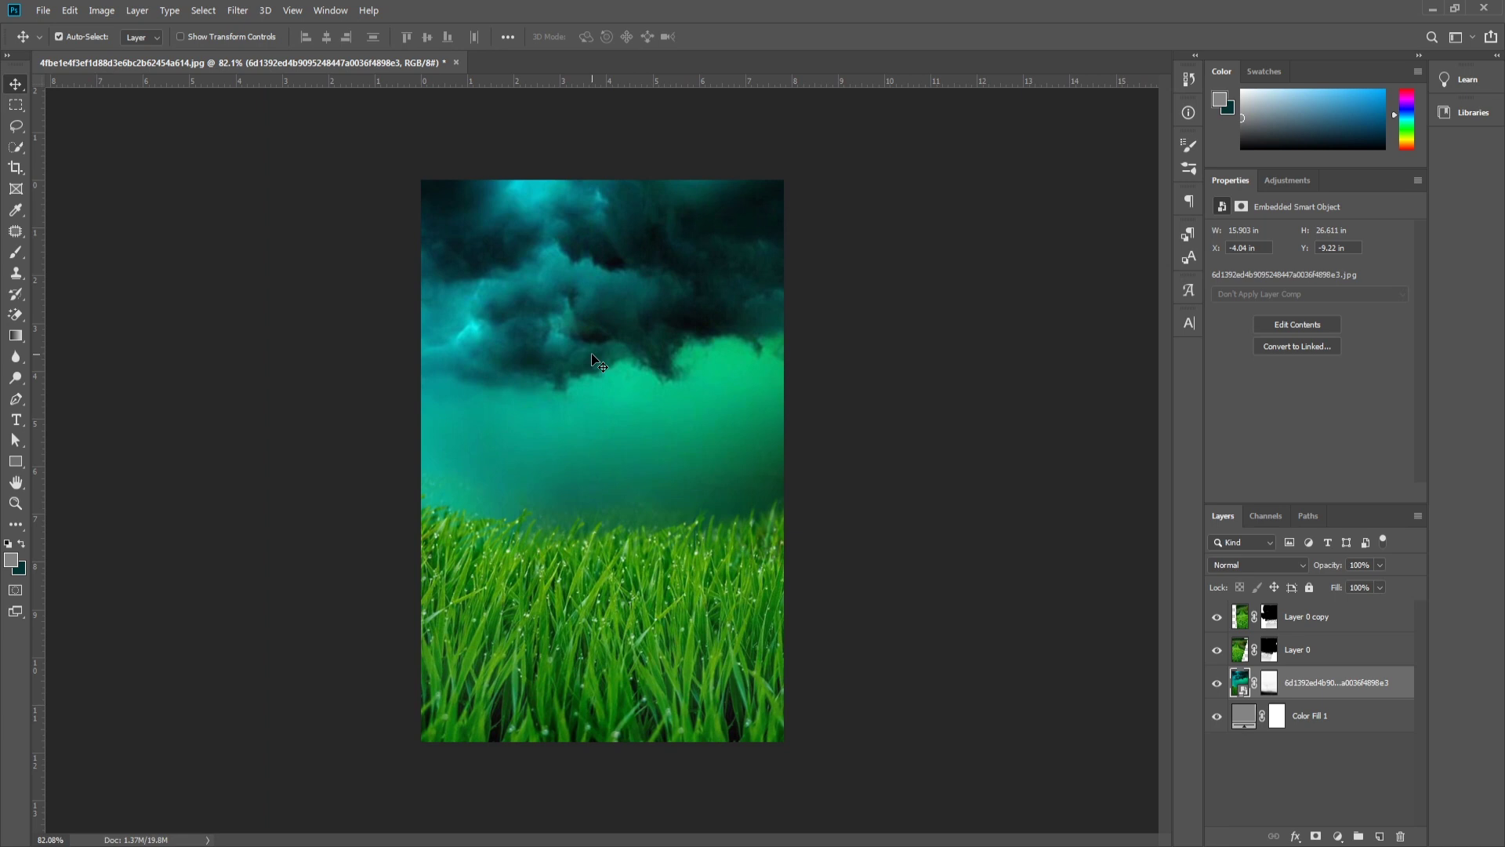
pyautogui.hotkey('ctrl', 't')
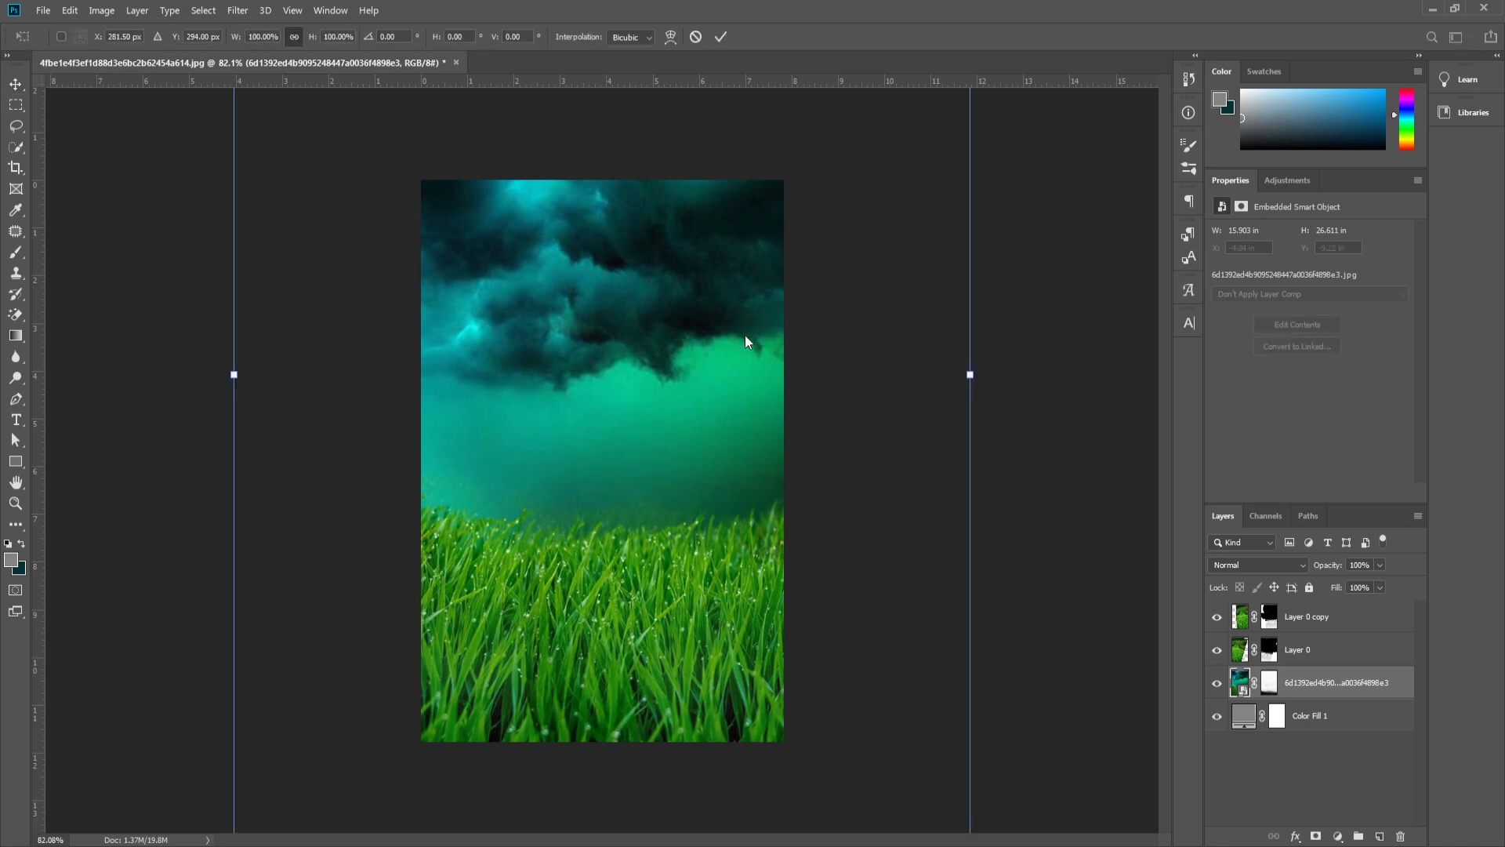
# Step: Shift the sky up, convert it to a pixel layer and remove its mask
pyautogui.moveTo(668, 397); pyautogui.dragTo(643, 392)
pyautogui.click(1243, 685)
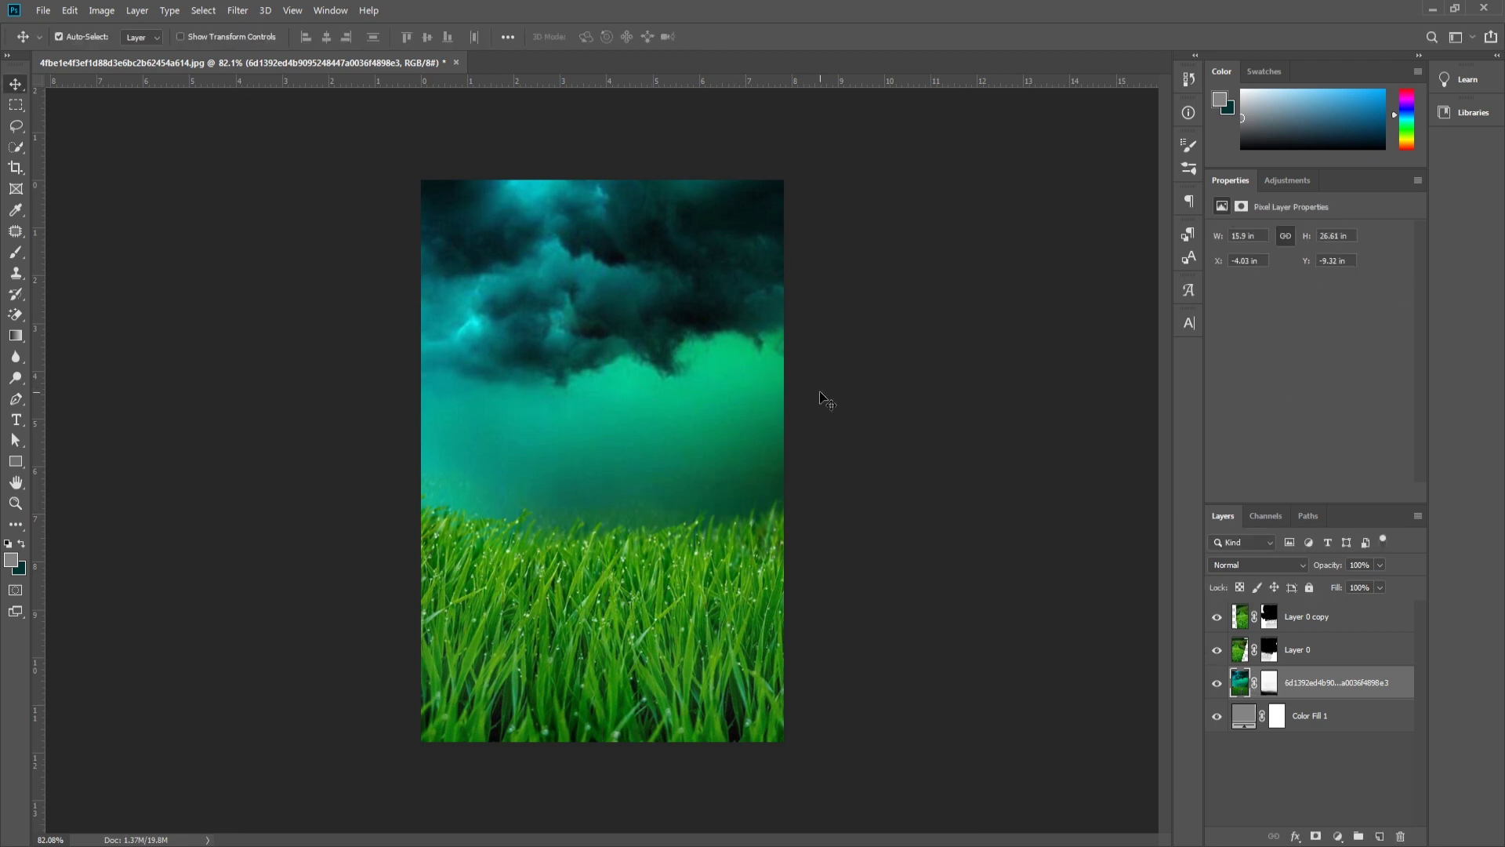
pyautogui.hotkey('ctrl', 't')
pyautogui.press('Return')
pyautogui.moveTo(1297, 720); pyautogui.dragTo(1188, 674)
# Step: Warp the sky so its clouds bow upward and stretch wider on the left
pyautogui.hotkey('ctrl', 't')
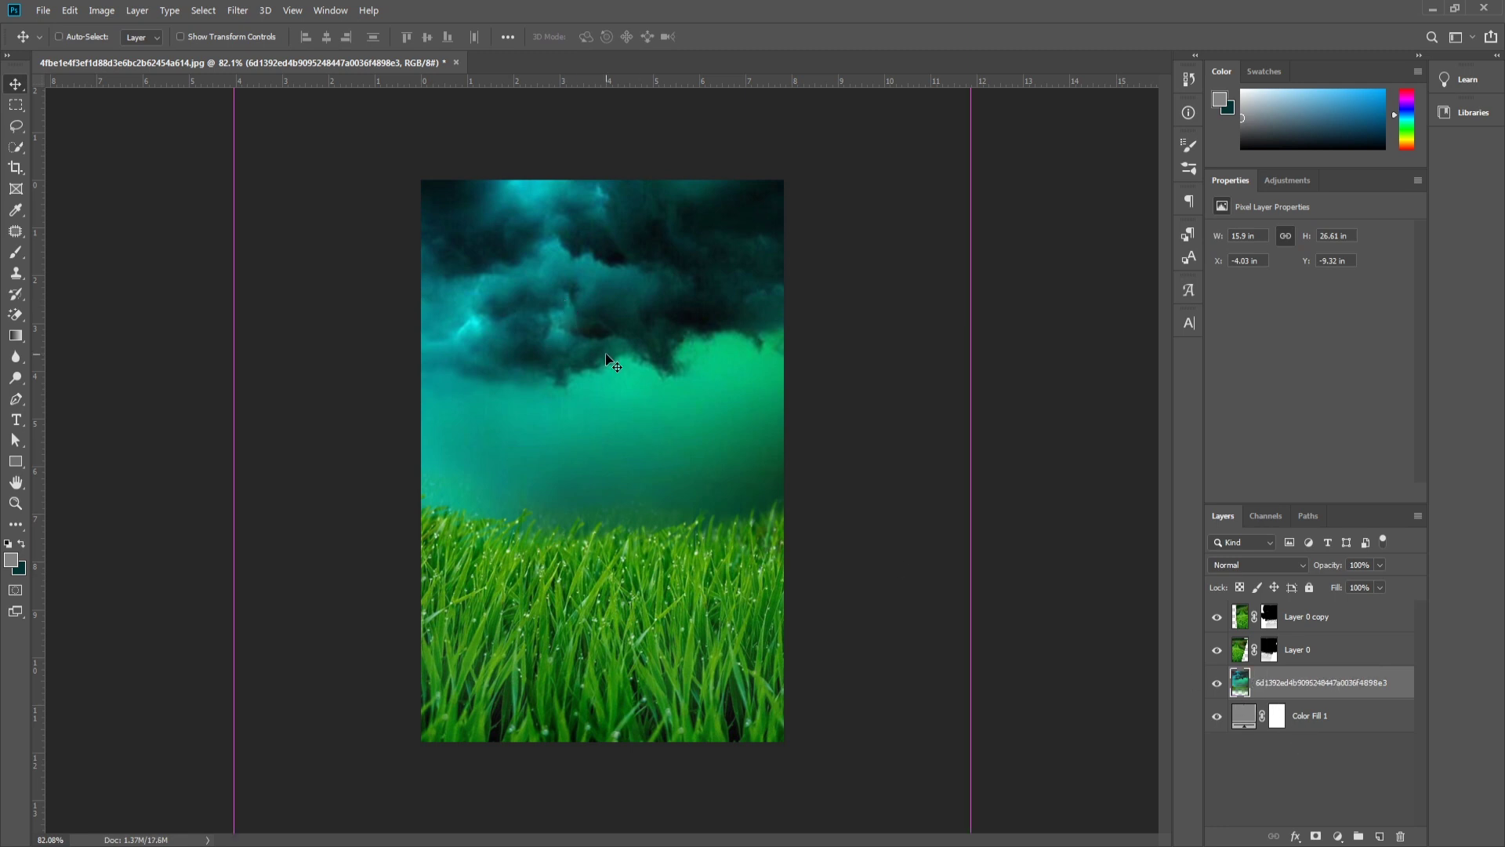
pyautogui.rightClick(606, 353)
pyautogui.click(631, 458)
pyautogui.moveTo(630, 458)
pyautogui.mouseDown()
pyautogui.moveTo(618, 435)
pyautogui.moveTo(741, 439)
pyautogui.mouseUp()
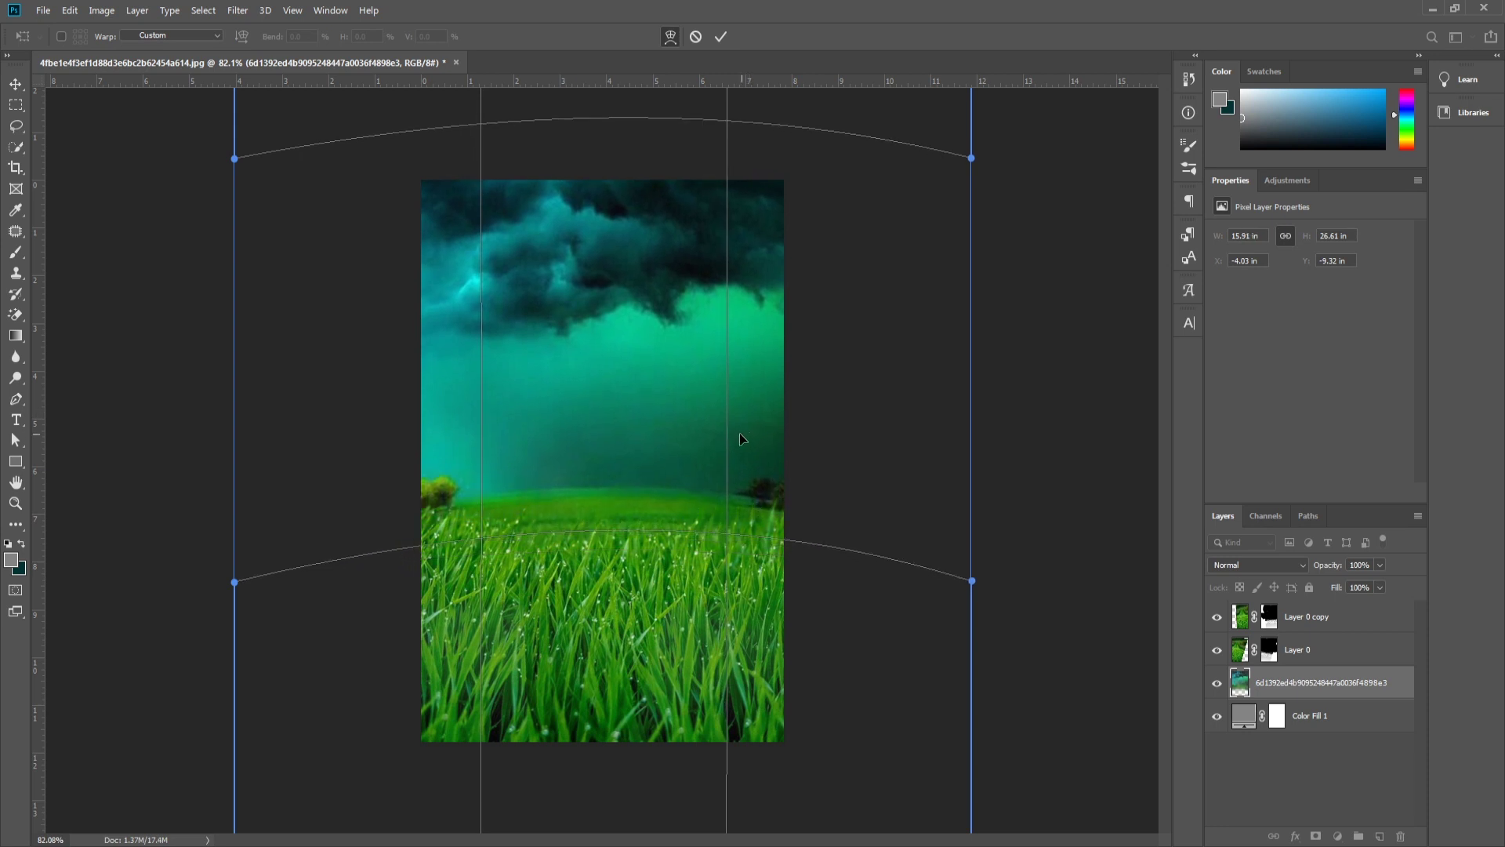
pyautogui.moveTo(444, 360); pyautogui.dragTo(817, 404)
pyautogui.moveTo(348, 336)
pyautogui.mouseDown()
pyautogui.moveTo(558, 337)
pyautogui.moveTo(597, 356)
pyautogui.mouseUp()
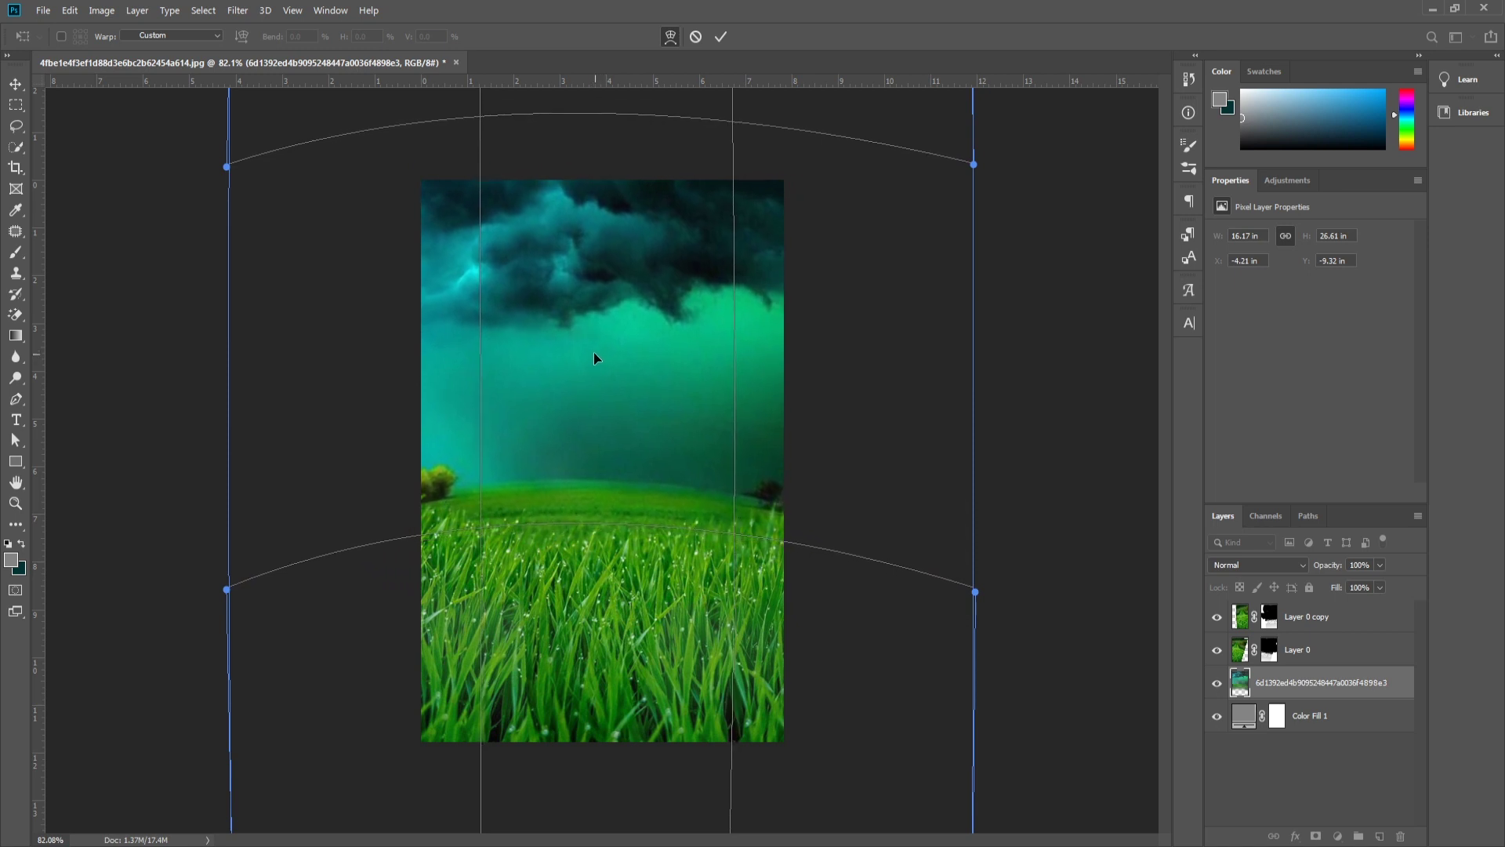
pyautogui.press('Return')
# Step: Reposition the sky, scale it down slightly and nudge it into place
pyautogui.moveTo(728, 316)
pyautogui.mouseDown()
pyautogui.moveTo(698, 306)
pyautogui.moveTo(700, 369)
pyautogui.mouseUp()
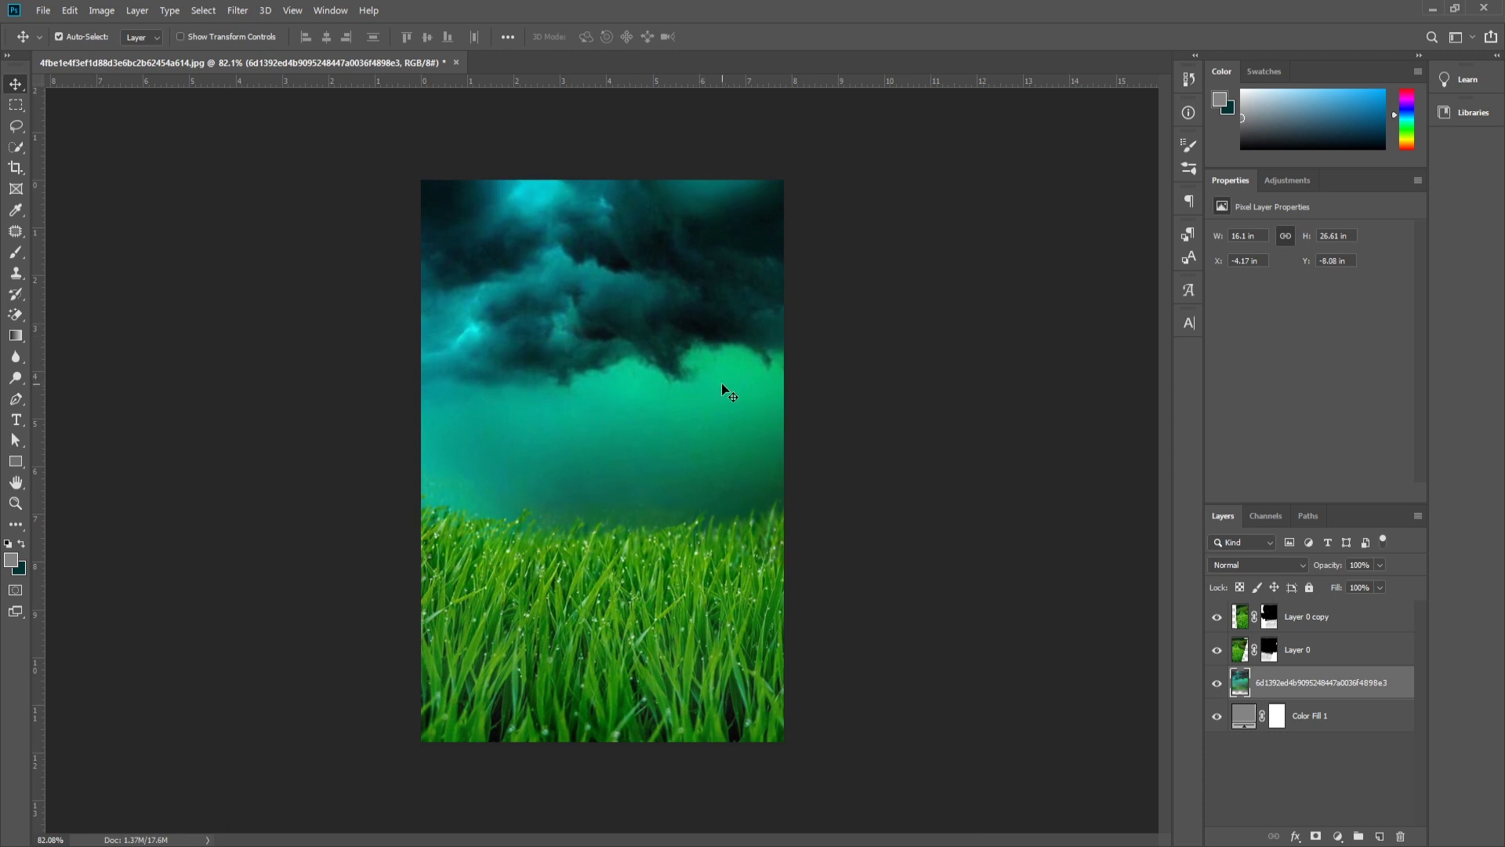
pyautogui.hotkey('ctrl', 't')
pyautogui.hotkey('ctrl', '-')
pyautogui.hotkey('ctrl', '-')
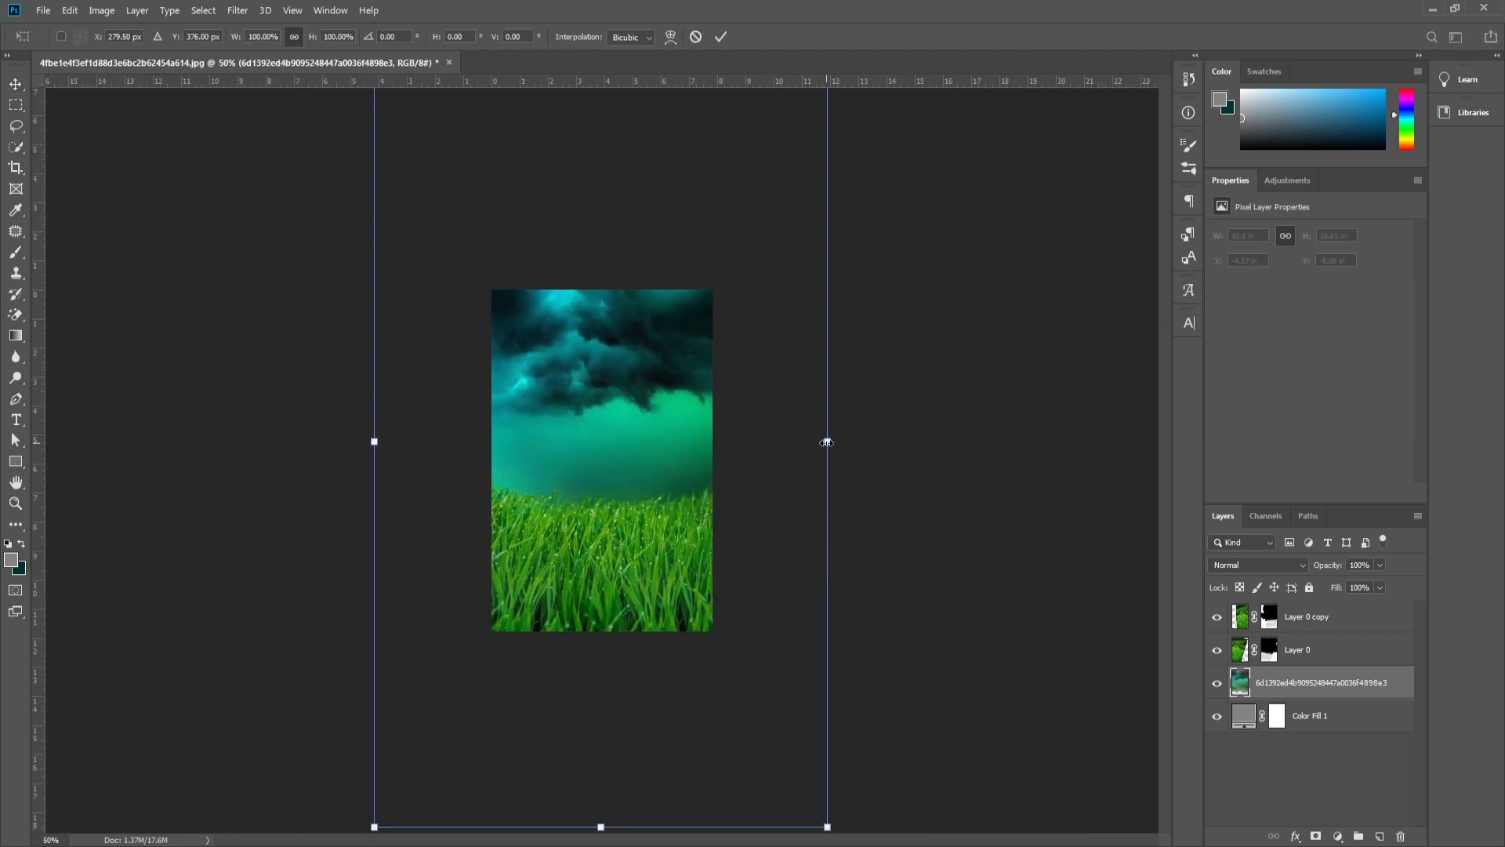
pyautogui.moveTo(828, 442); pyautogui.dragTo(808, 442)
pyautogui.moveTo(807, 826)
pyautogui.mouseDown()
pyautogui.moveTo(822, 820)
pyautogui.moveTo(776, 742)
pyautogui.moveTo(745, 760)
pyautogui.mouseUp()
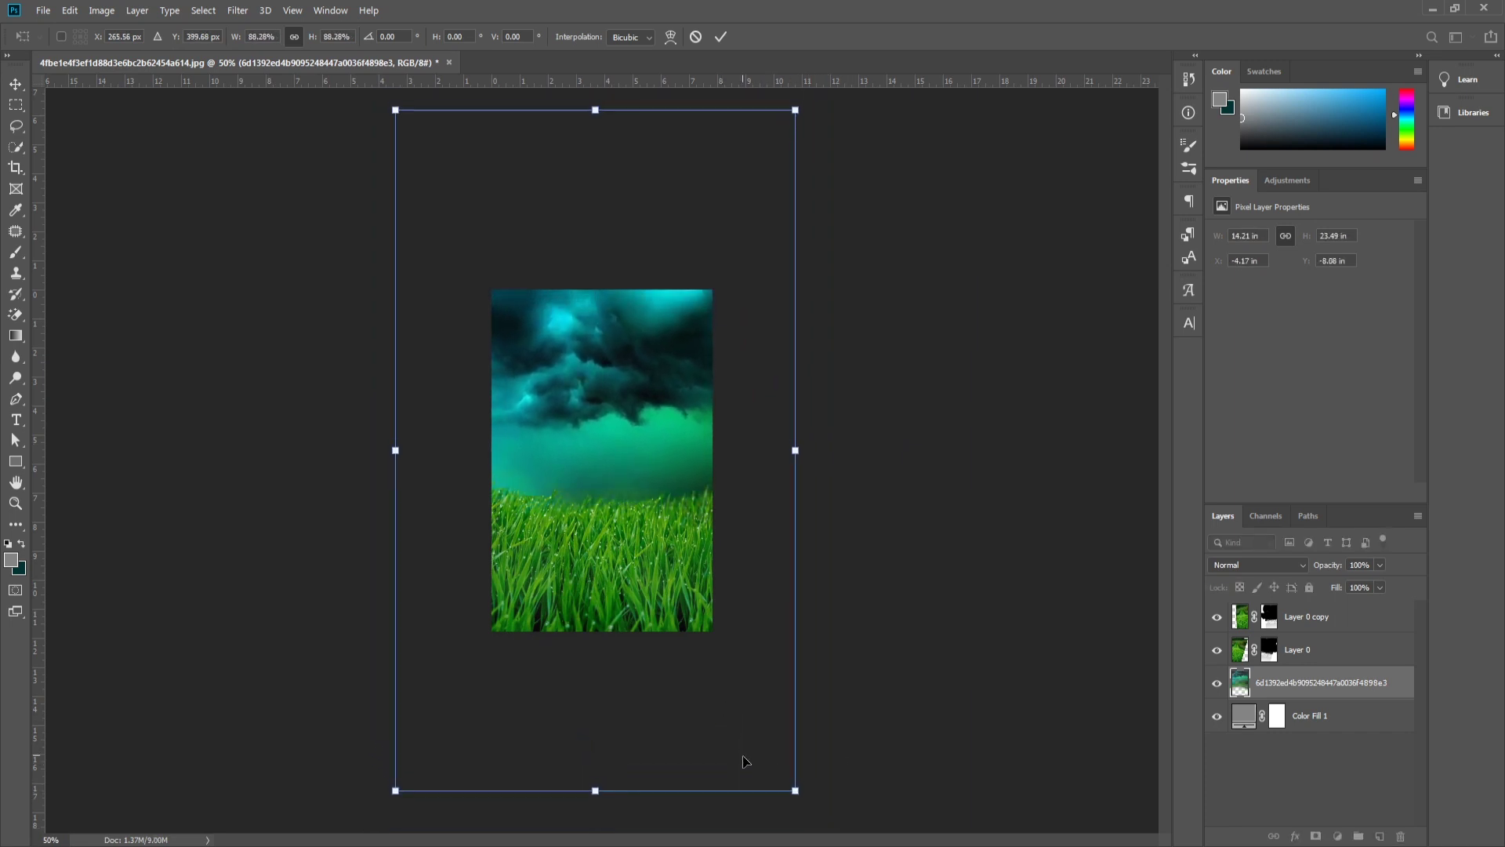
pyautogui.press('Return')
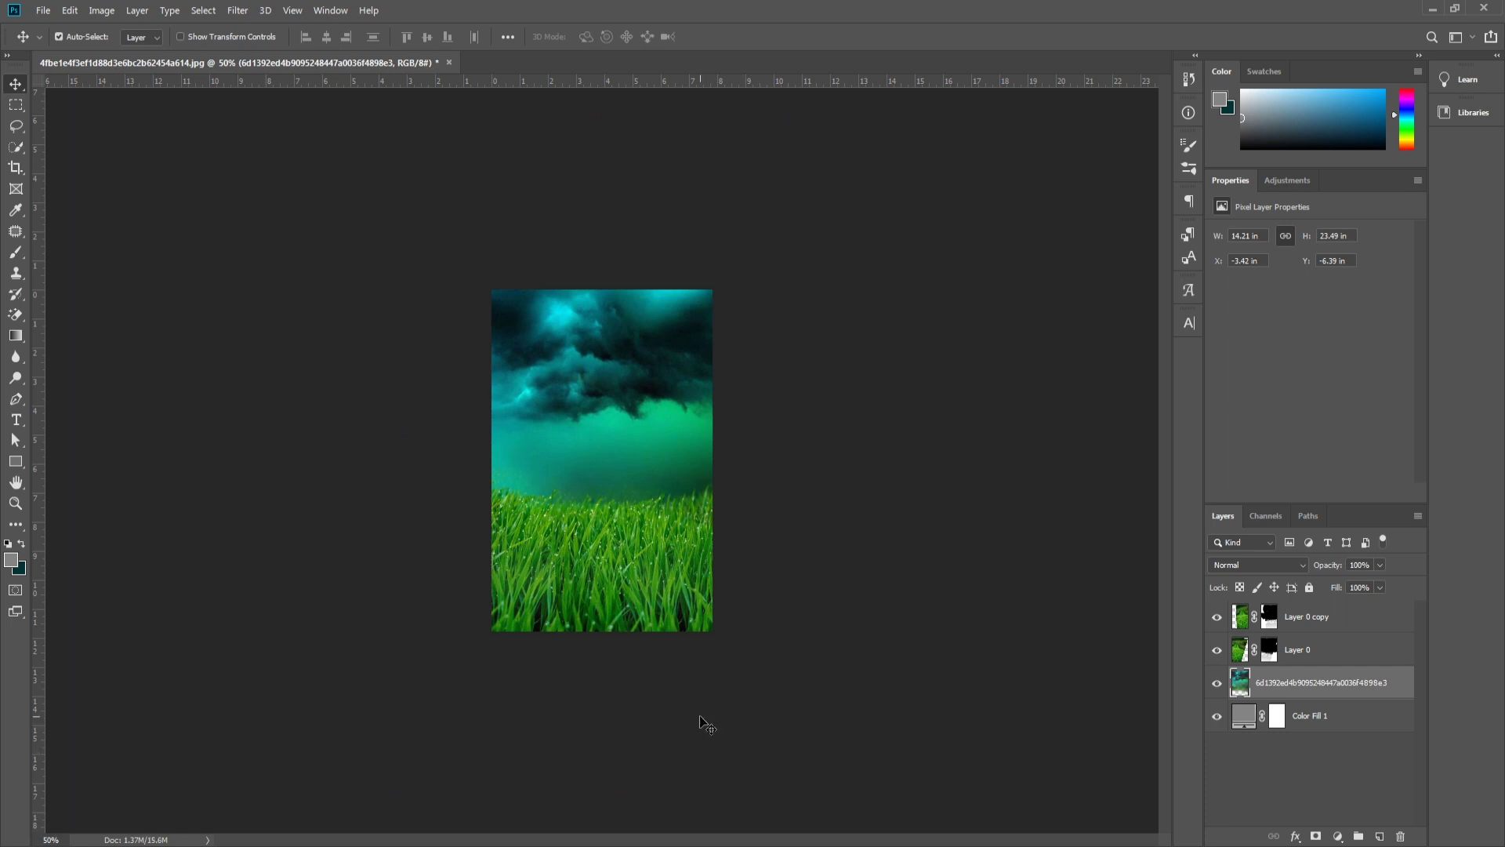
pyautogui.moveTo(634, 389); pyautogui.dragTo(633, 381)
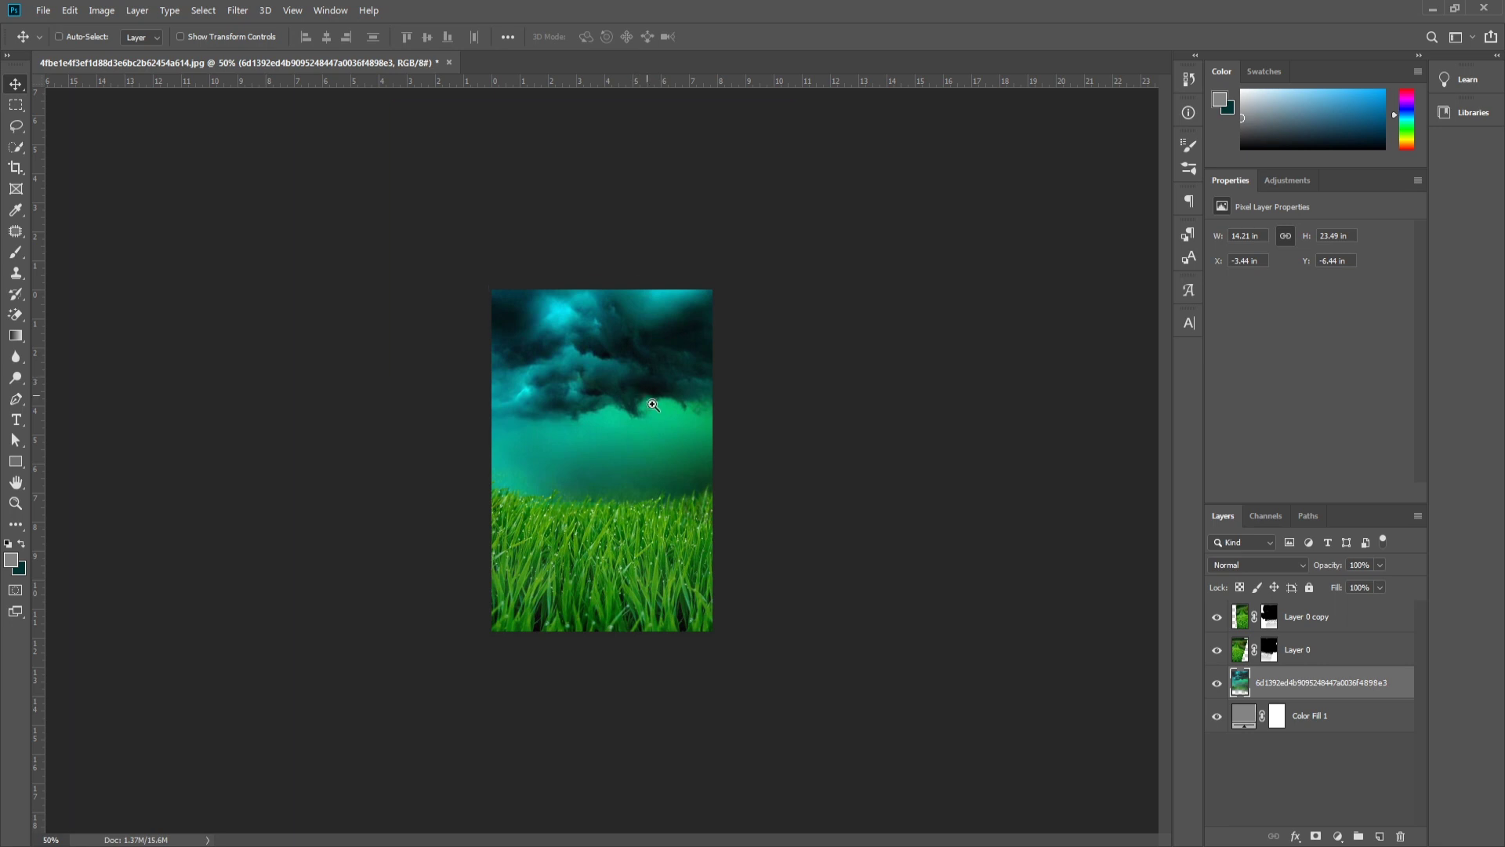
pyautogui.scroll(3, 667, 424)
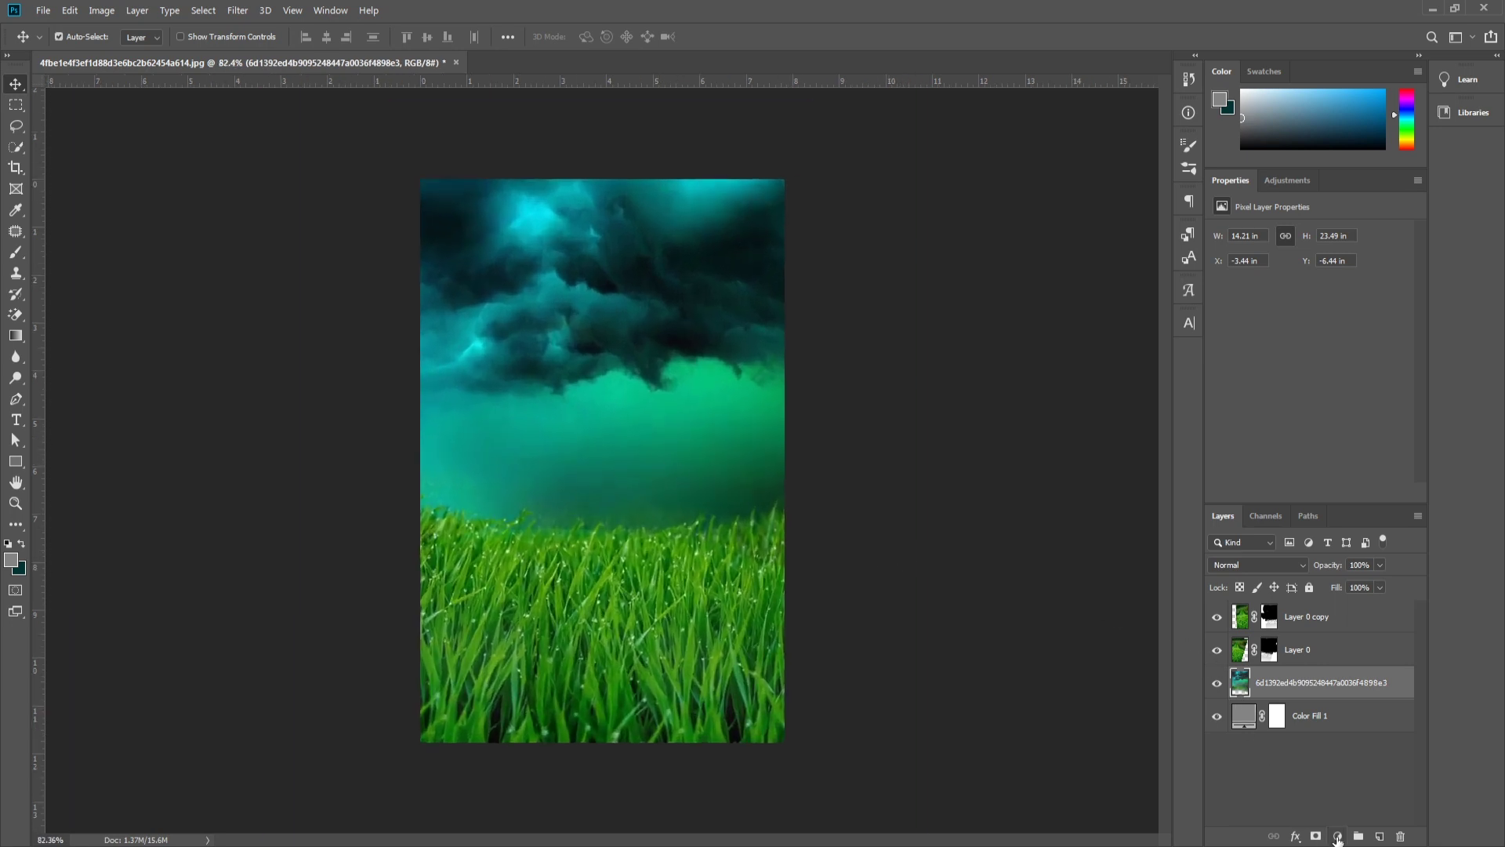
# Step: Duplicate the sky layer and merge the copy with the original into one layer
pyautogui.hotkey('ctrl', 'j')
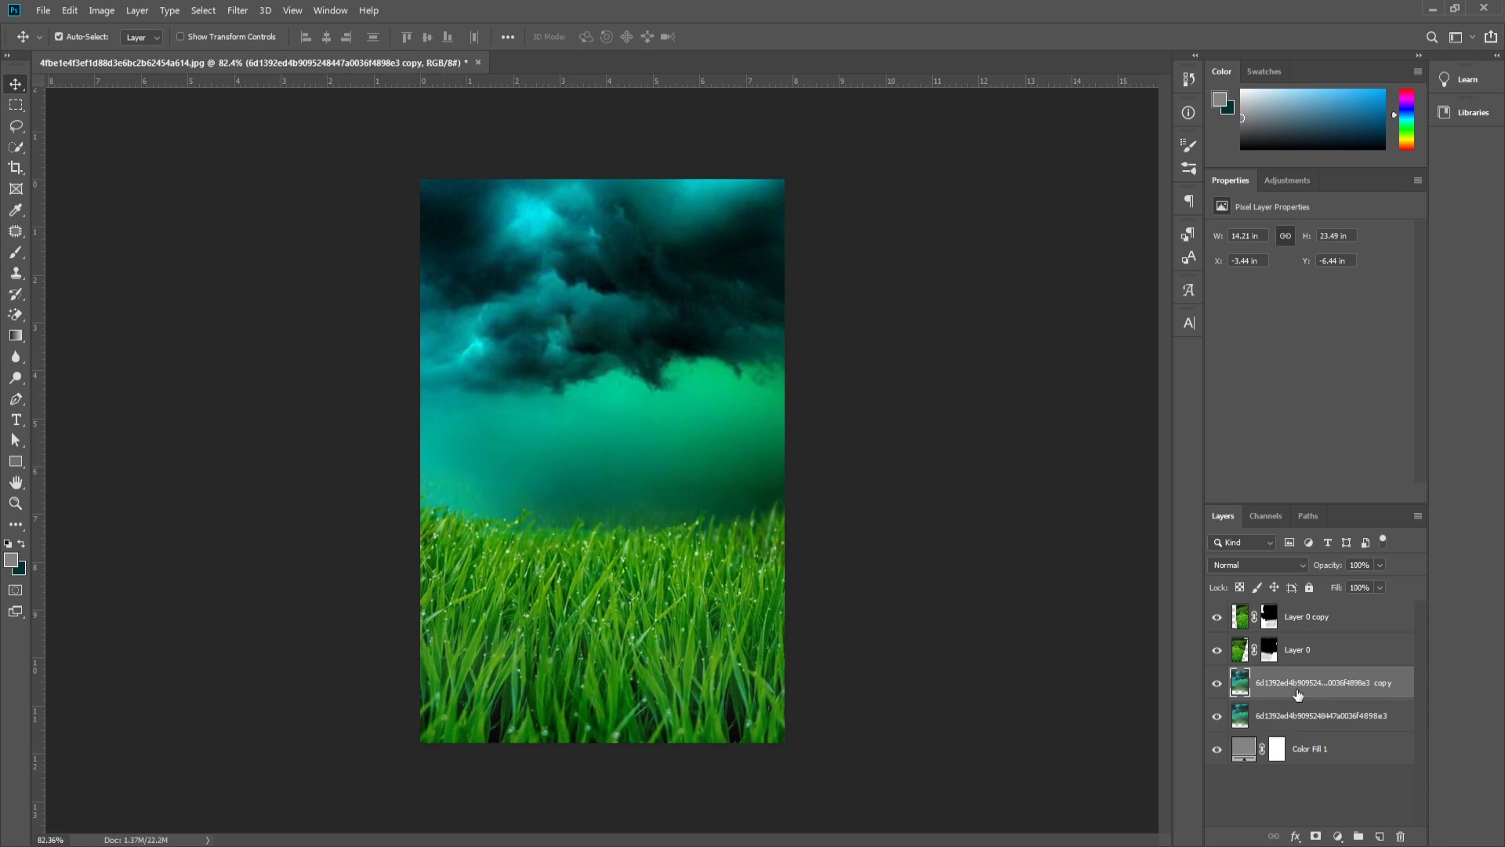
pyautogui.keyDown('shift'); pyautogui.click(1302, 714); pyautogui.keyUp('shift')
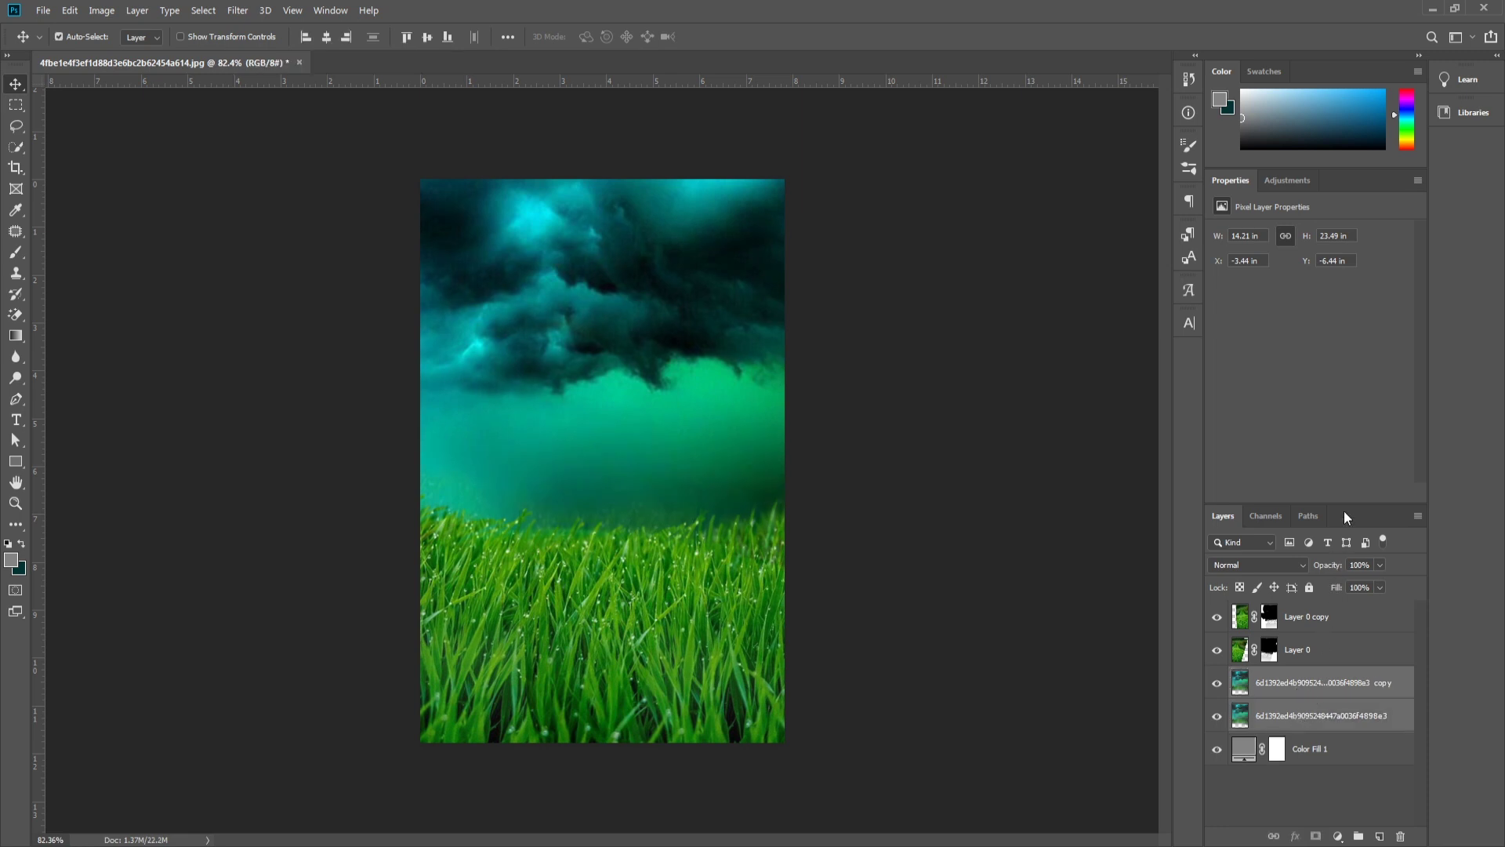
pyautogui.hotkey('ctrl', 'e')
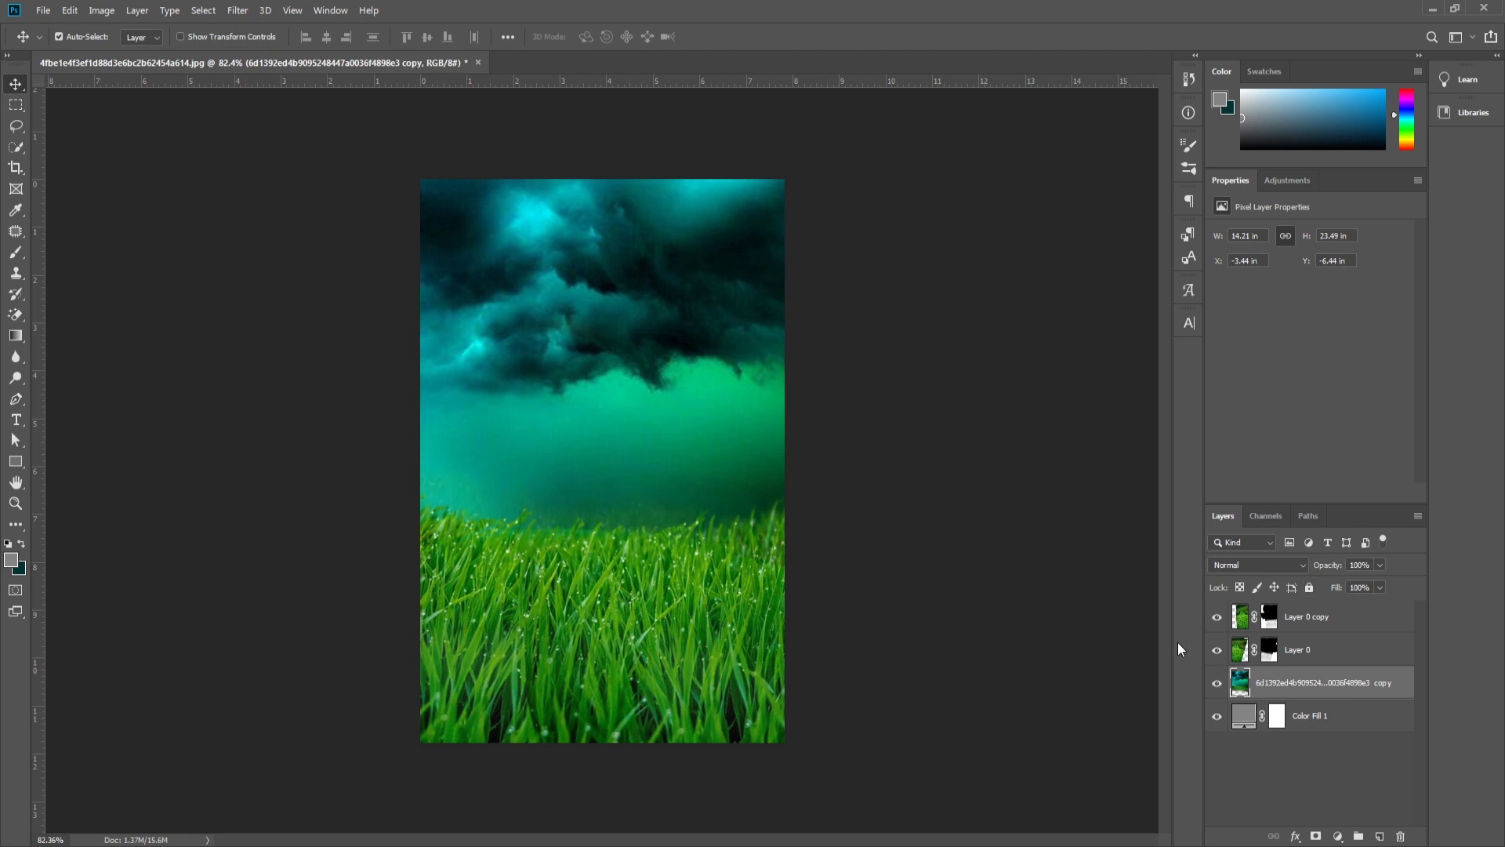
# Step: Group both grass layers and the sky layer into a group named 'bg'
pyautogui.keyDown('shift'); pyautogui.click(1310, 617); pyautogui.keyUp('shift')
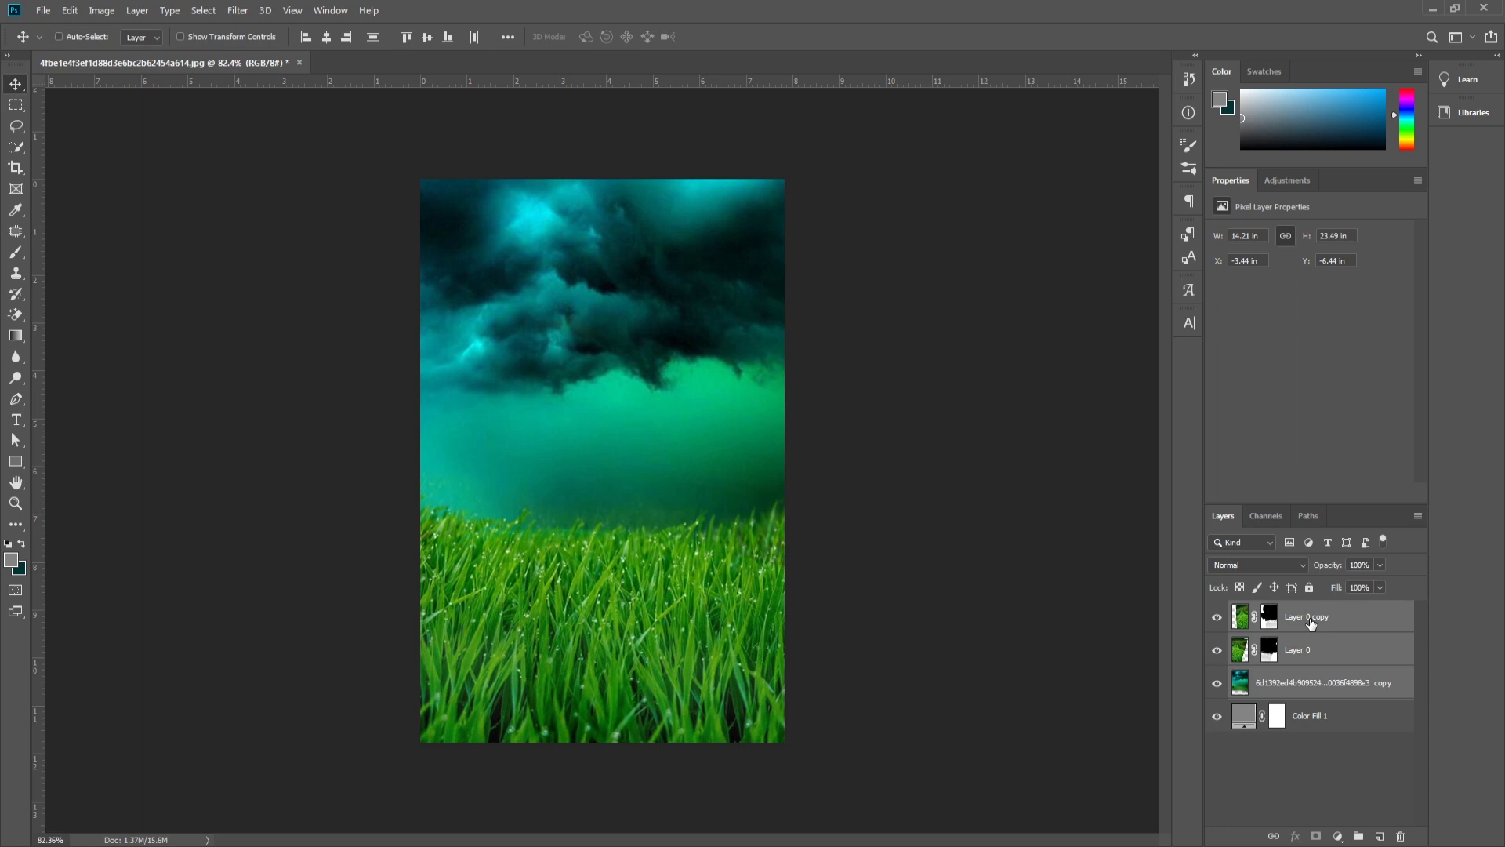
pyautogui.hotkey('ctrl', 'g')
pyautogui.doubleClick(1280, 613)
pyautogui.write('bg')
pyautogui.press('Return')
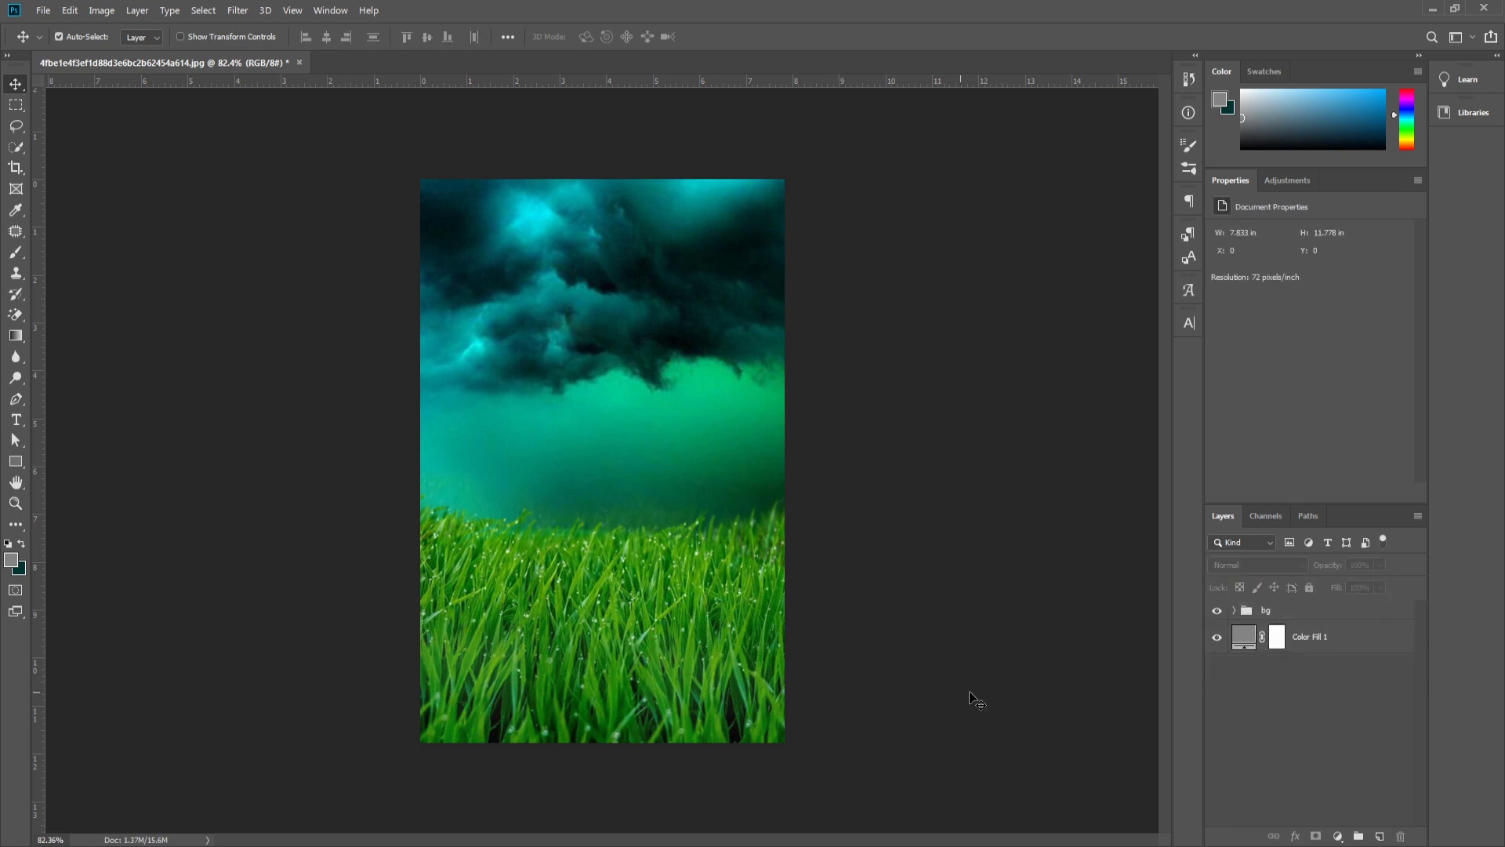
pyautogui.click(1278, 610)
pyautogui.click(1236, 611)
pyautogui.click(1310, 635)
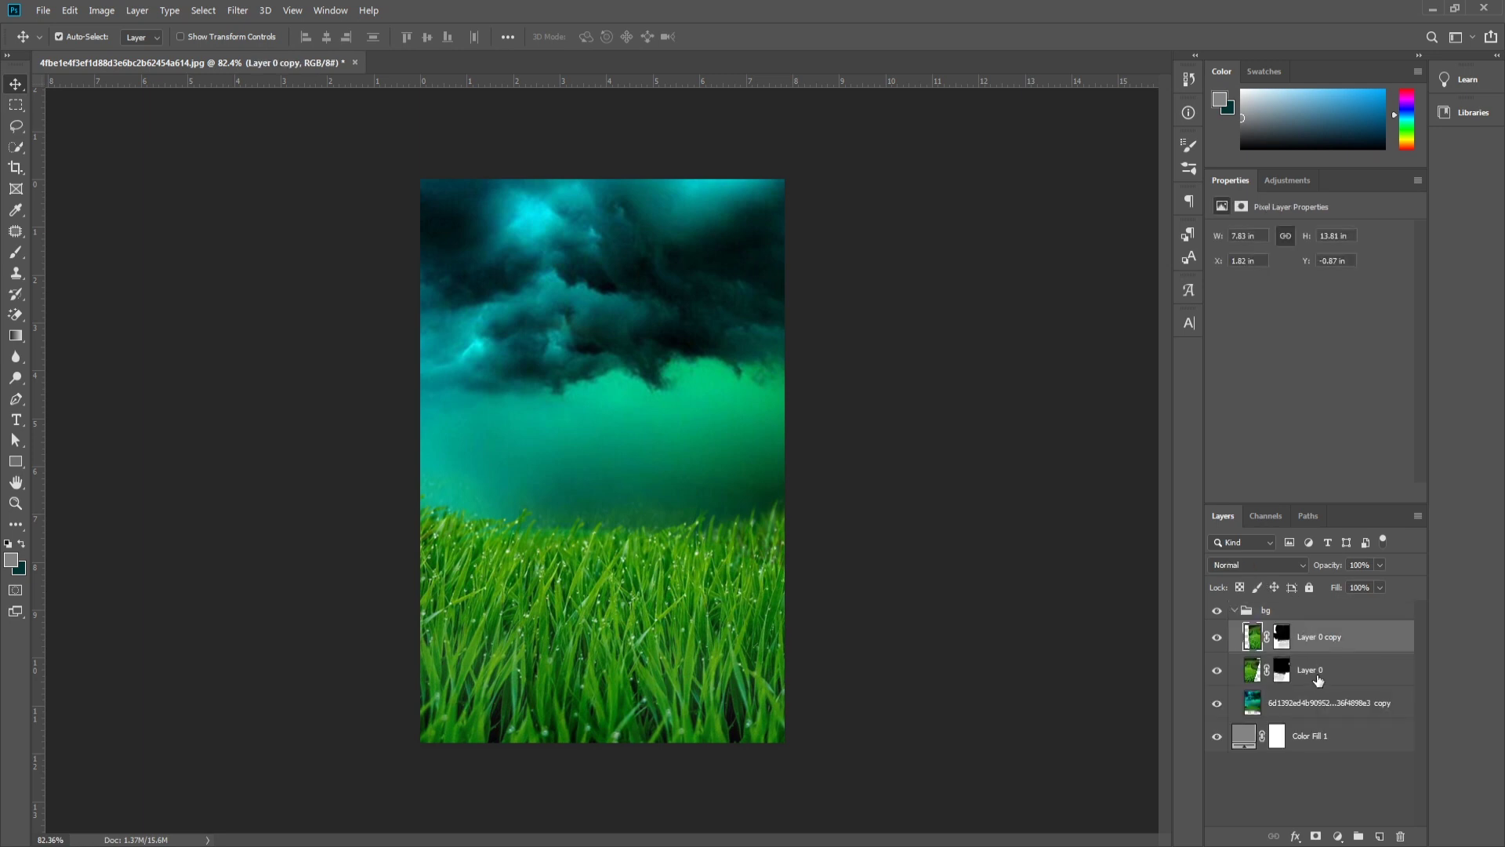
pyautogui.click(1313, 613)
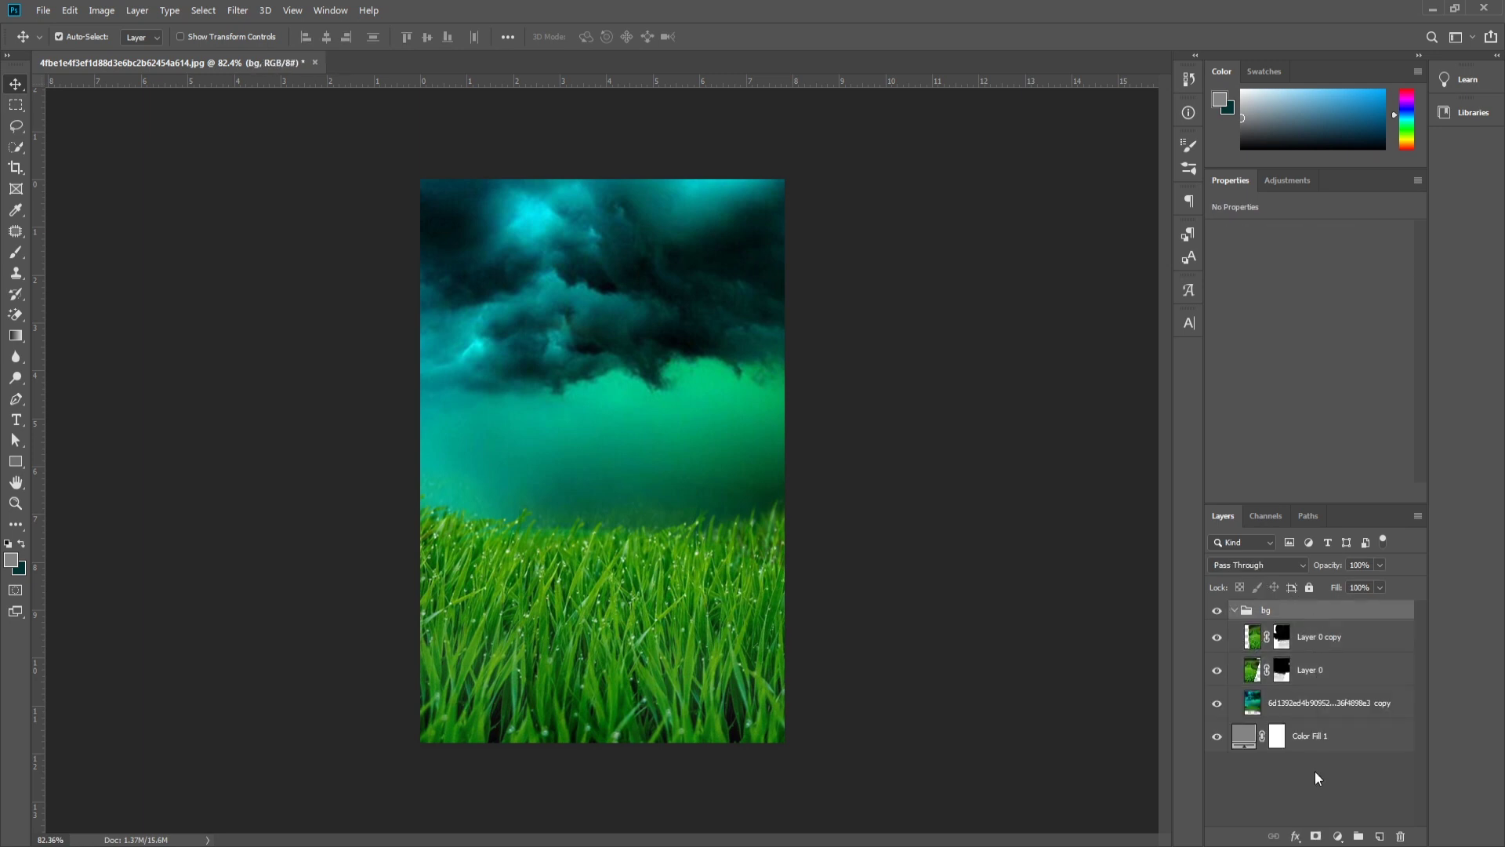
# Step: Add a radial gradient fill layer above the grass layers and set it to Multiply
pyautogui.click(1323, 647)
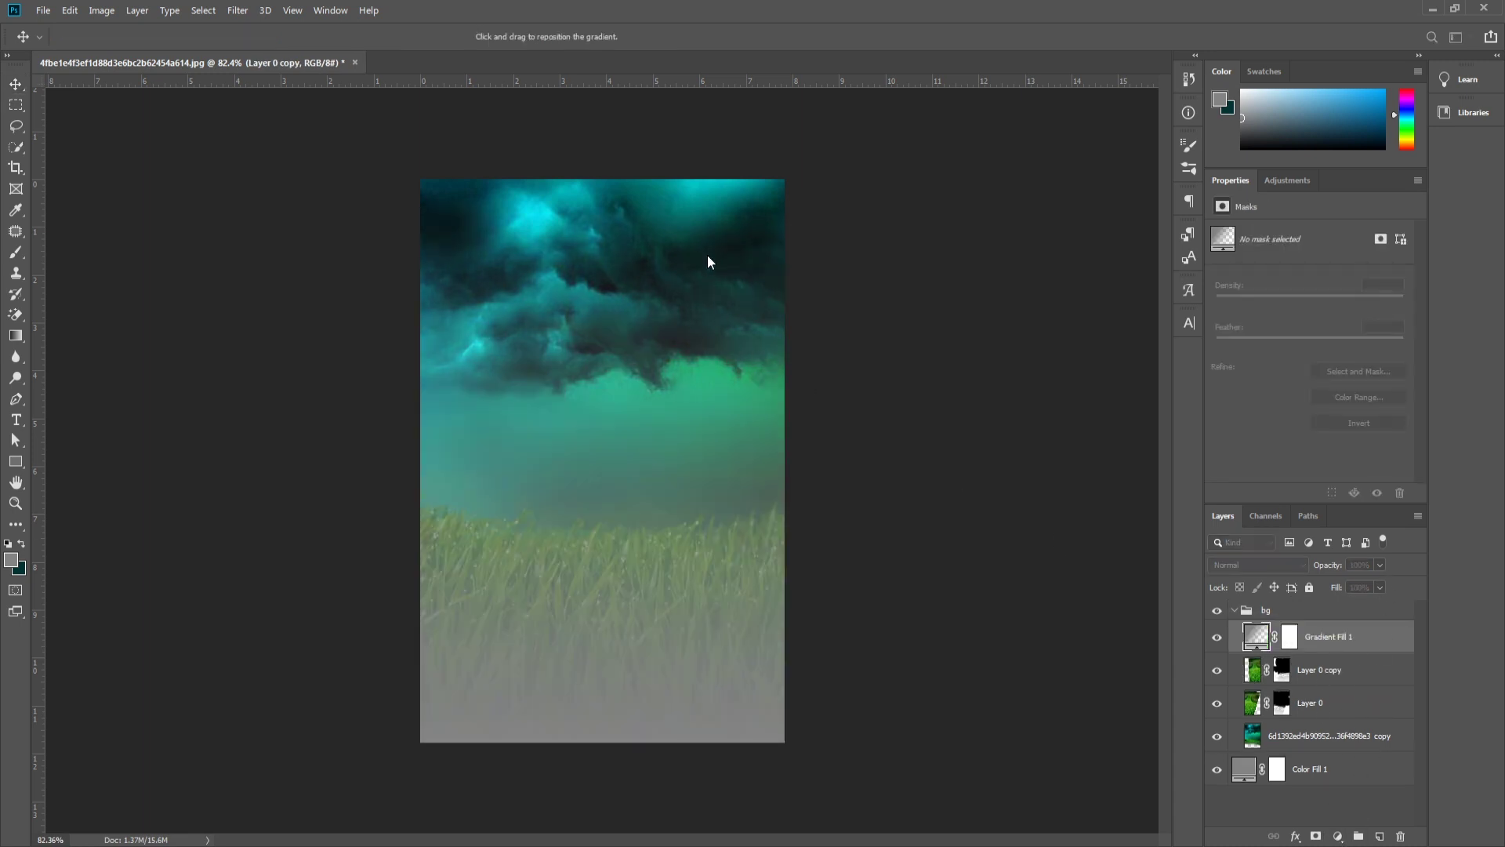
pyautogui.moveTo(707, 256); pyautogui.dragTo(707, 284)
pyautogui.moveTo(745, 342); pyautogui.dragTo(708, 359)
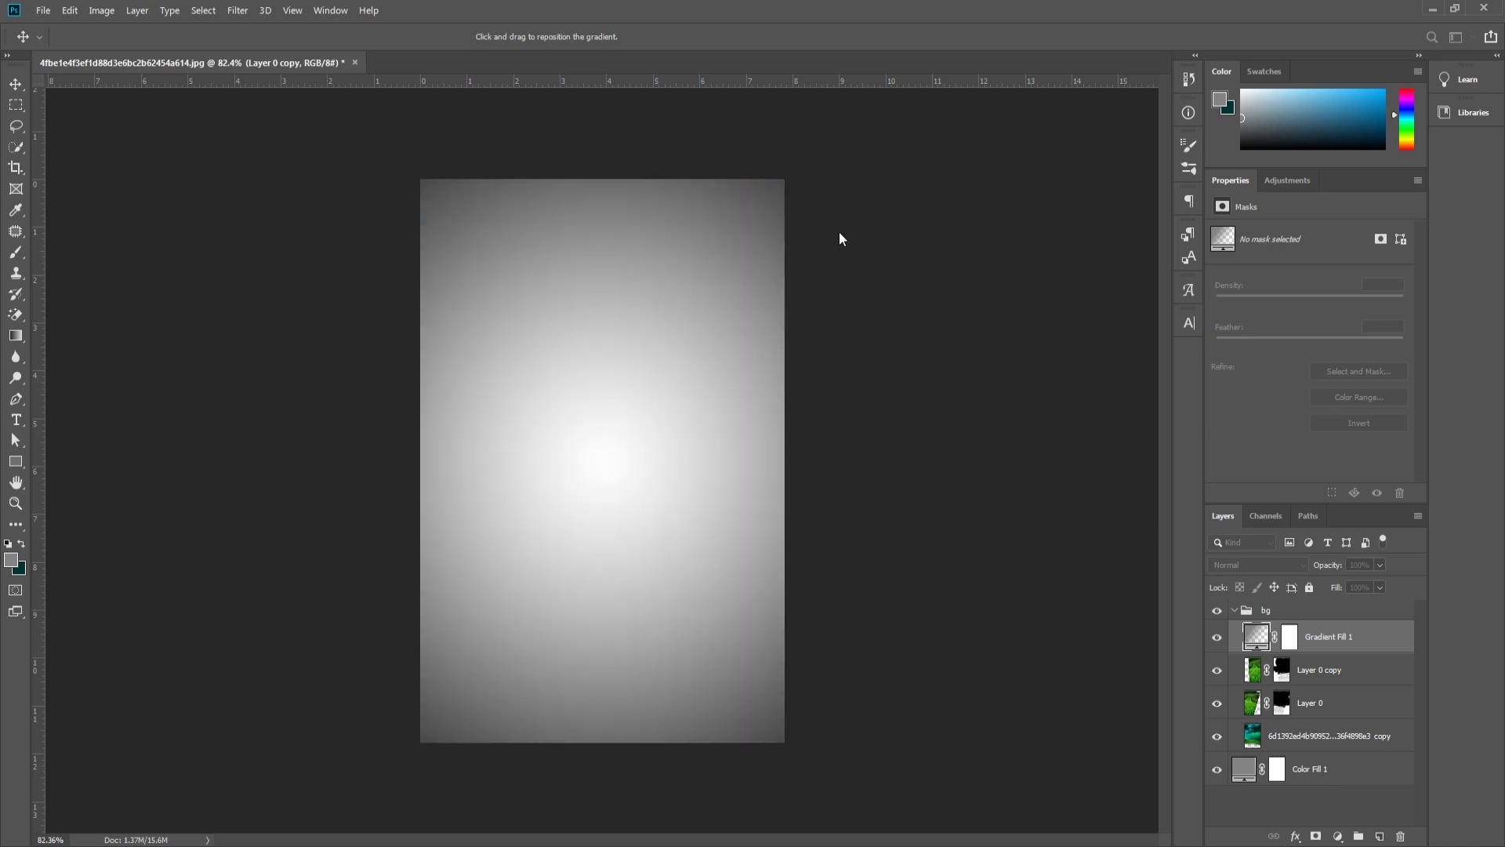
pyautogui.press('Return')
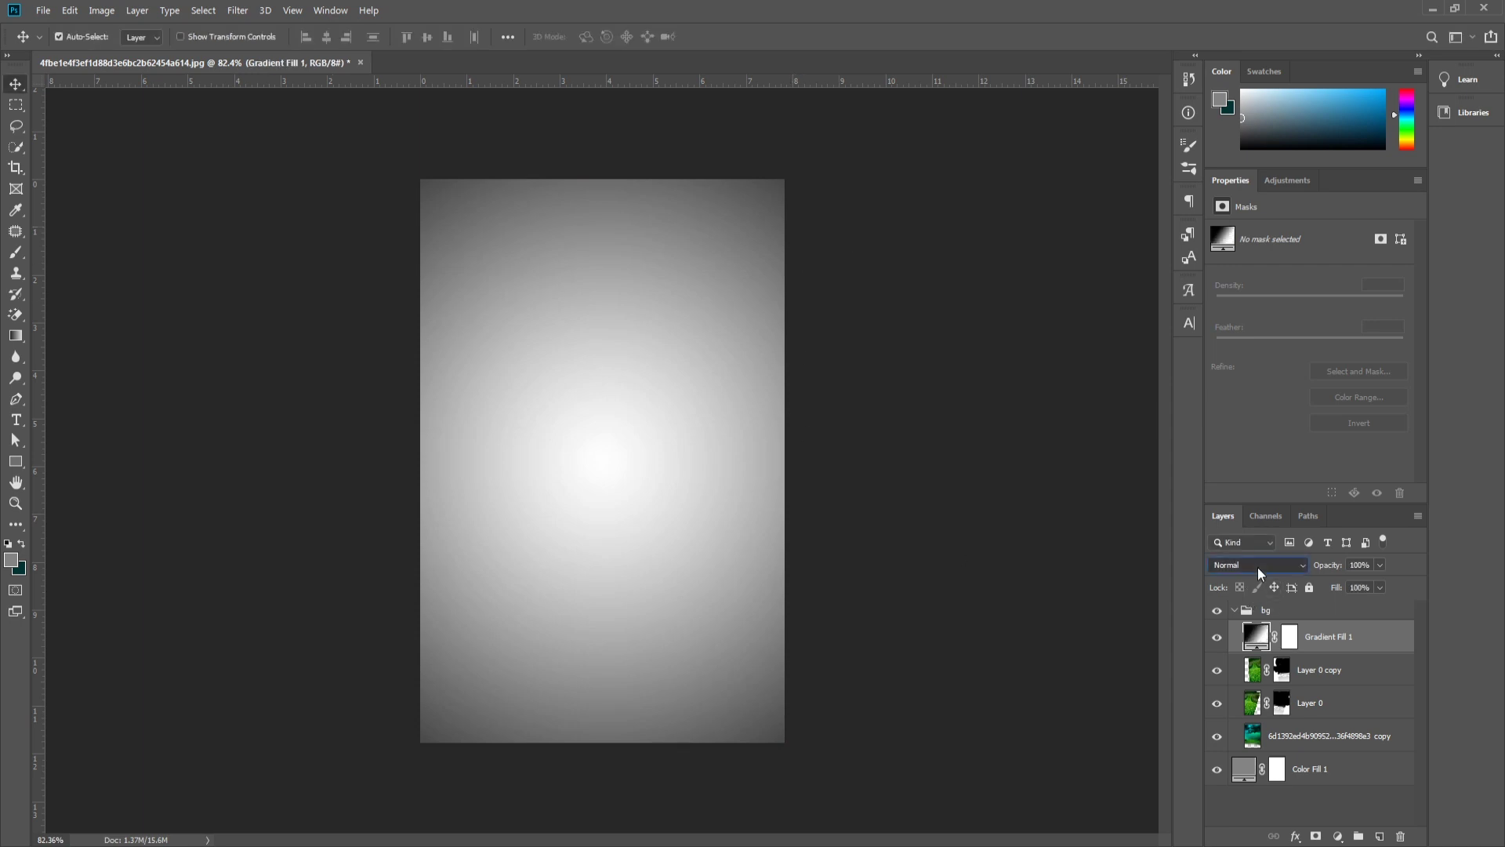
pyautogui.click(1258, 567)
pyautogui.click(1256, 503)
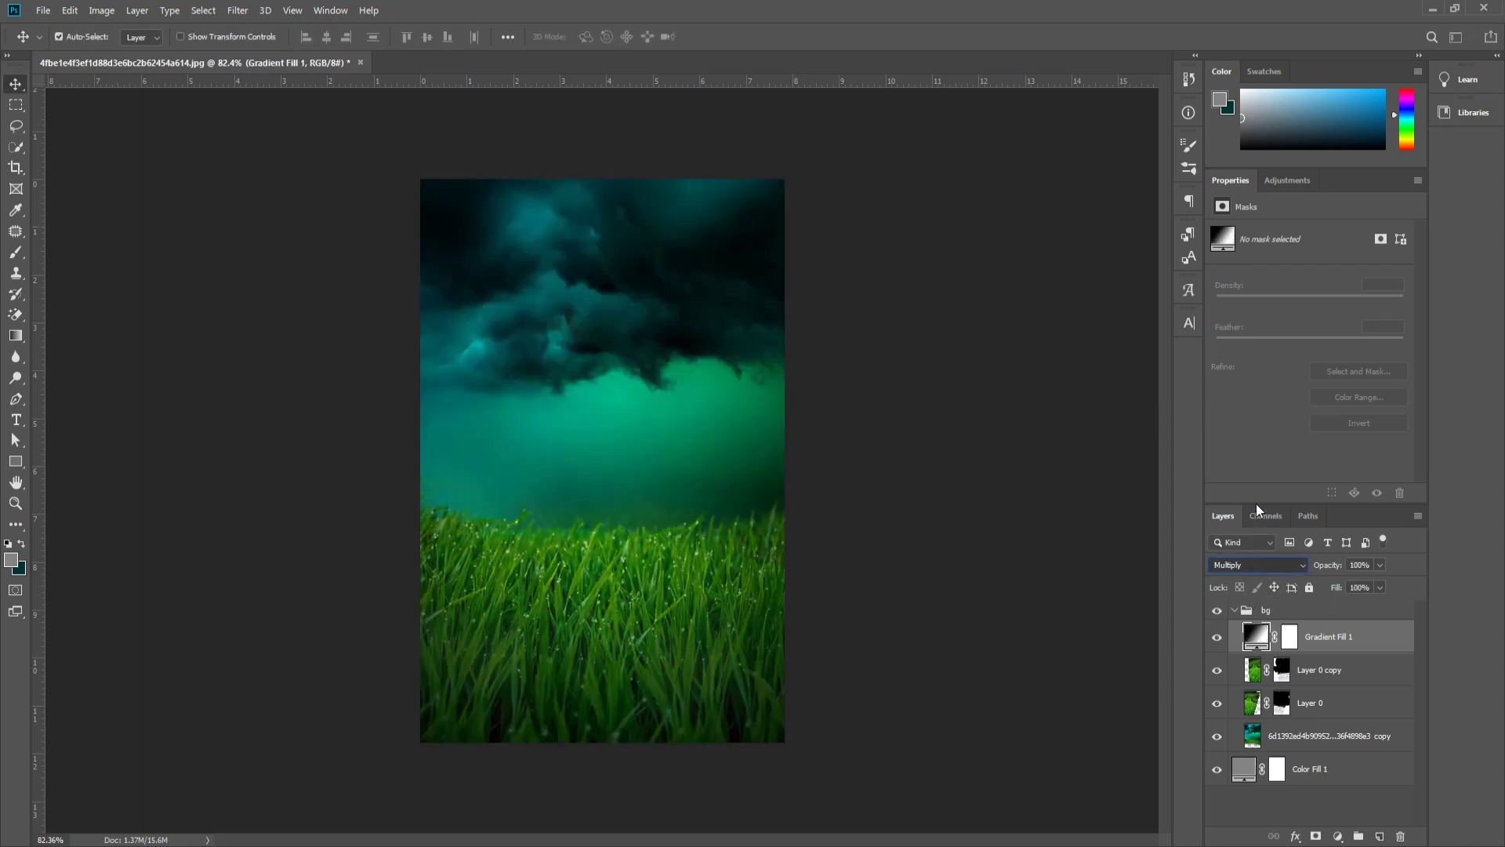
# Step: Adjust the gradient fill, then add a Brightness/Contrast layer raising brightness slightly
pyautogui.doubleClick(1257, 642)
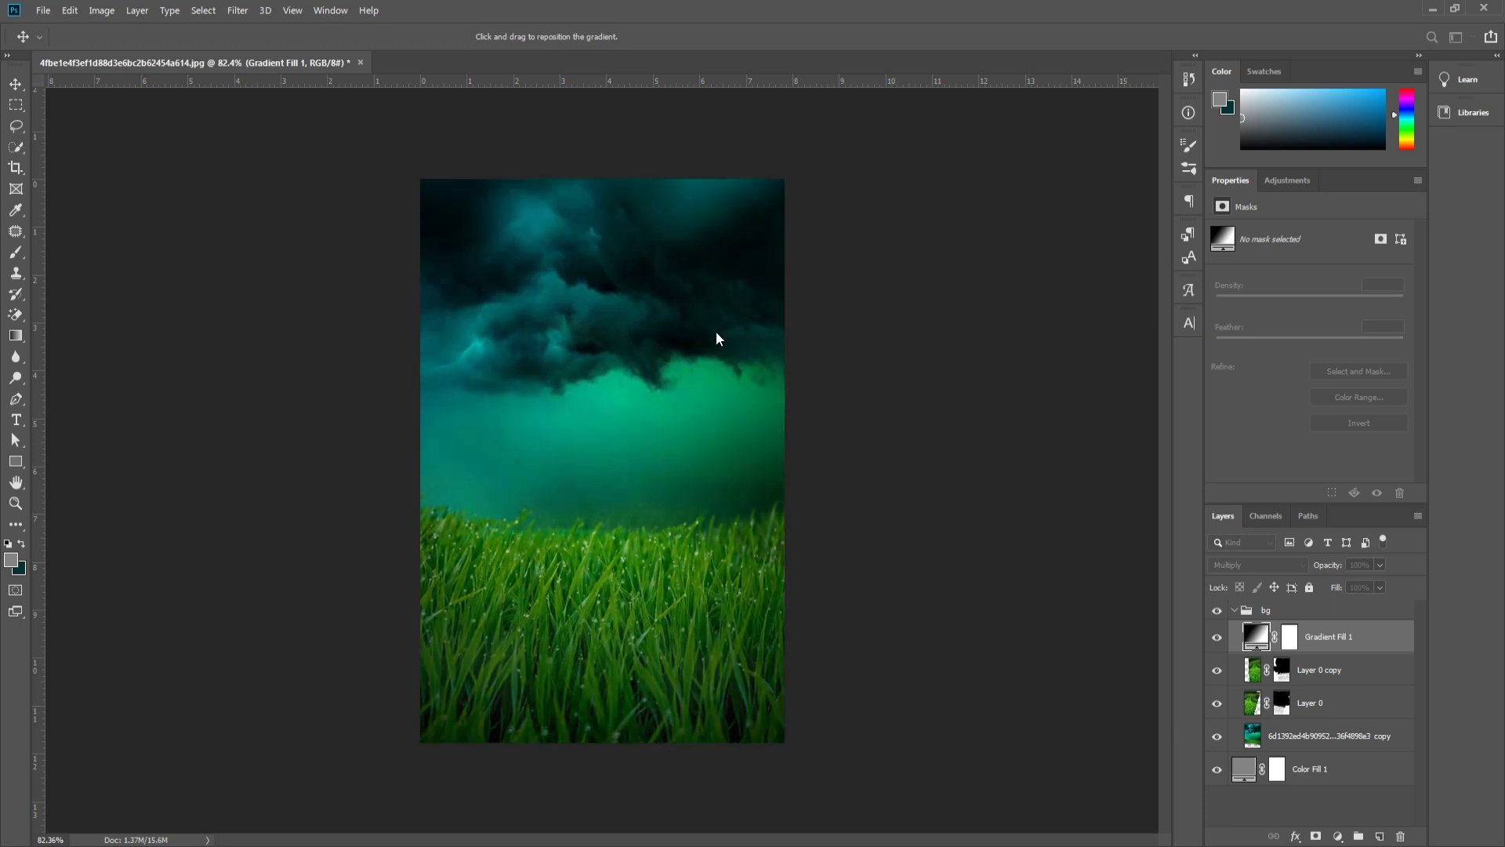
pyautogui.press('Return')
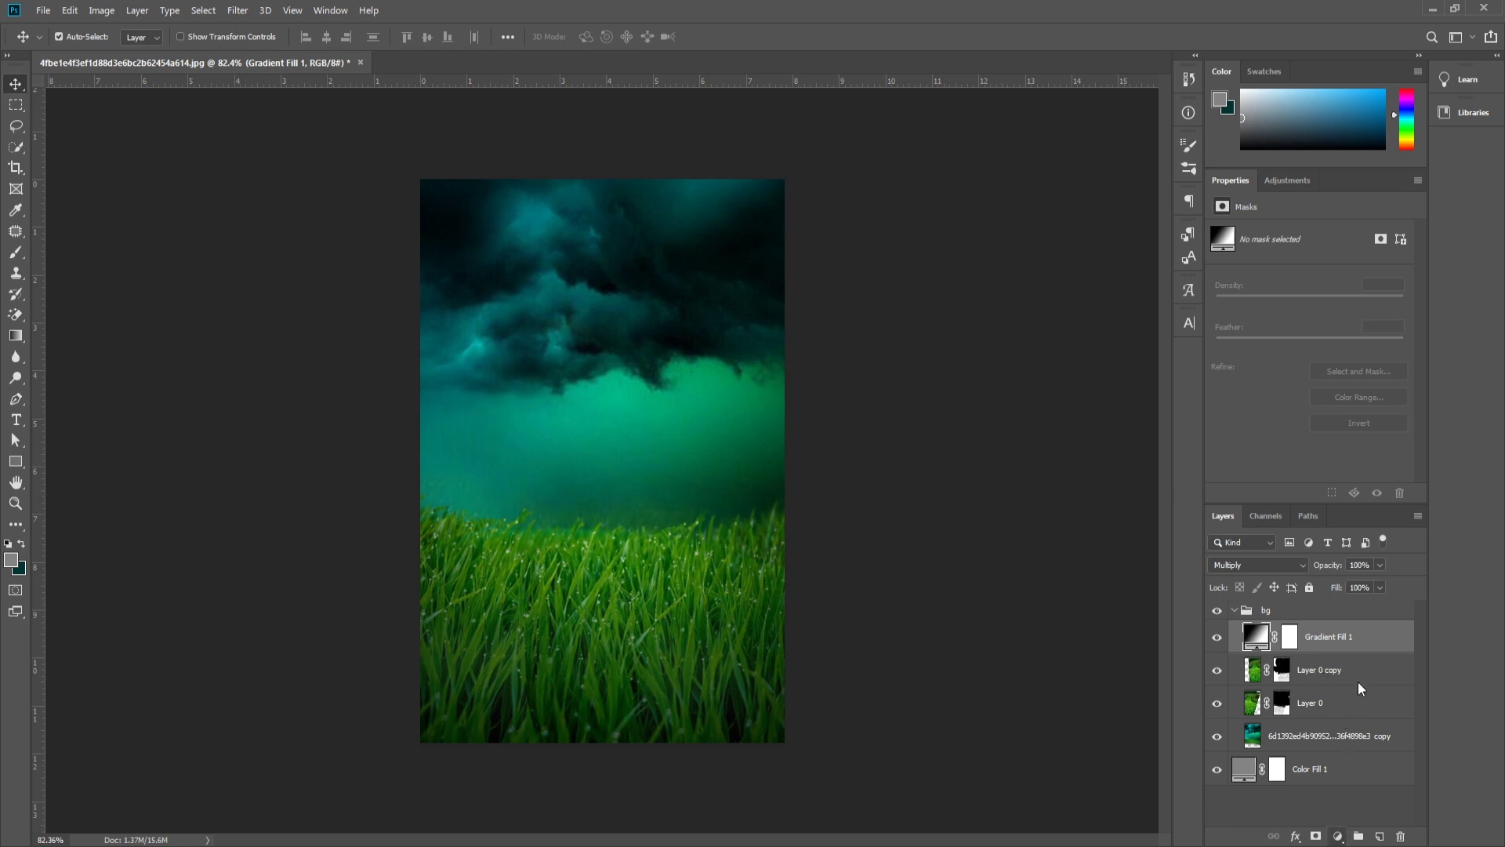
pyautogui.click(1312, 533)
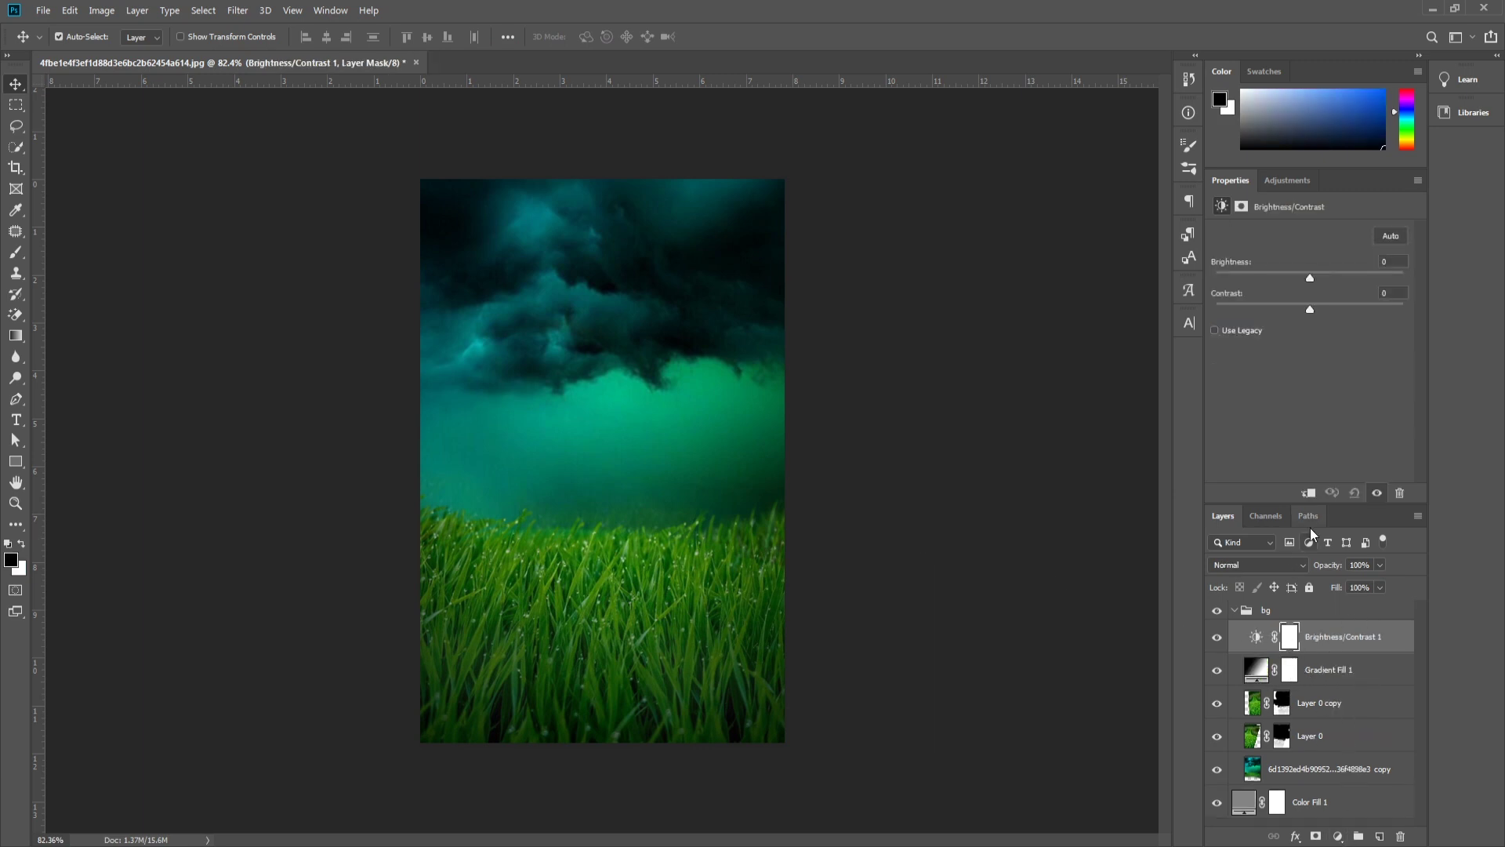
pyautogui.moveTo(1310, 277); pyautogui.dragTo(1308, 277)
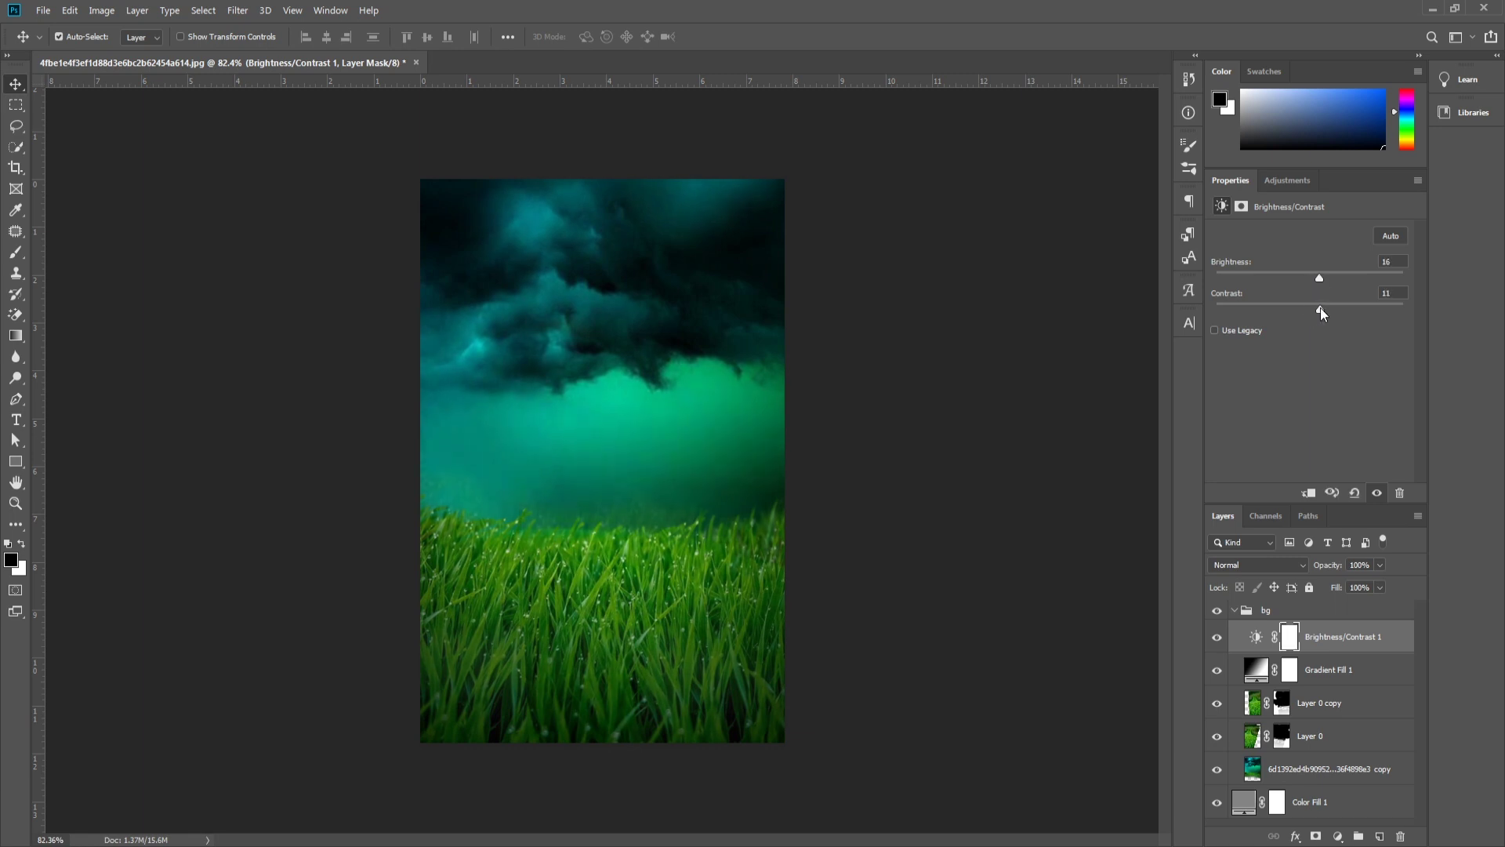
# Step: Tweak contrast, recentre the edge-darkening gradient fill, set it to 80% opacity, and collapse the bg group
pyautogui.moveTo(1333, 308); pyautogui.dragTo(1327, 309)
pyautogui.doubleClick(1257, 671)
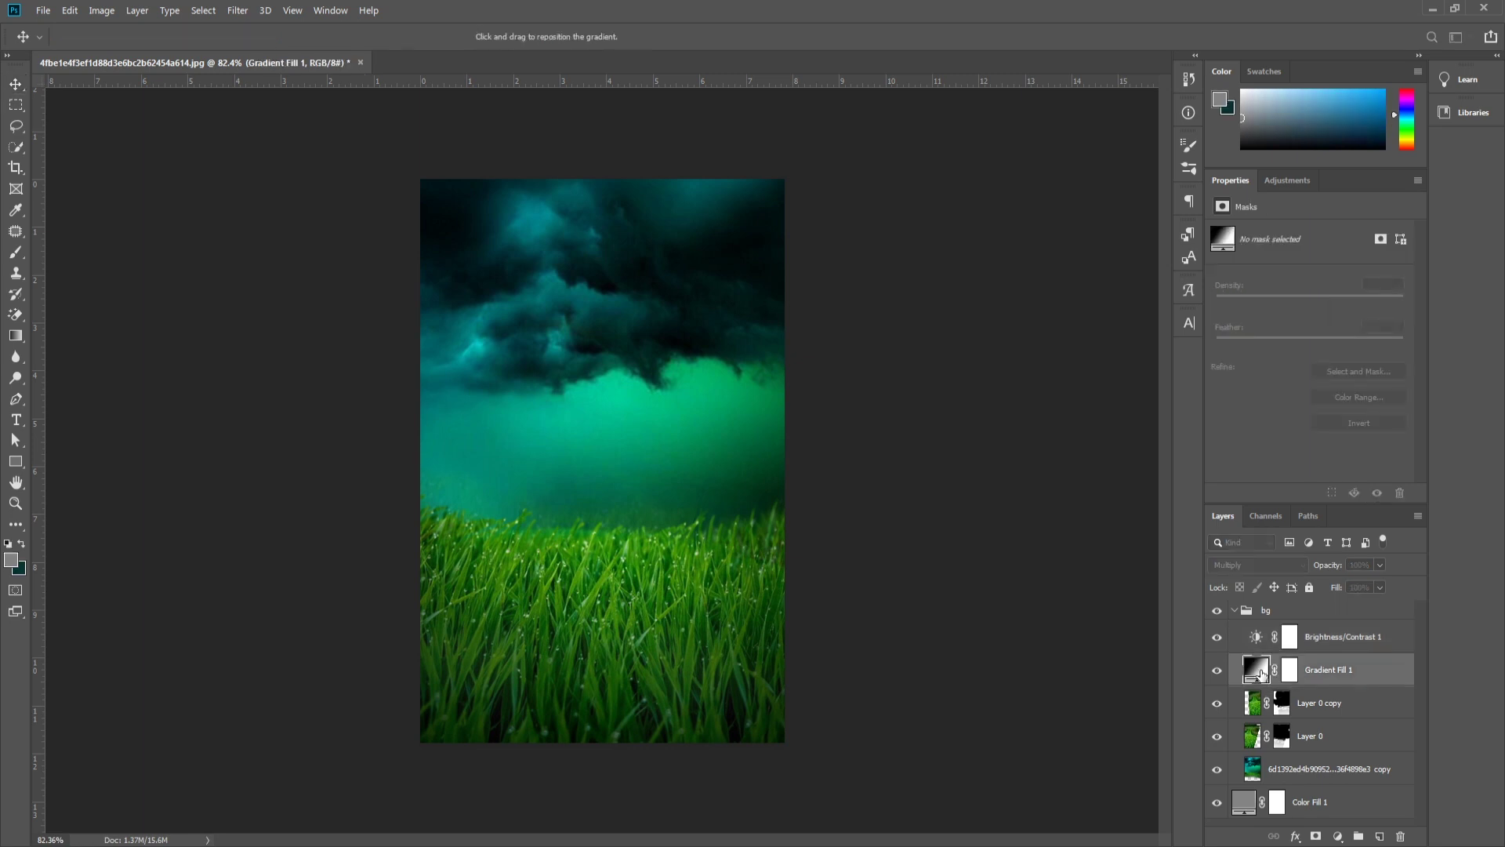
pyautogui.moveTo(714, 328); pyautogui.dragTo(712, 328)
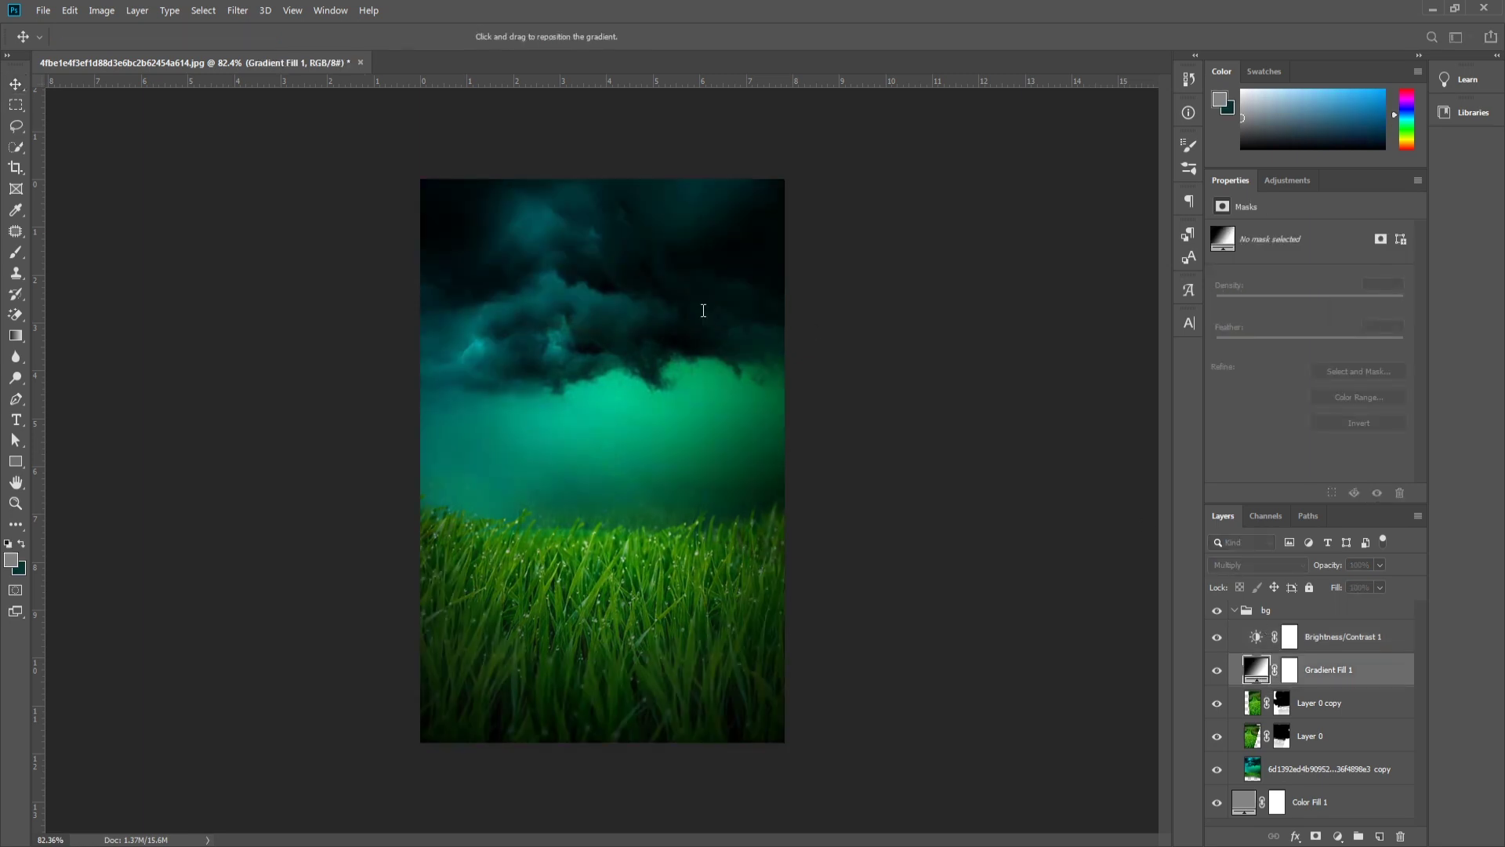
pyautogui.press('Return')
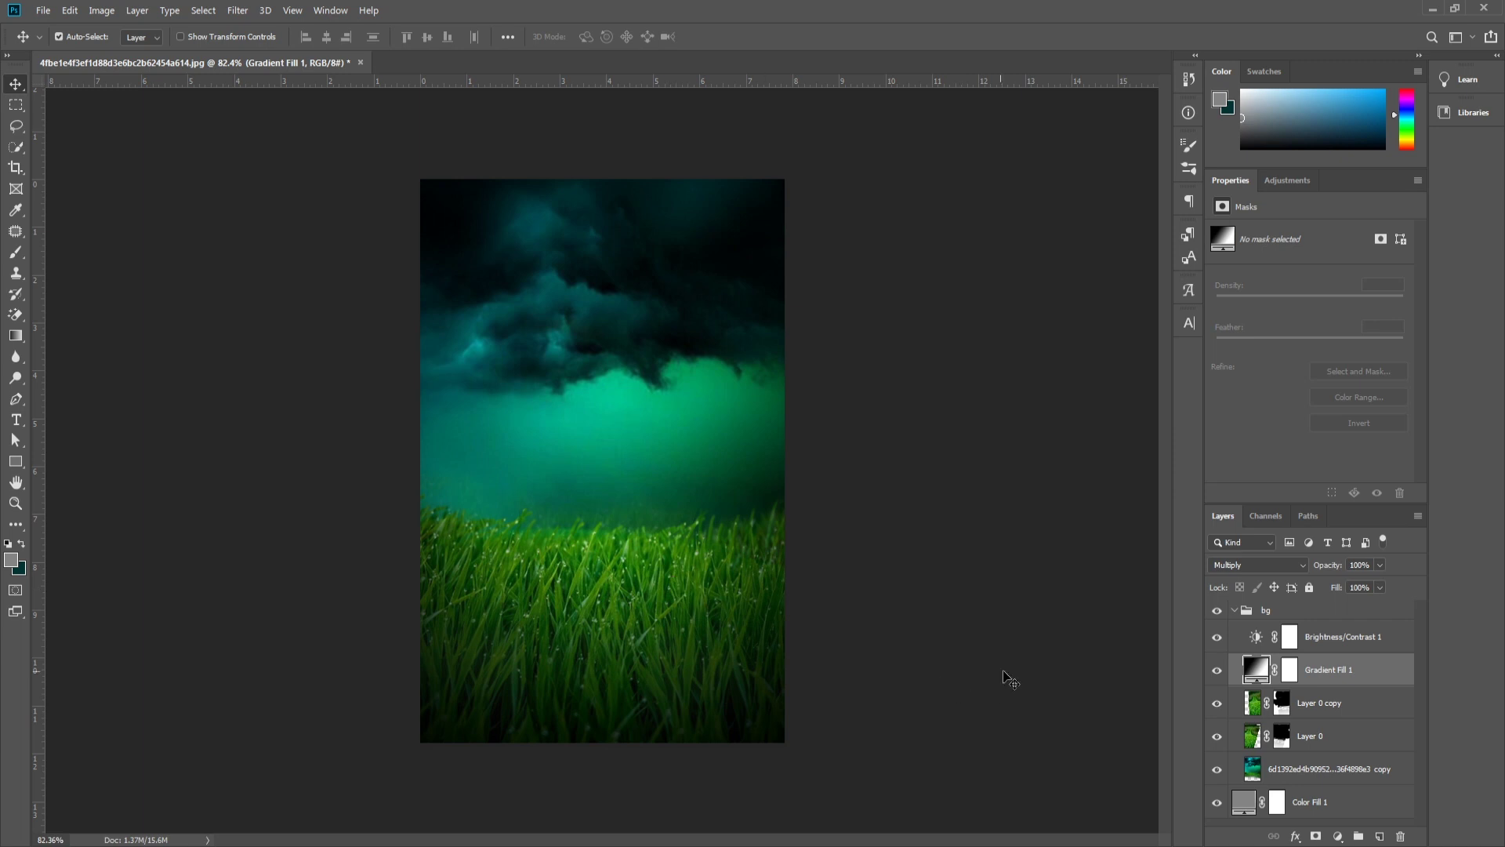
pyautogui.press('8')
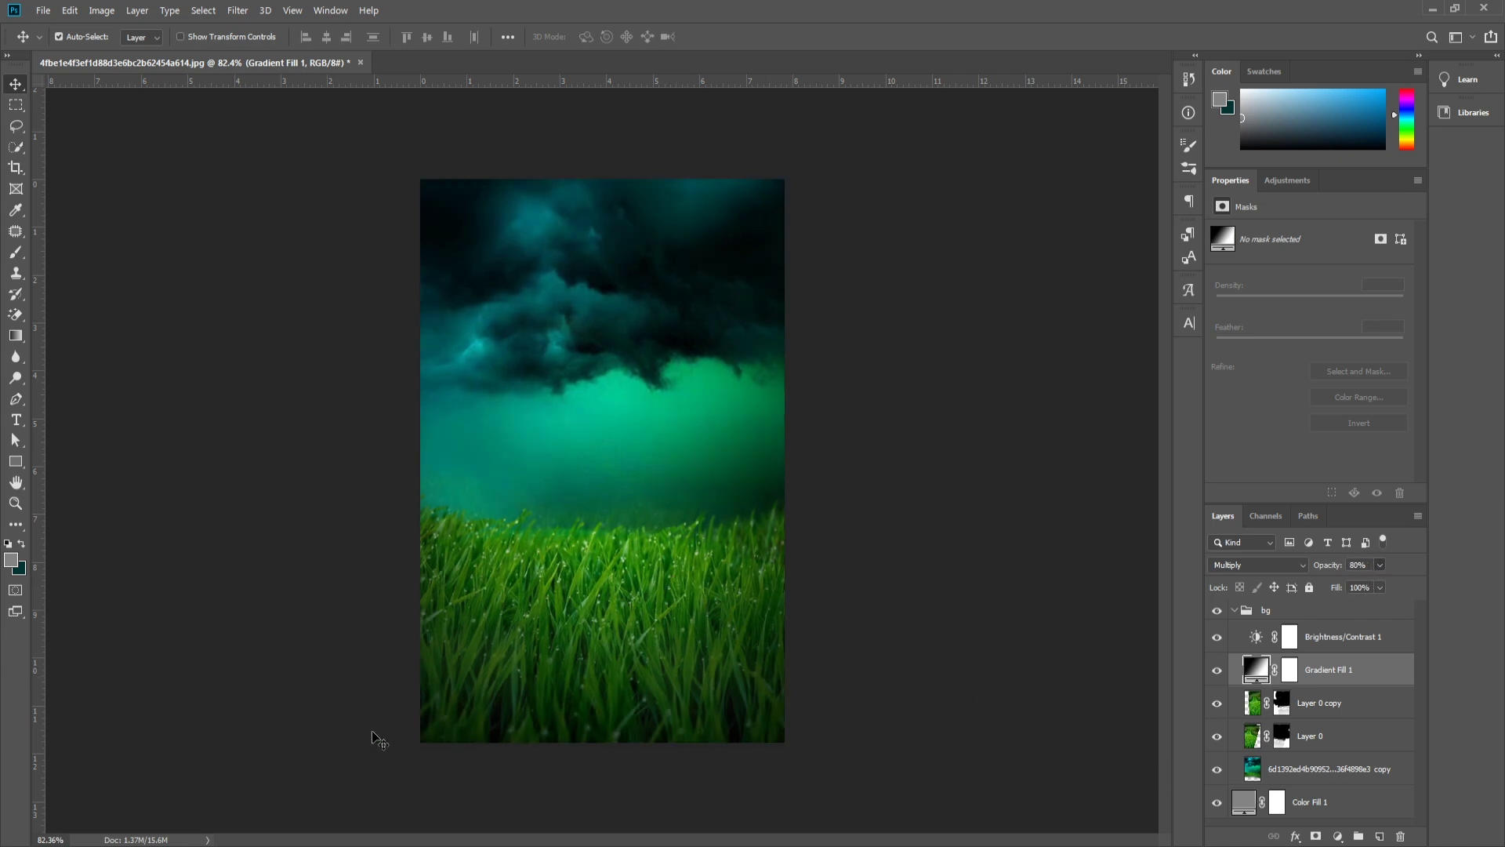
pyautogui.click(1235, 610)
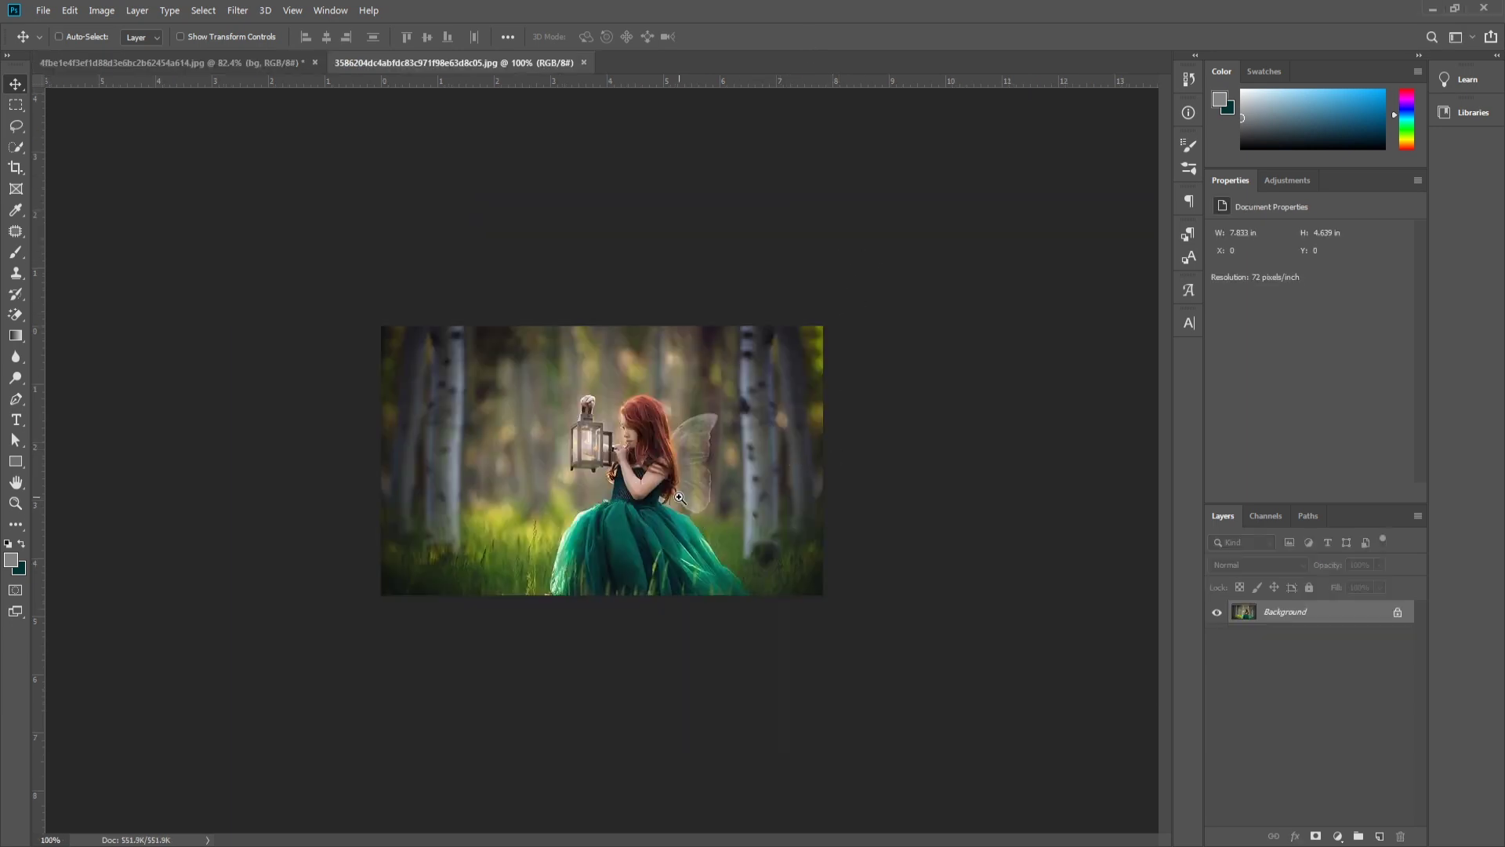
# Step: Zoom into the lantern girl photo and start a Pen path up the dress edge from the hem
pyautogui.moveTo(680, 497)
pyautogui.mouseDown()
pyautogui.moveTo(705, 531)
pyautogui.moveTo(40, 383)
pyautogui.mouseUp()
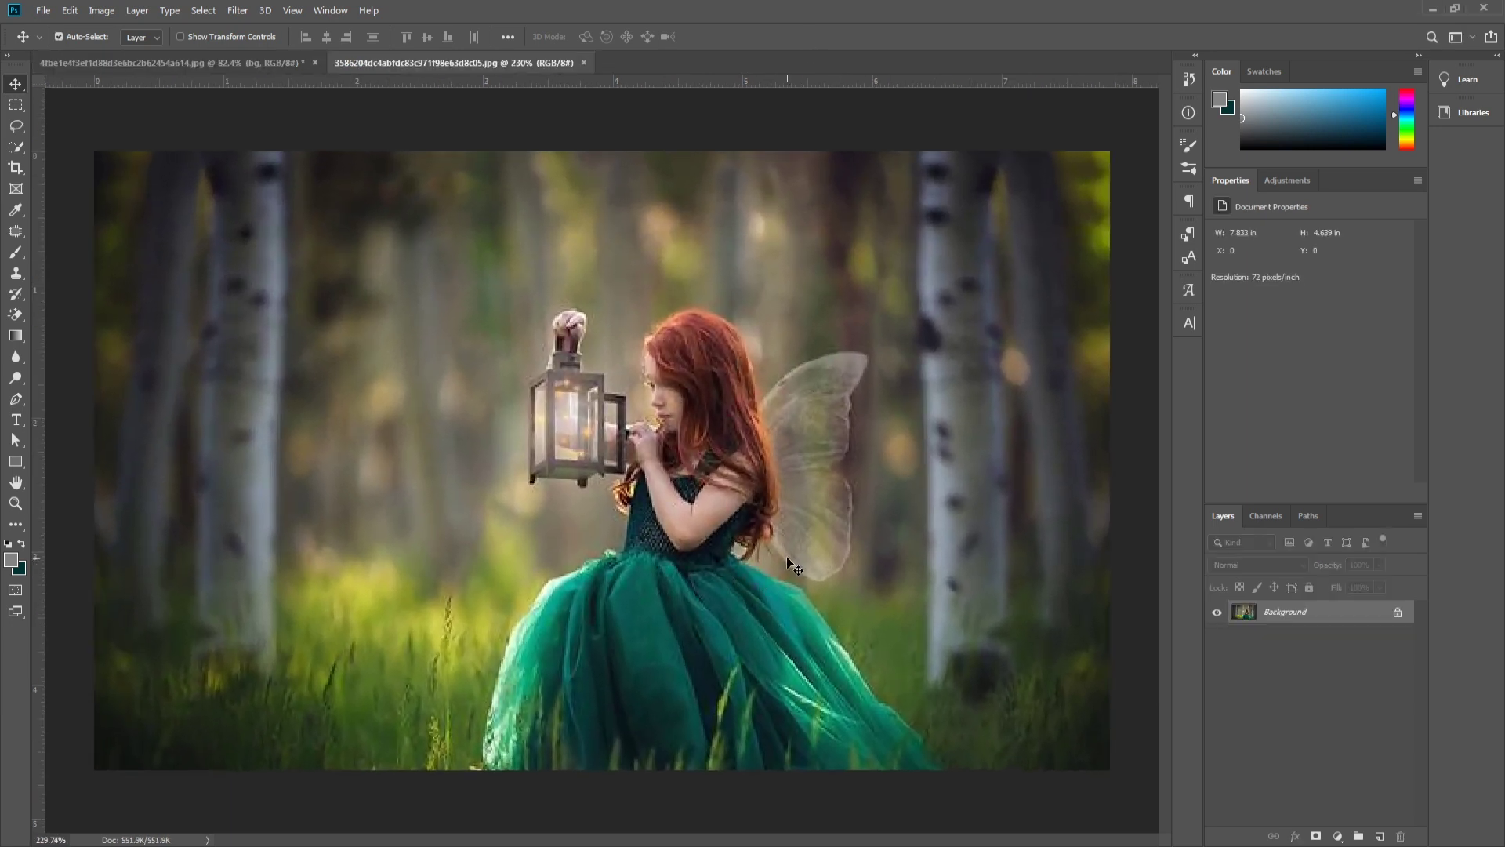
pyautogui.press('p')
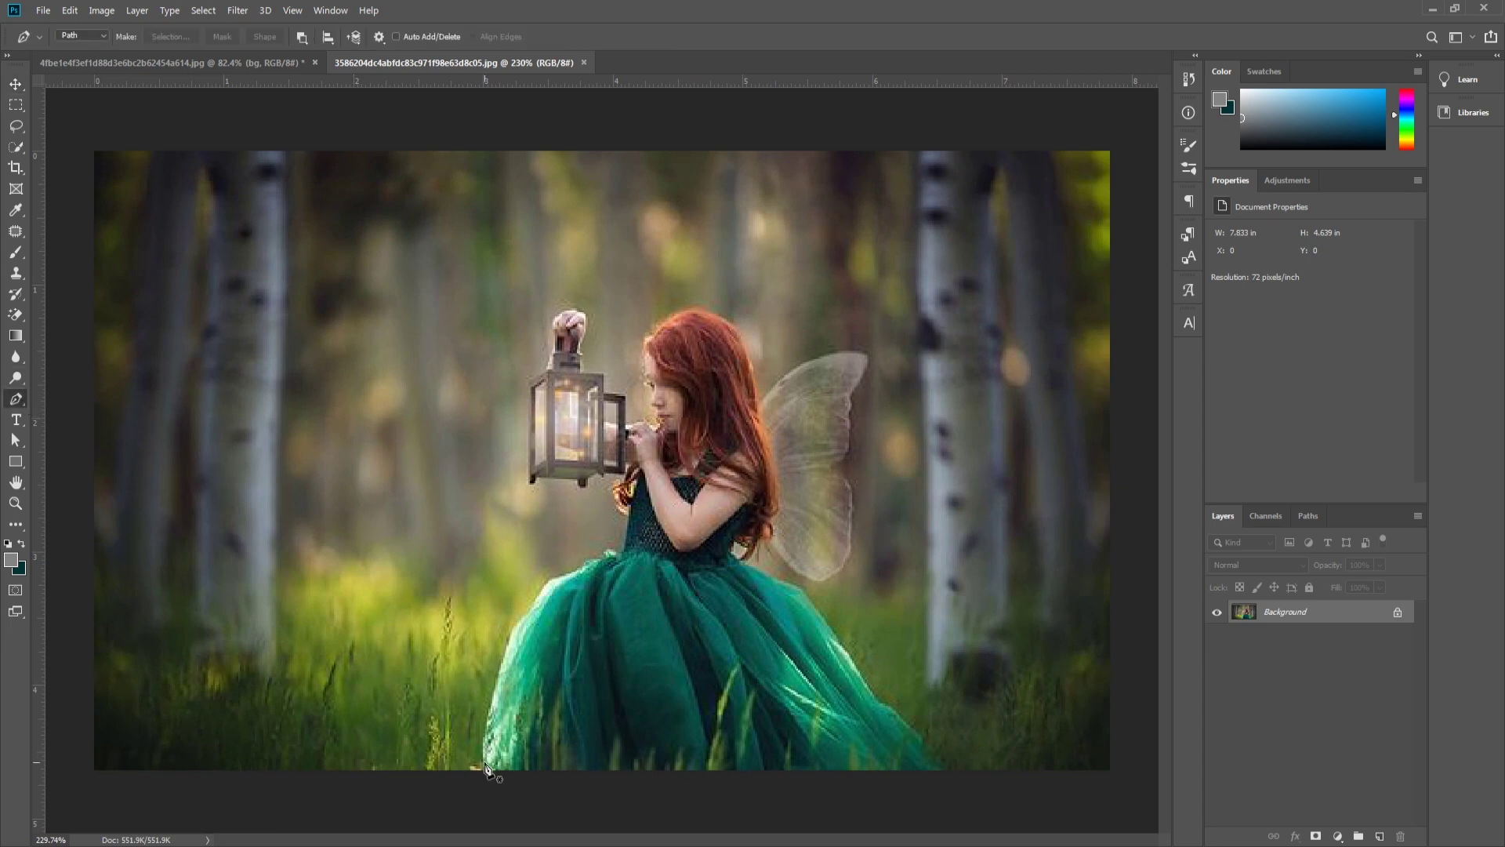
pyautogui.click(484, 756)
pyautogui.click(485, 772)
pyautogui.click(493, 679)
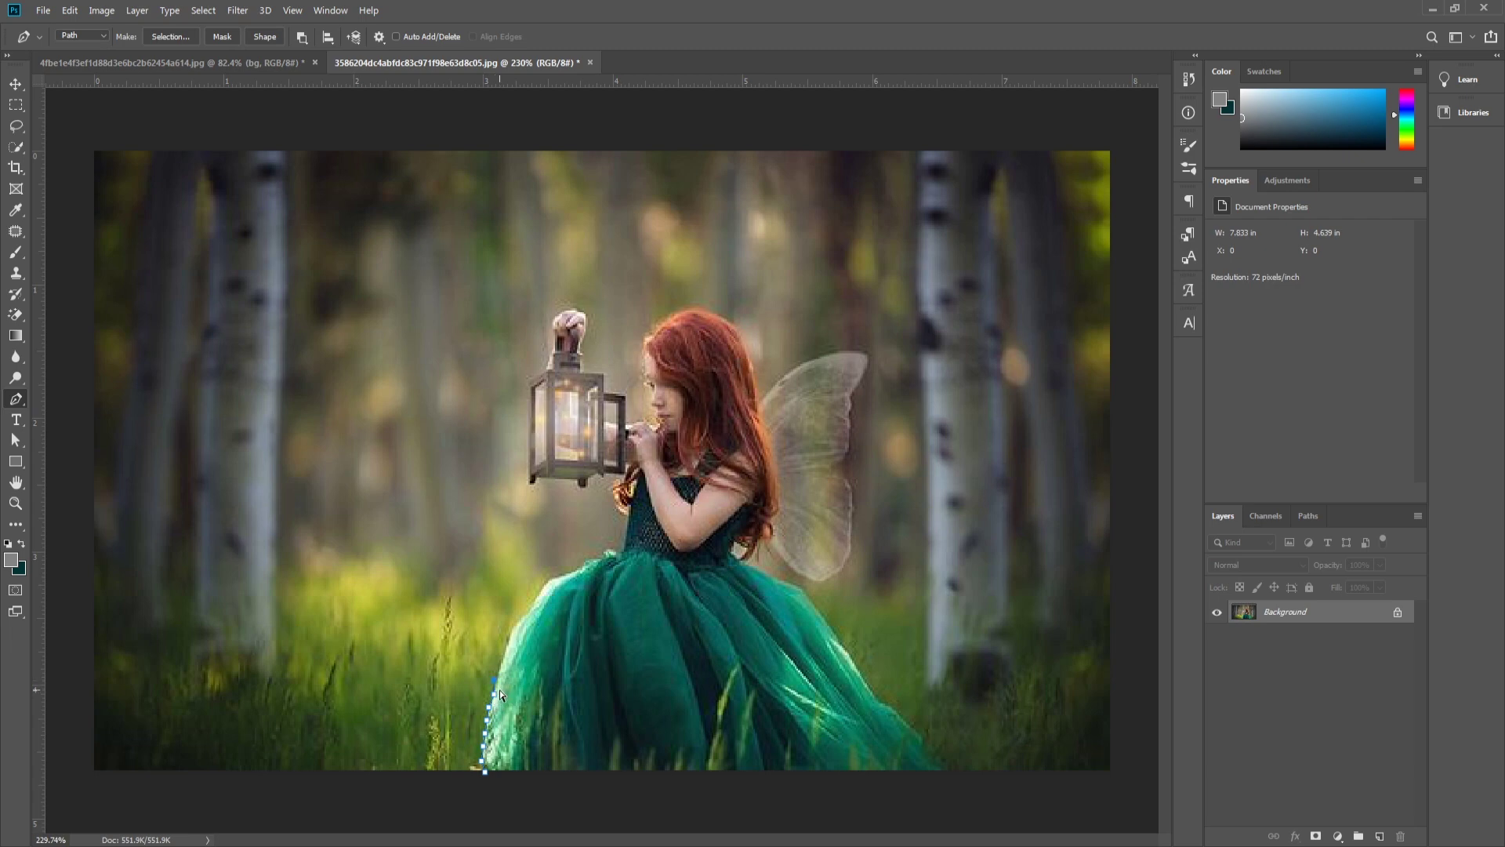
pyautogui.click(515, 623)
pyautogui.moveTo(522, 620)
pyautogui.mouseDown()
pyautogui.moveTo(567, 575)
pyautogui.moveTo(620, 556)
pyautogui.mouseUp()
pyautogui.moveTo(619, 557)
pyautogui.mouseDown()
pyautogui.moveTo(624, 486)
pyautogui.moveTo(588, 494)
pyautogui.mouseUp()
# Step: Trace the path around the lantern's feet and up its left side to the cap
pyautogui.hotkey('ctrl', 'space')
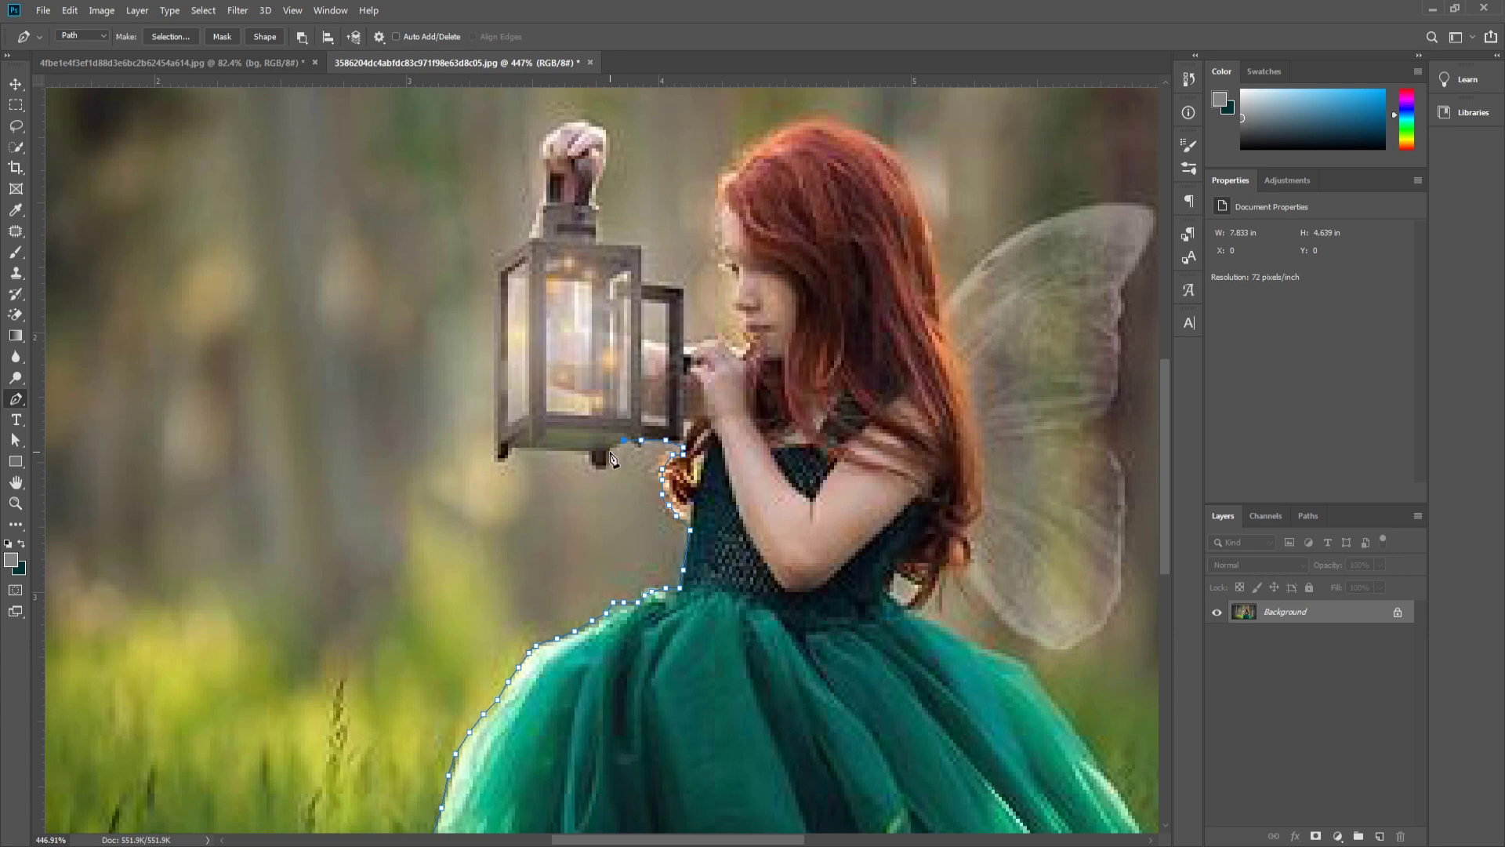
pyautogui.click(611, 447)
pyautogui.click(610, 467)
pyautogui.click(589, 450)
pyautogui.click(510, 449)
pyautogui.click(500, 462)
pyautogui.click(494, 451)
pyautogui.click(492, 252)
pyautogui.click(515, 248)
pyautogui.click(532, 234)
pyautogui.click(539, 202)
pyautogui.scroll(3, 552, 367)
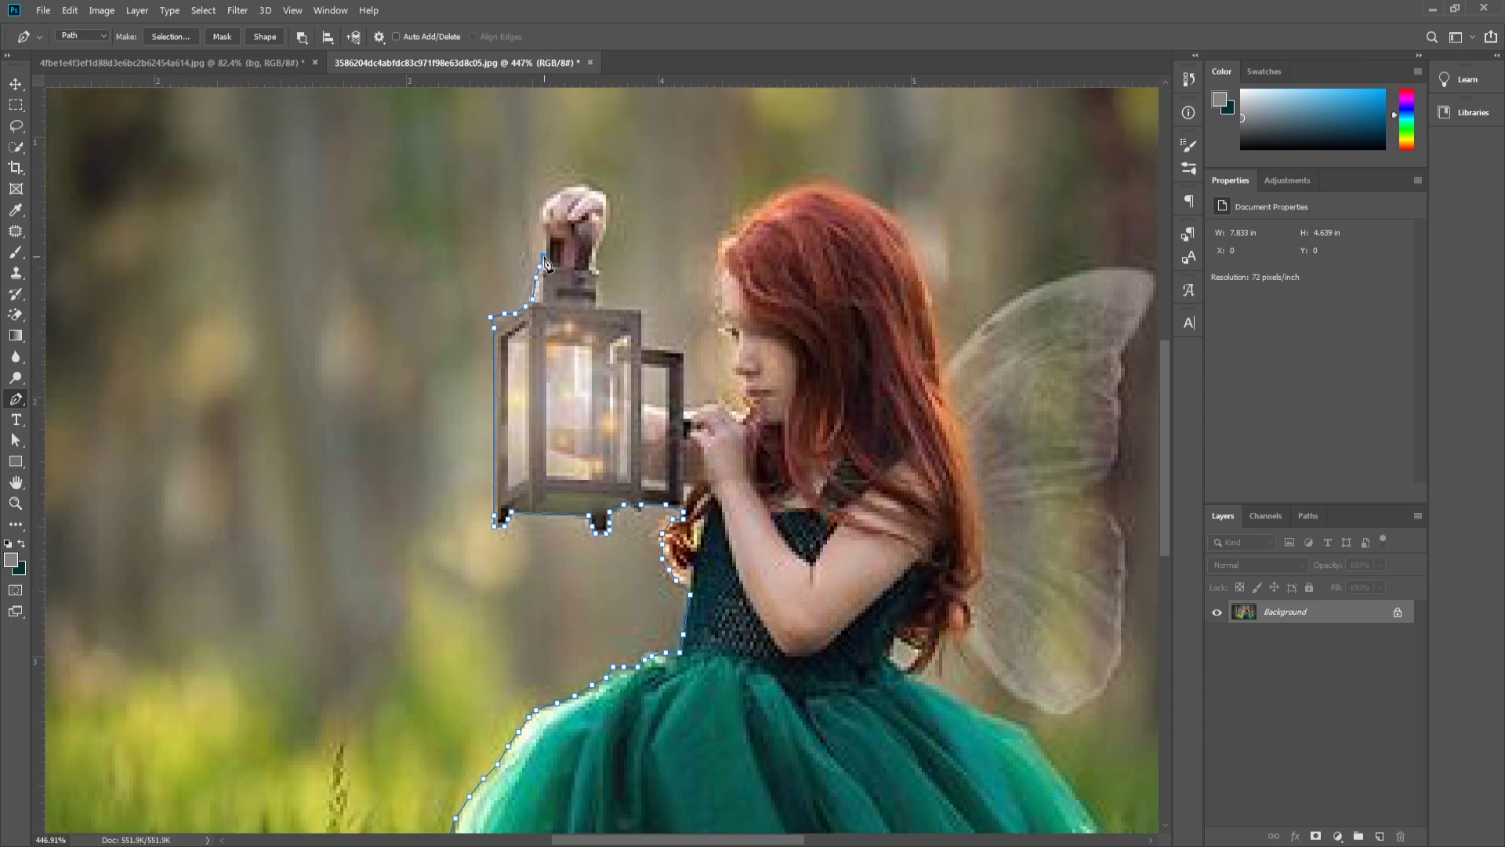
# Step: Curve the path over the hand holding the lantern and down its right side
pyautogui.click(542, 210)
pyautogui.click(546, 196)
pyautogui.click(568, 185)
pyautogui.click(580, 183)
pyautogui.click(601, 187)
pyautogui.click(609, 206)
pyautogui.click(605, 242)
pyautogui.click(603, 274)
# Step: Outline the lantern's right edge and side panel down toward the girl's hand
pyautogui.click(602, 306)
pyautogui.click(642, 306)
pyautogui.click(642, 345)
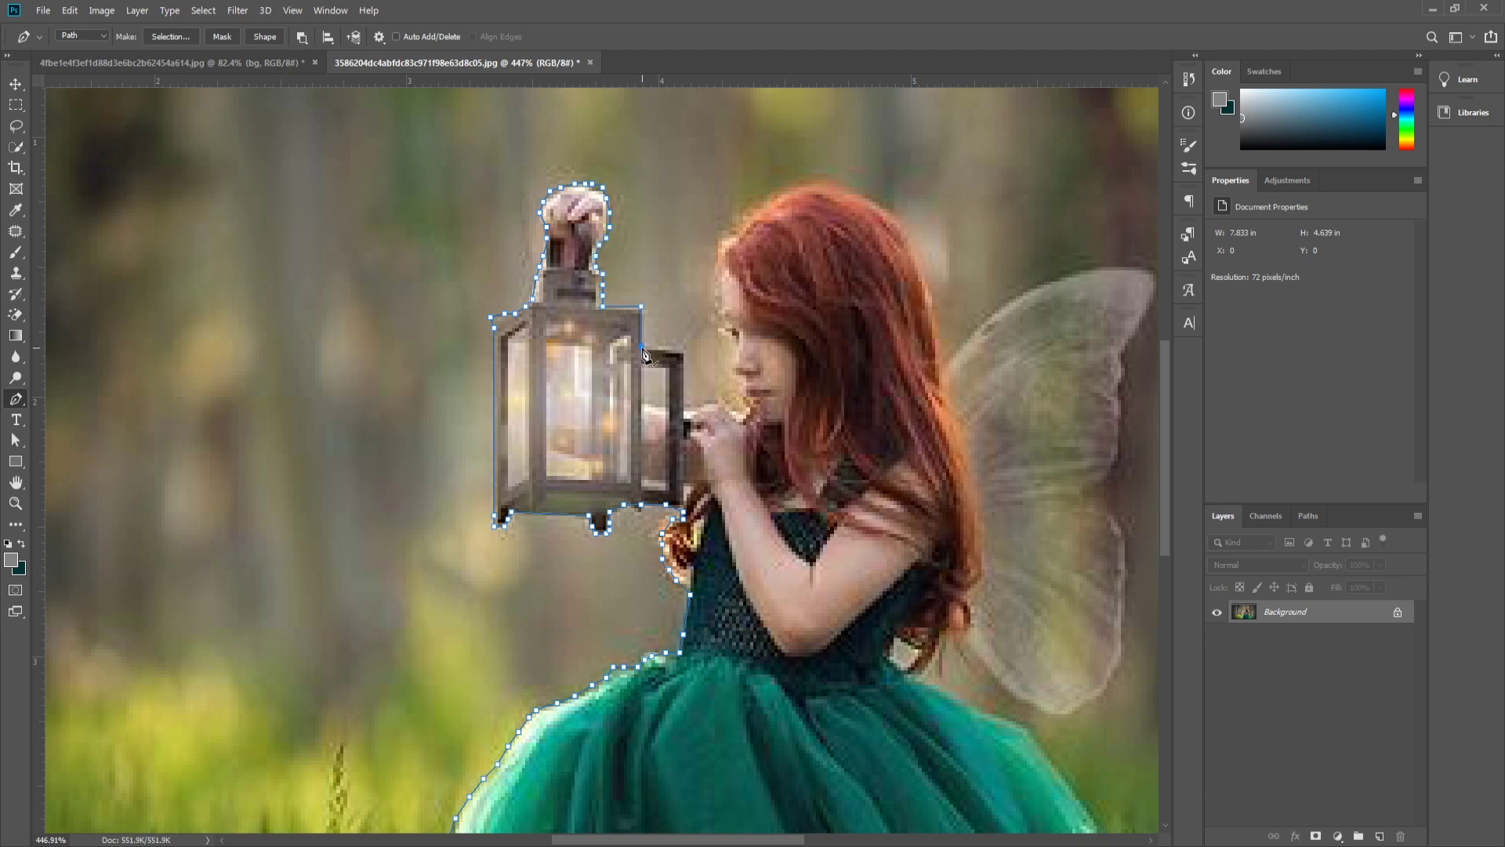
pyautogui.click(683, 354)
pyautogui.click(688, 405)
# Step: Follow the hand, lips, face and forehead profile up to the top of the hair
pyautogui.click(733, 399)
pyautogui.click(743, 394)
pyautogui.click(734, 364)
pyautogui.click(722, 321)
pyautogui.click(714, 284)
pyautogui.click(714, 272)
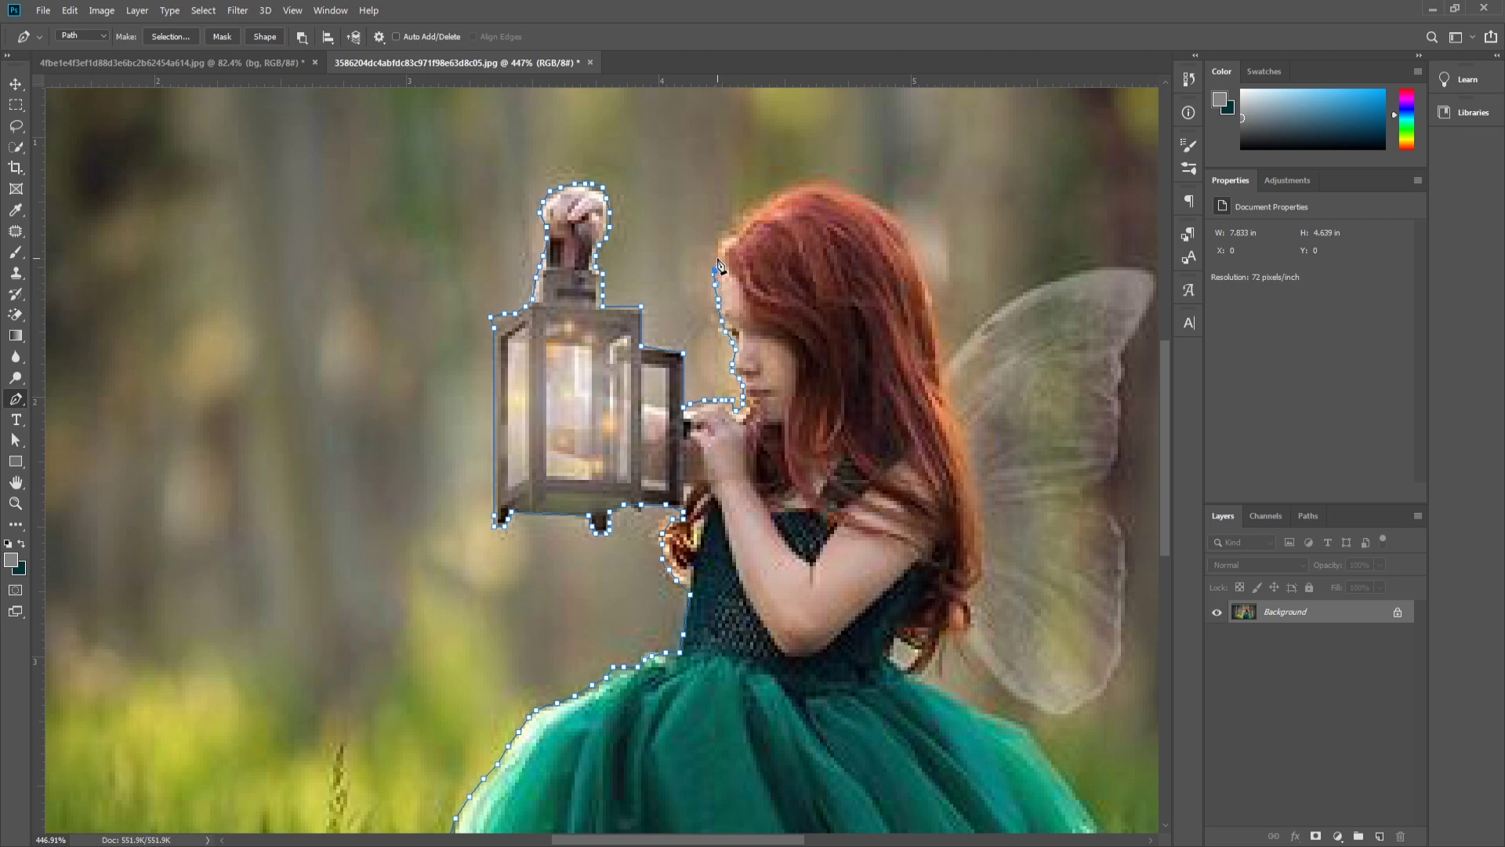
pyautogui.click(740, 223)
pyautogui.click(770, 202)
pyautogui.click(813, 181)
# Step: Extend the path over the top of the head and down the hair onto the wing
pyautogui.click(919, 259)
pyautogui.moveTo(922, 268); pyautogui.dragTo(933, 335)
pyautogui.click(929, 292)
pyautogui.click(940, 339)
pyautogui.click(947, 371)
pyautogui.moveTo(1101, 267); pyautogui.dragTo(1117, 259)
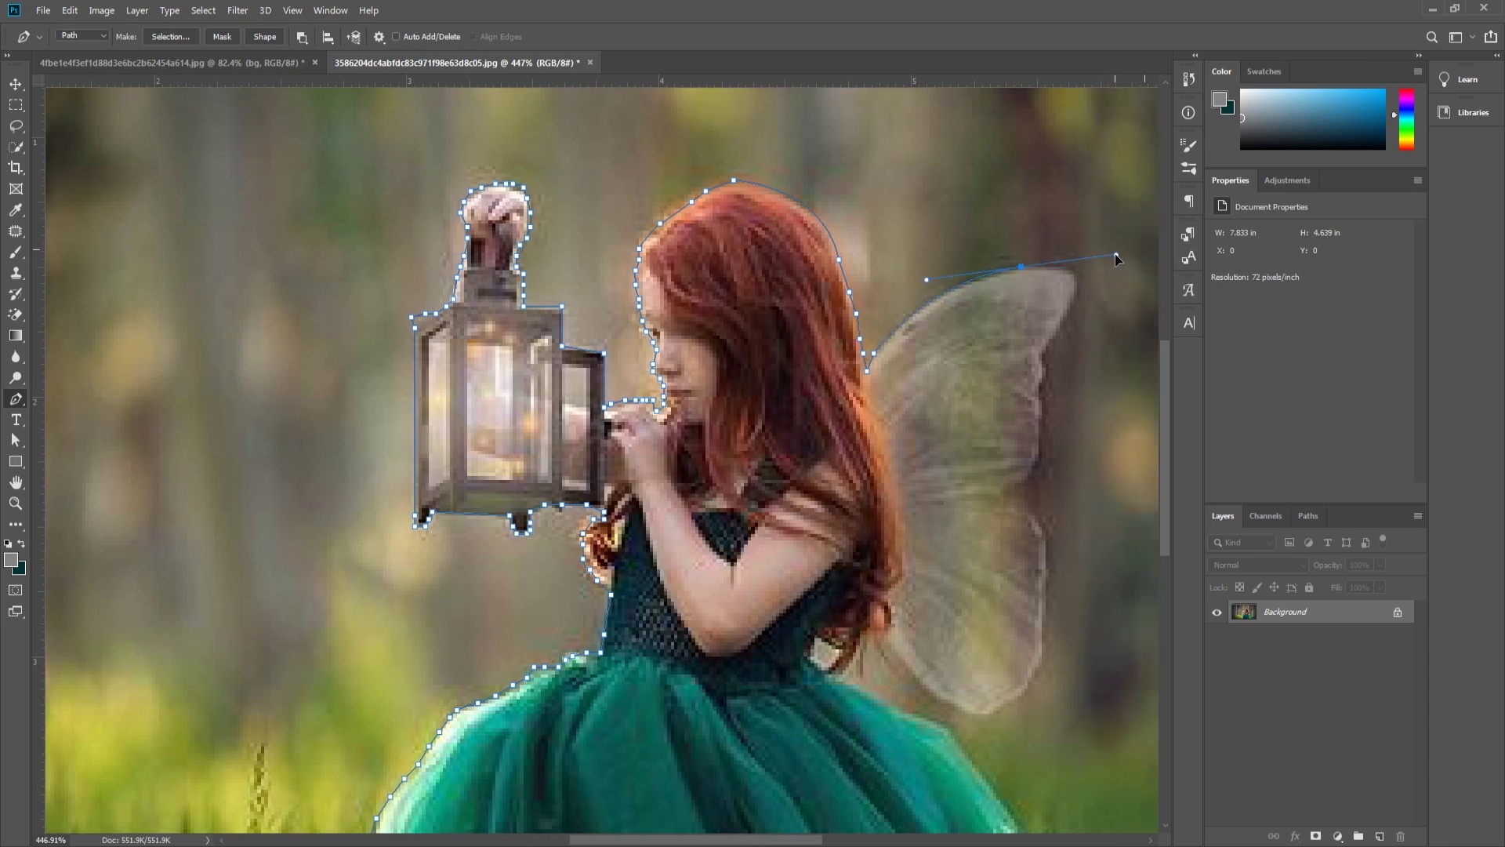
# Step: Trace along the top of the wing and down its right edge
pyautogui.keyDown('alt'); pyautogui.click(1021, 269); pyautogui.keyUp('alt')
pyautogui.click(1039, 267)
pyautogui.click(1077, 298)
pyautogui.click(1064, 324)
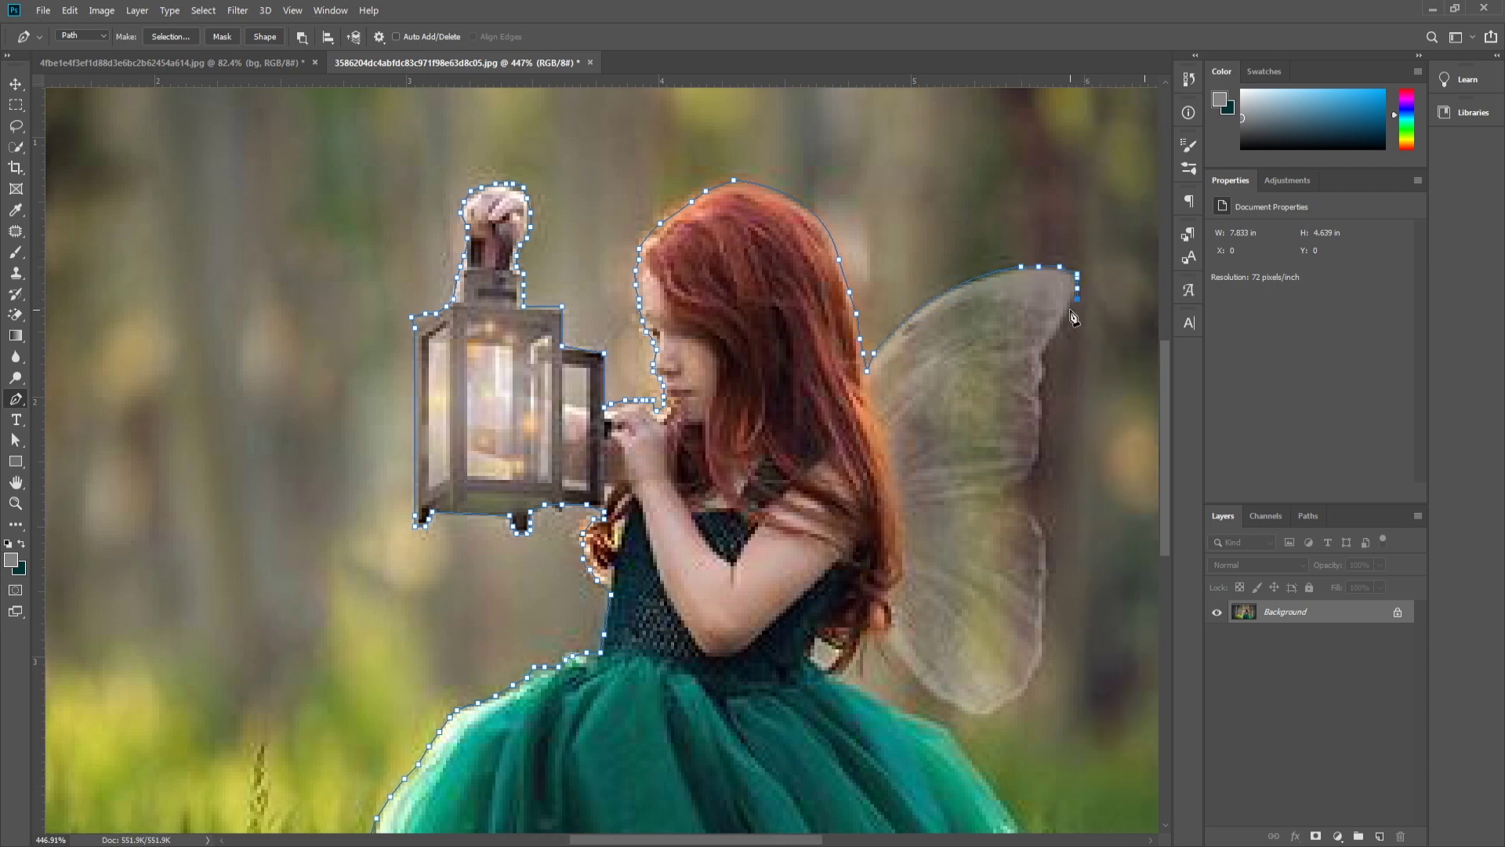
pyautogui.click(1045, 358)
pyautogui.click(1046, 375)
pyautogui.click(1043, 411)
pyautogui.click(1043, 432)
pyautogui.click(1032, 475)
pyautogui.click(1004, 502)
# Step: Follow the lower wing edge and curve the path around the wing's bottom
pyautogui.click(1042, 526)
pyautogui.click(1046, 536)
pyautogui.click(1049, 552)
pyautogui.click(1049, 584)
pyautogui.click(1043, 638)
pyautogui.click(1043, 667)
pyautogui.moveTo(969, 714); pyautogui.dragTo(923, 710)
# Step: Bring the path back to the girl's back, around the hair curl, onto the dress
pyautogui.click(885, 641)
pyautogui.click(875, 639)
pyautogui.click(857, 666)
pyautogui.click(875, 695)
pyautogui.click(892, 701)
pyautogui.click(920, 710)
pyautogui.scroll(-5, 934, 706)
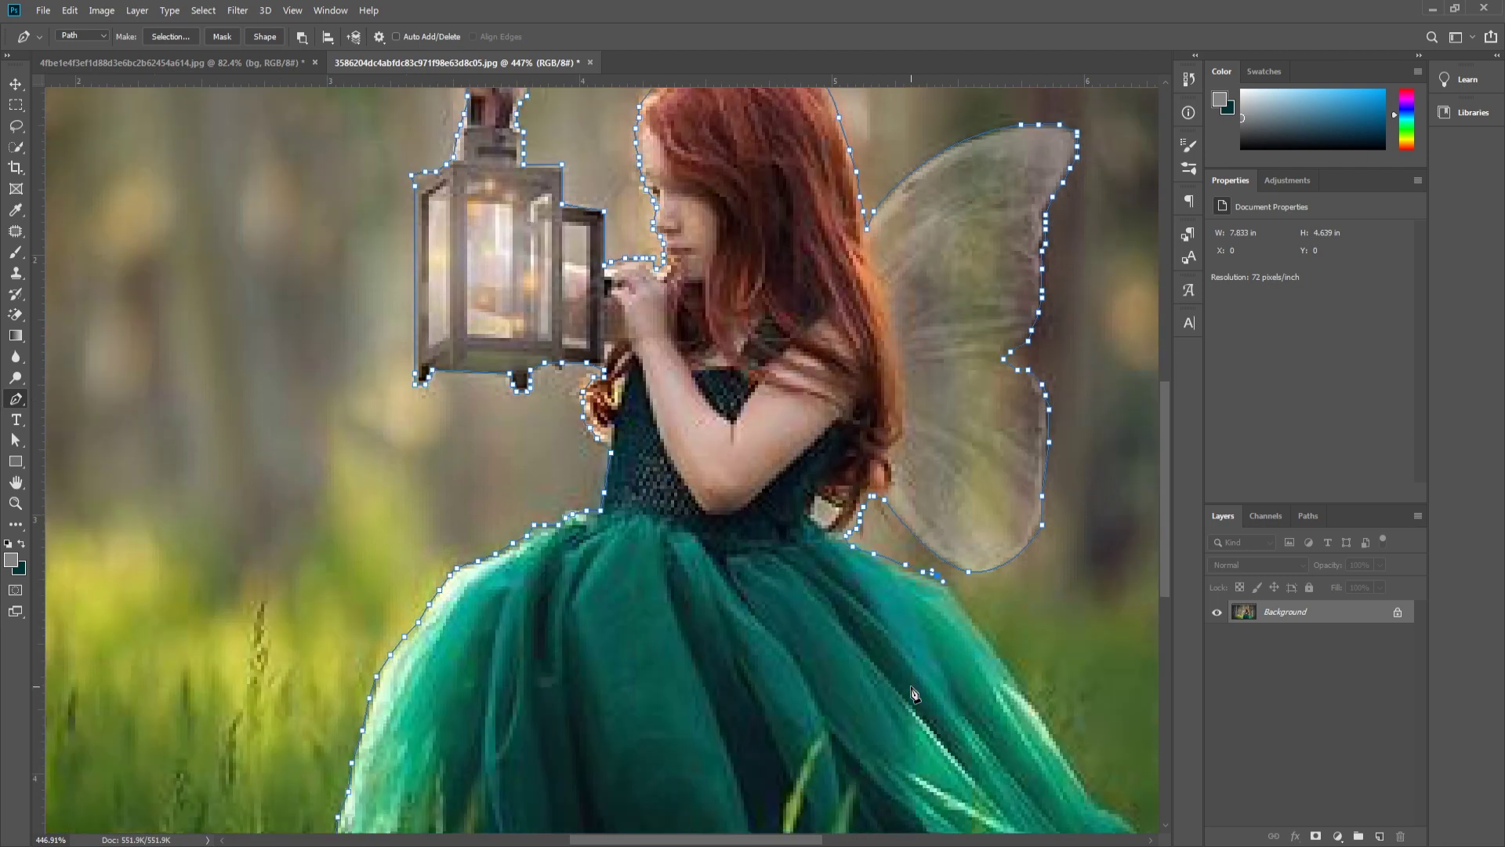
# Step: Trace down the right edge of the dress
pyautogui.click(958, 530)
pyautogui.click(977, 560)
pyautogui.click(1003, 601)
pyautogui.click(1024, 632)
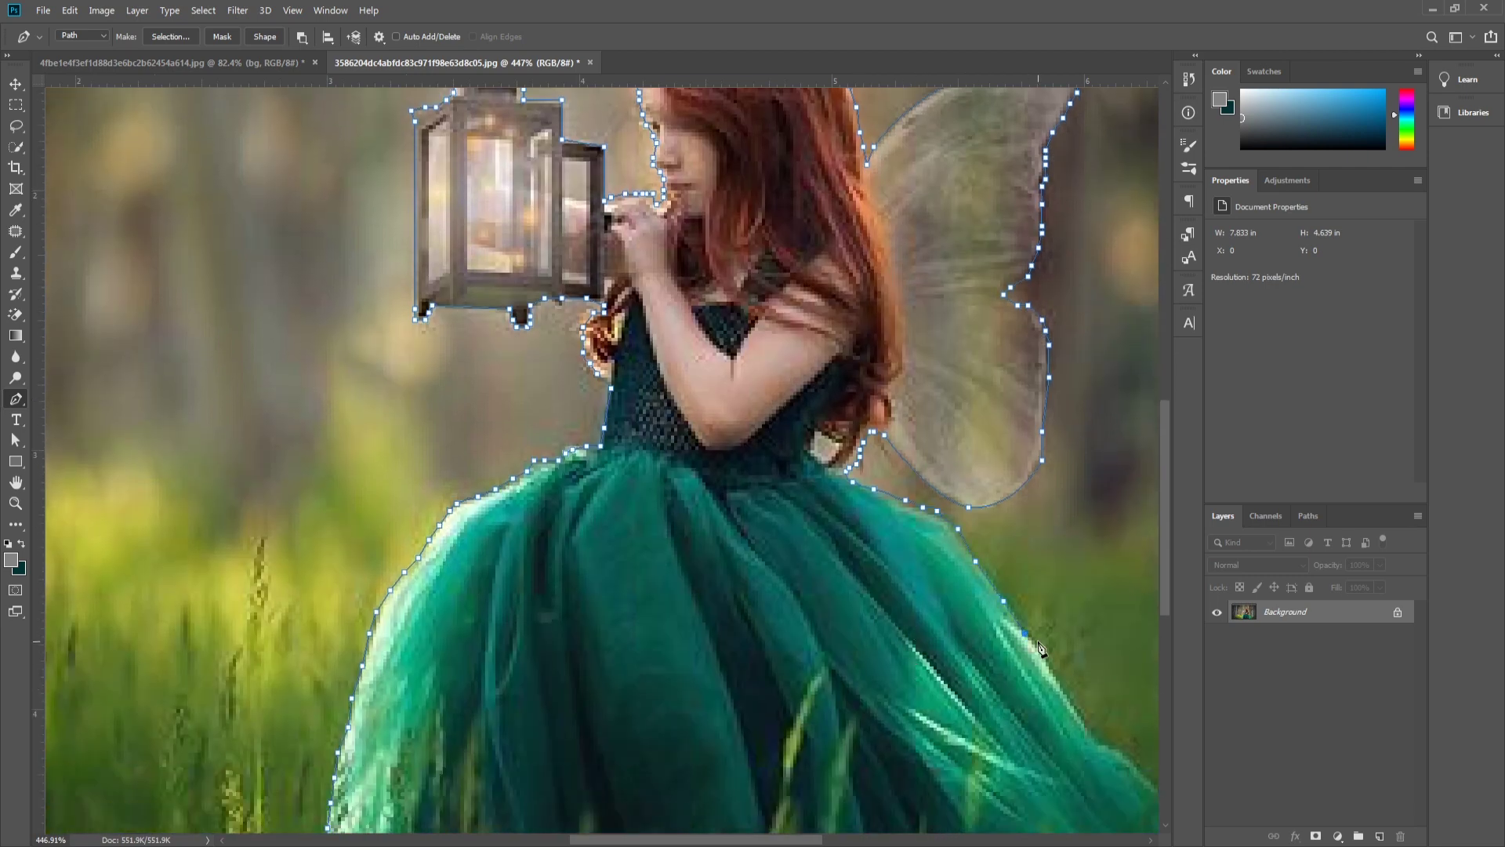
pyautogui.click(1049, 663)
pyautogui.click(1064, 692)
pyautogui.click(1074, 710)
pyautogui.click(1102, 737)
pyautogui.click(1138, 761)
# Step: Finish the dress outline to the hem, close the path, and load it as a selection
pyautogui.scroll(-3, 1043, 831)
pyautogui.hscroll(3, 806, 839)
pyautogui.click(999, 652)
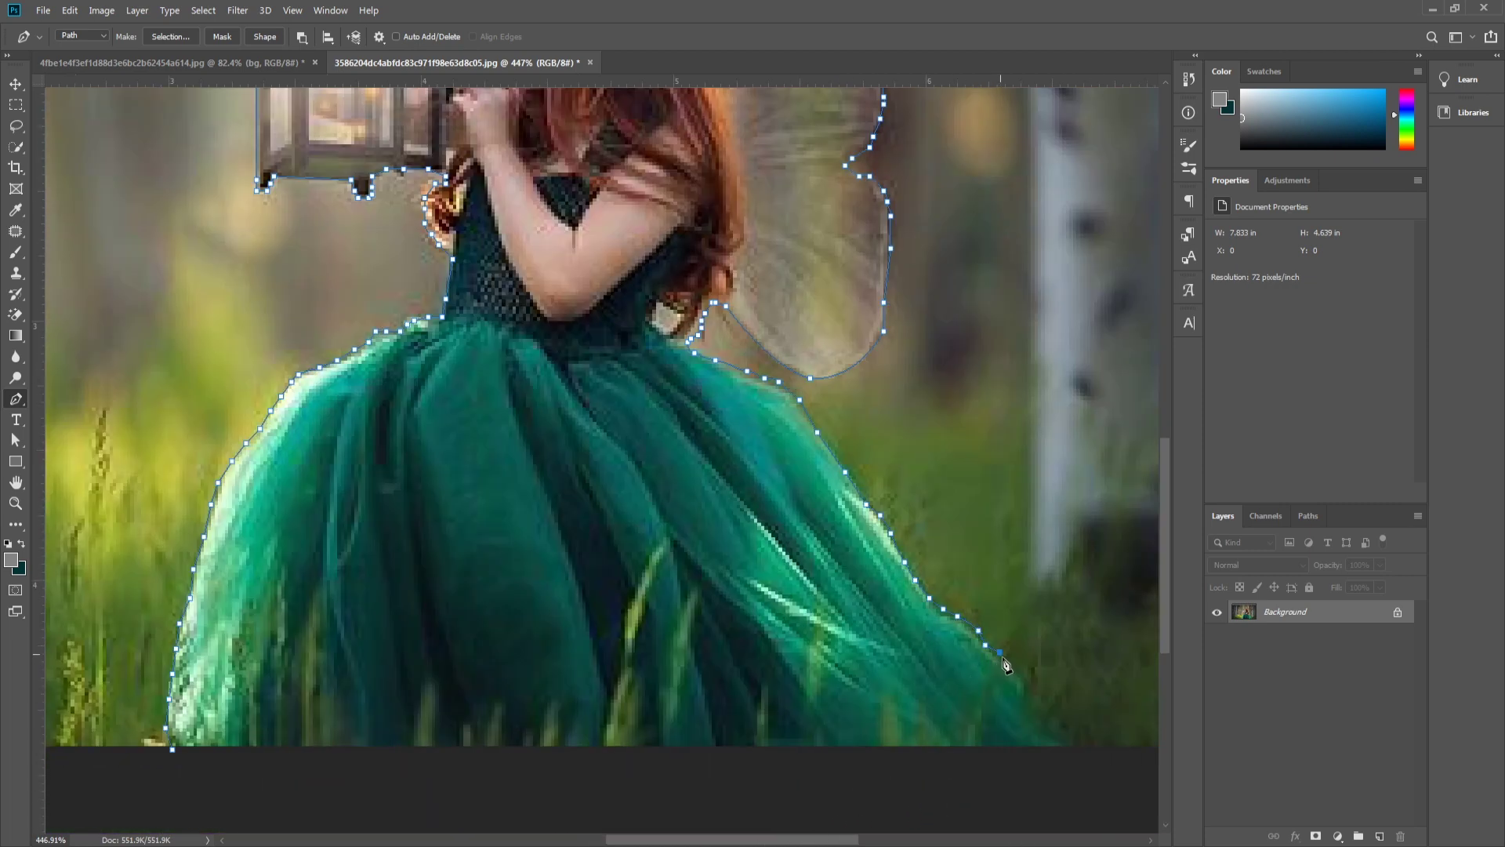
pyautogui.click(1020, 681)
pyautogui.click(1031, 693)
pyautogui.click(1056, 724)
pyautogui.click(1068, 749)
pyautogui.click(173, 750)
pyautogui.hotkey('ctrl', 'Return')
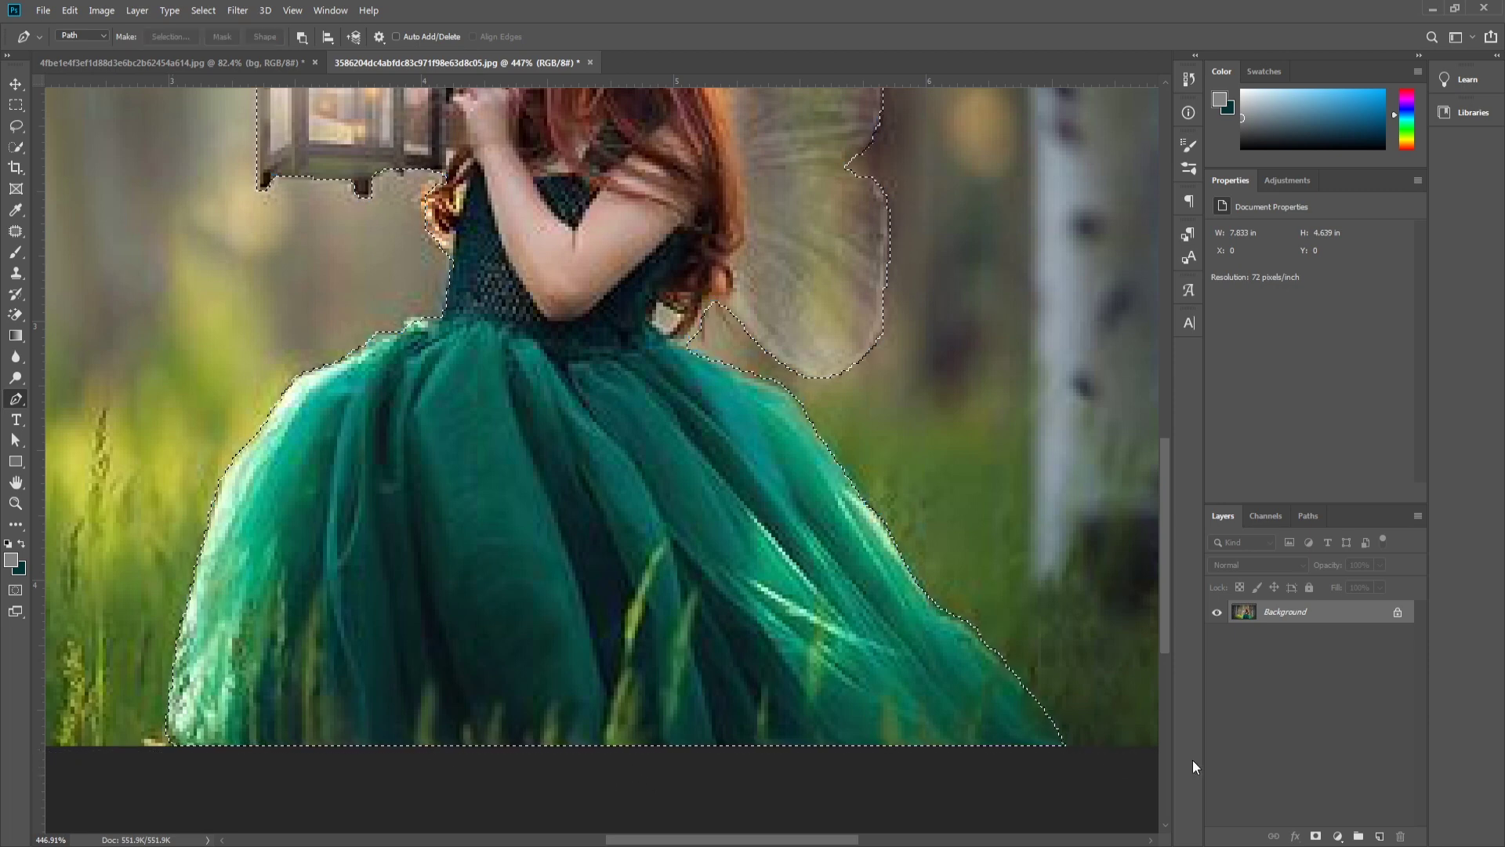
# Step: Mask the girl from the selection and put the grey fill layer beneath her
pyautogui.click(1317, 836)
pyautogui.hotkey('ctrl', '0')
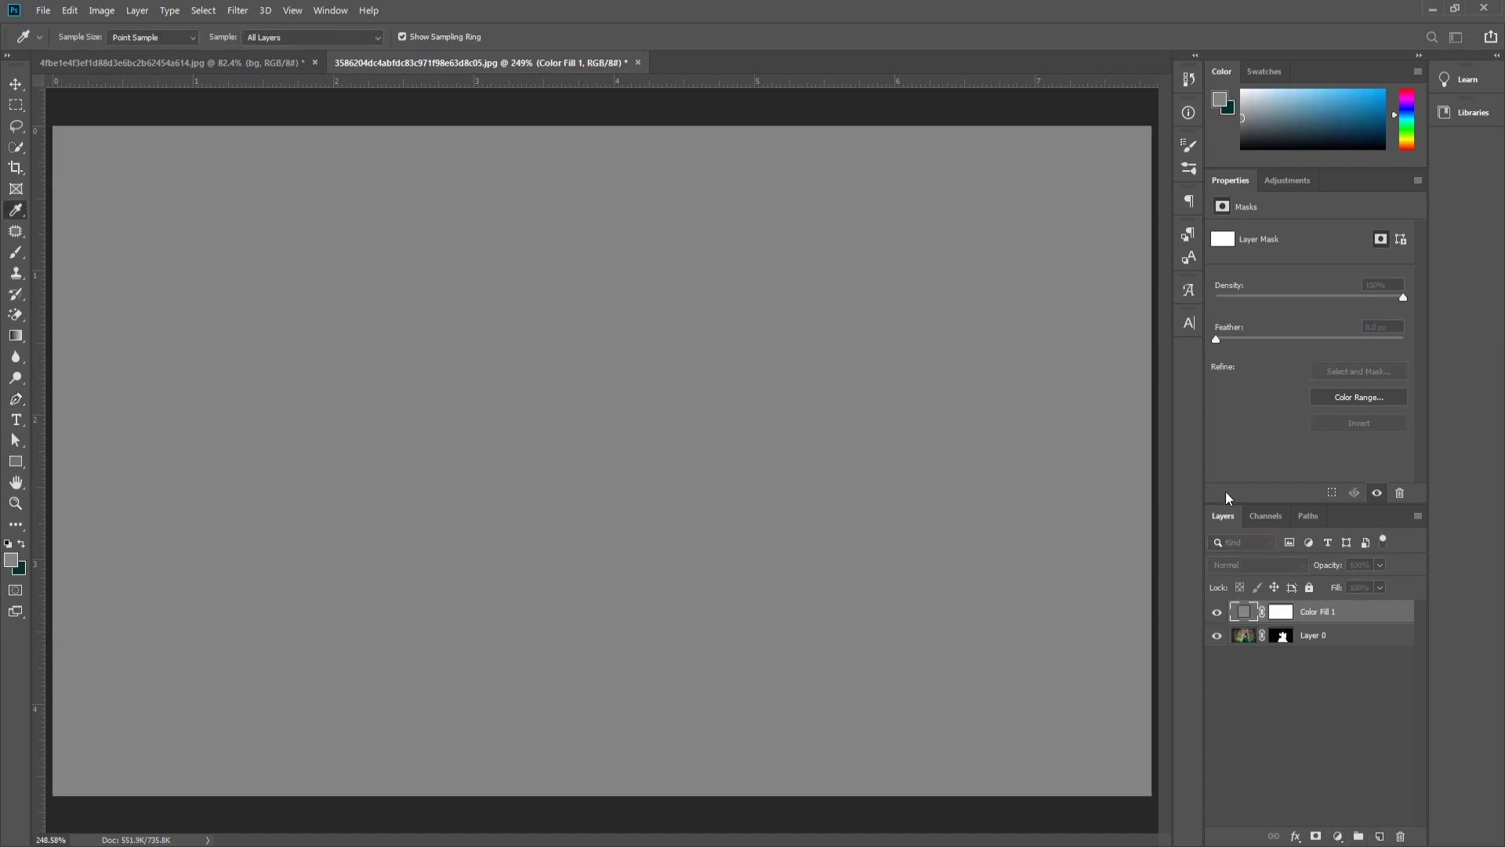
pyautogui.moveTo(1337, 614); pyautogui.dragTo(1345, 655)
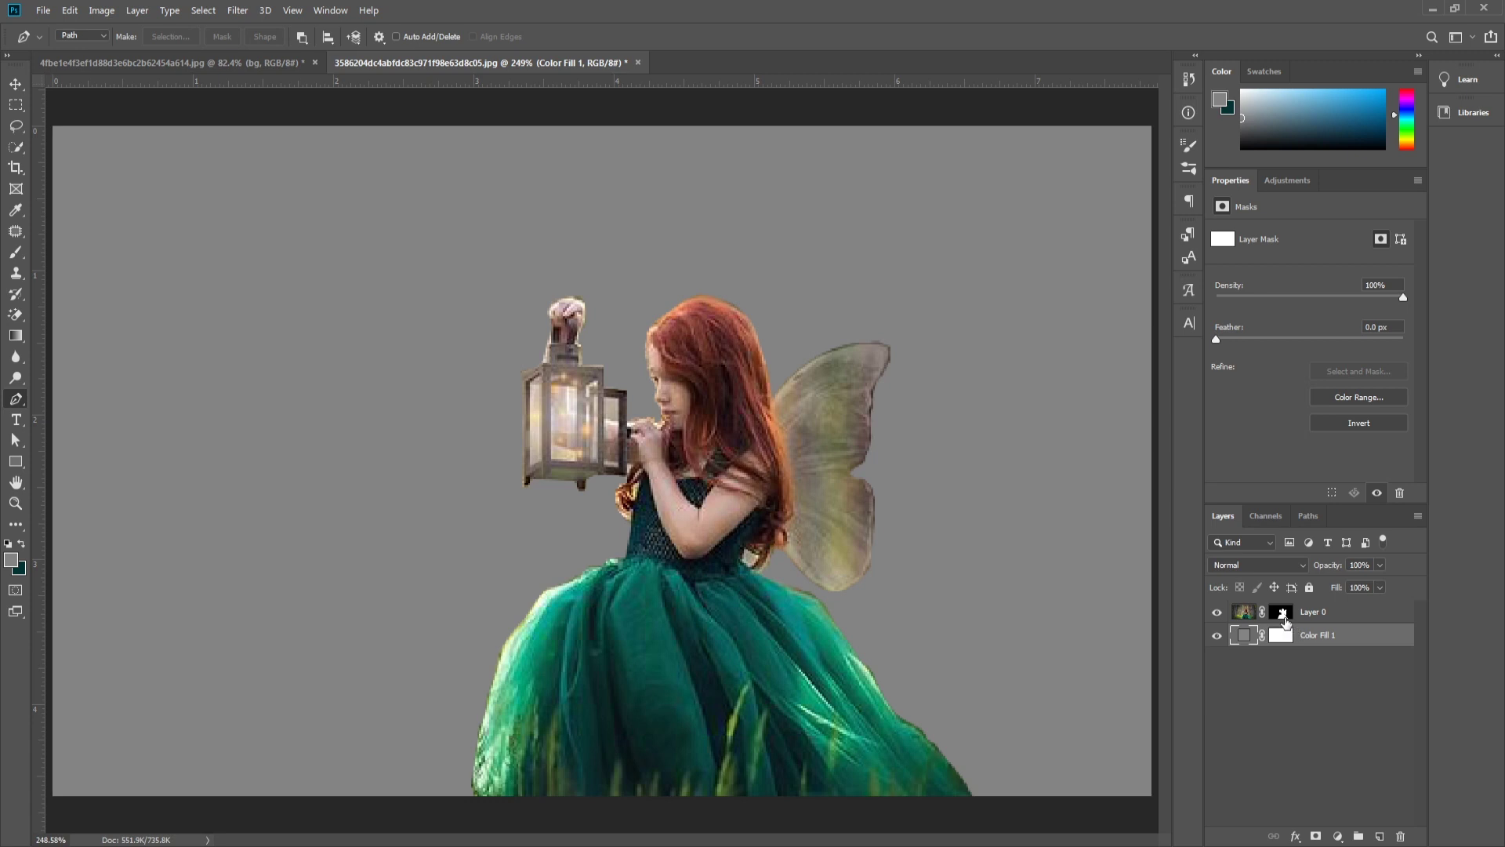
# Step: Paint the girl's layer mask with a small brush to clean the wing's top edge
pyautogui.click(1283, 613)
pyautogui.press('b')
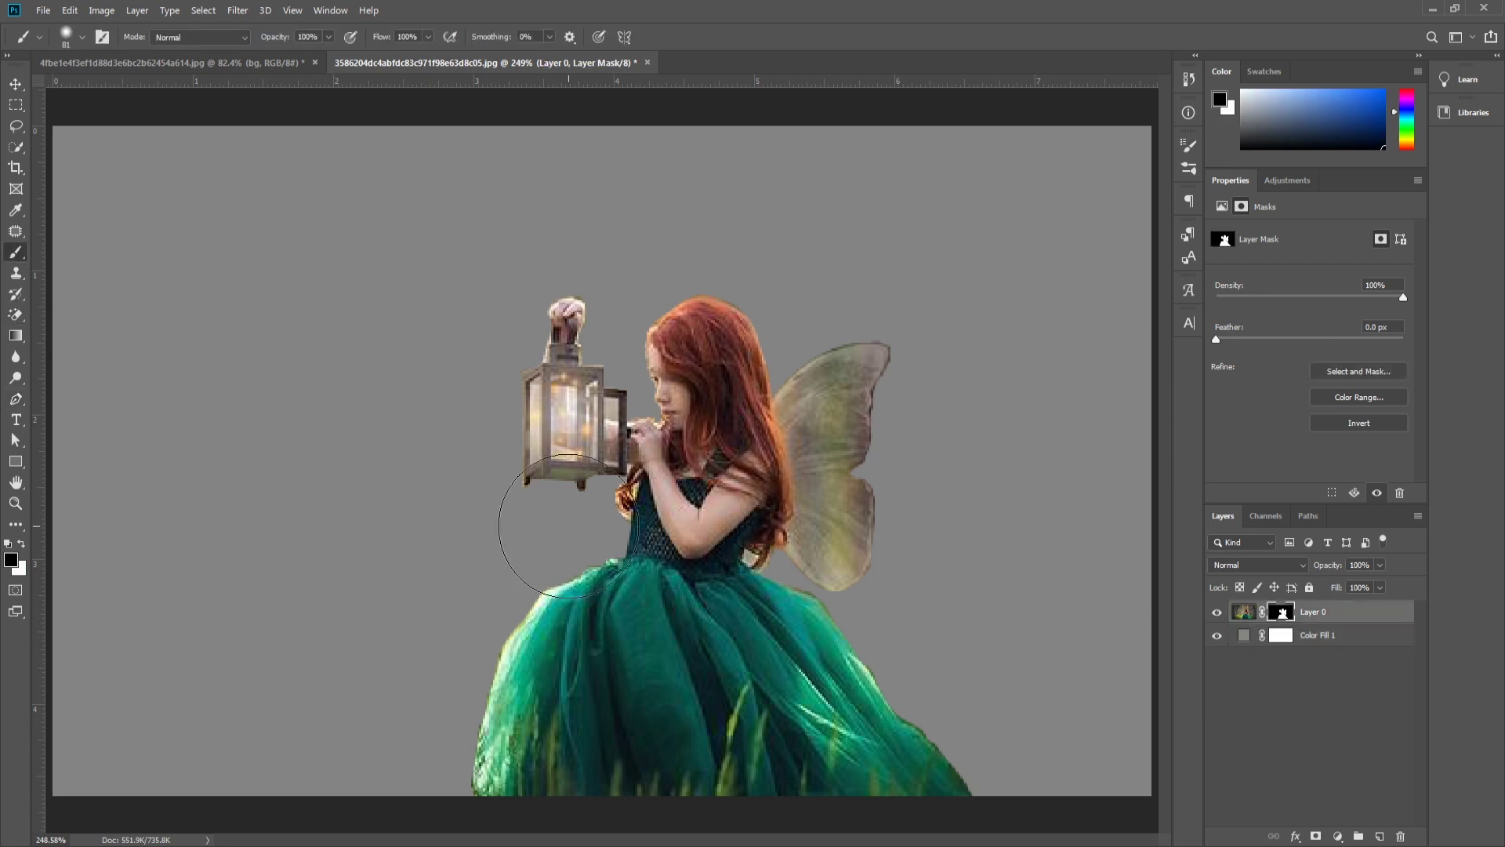
pyautogui.press('[')
pyautogui.press('[')
pyautogui.press('[')
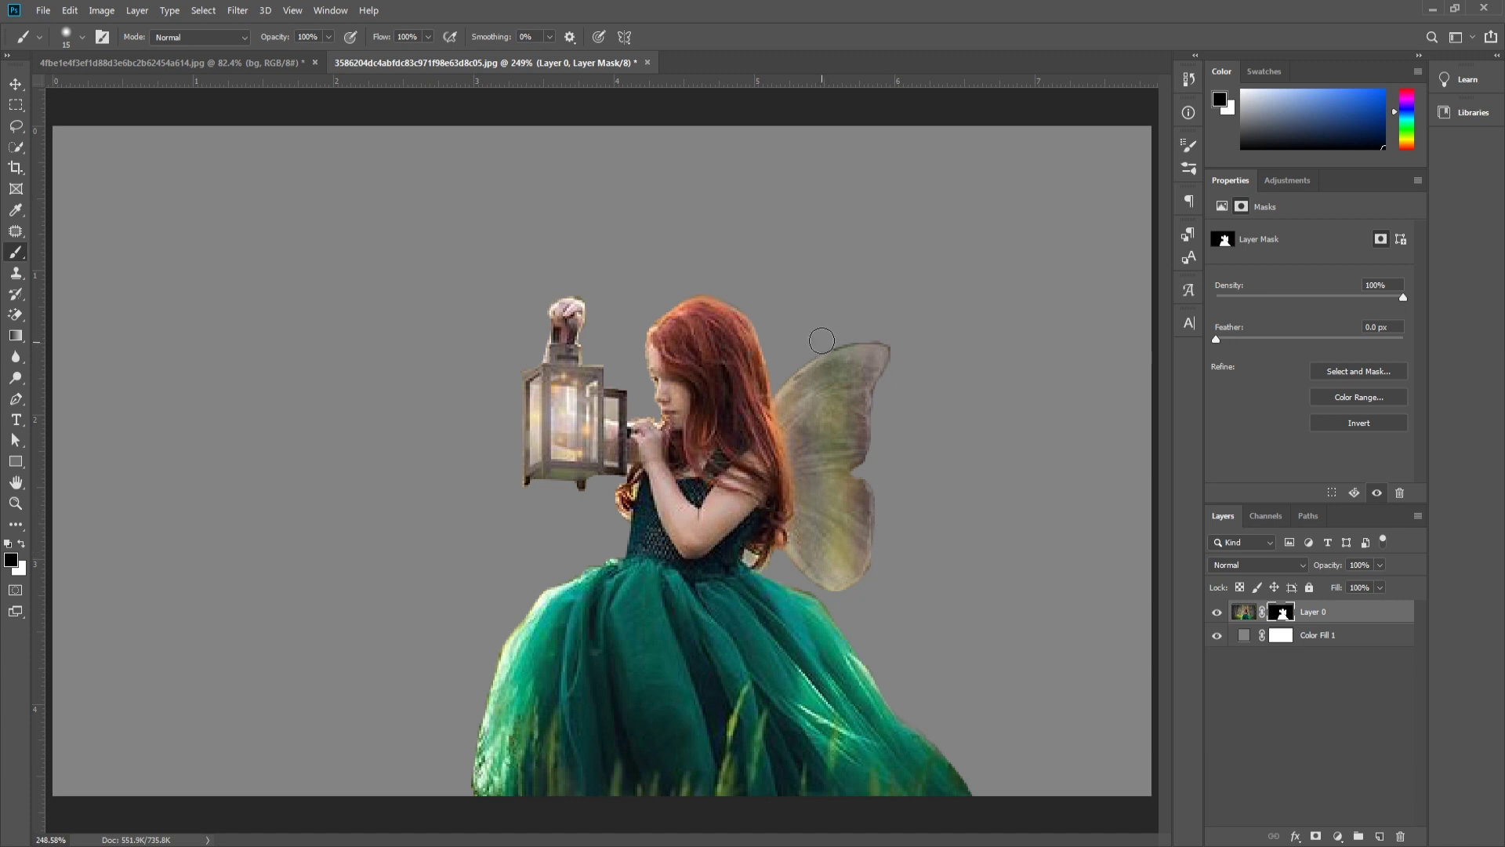
pyautogui.moveTo(821, 340); pyautogui.dragTo(872, 343)
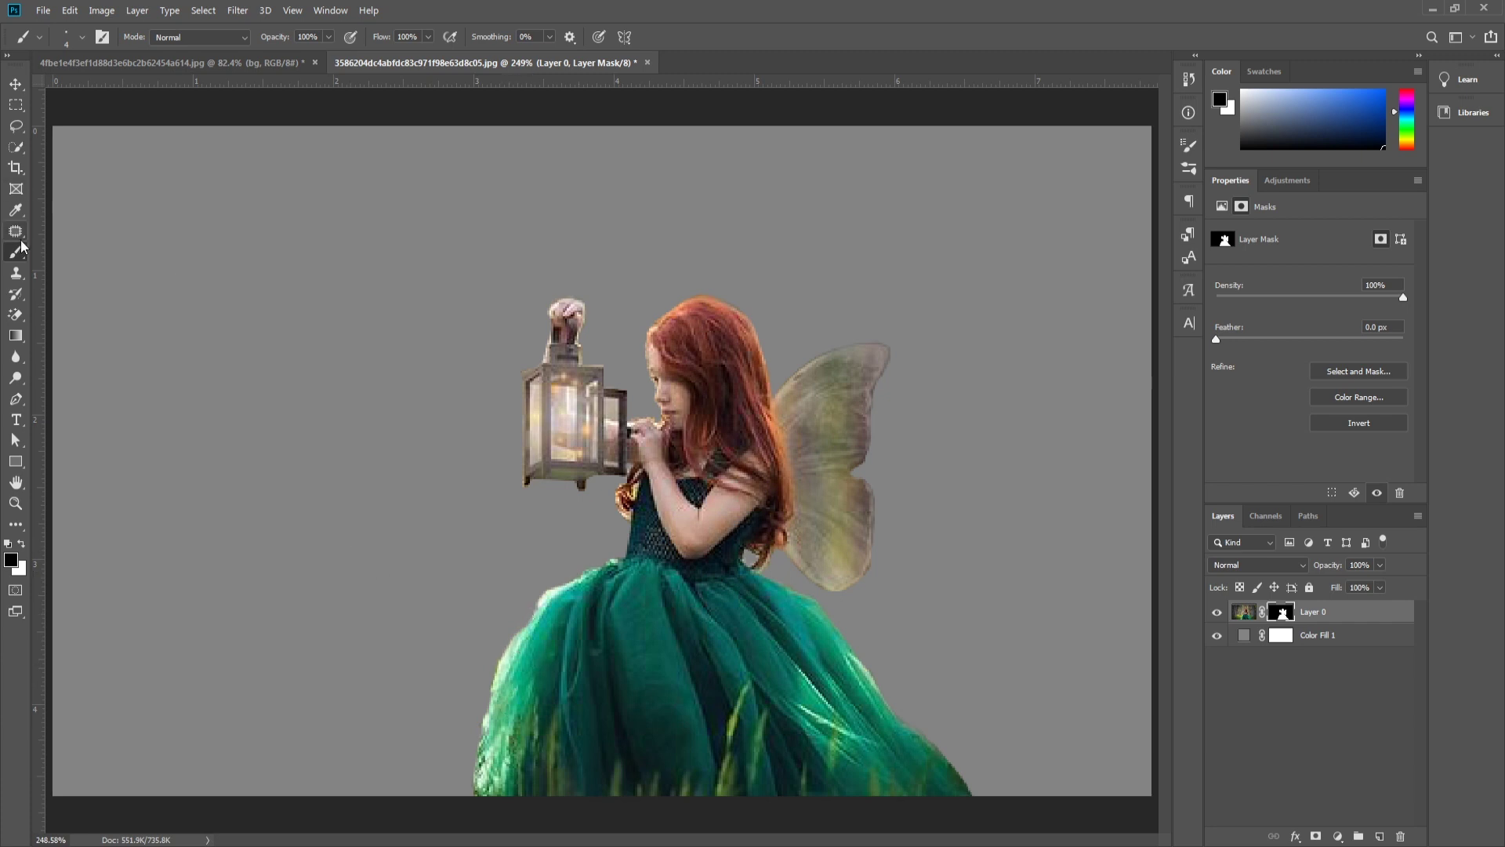
pyautogui.click(15, 84)
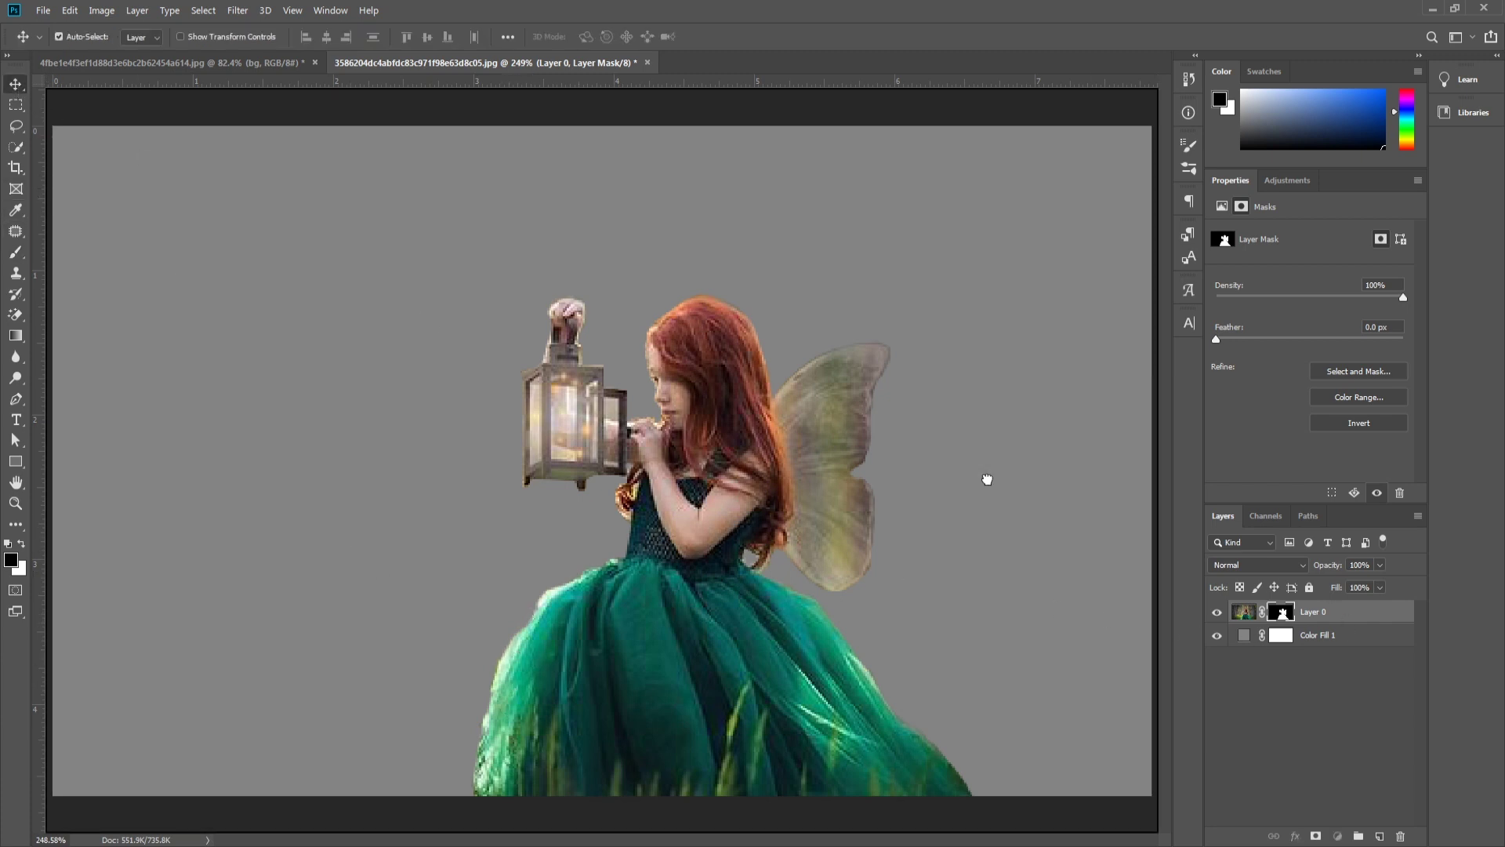
# Step: Drag the cut-out girl into the stormy grass scene and scale her to about 128%
pyautogui.moveTo(988, 477)
pyautogui.mouseDown()
pyautogui.moveTo(620, 510)
pyautogui.moveTo(586, 550)
pyautogui.mouseUp()
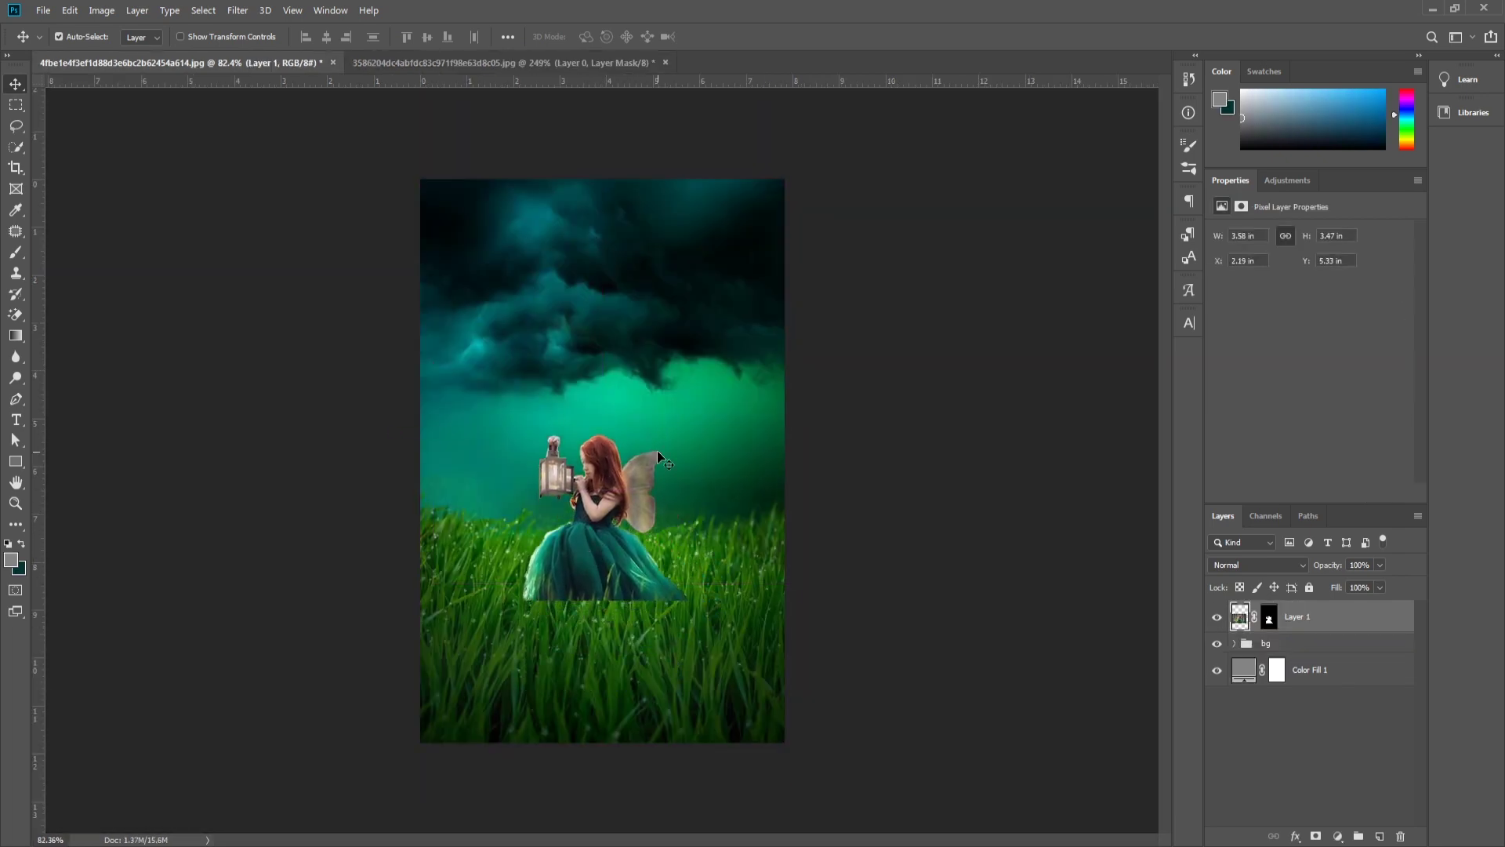
pyautogui.hotkey('ctrl', 't')
pyautogui.moveTo(723, 380); pyautogui.dragTo(847, 313)
pyautogui.moveTo(745, 384); pyautogui.dragTo(692, 396)
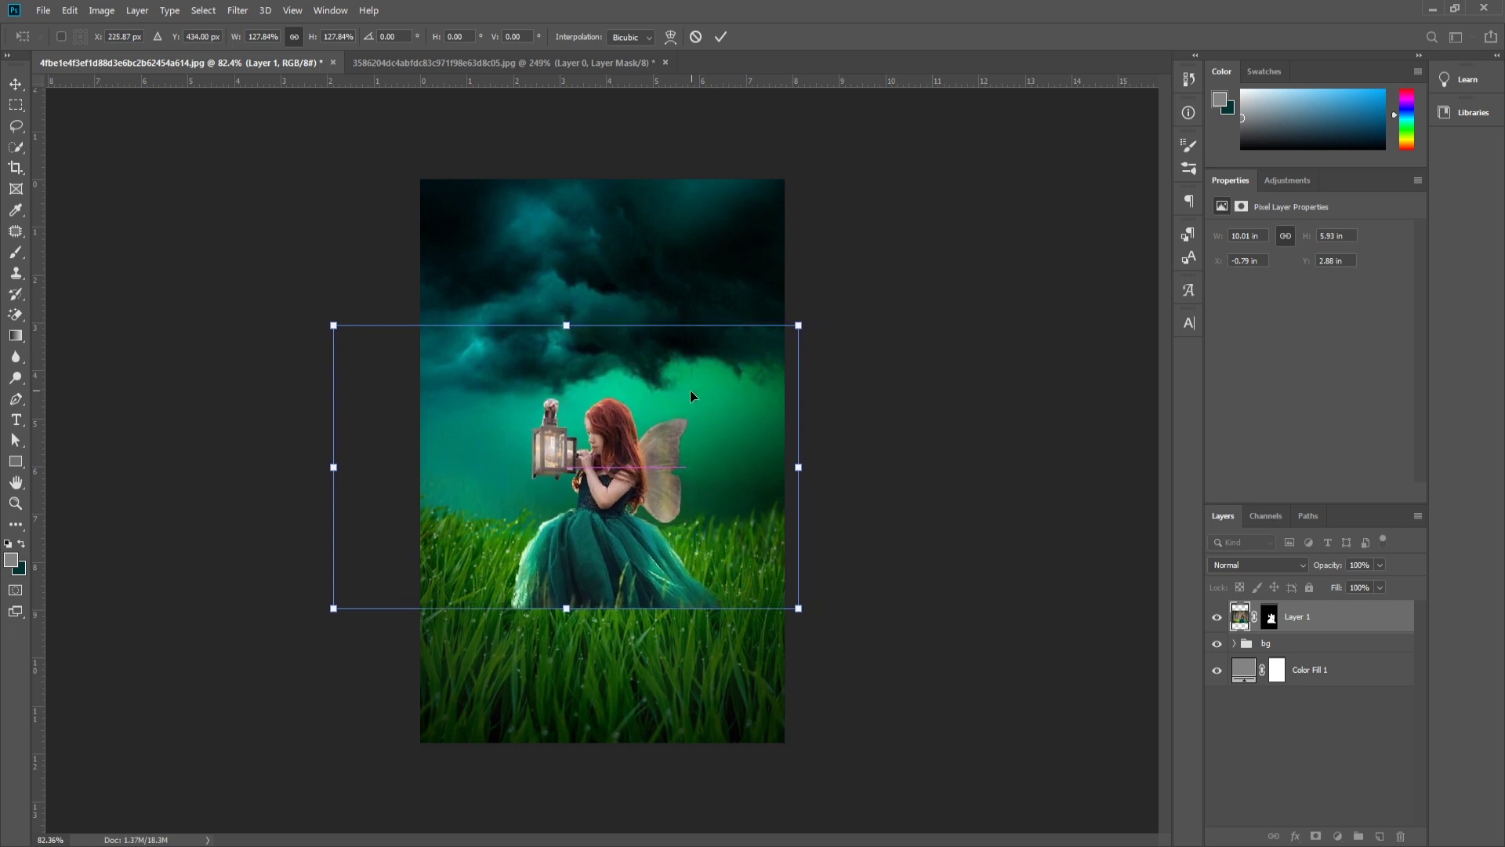
pyautogui.write('225')
pyautogui.press('Return')
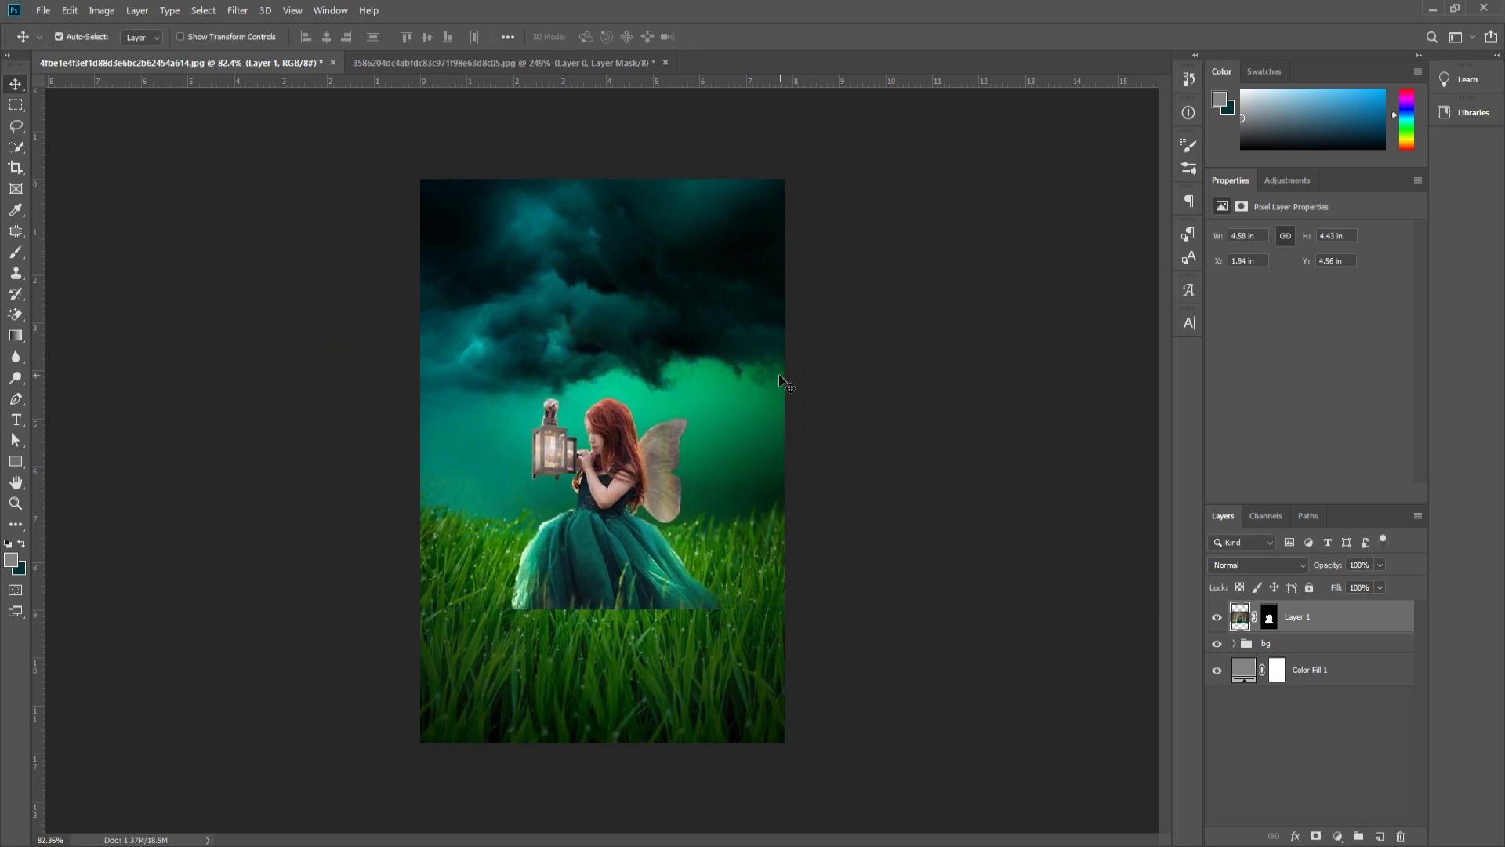
pyautogui.click(1269, 616)
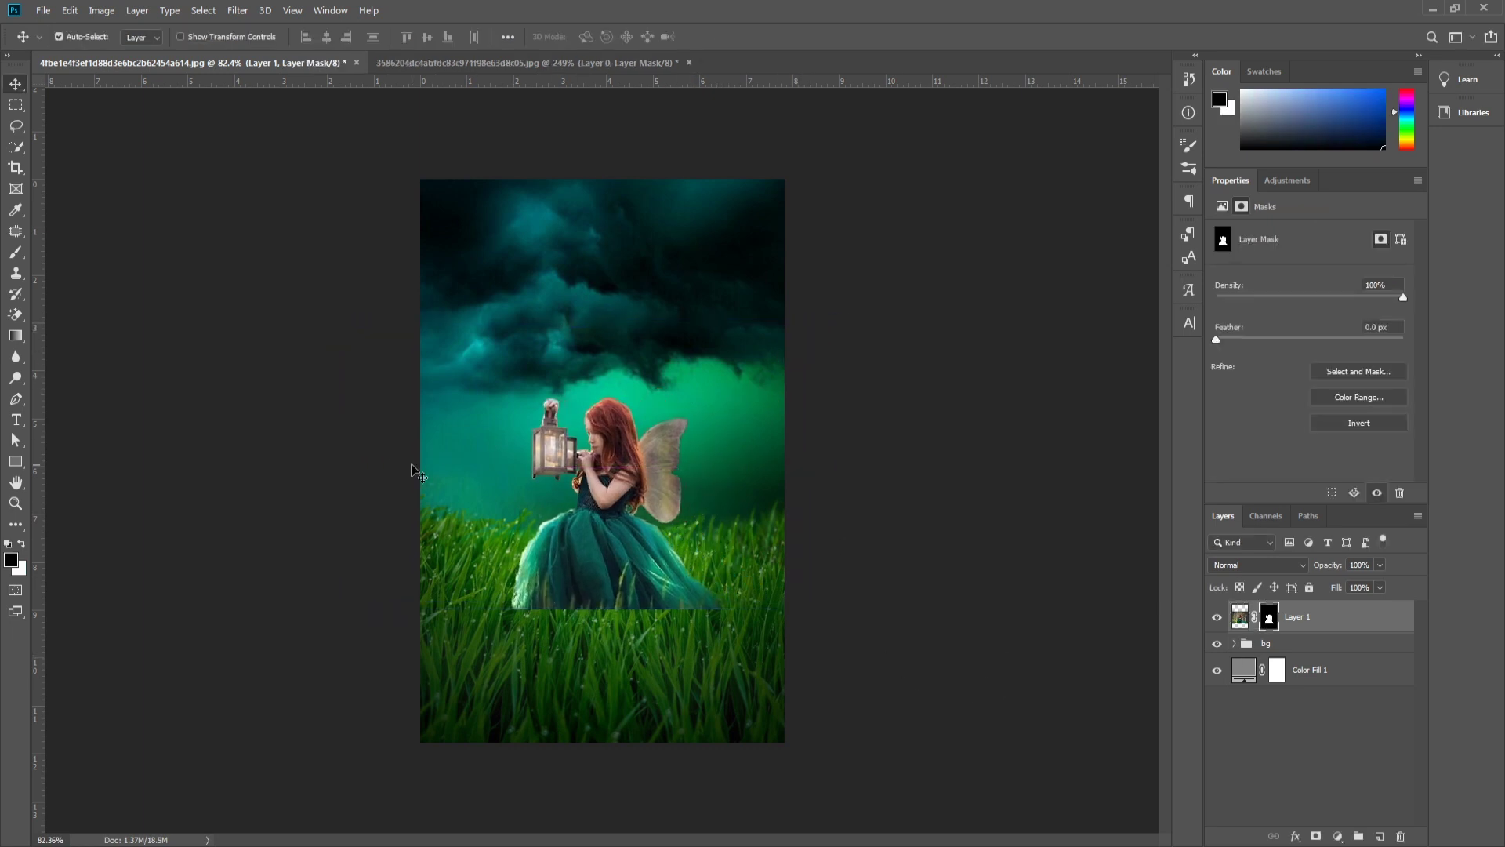
# Step: Paint black on Layer 1's mask with a size-32 brush so grass overlaps the hem
pyautogui.click(16, 252)
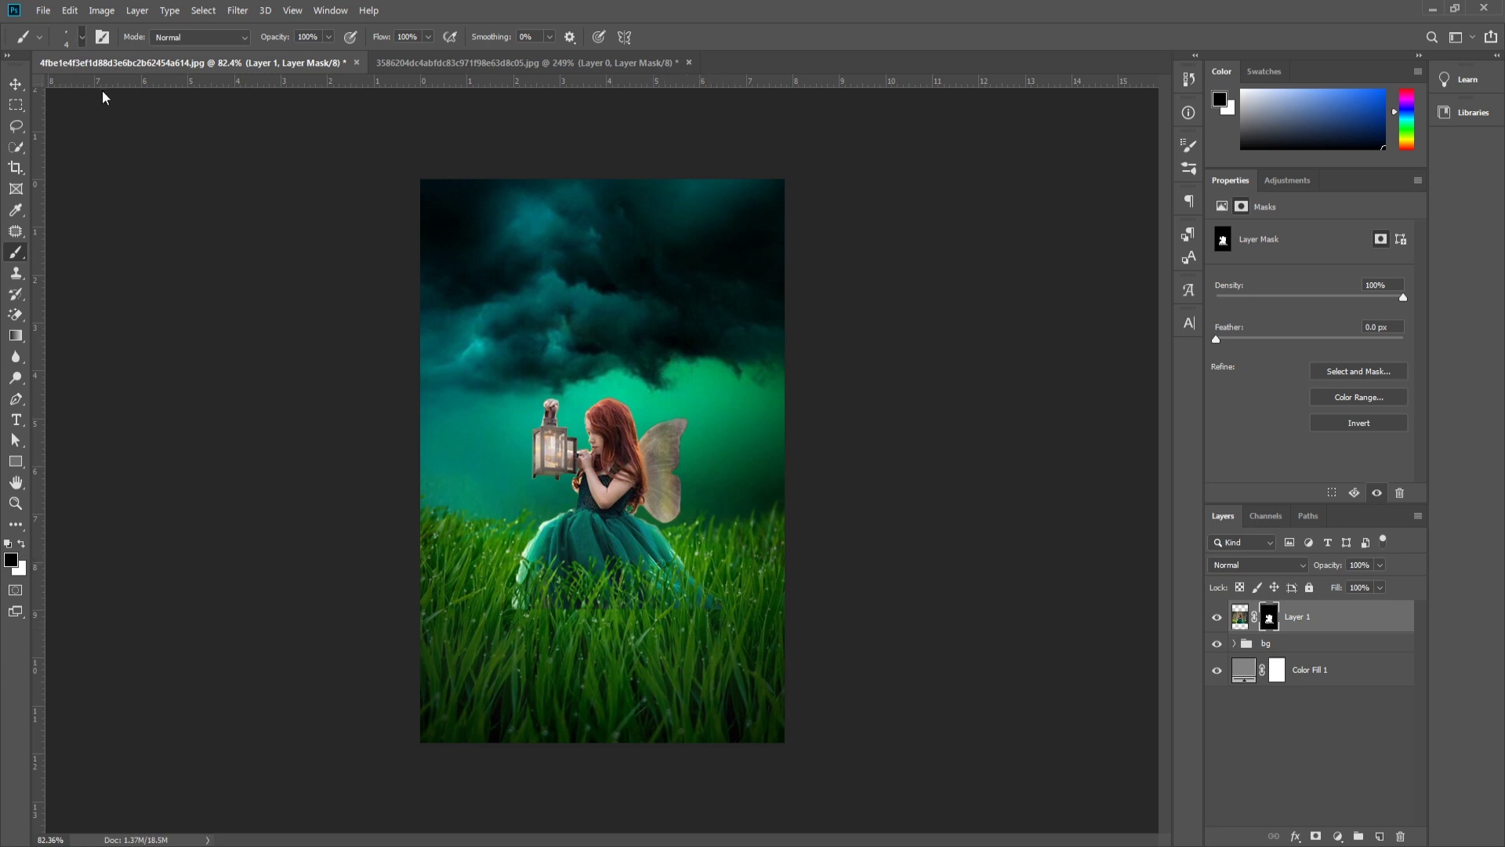
pyautogui.press(']')
pyautogui.press(']')
pyautogui.press(']')
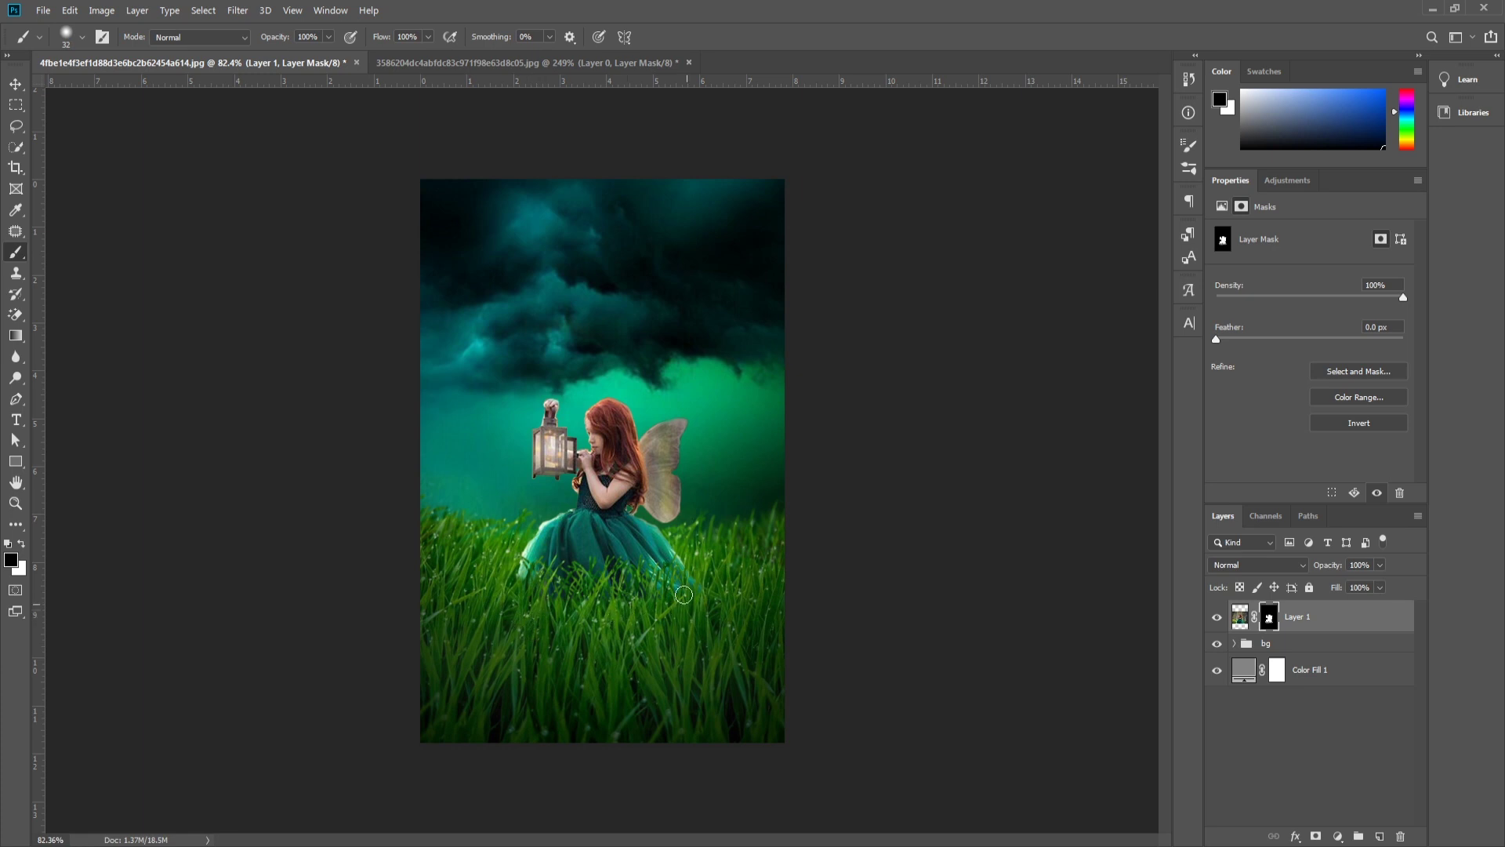
# Step: Scale Layer 1 to about 122% and nudge the fairy slightly up and right
pyautogui.click(16, 84)
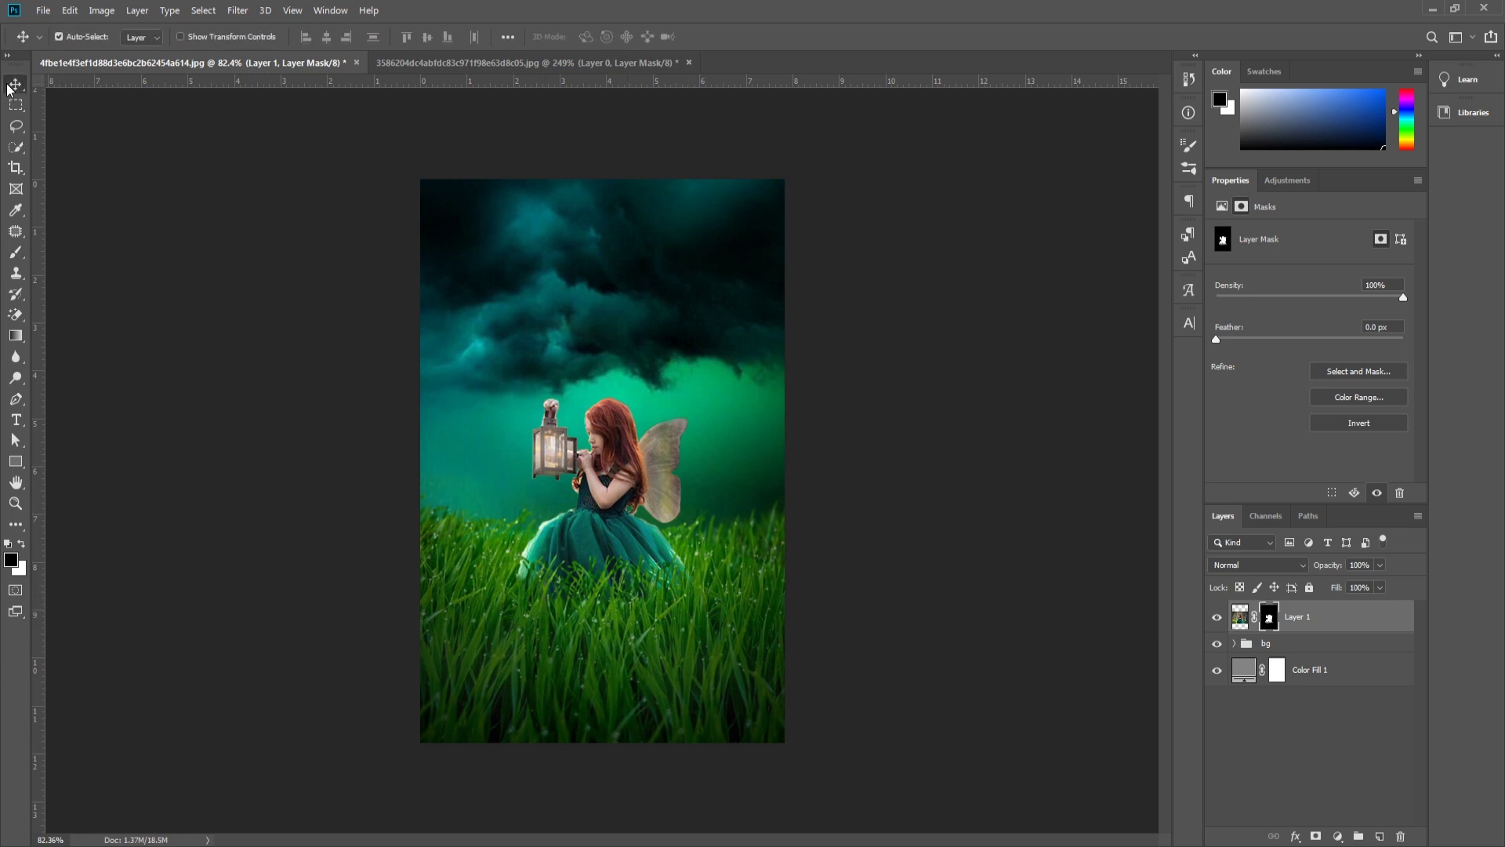
pyautogui.hotkey('ctrl', 't')
pyautogui.moveTo(770, 606); pyautogui.dragTo(735, 590)
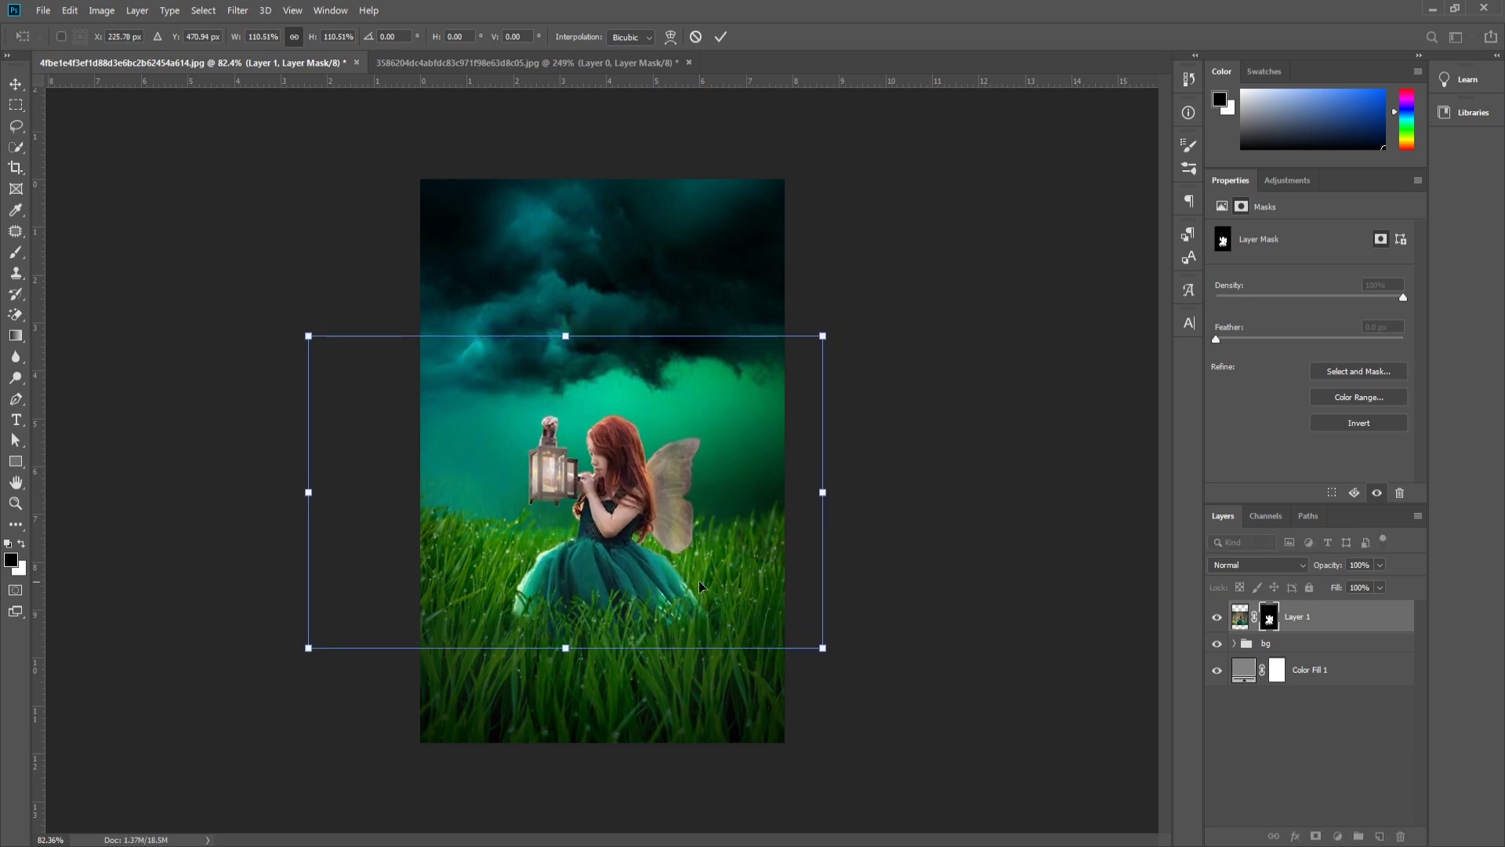
pyautogui.moveTo(735, 590)
pyautogui.mouseDown()
pyautogui.moveTo(757, 604)
pyautogui.moveTo(747, 585)
pyautogui.mouseUp()
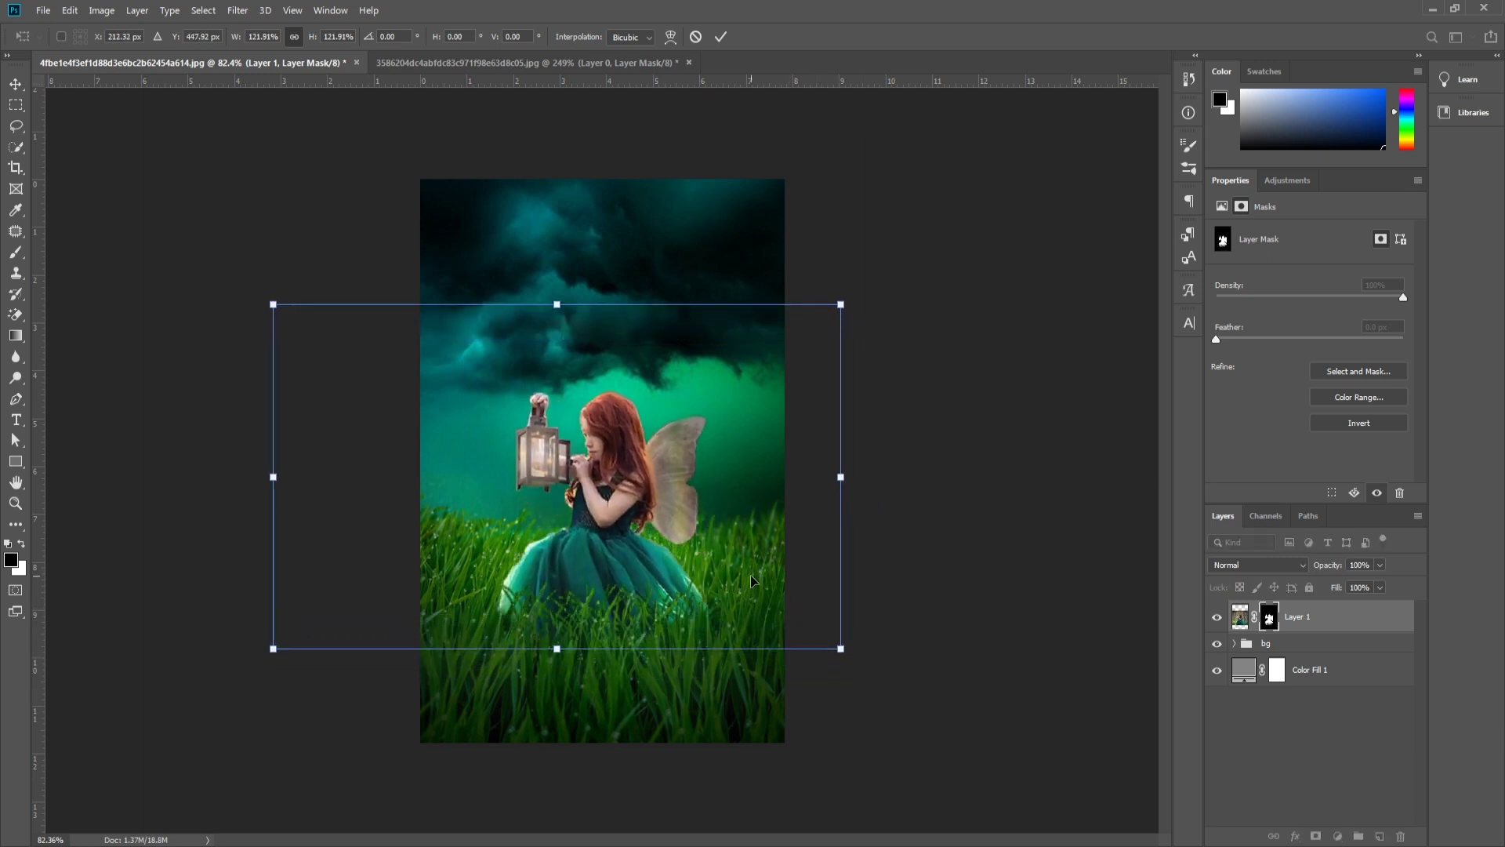
pyautogui.press('Return')
pyautogui.moveTo(604, 526); pyautogui.dragTo(605, 515)
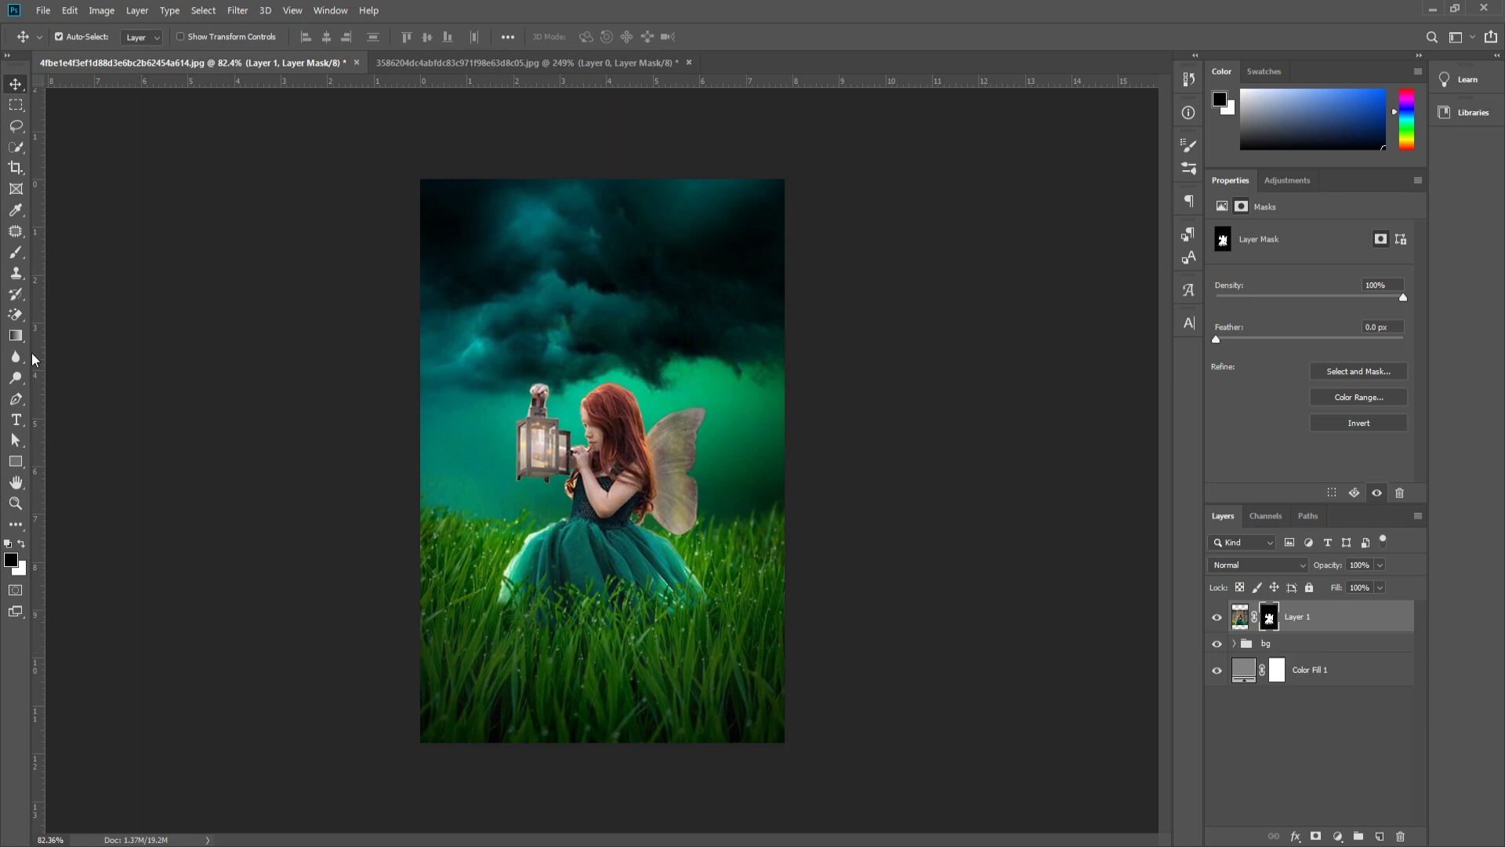
pyautogui.click(16, 251)
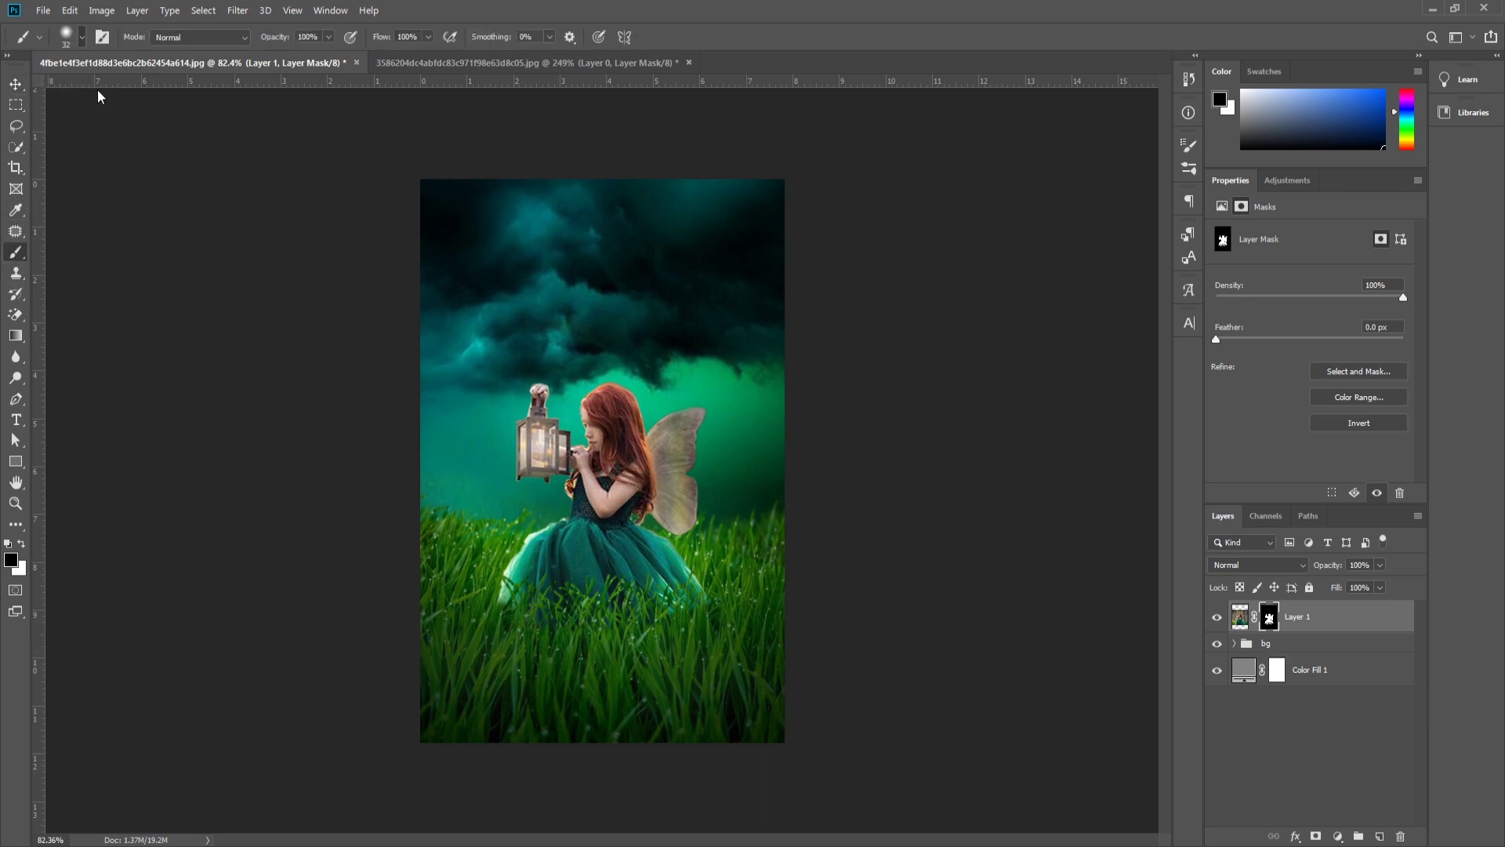
pyautogui.press('[')
pyautogui.press('[')
pyautogui.press('[')
pyautogui.click(16, 83)
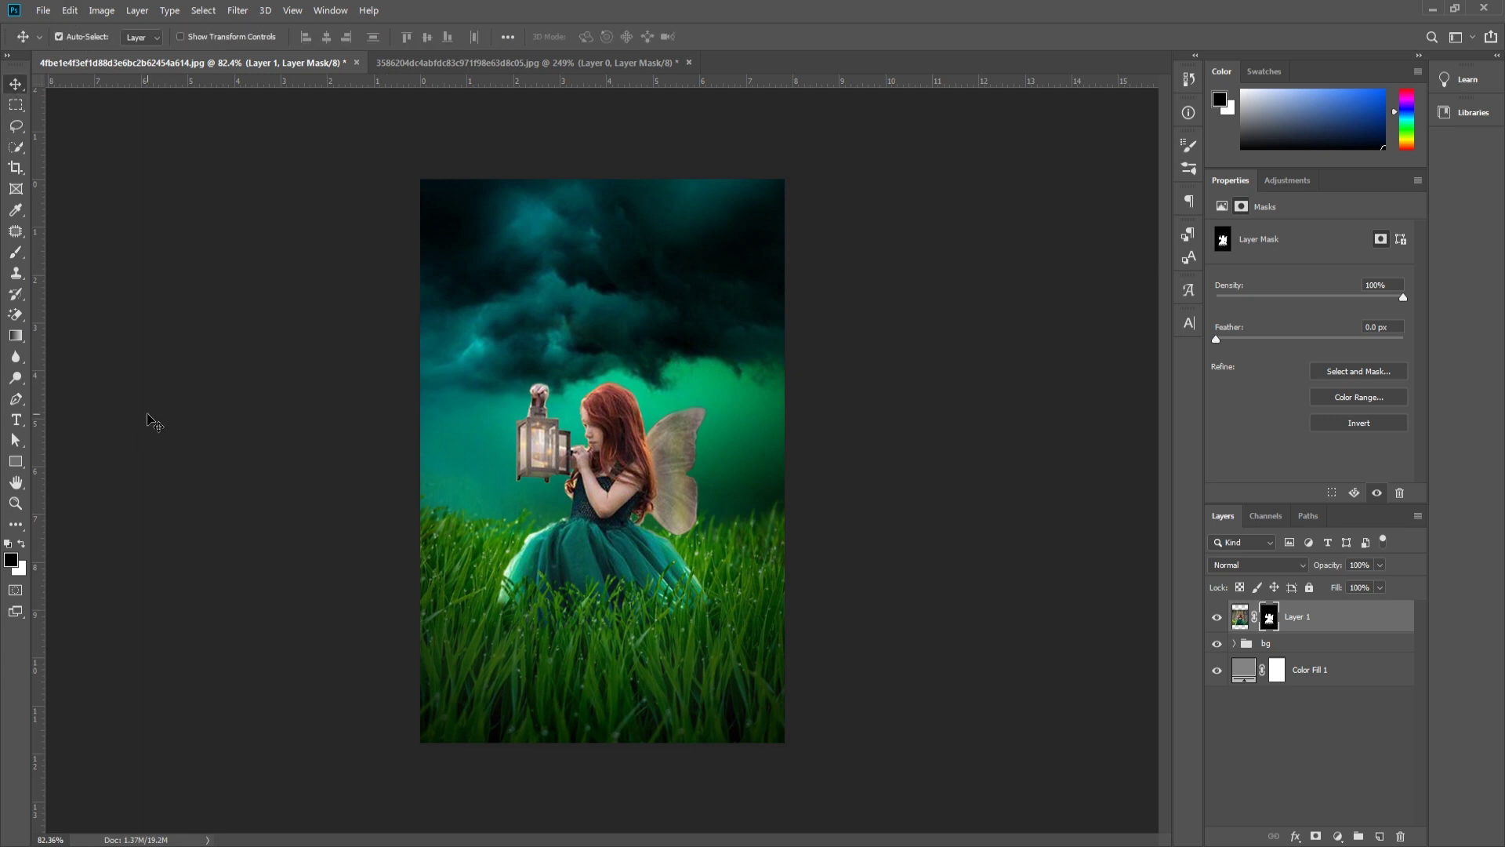
pyautogui.click(1317, 627)
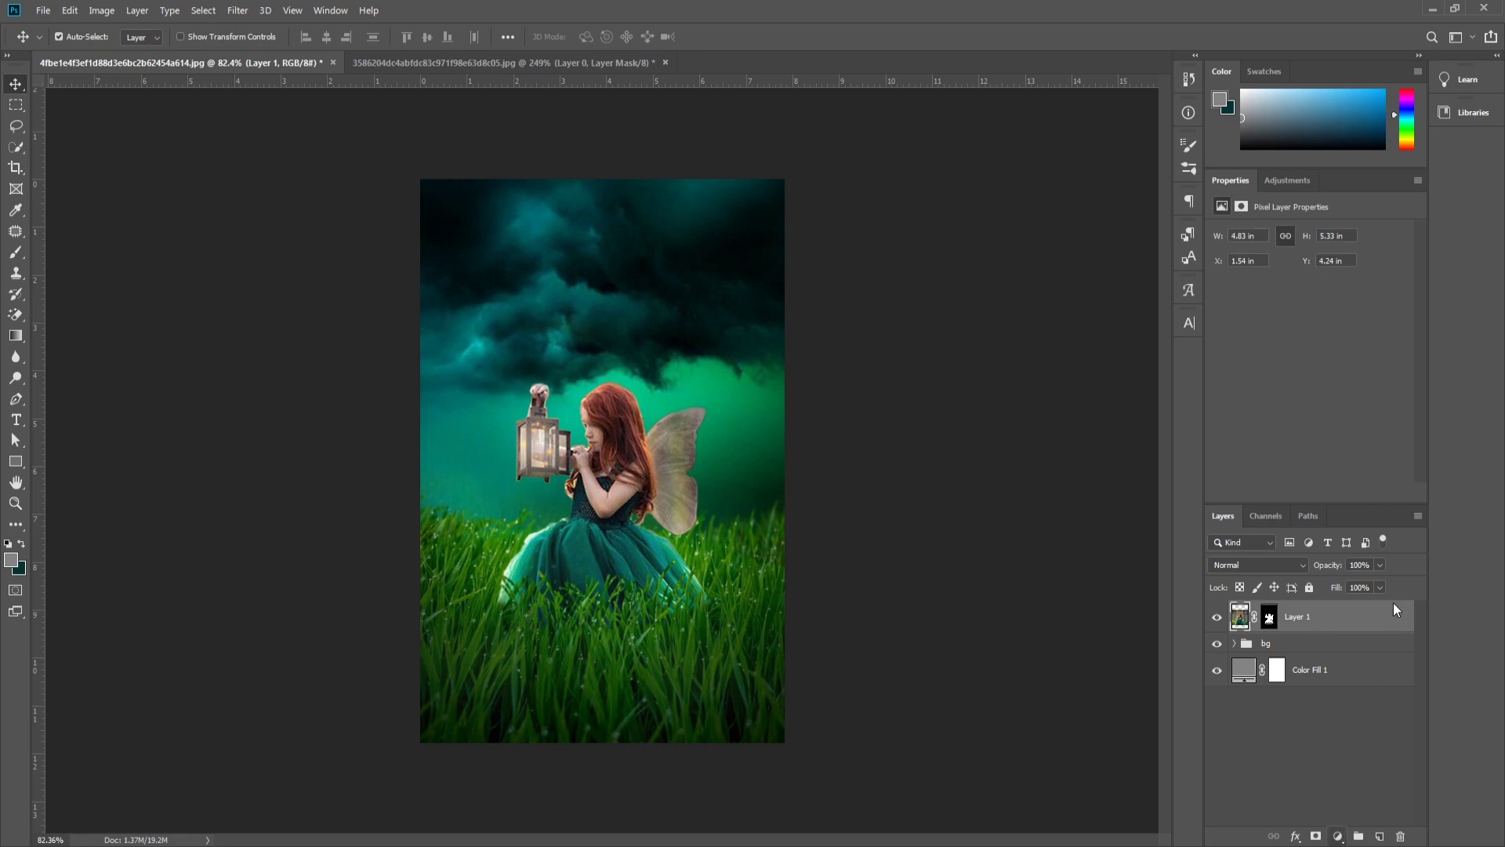
# Step: Add a Brightness/Contrast adjustment with brightness about -88 and contrast 36
pyautogui.press('F2')
pyautogui.moveTo(1309, 278); pyautogui.dragTo(1286, 280)
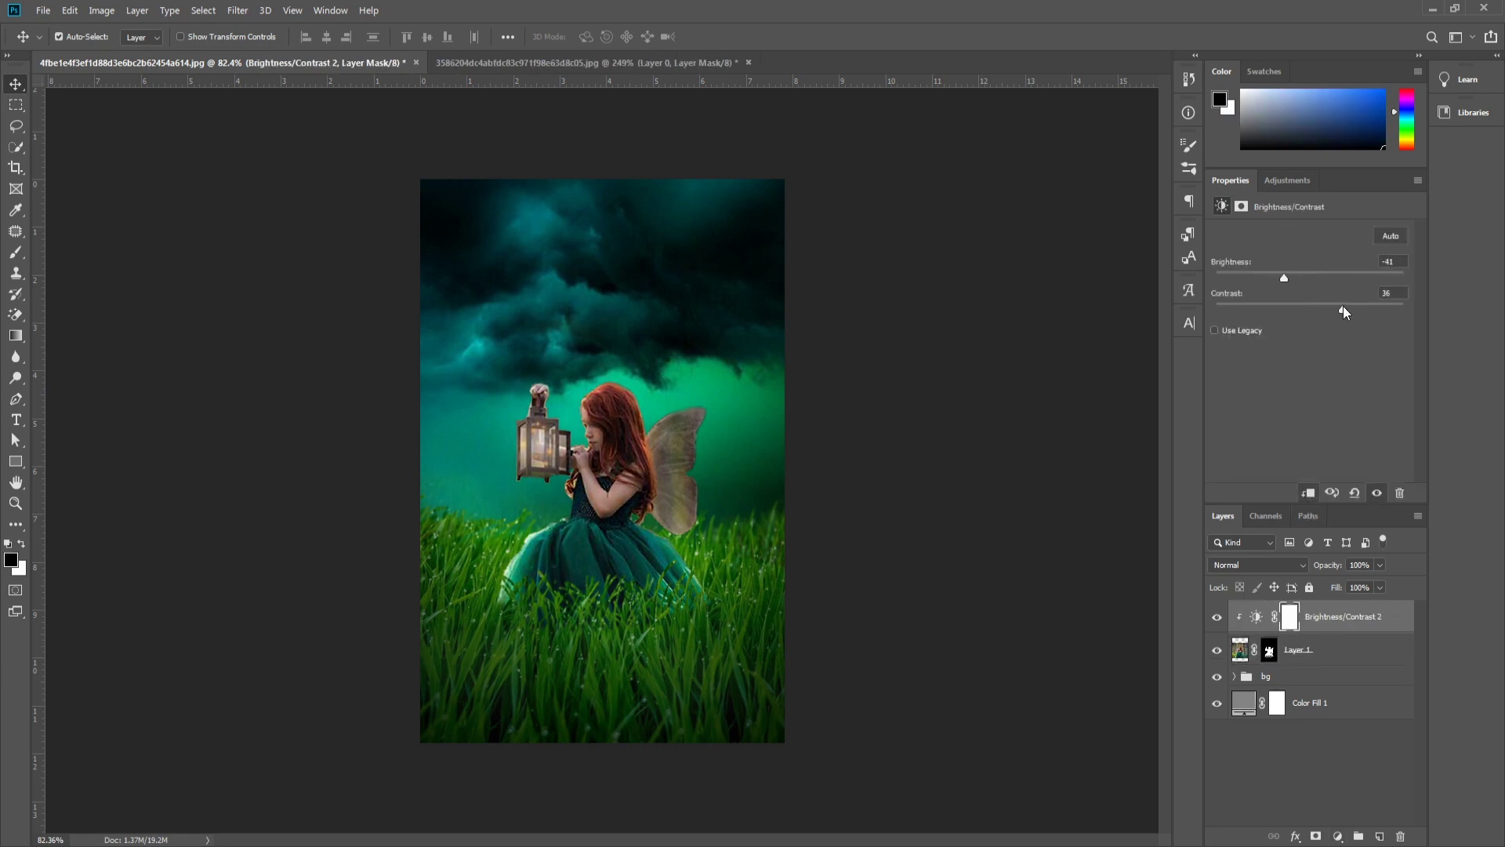
pyautogui.moveTo(1281, 278); pyautogui.dragTo(1255, 280)
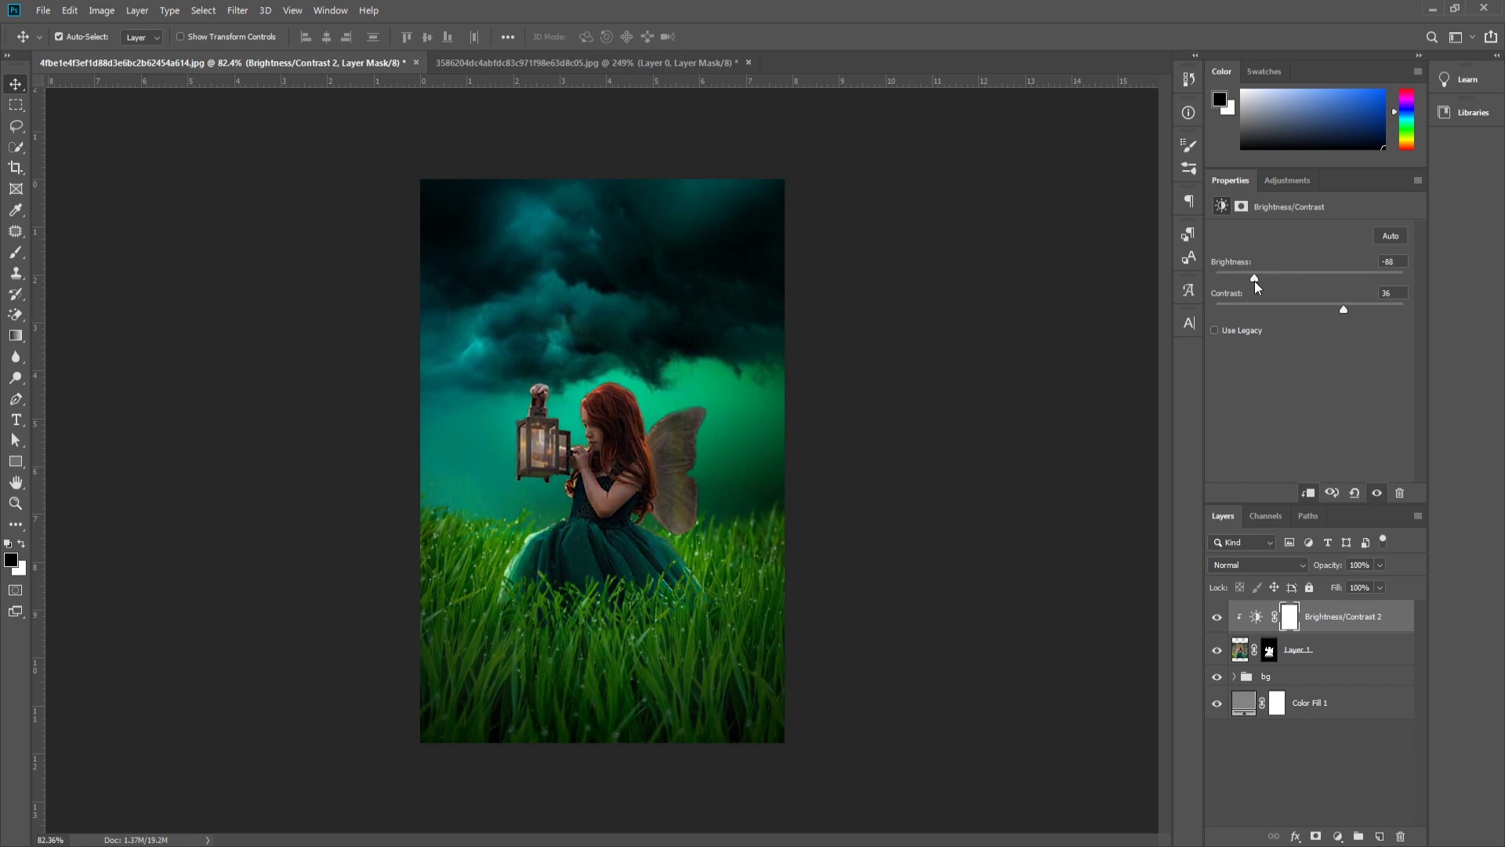
pyautogui.moveTo(1326, 314); pyautogui.dragTo(1360, 319)
# Step: Add a Vibrance layer clipped to the girl: Vibrance +6, Saturation +27
pyautogui.moveTo(1321, 248)
pyautogui.mouseDown()
pyautogui.moveTo(1283, 252)
pyautogui.moveTo(1315, 254)
pyautogui.moveTo(1327, 285)
pyautogui.moveTo(1314, 285)
pyautogui.mouseUp()
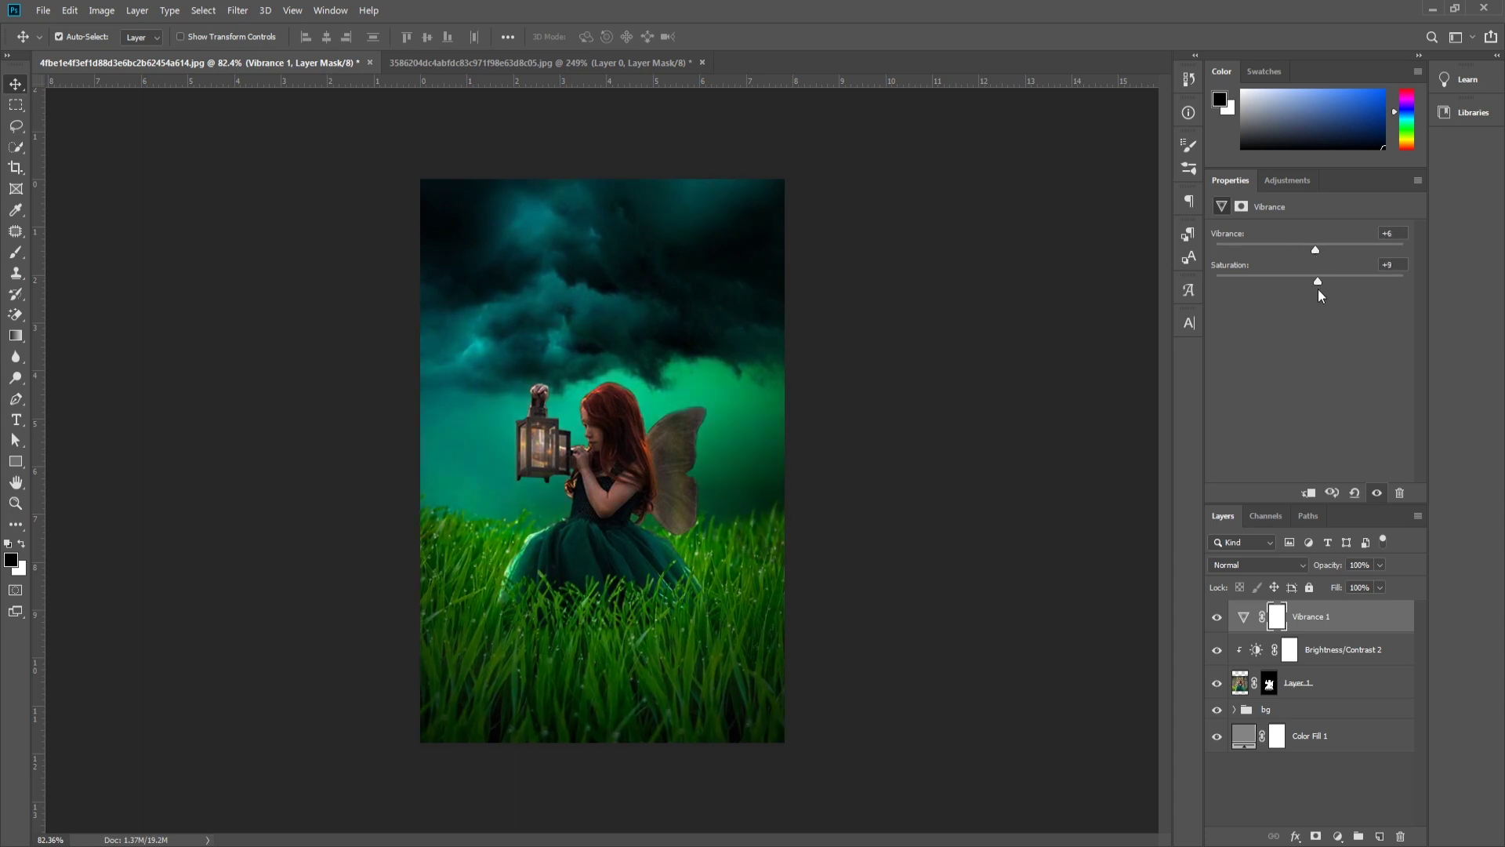
pyautogui.click(1309, 494)
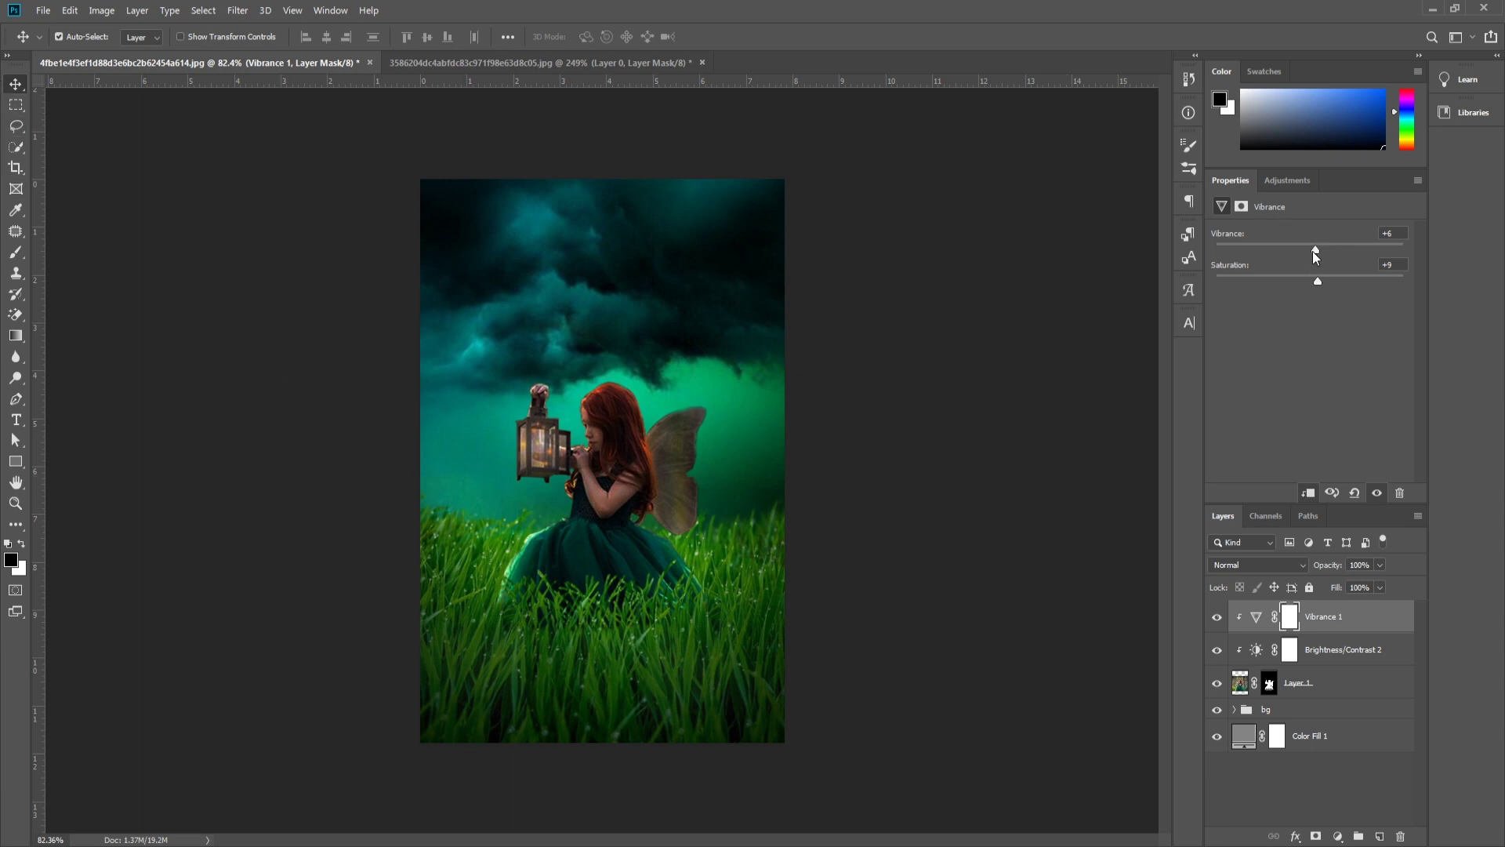
pyautogui.moveTo(1338, 248)
pyautogui.mouseDown()
pyautogui.moveTo(1296, 248)
pyautogui.moveTo(1344, 286)
pyautogui.moveTo(1326, 290)
pyautogui.mouseUp()
# Step: Add an unclipped Curves layer with a lowered shadow point and an added highlight point
pyautogui.click(1338, 836)
pyautogui.click(1356, 645)
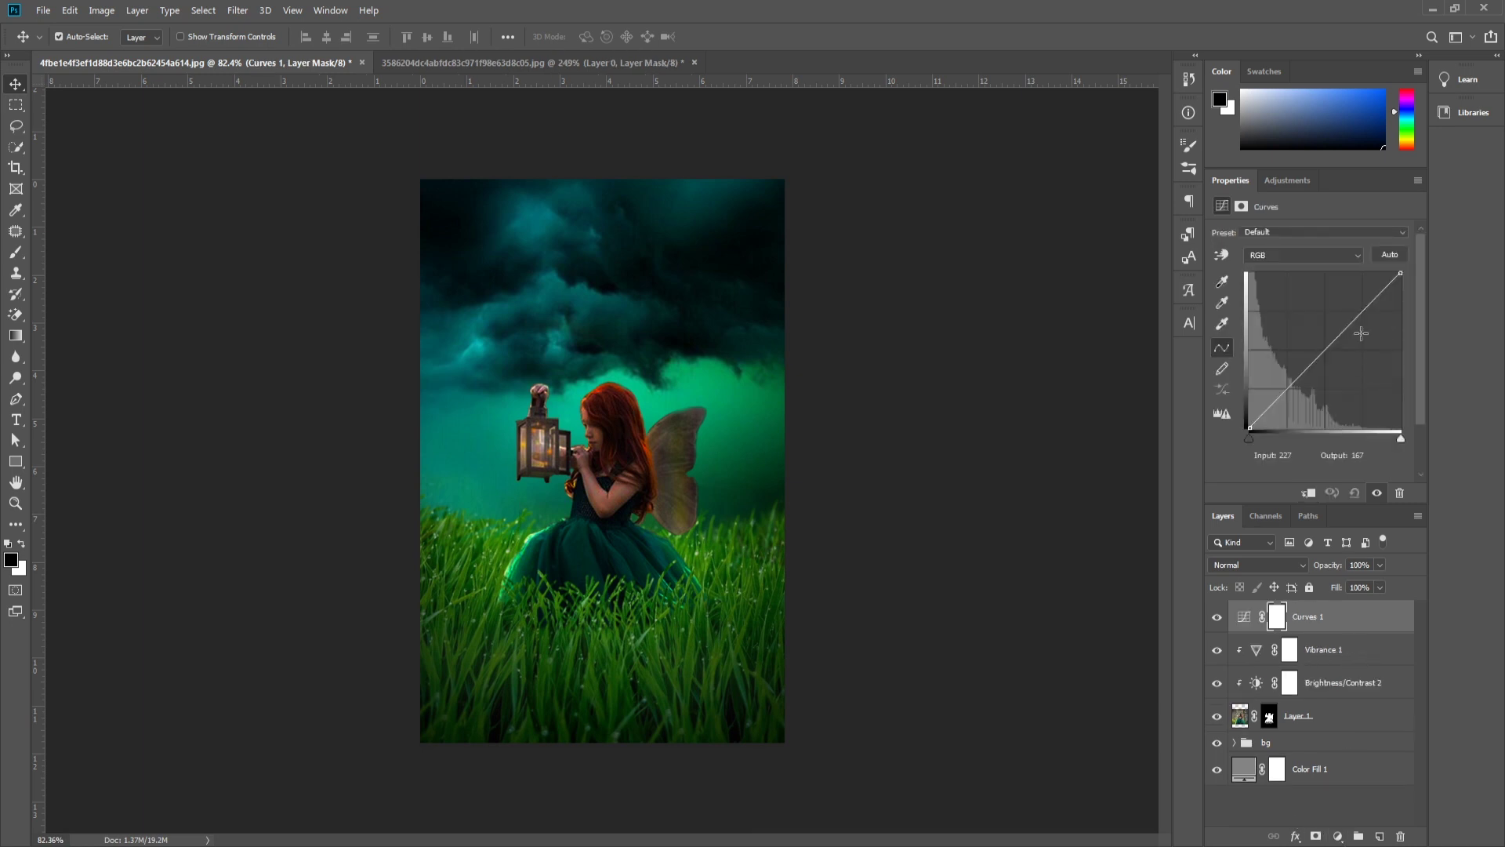
pyautogui.moveTo(1286, 392); pyautogui.dragTo(1286, 397)
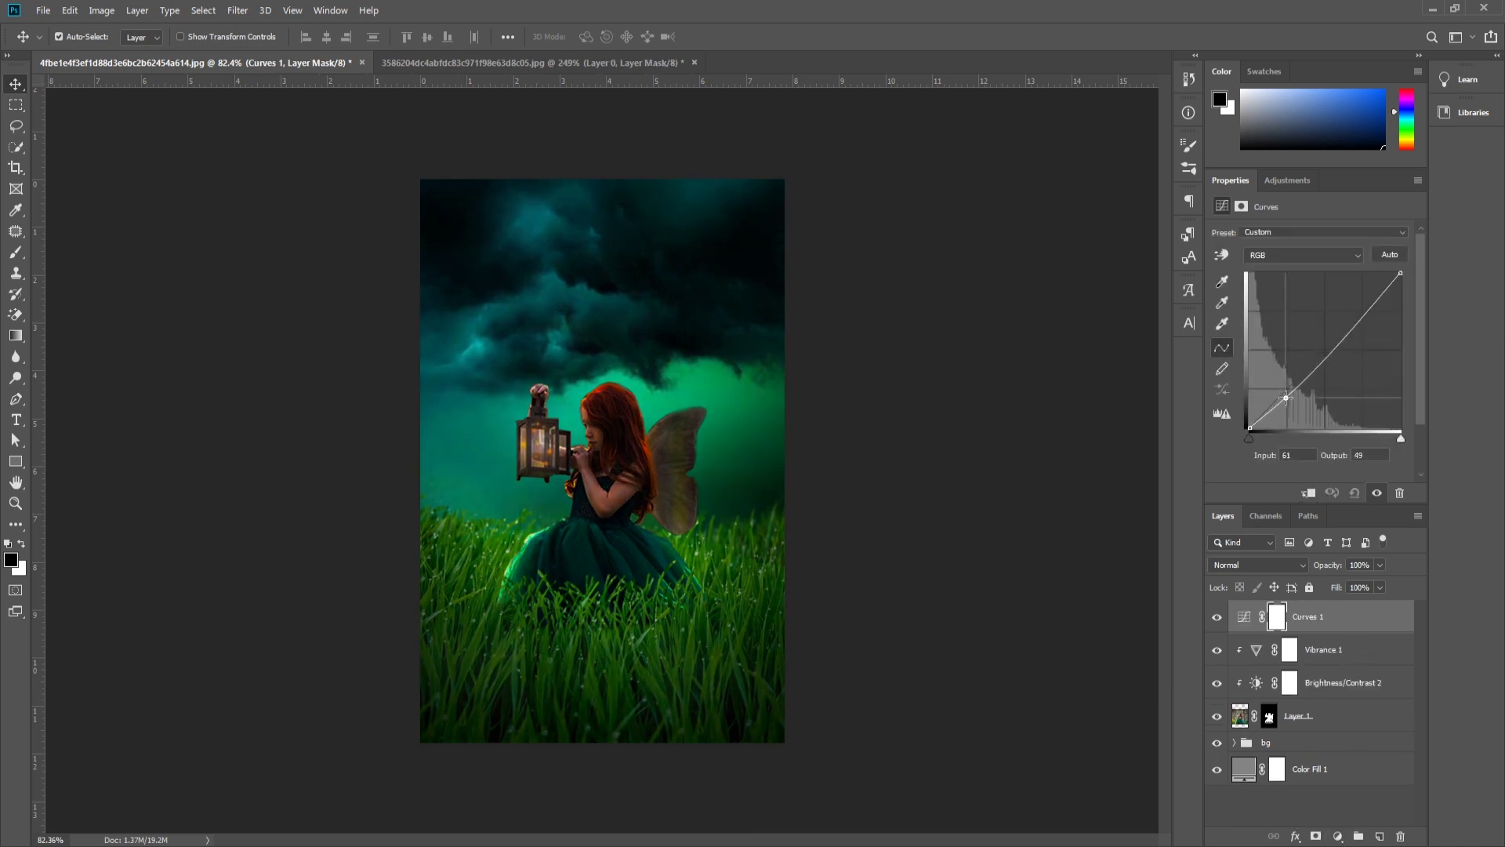
pyautogui.click(1309, 492)
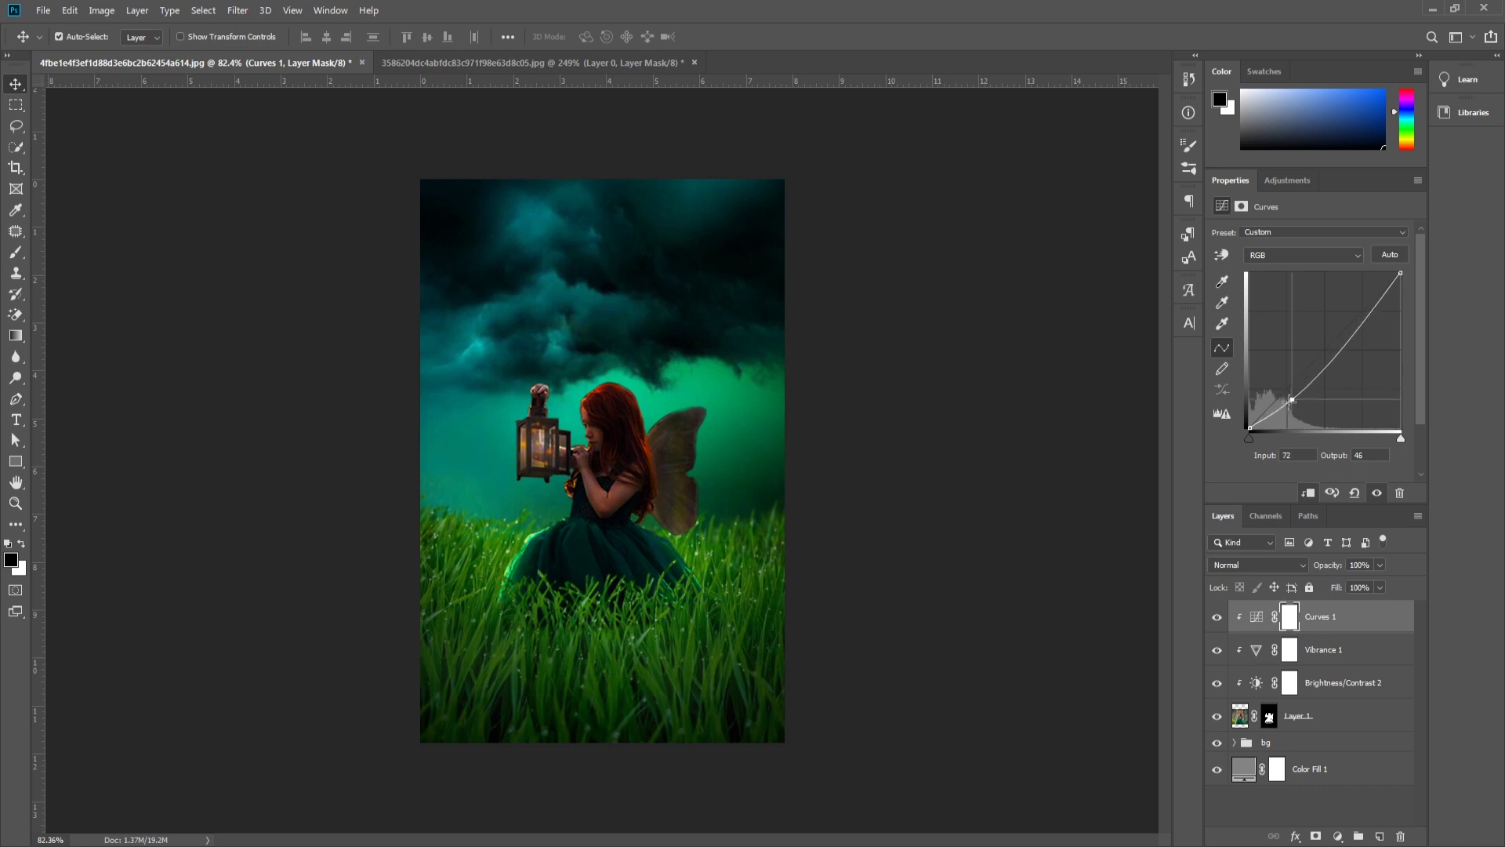
pyautogui.moveTo(1286, 397); pyautogui.dragTo(1286, 391)
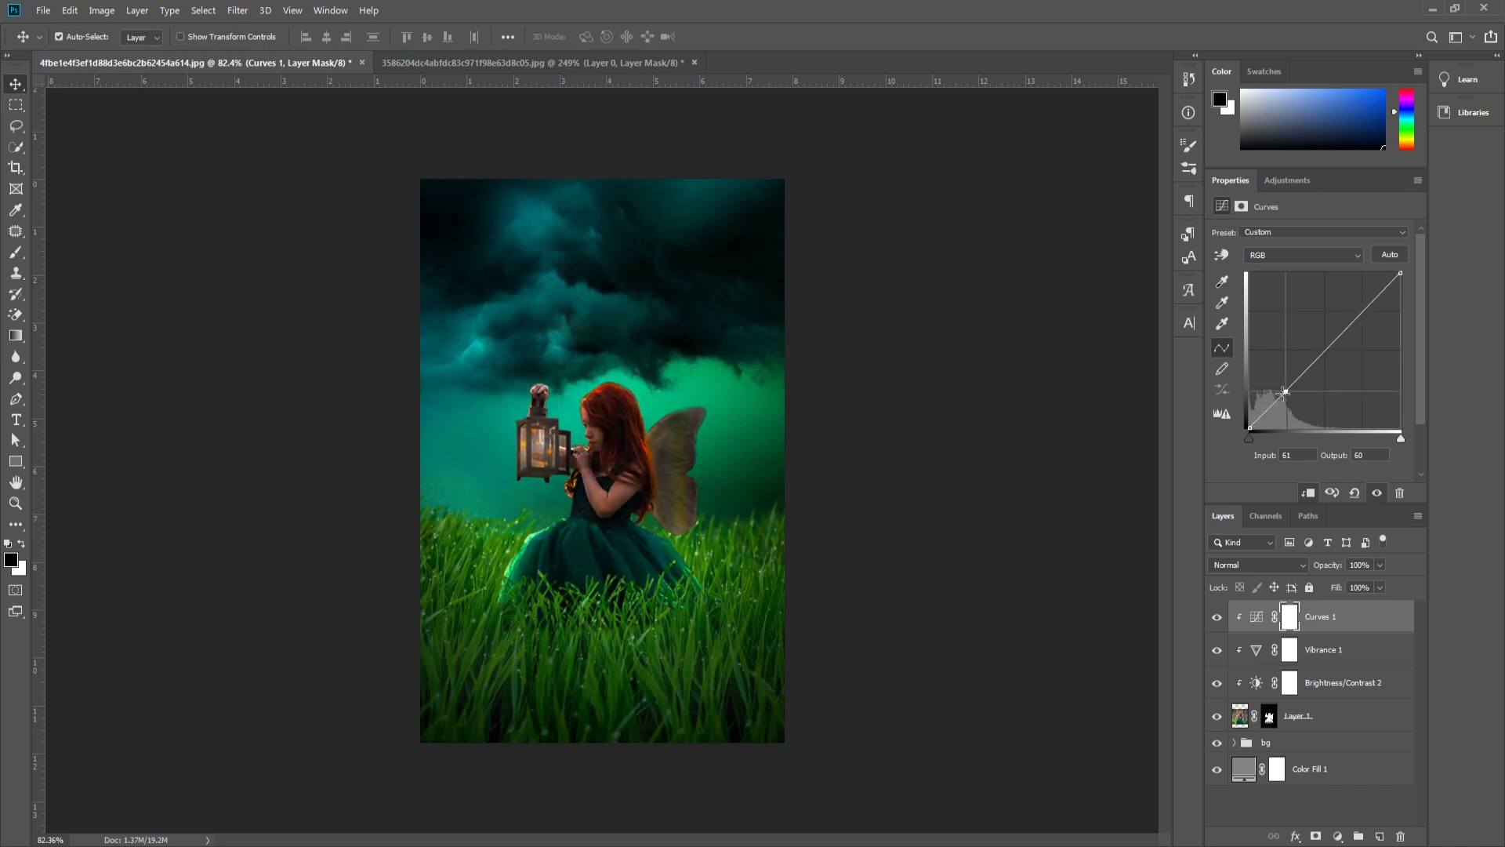
pyautogui.click(1307, 493)
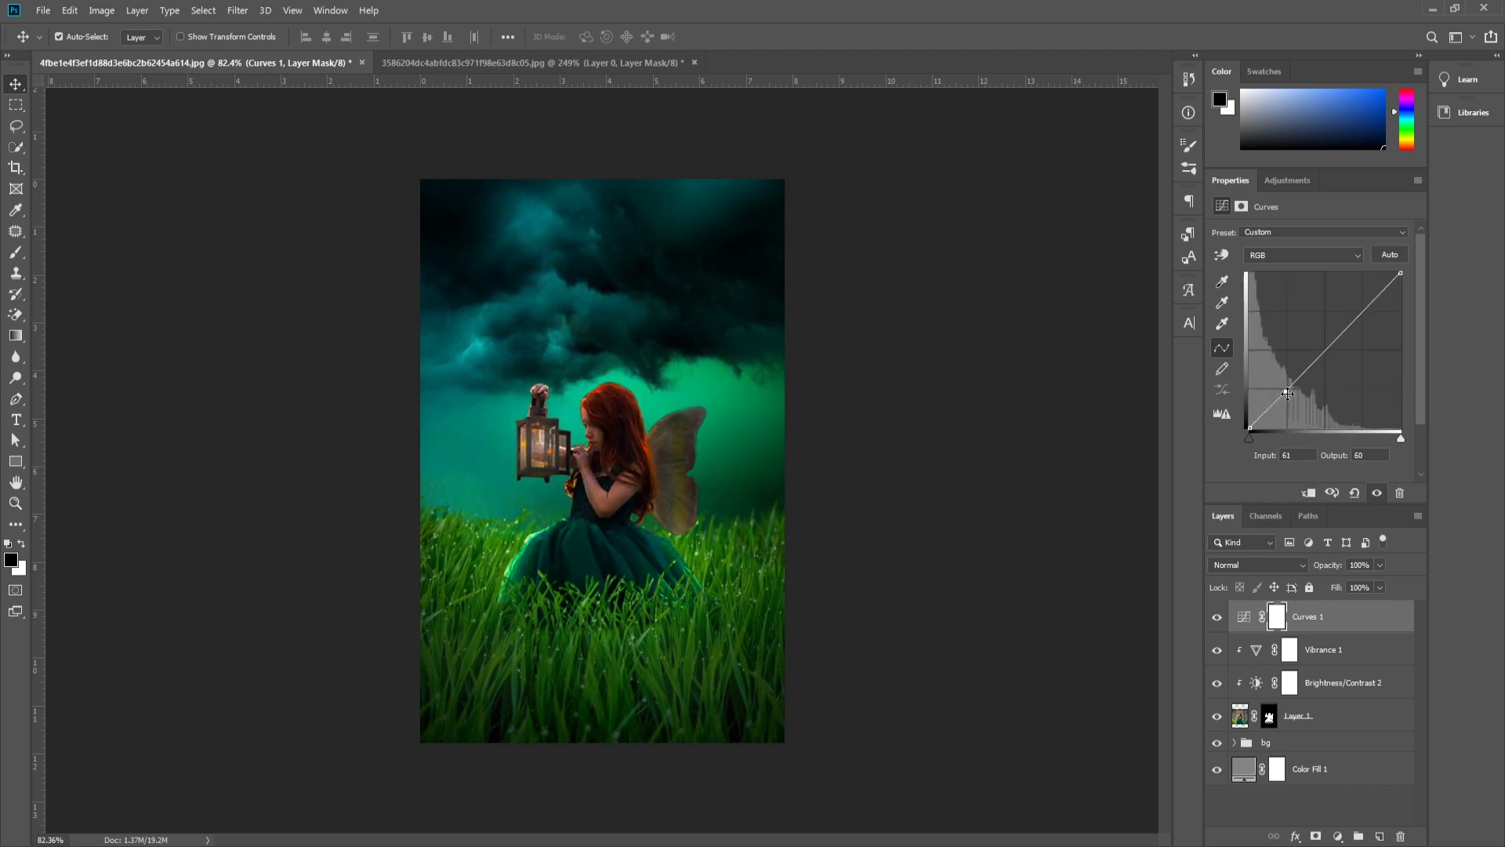
pyautogui.moveTo(1286, 392); pyautogui.dragTo(1332, 355)
pyautogui.moveTo(1382, 301); pyautogui.dragTo(1374, 303)
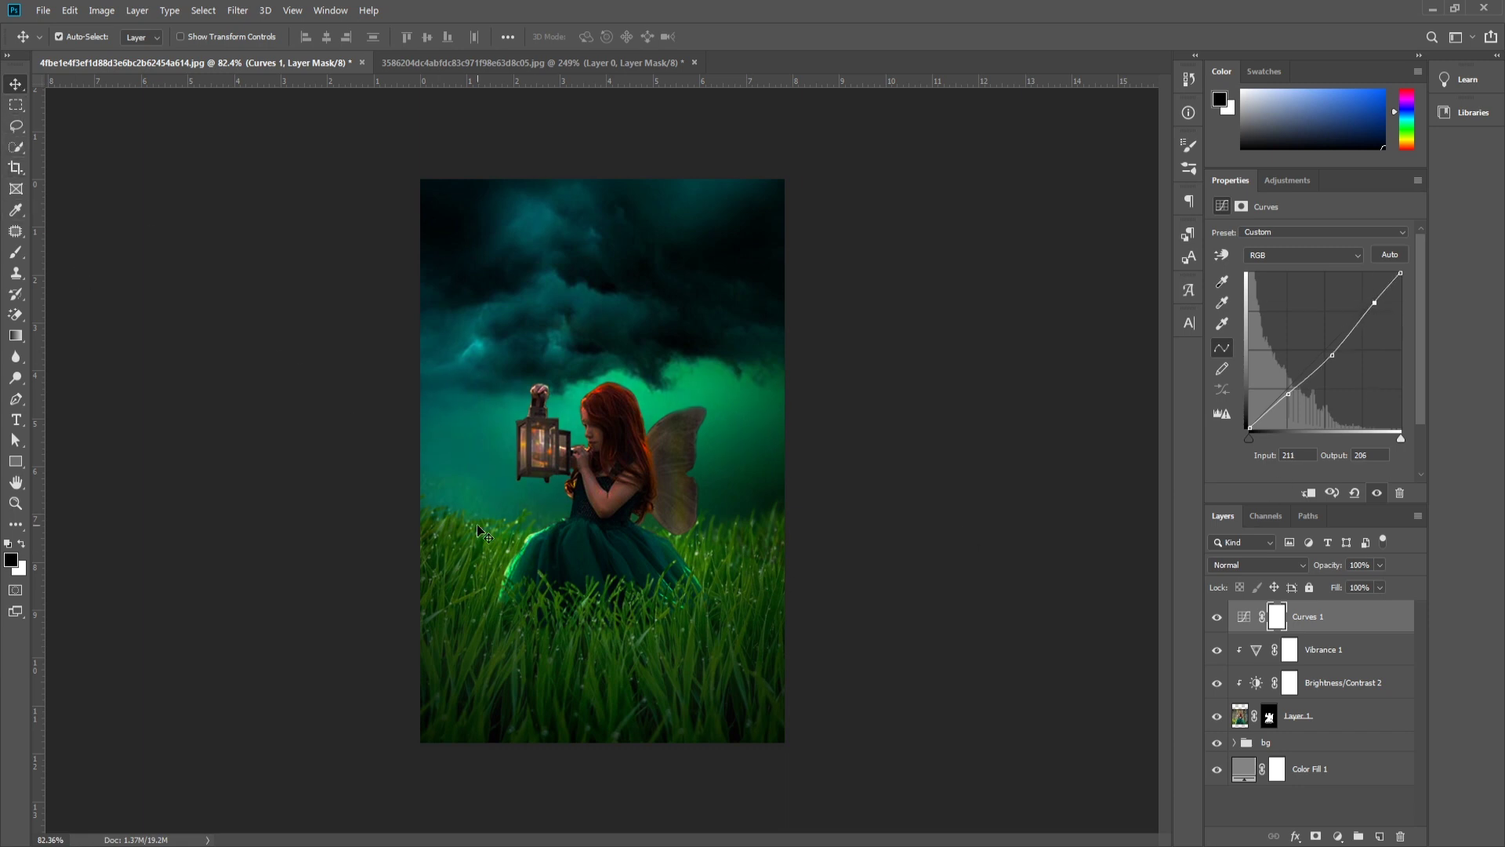
pyautogui.click(1325, 629)
pyautogui.click(1343, 660)
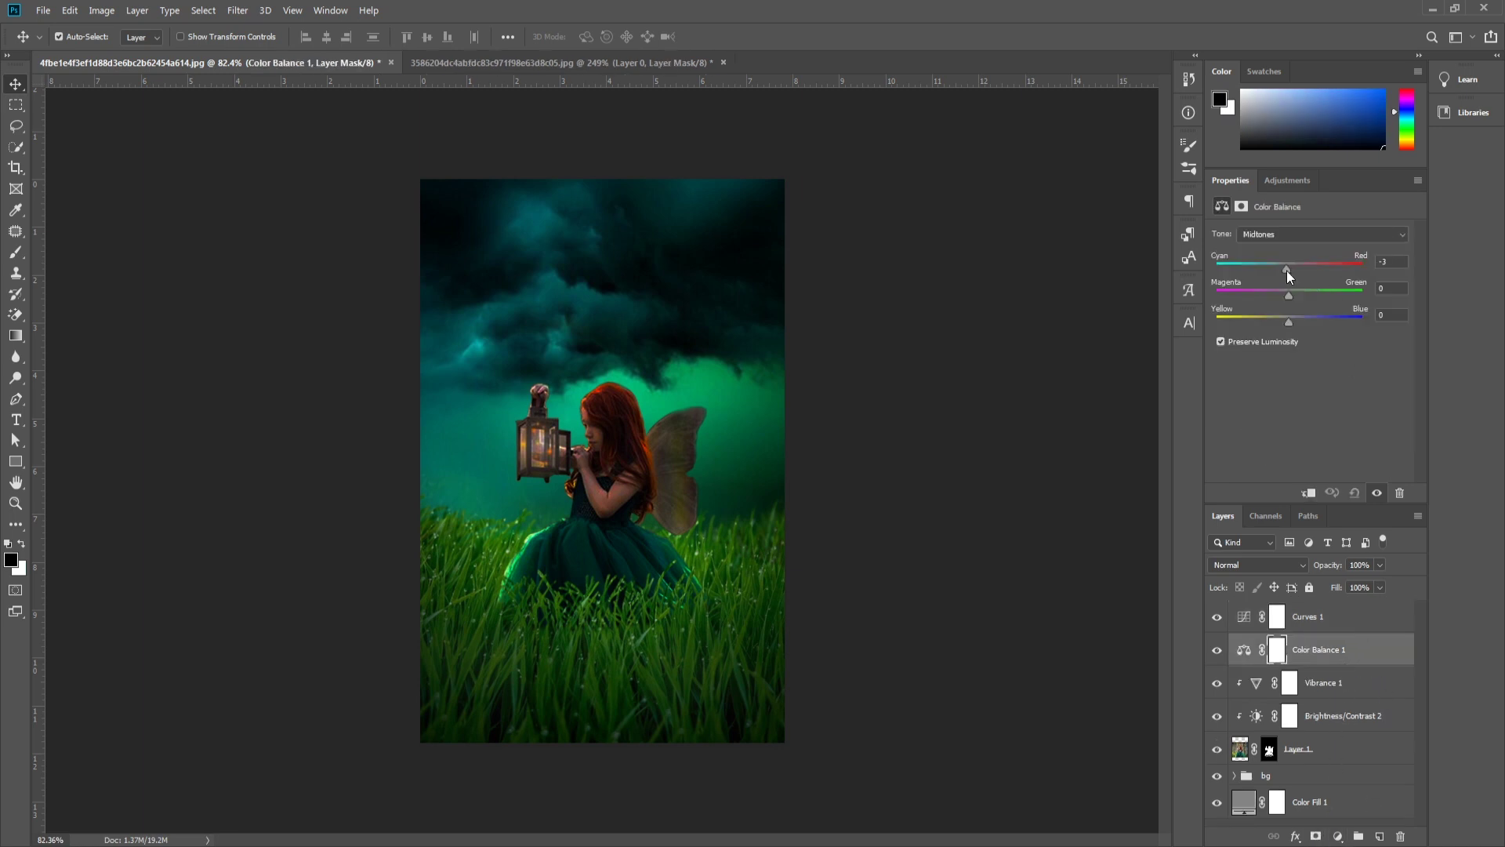
# Step: Set clipped Color Balance midtones to -12, +9, +18, and pull a Curves 1 shadow point down
pyautogui.moveTo(1294, 273)
pyautogui.mouseDown()
pyautogui.moveTo(1283, 298)
pyautogui.moveTo(1301, 322)
pyautogui.mouseUp()
pyautogui.click(1309, 493)
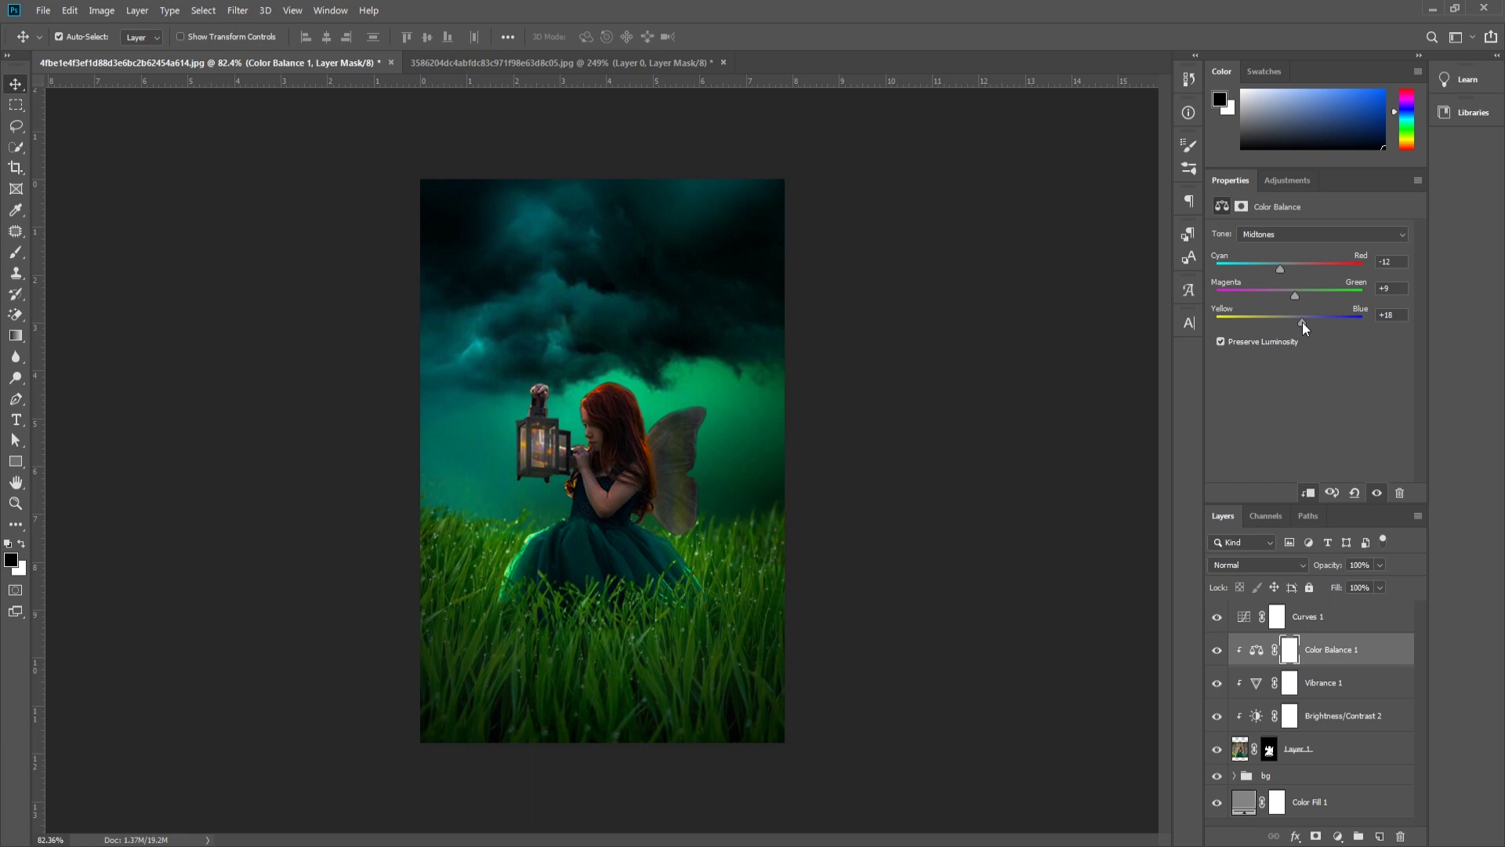
pyautogui.click(1302, 616)
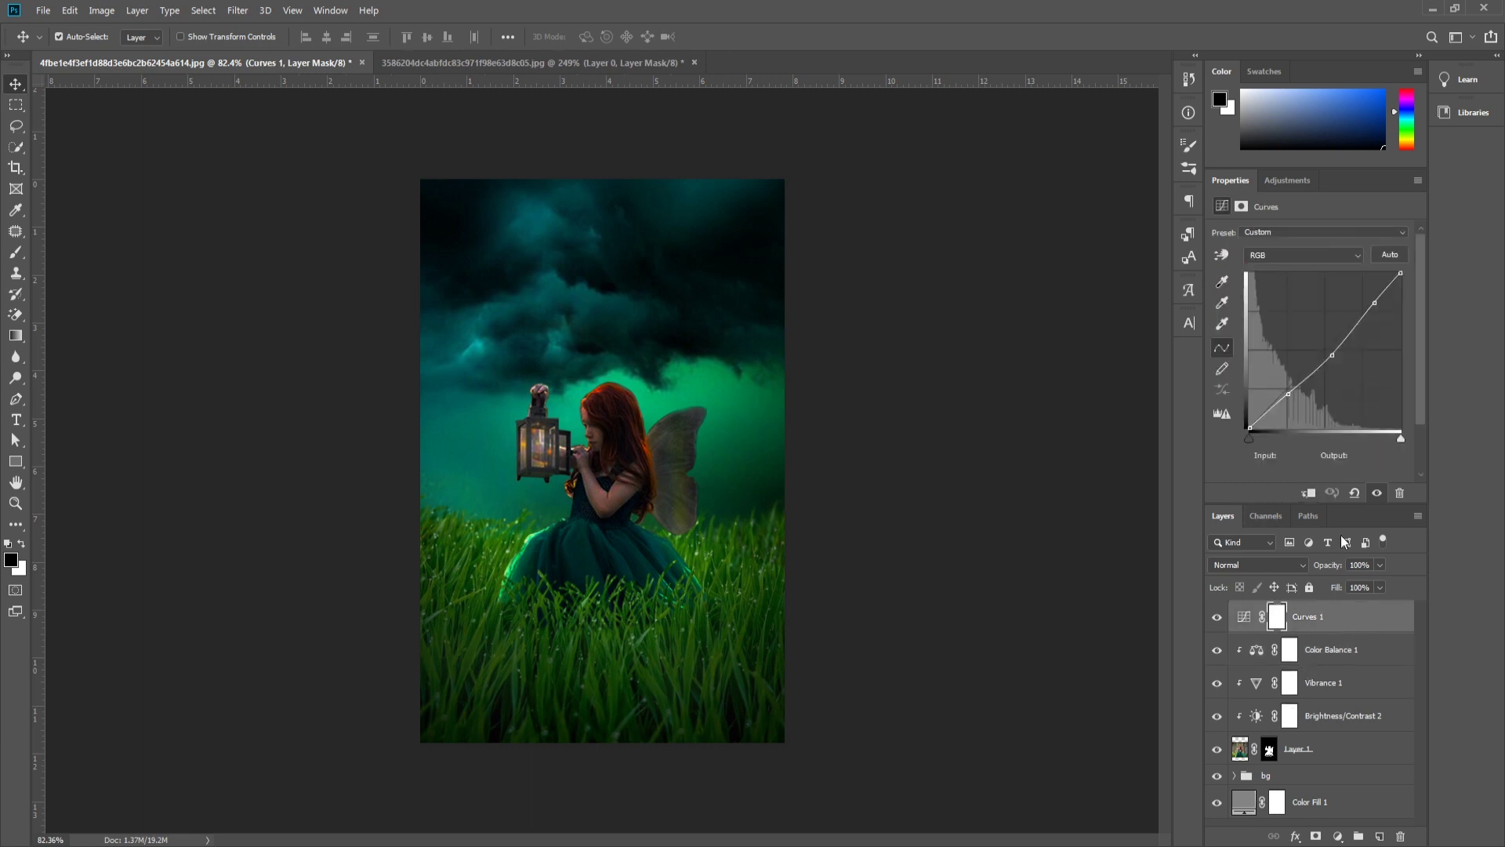
pyautogui.moveTo(1293, 390); pyautogui.dragTo(1334, 357)
pyautogui.click(1331, 355)
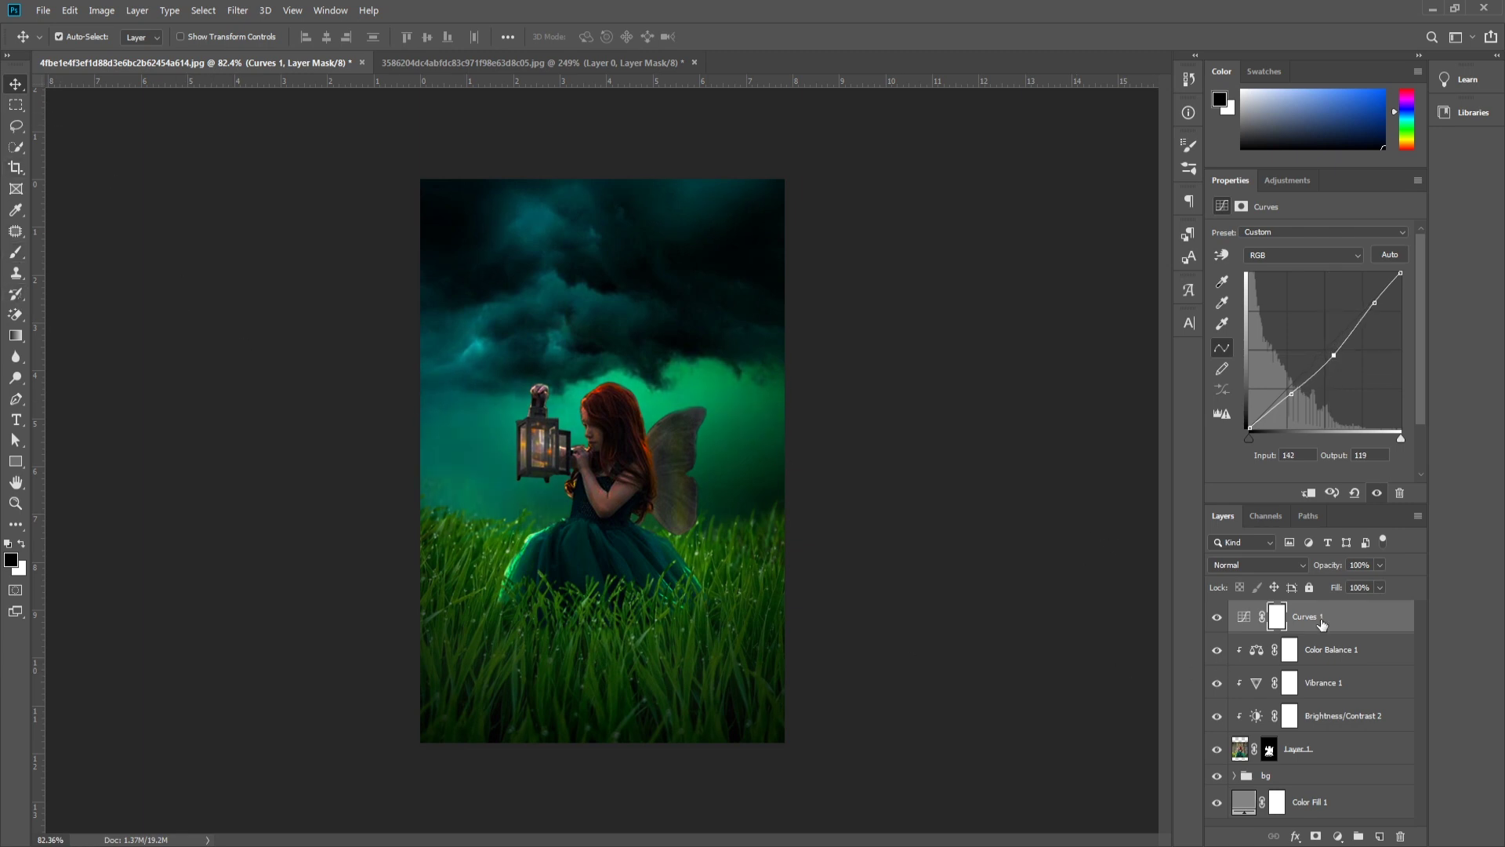
pyautogui.click(1244, 616)
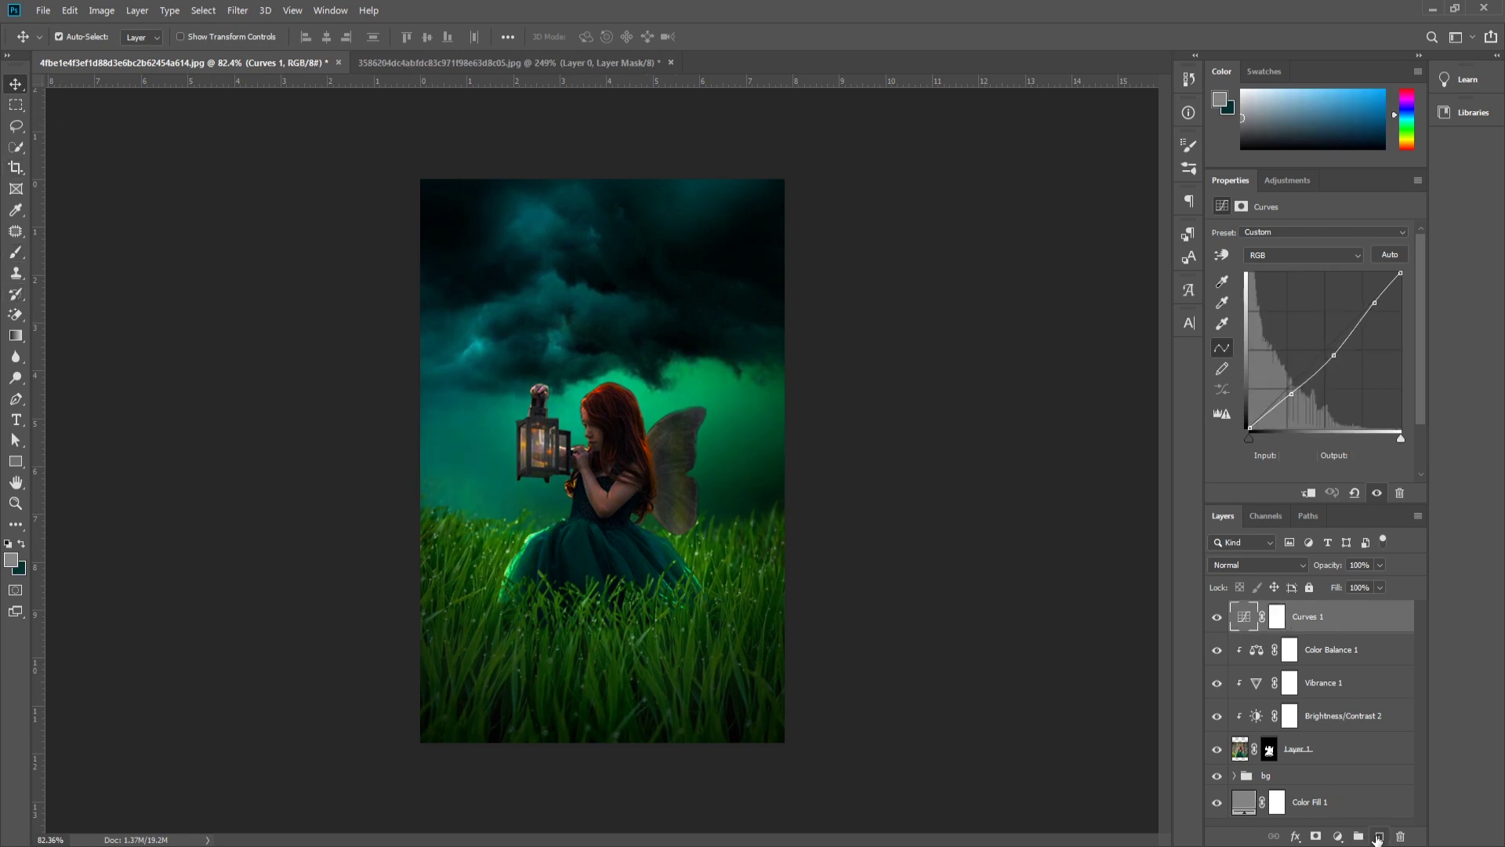
# Step: Create a new layer for the glow and set up a large soft round brush
pyautogui.click(1379, 836)
pyautogui.click(16, 252)
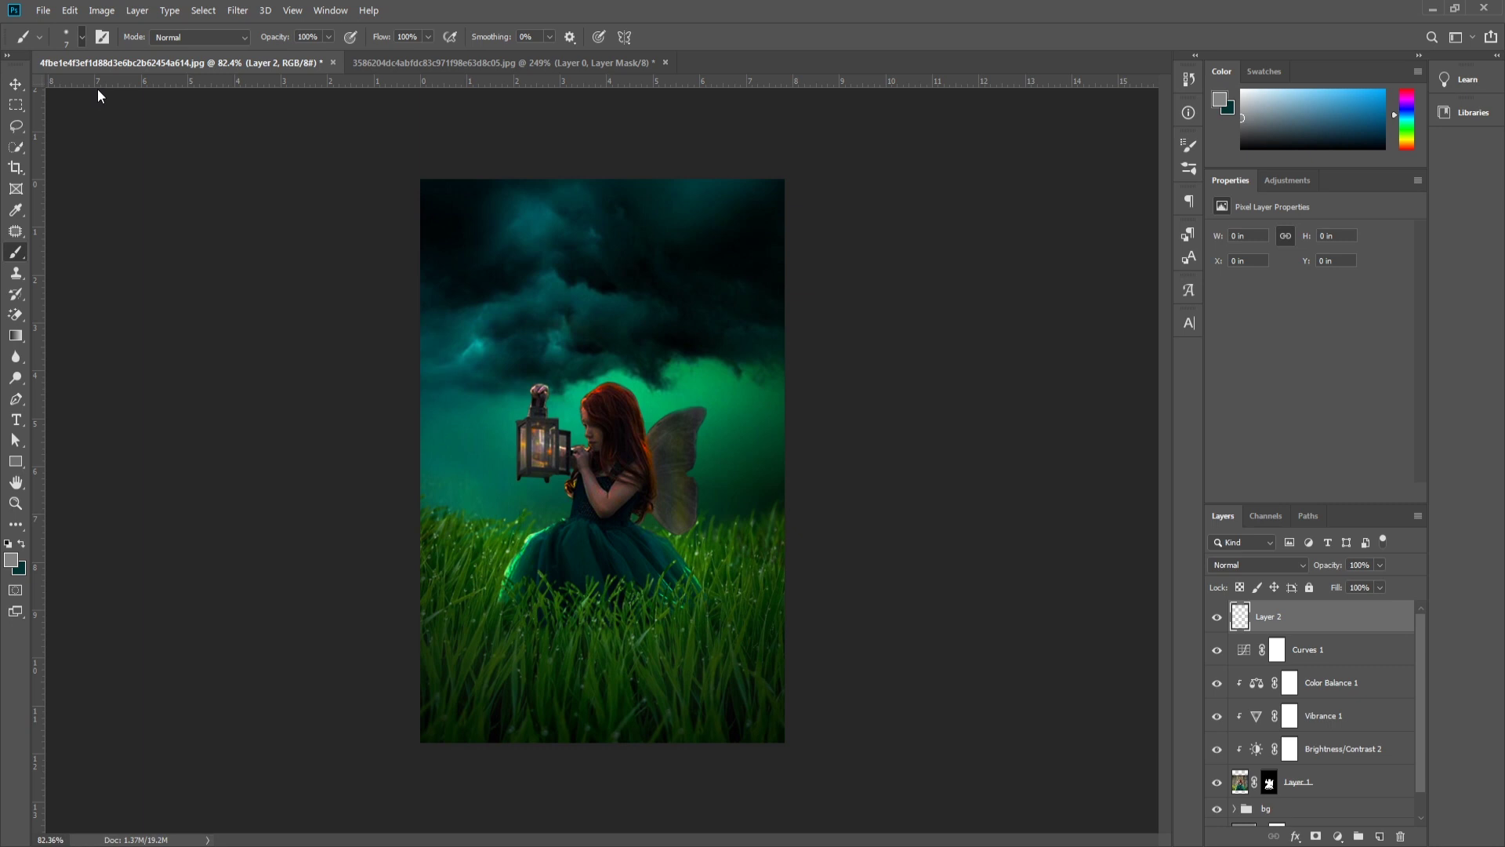
pyautogui.press('.')
pyautogui.press(']')
pyautogui.press(']')
pyautogui.press(']')
pyautogui.press(']')
pyautogui.press(']')
pyautogui.press(']')
# Step: Sample the lantern's orange and paint a large soft glow over the lantern
pyautogui.click(17, 210)
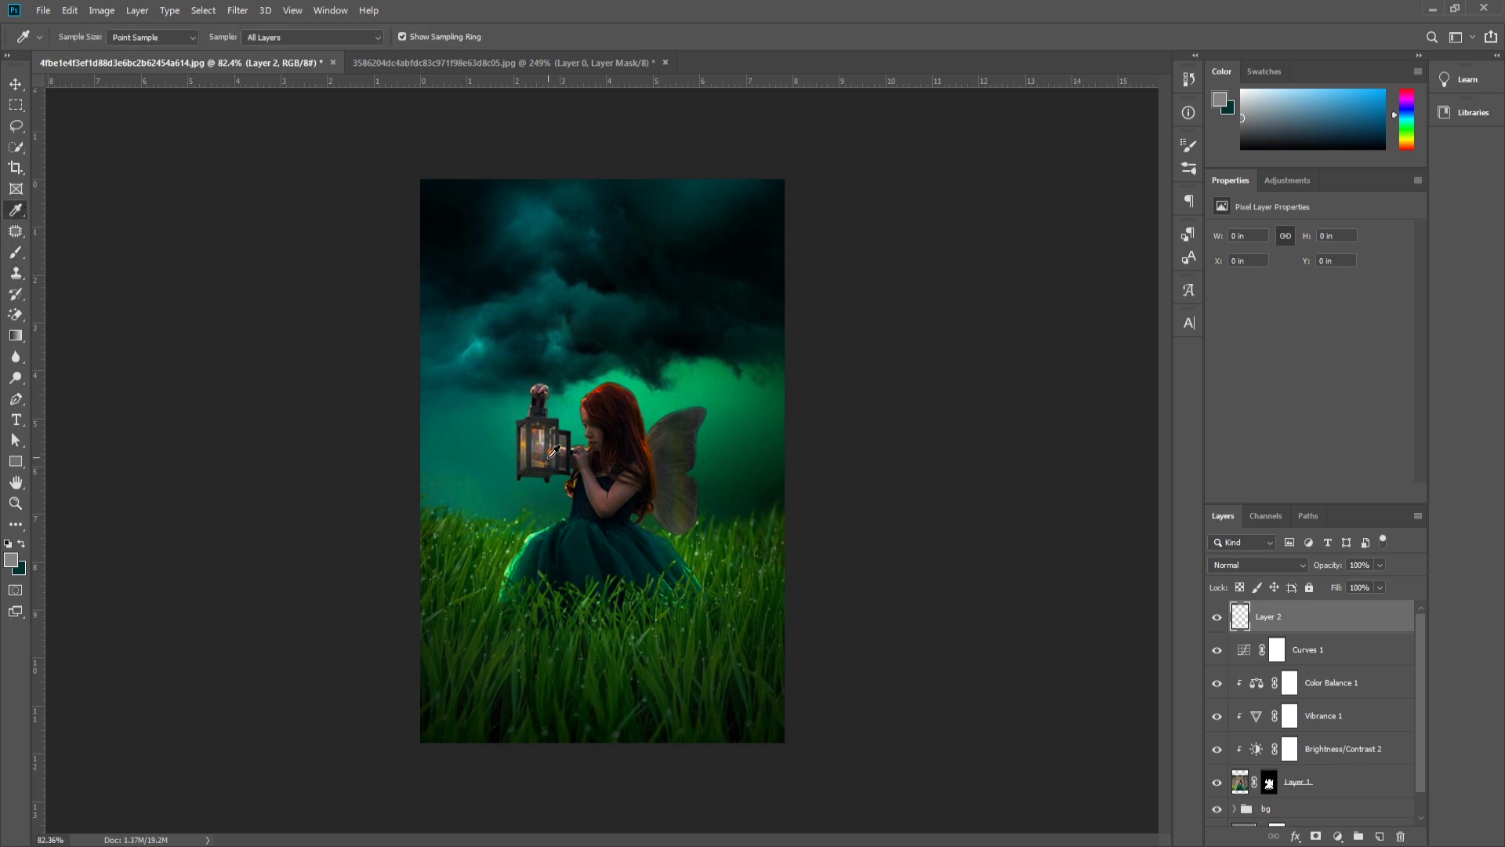
pyautogui.click(555, 443)
pyautogui.click(16, 252)
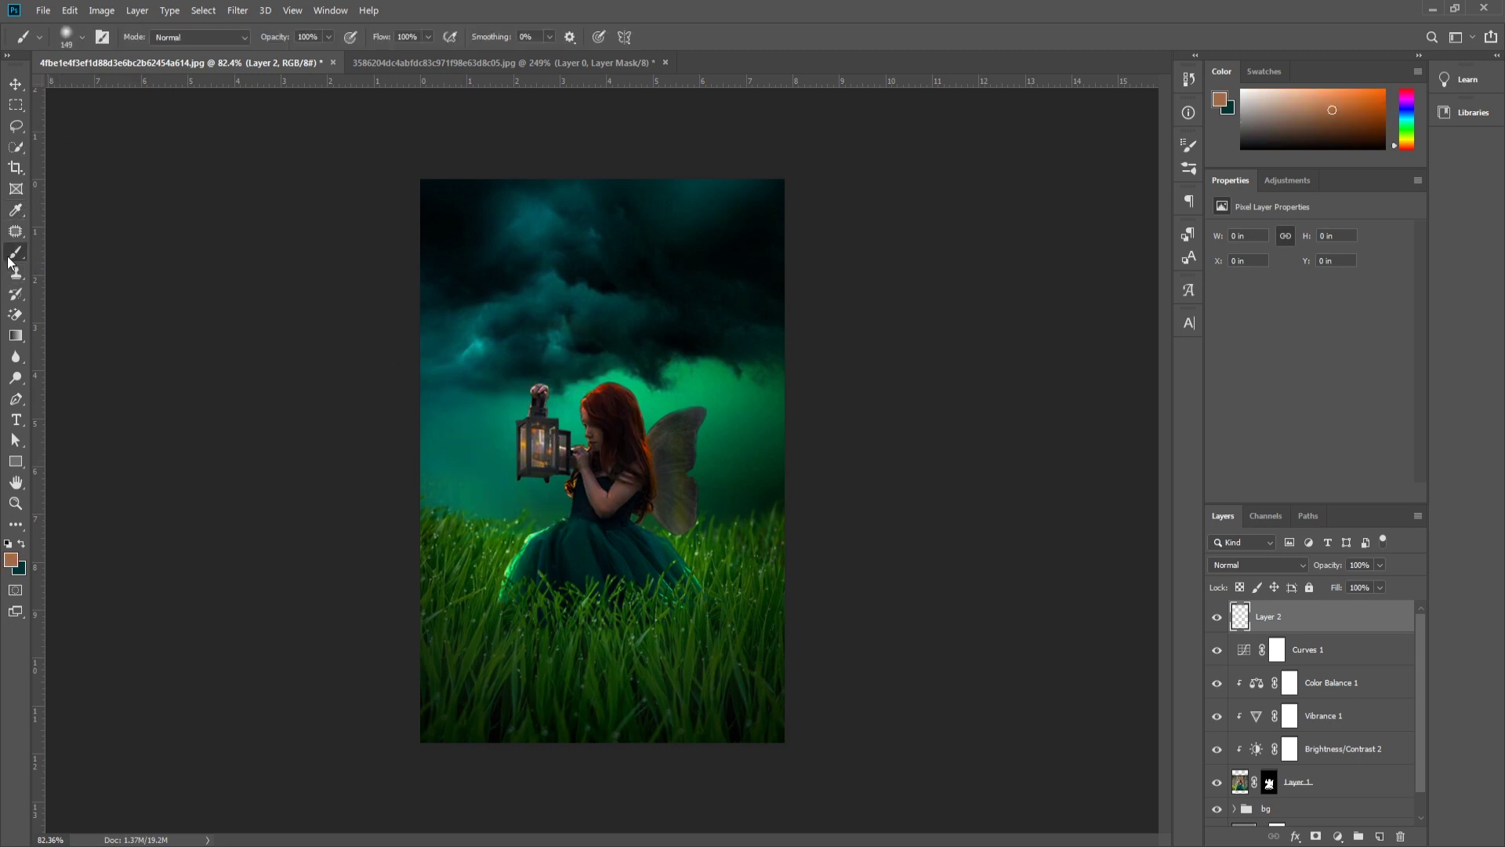
pyautogui.moveTo(533, 427); pyautogui.dragTo(545, 459)
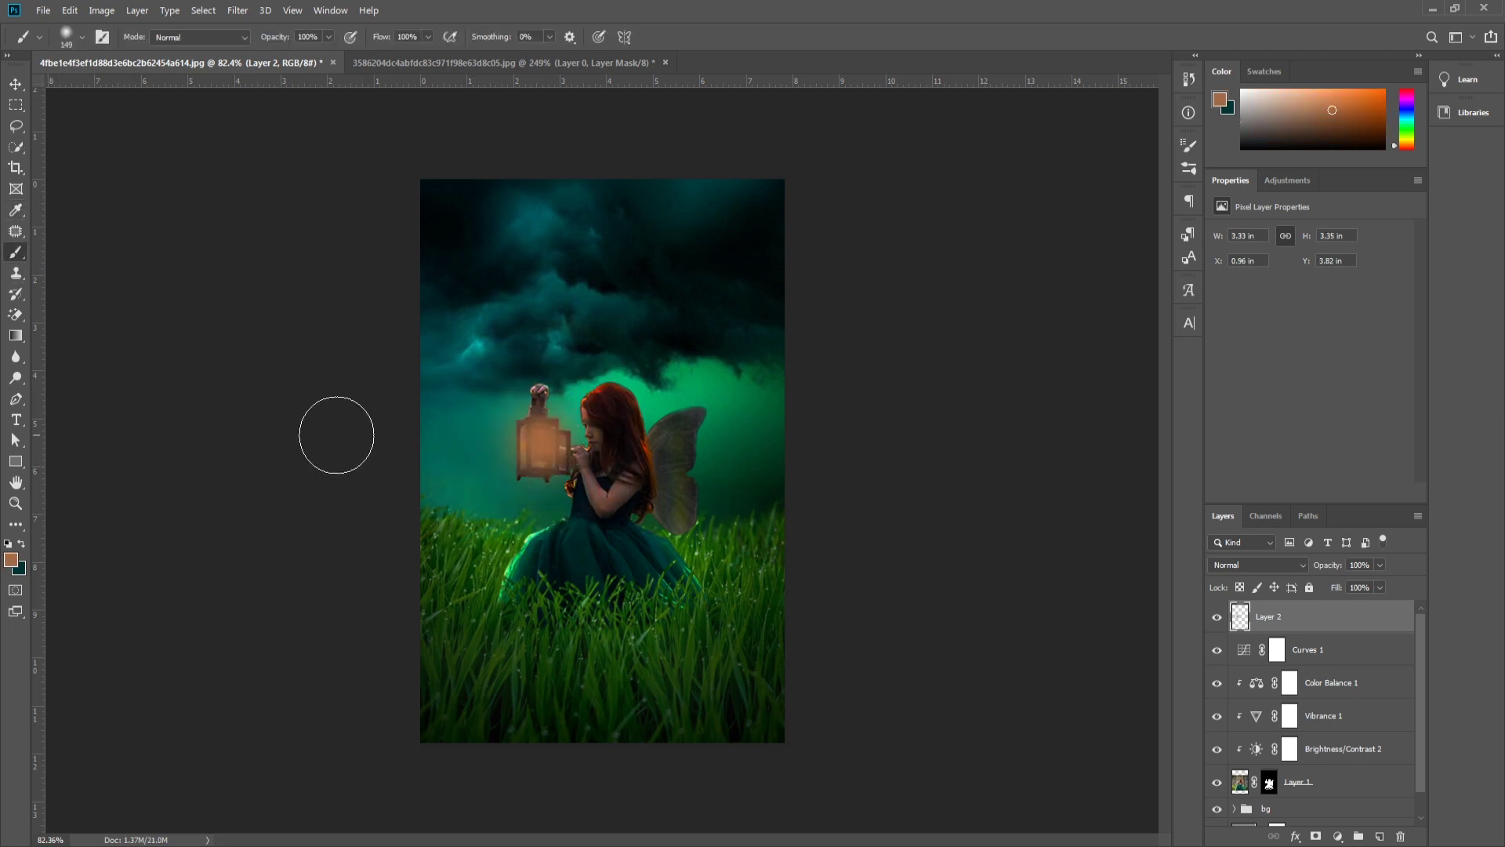
pyautogui.hotkey('ctrl', 'z')
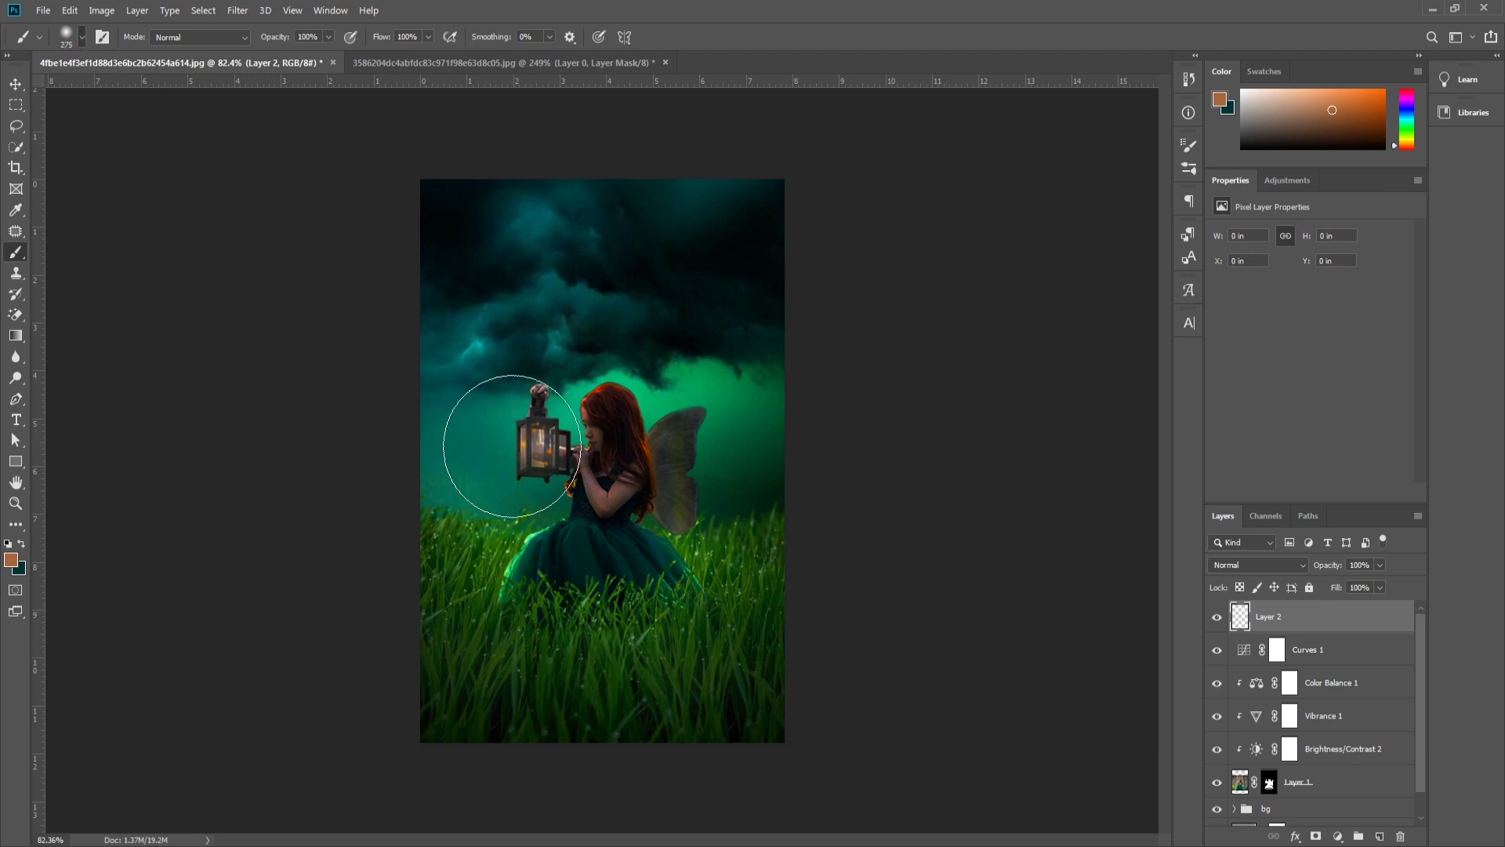
pyautogui.press(']')
pyautogui.press(']')
pyautogui.press(']')
pyautogui.moveTo(506, 440); pyautogui.dragTo(521, 443)
pyautogui.hotkey('ctrl', 'z')
pyautogui.hotkey('ctrl', 'z')
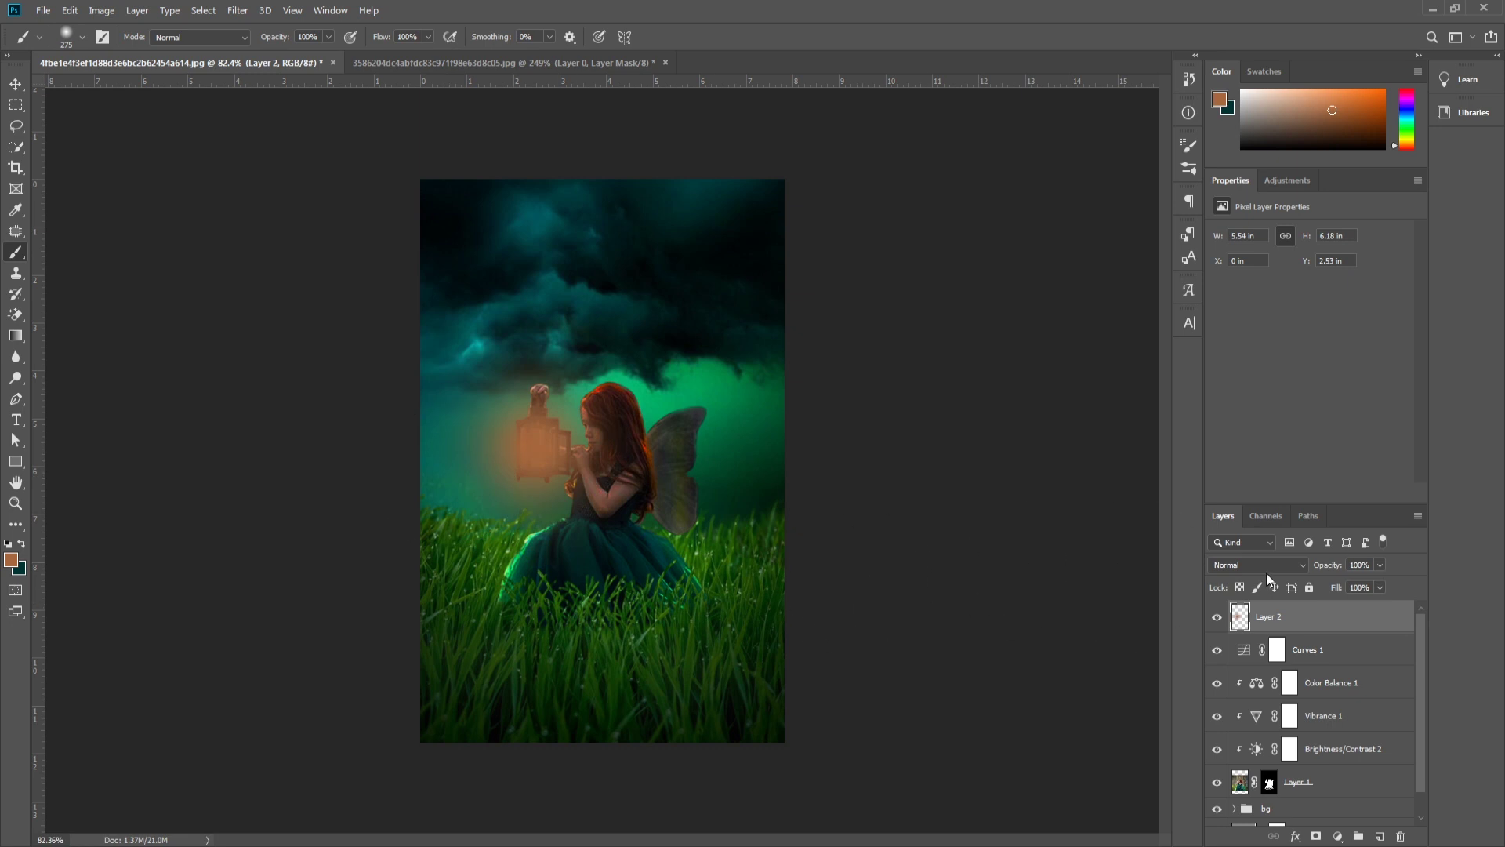
# Step: Set the glow layer to Linear Dodge (Add) and scale it up around the lantern
pyautogui.hotkey('shift', 'alt', 'a')
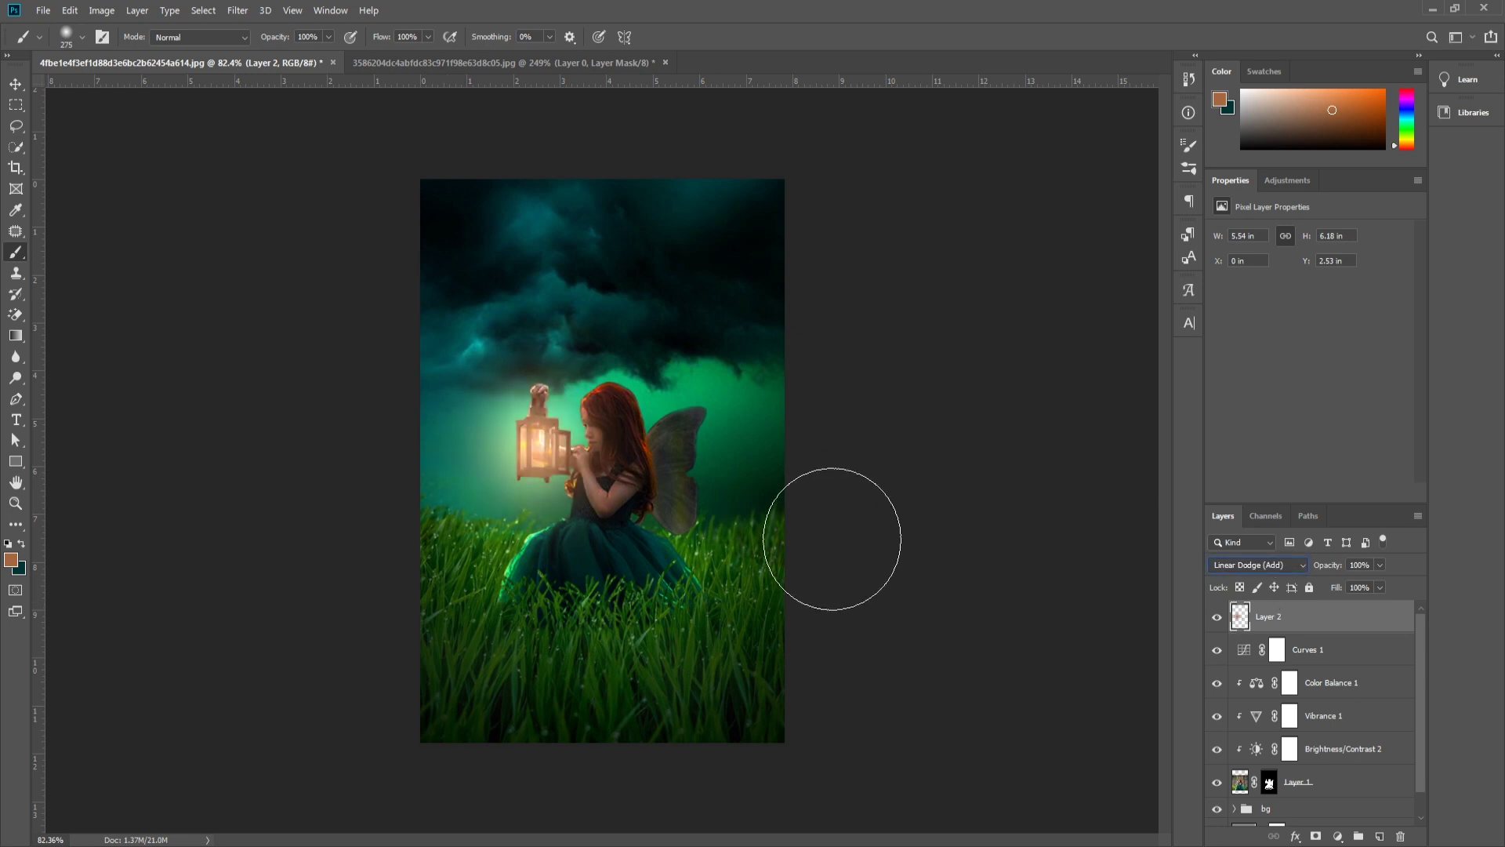
pyautogui.hotkey('ctrl', 't')
pyautogui.moveTo(678, 596); pyautogui.dragTo(715, 638)
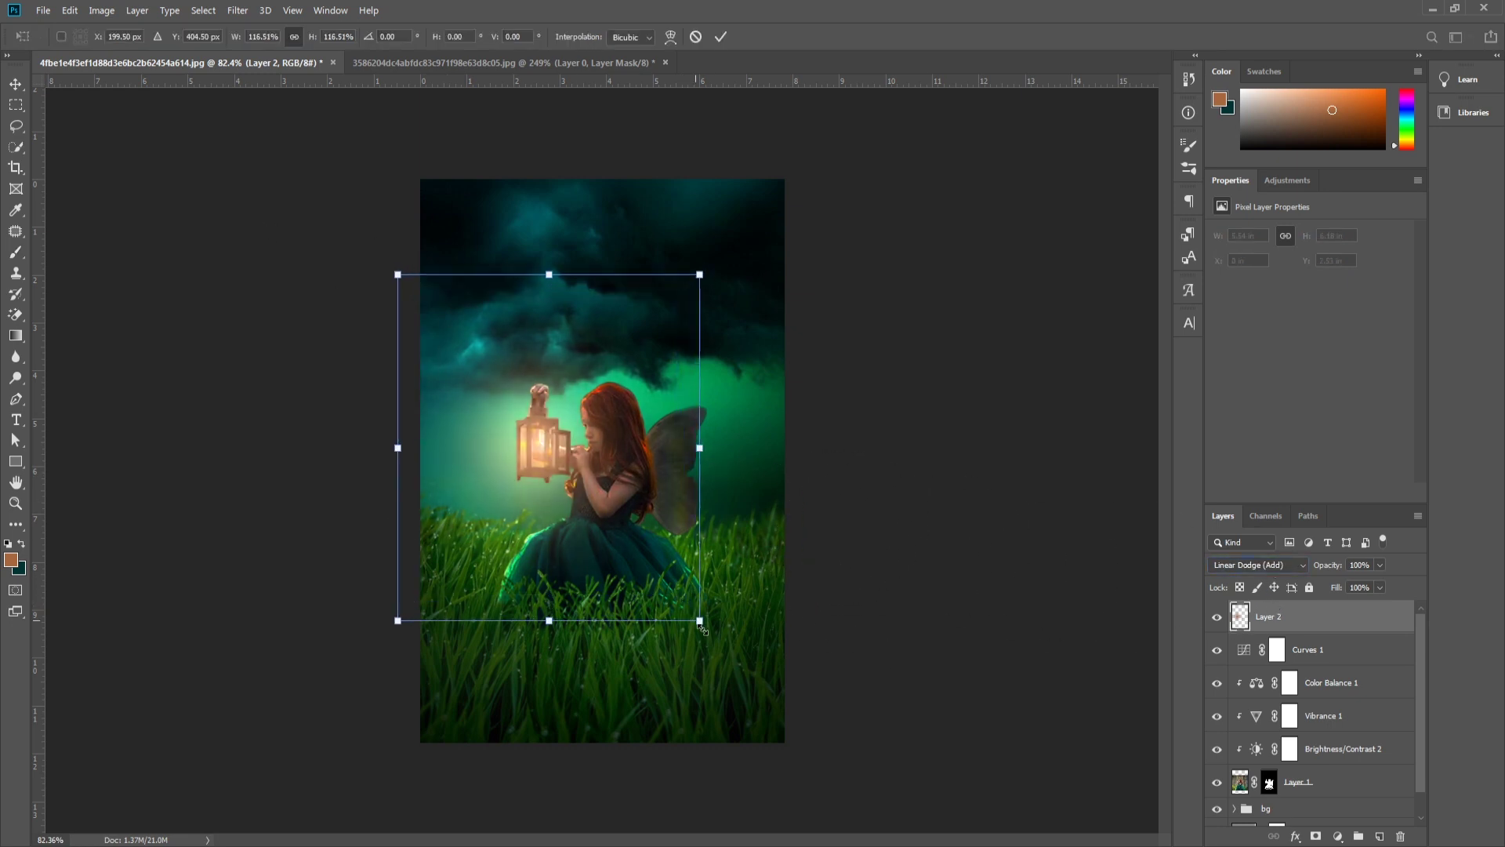
pyautogui.press('Return')
pyautogui.press('b')
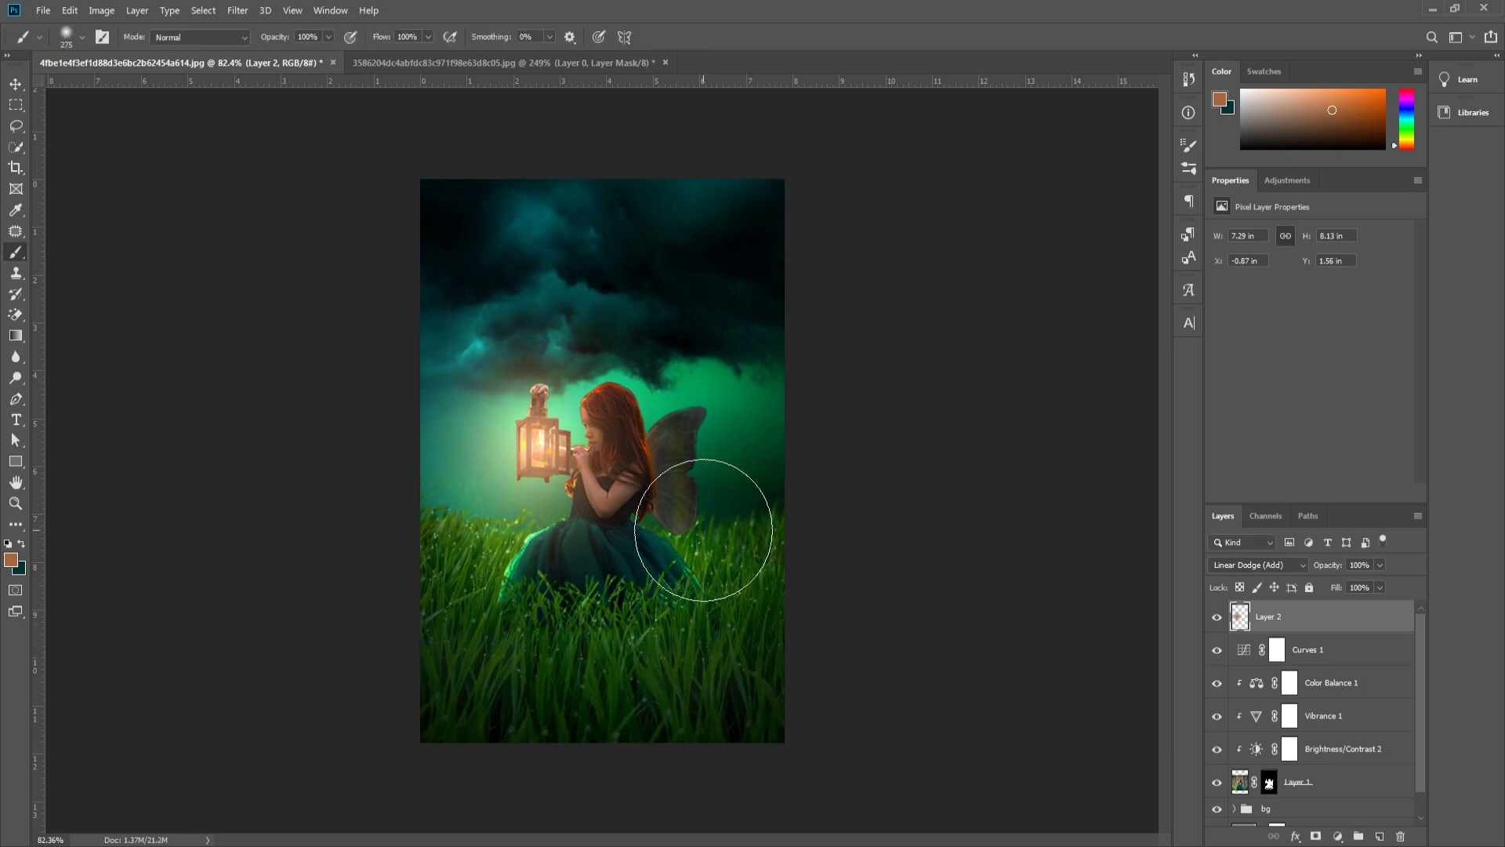
pyautogui.press('[')
pyautogui.press('[')
pyautogui.press('[')
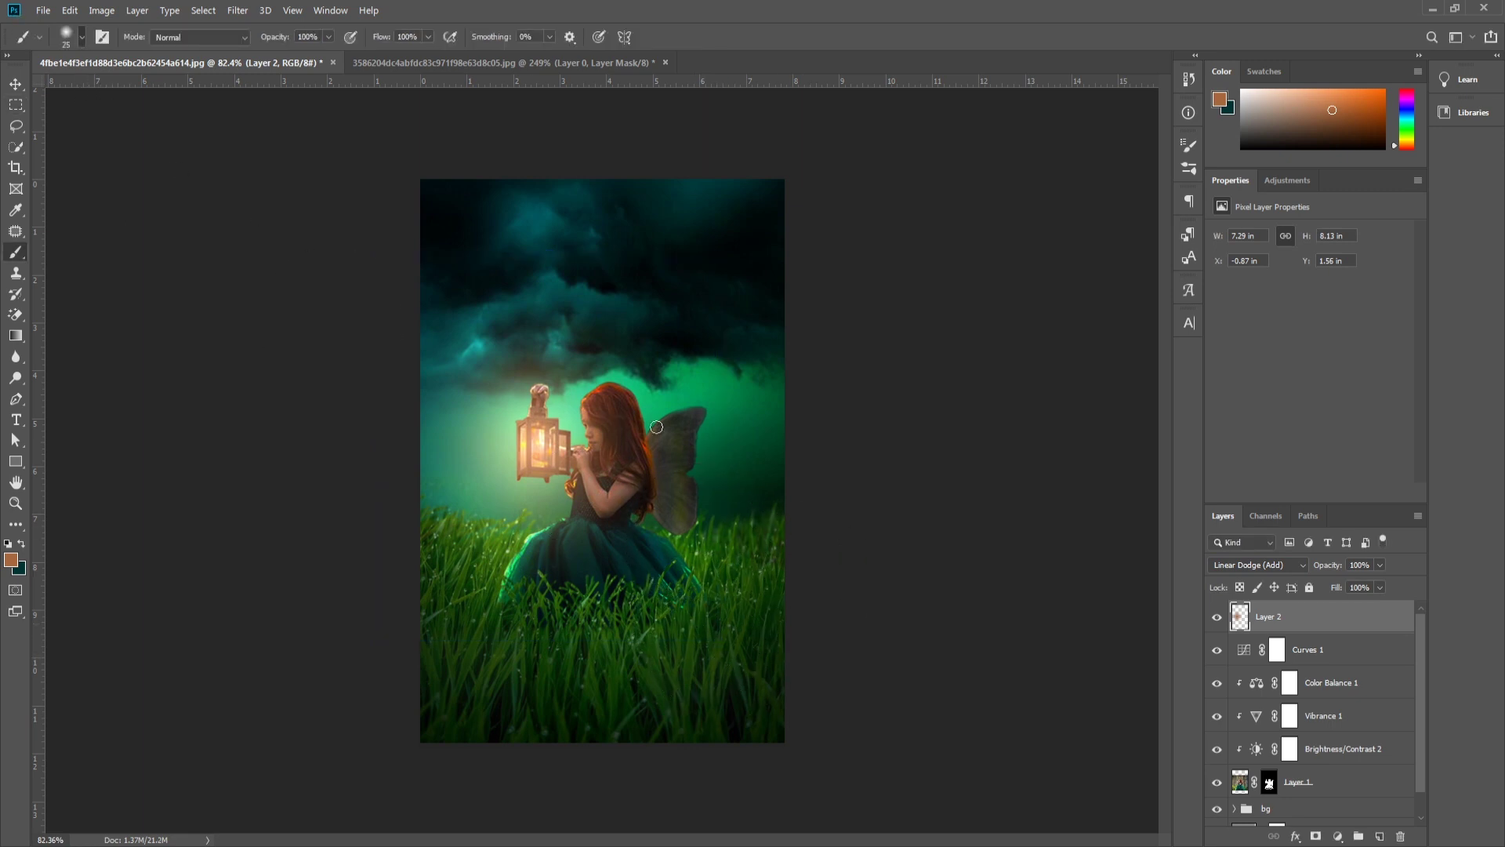
# Step: Add Layer 3 and try painting orange over the wing, then undo it
pyautogui.click(1379, 838)
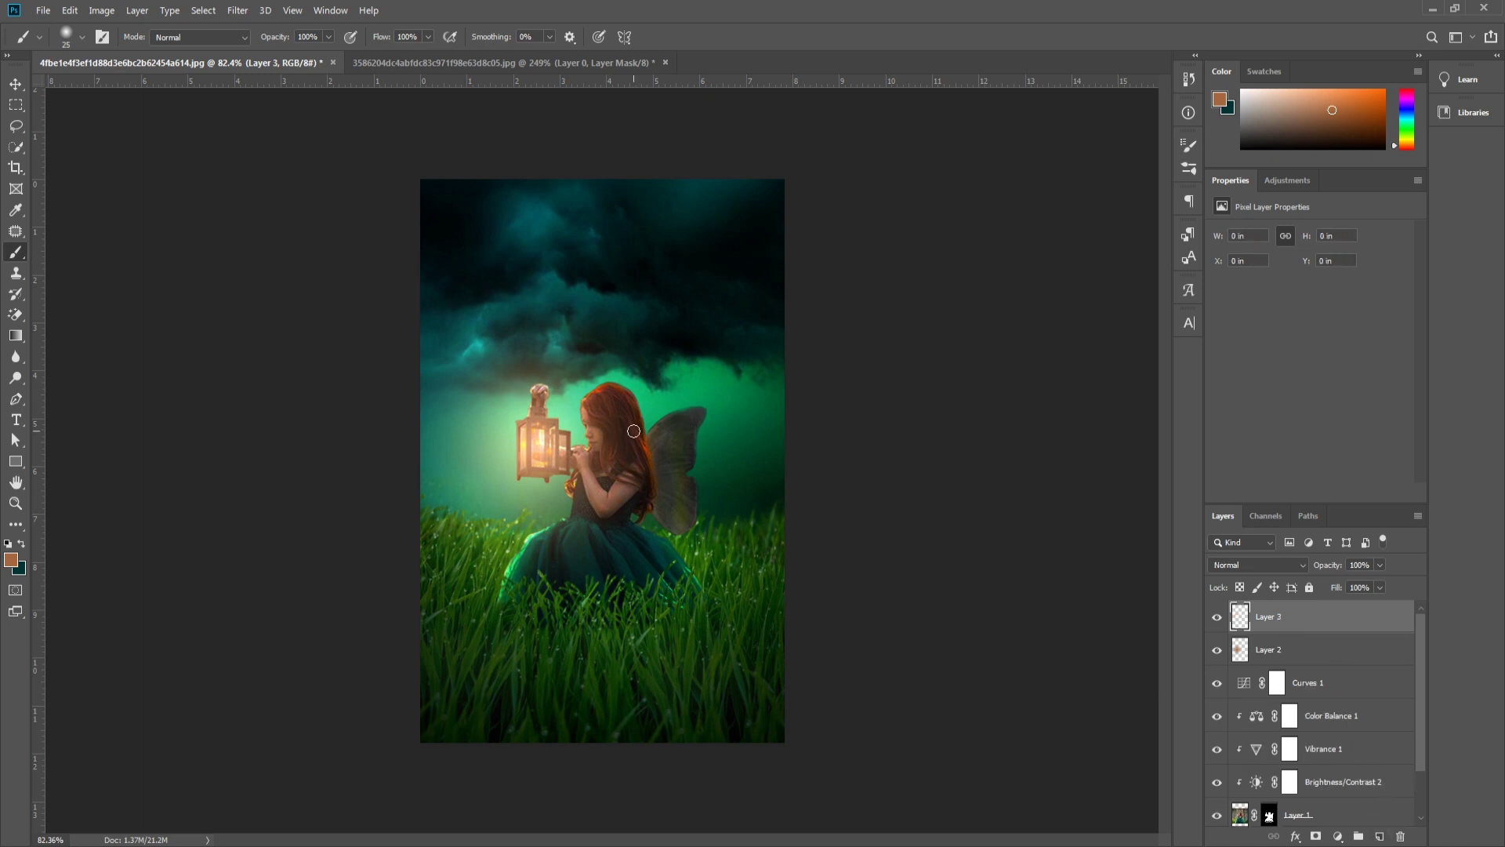
pyautogui.moveTo(691, 434)
pyautogui.mouseDown()
pyautogui.moveTo(676, 484)
pyautogui.moveTo(689, 516)
pyautogui.mouseUp()
pyautogui.moveTo(666, 520); pyautogui.dragTo(675, 455)
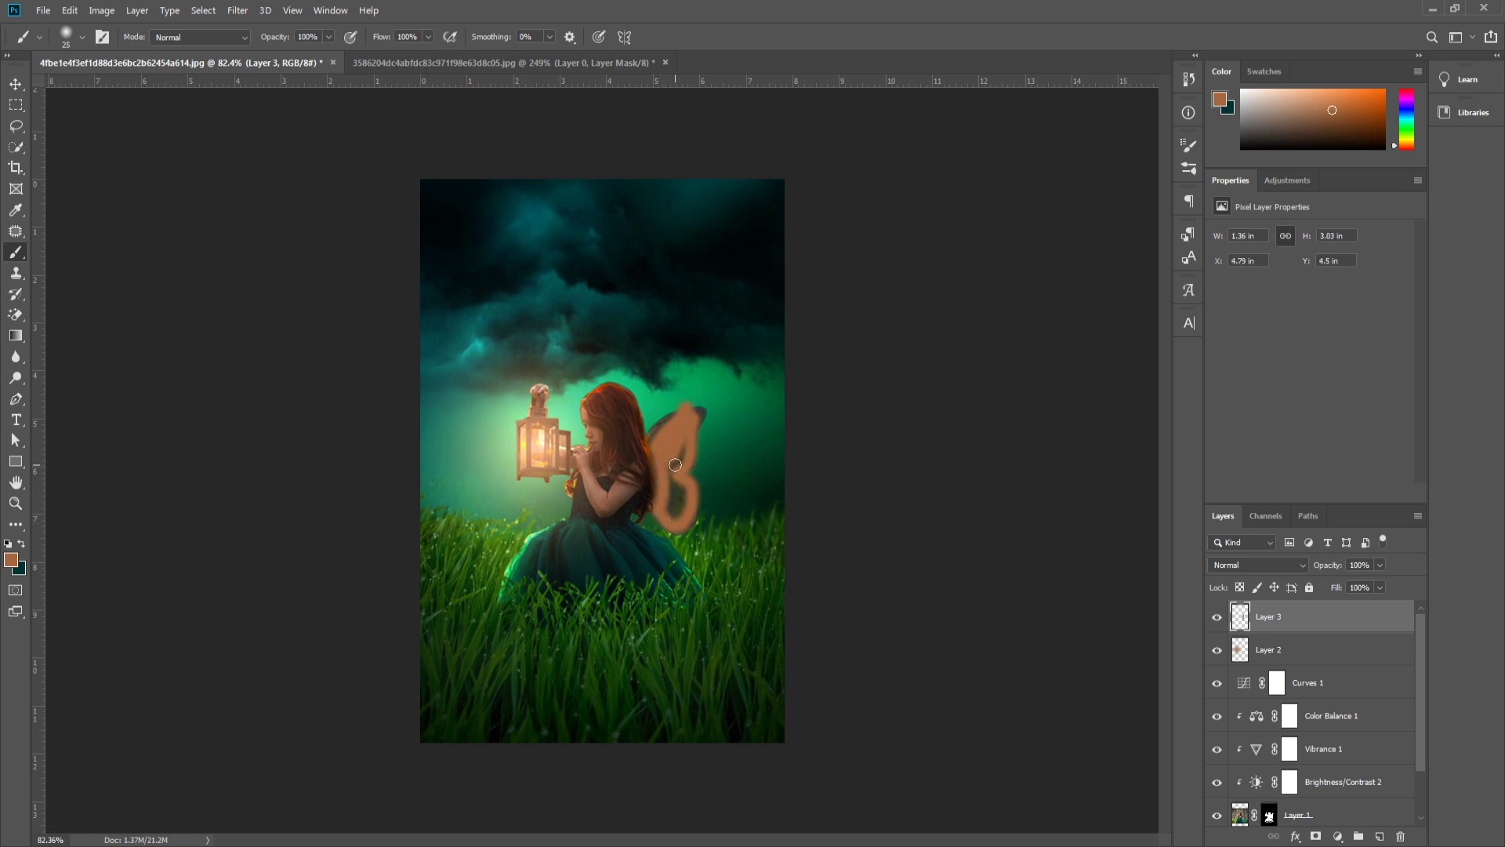
pyautogui.hotkey('ctrl', 'z')
# Step: Sample the wing's dark green and paint over the lower fairy wing
pyautogui.click(16, 210)
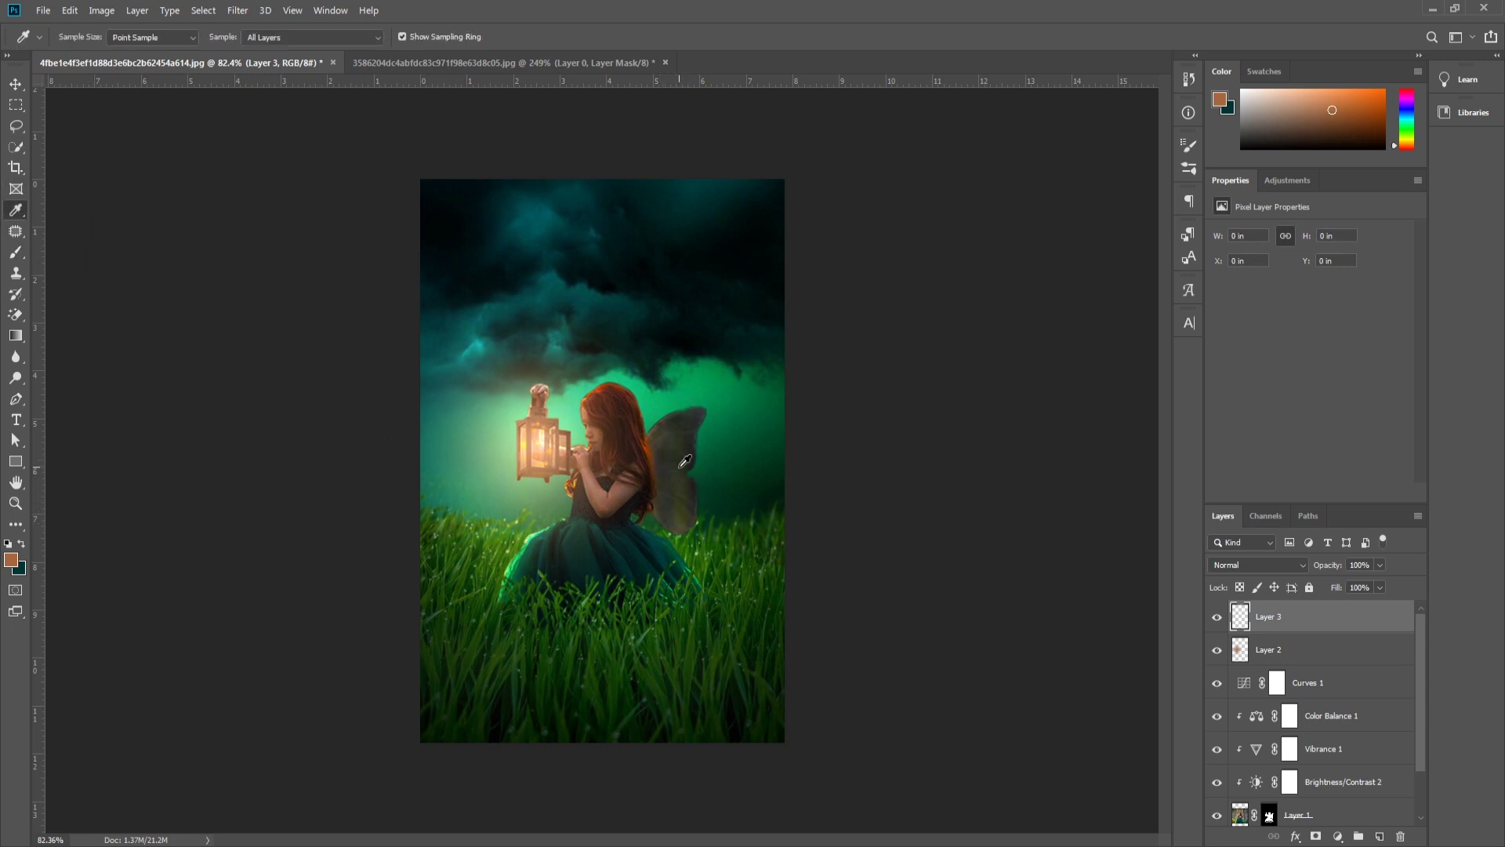
pyautogui.click(683, 458)
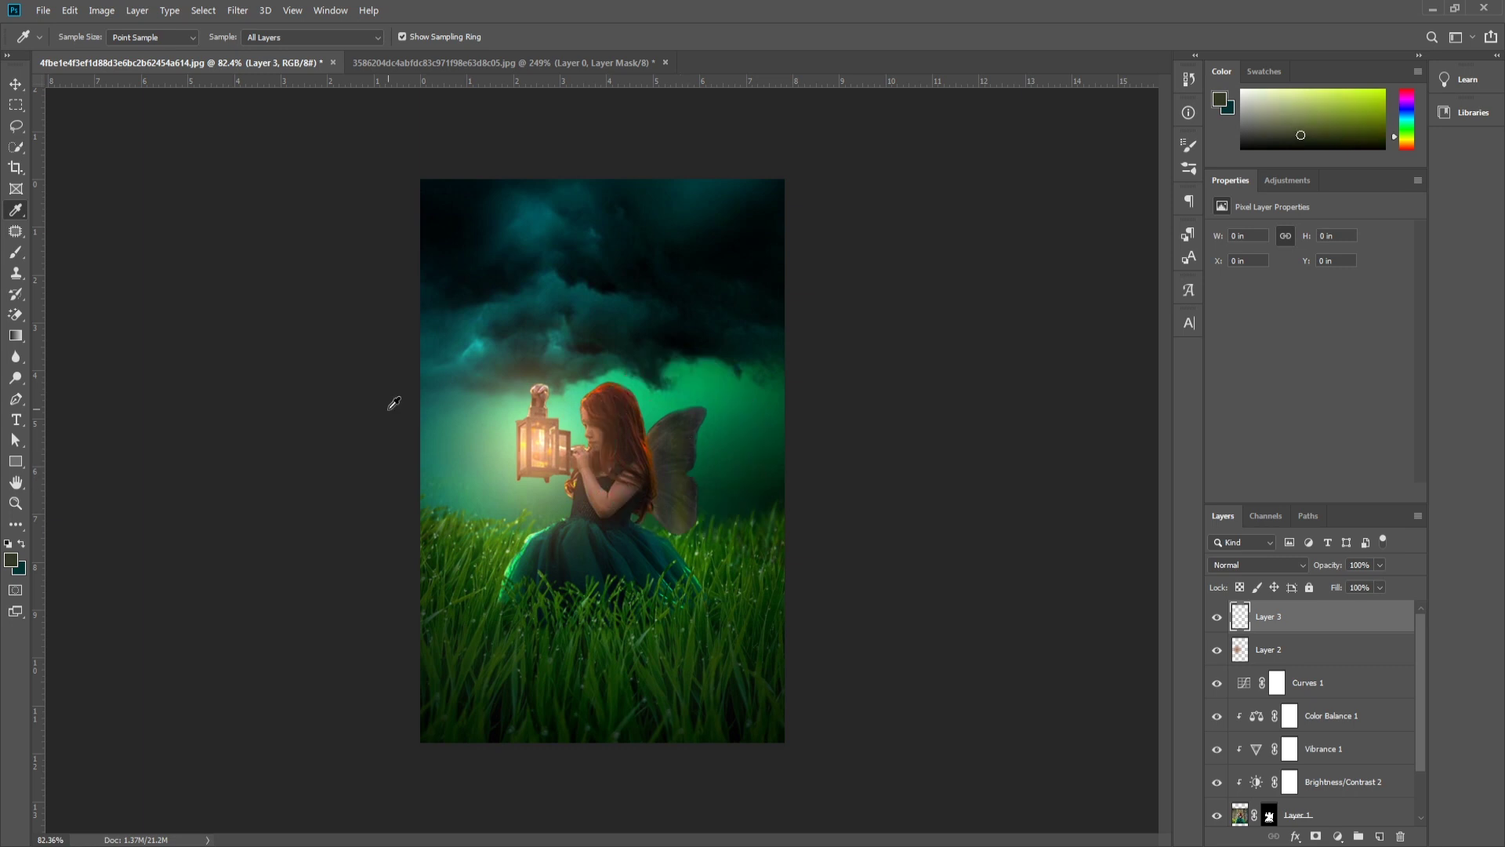
pyautogui.click(16, 252)
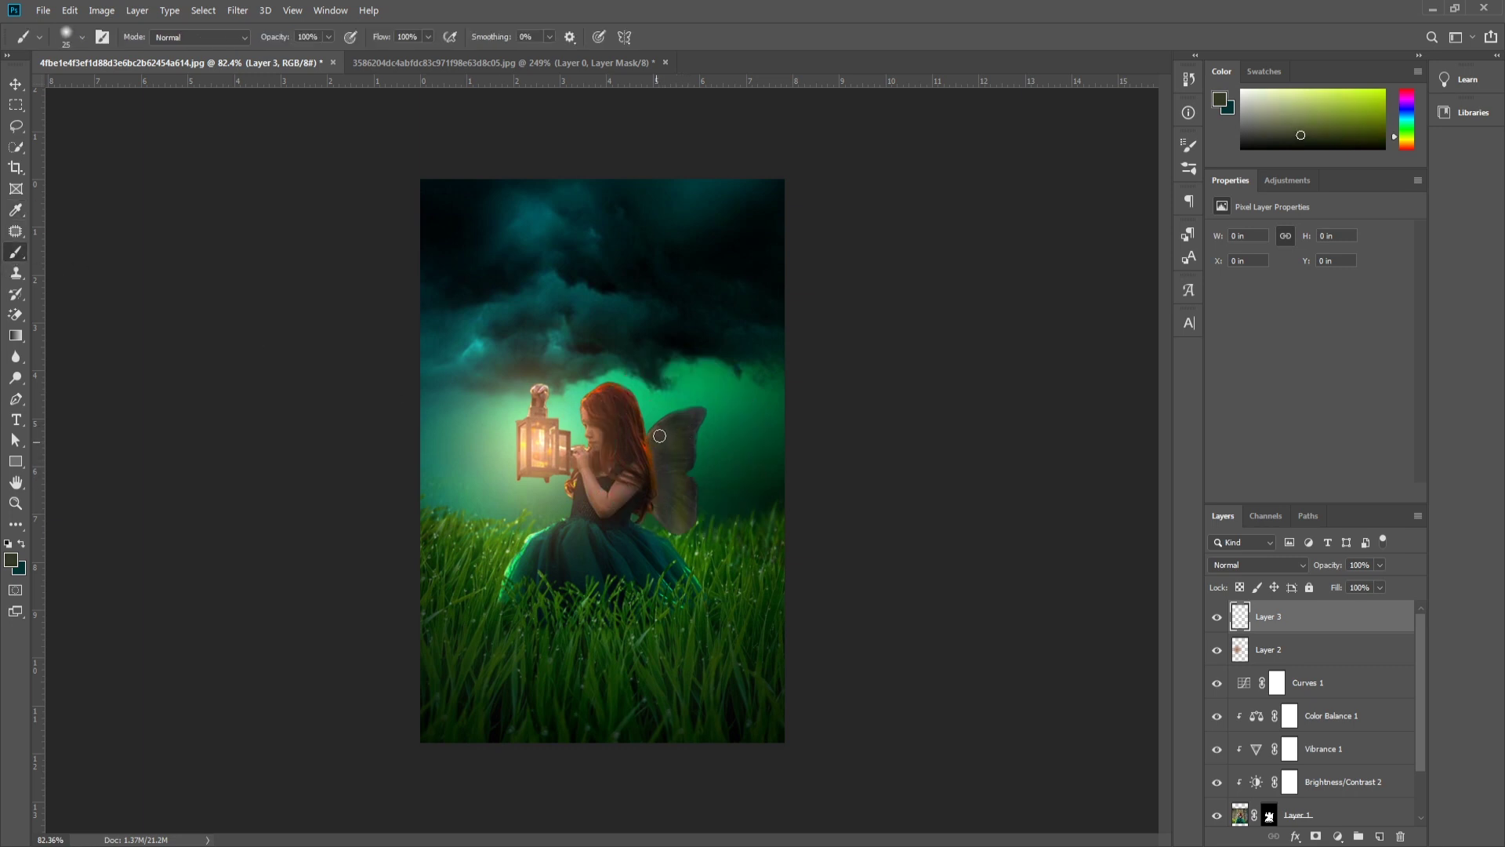
pyautogui.moveTo(676, 474); pyautogui.dragTo(671, 498)
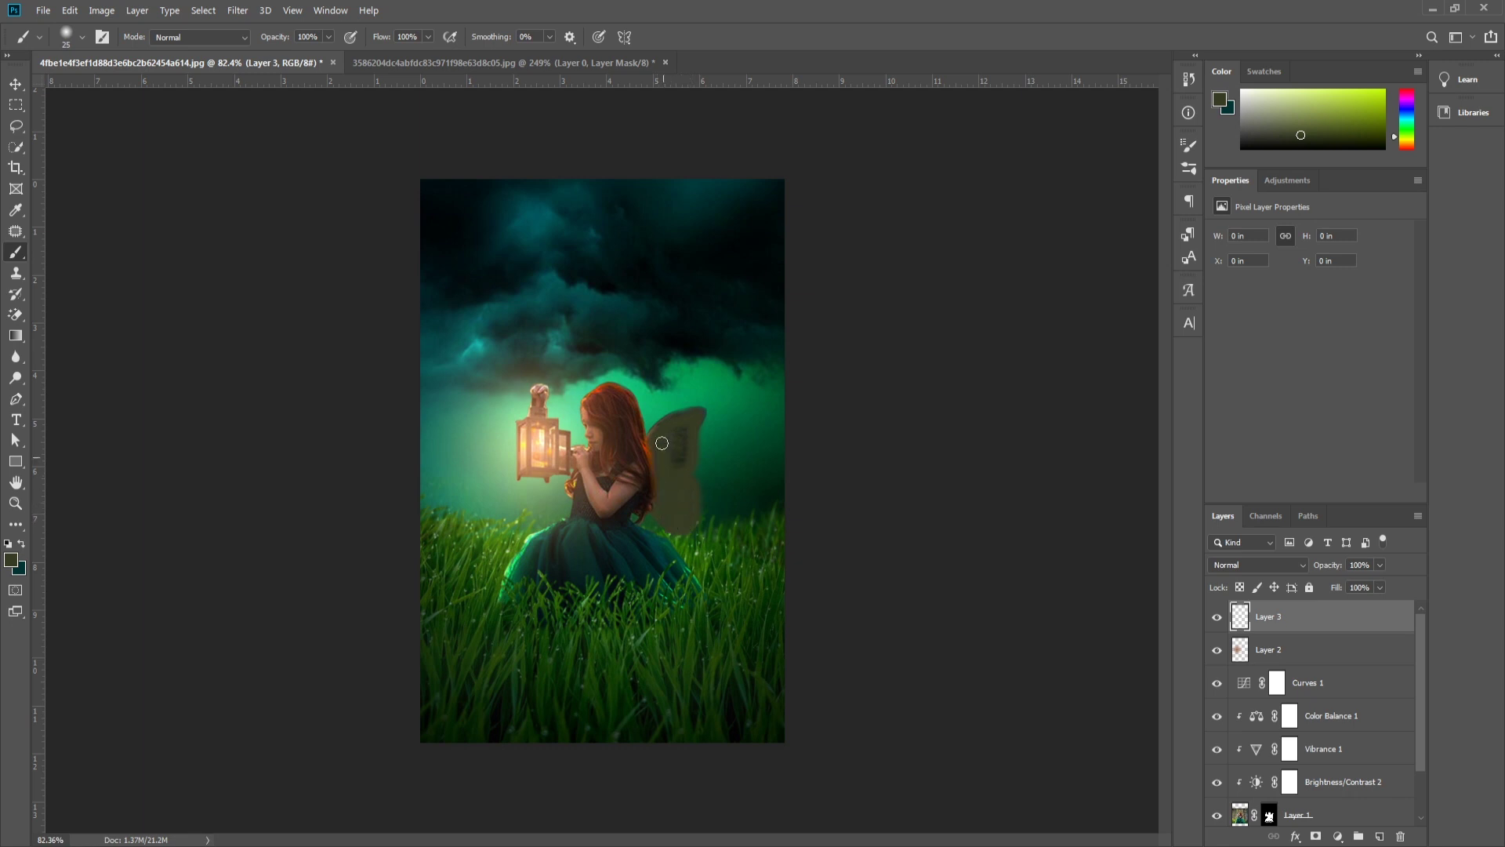
pyautogui.moveTo(672, 498); pyautogui.dragTo(683, 468)
# Step: Cycle through blend modes for the wing paint, ending back in Normal
pyautogui.press('Down')
pyautogui.press('Down')
pyautogui.press('Down')
pyautogui.press('Down')
pyautogui.press('Down')
pyautogui.press('Down')
pyautogui.press('Down')
pyautogui.press('Down')
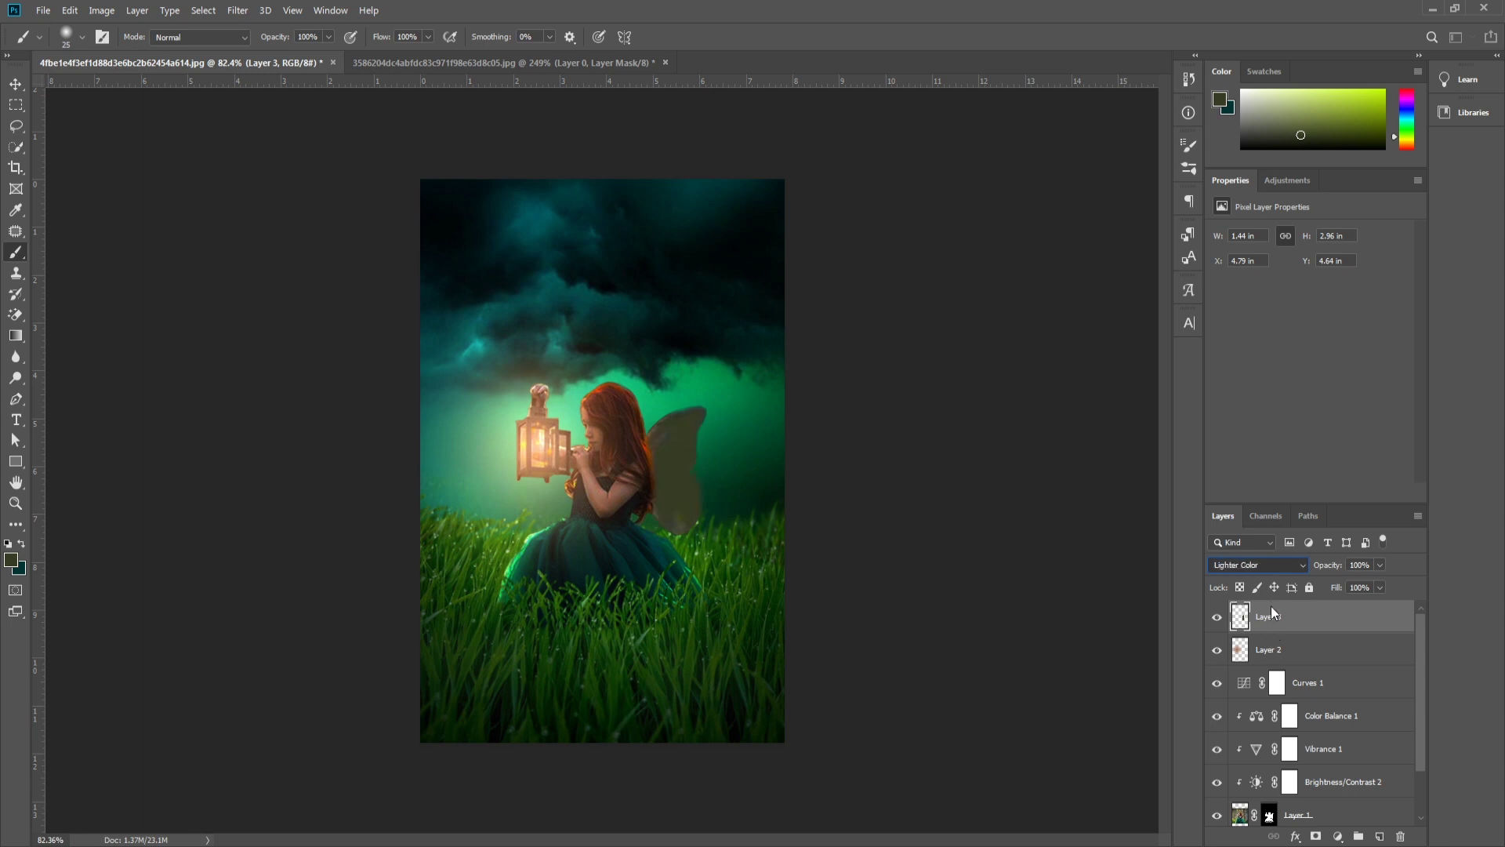
pyautogui.press('Up')
pyautogui.press('Up')
pyautogui.press('Up')
pyautogui.press('Up')
pyautogui.press('Up')
pyautogui.press('Up')
pyautogui.press('Up')
pyautogui.press('Up')
pyautogui.press('Up')
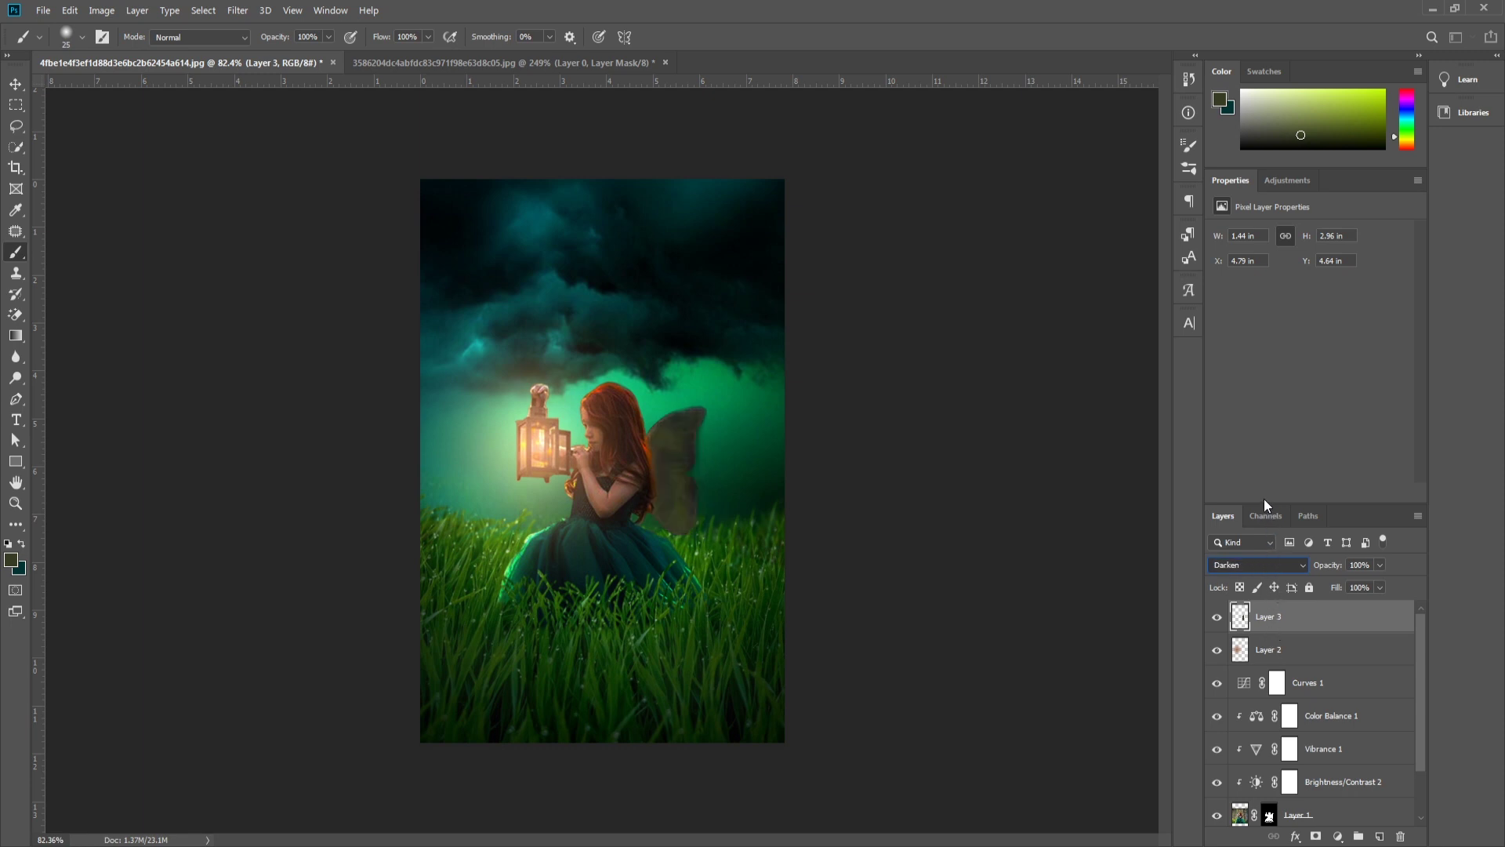
pyautogui.press('Down')
pyautogui.press('Down')
pyautogui.press('Down')
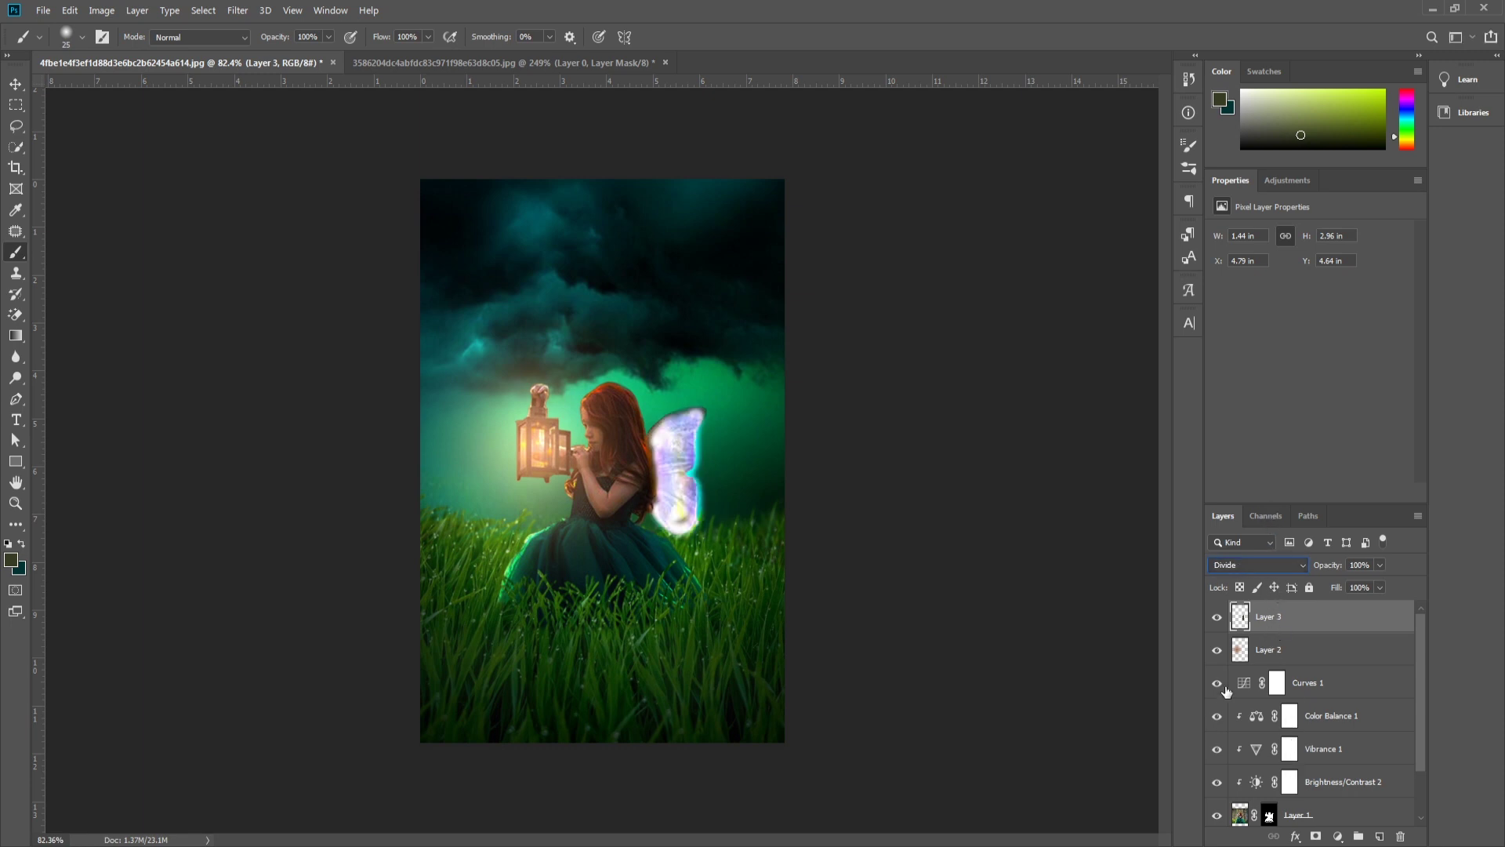
pyautogui.scroll(20, 1283, 566)
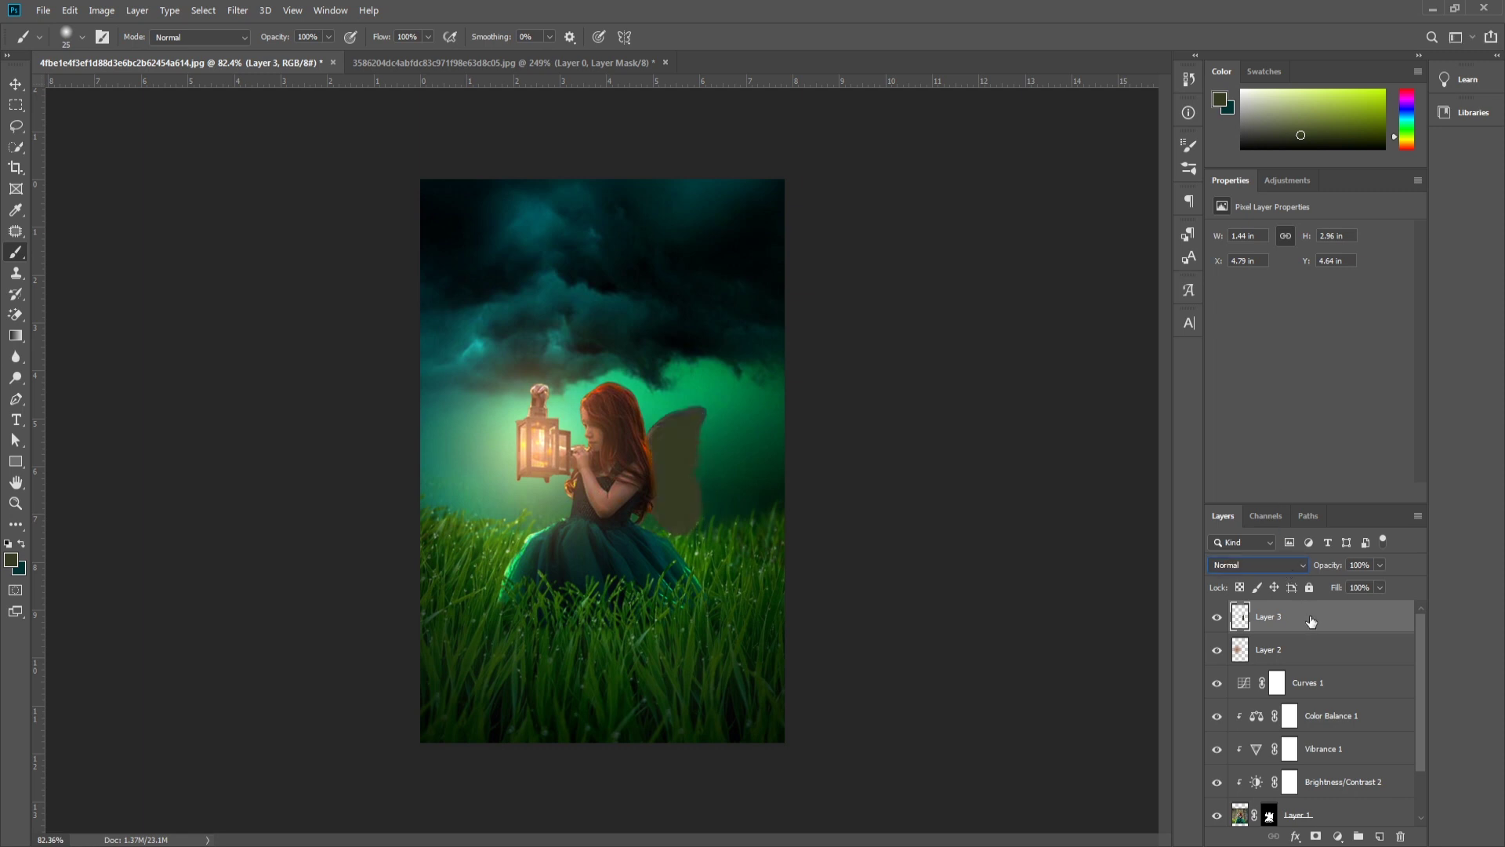
pyautogui.click(22, 83)
# Step: Discard the wing-paint layer and dodge the girl's lantern hand on Layer 1
pyautogui.hotkey('ctrl', 'e')
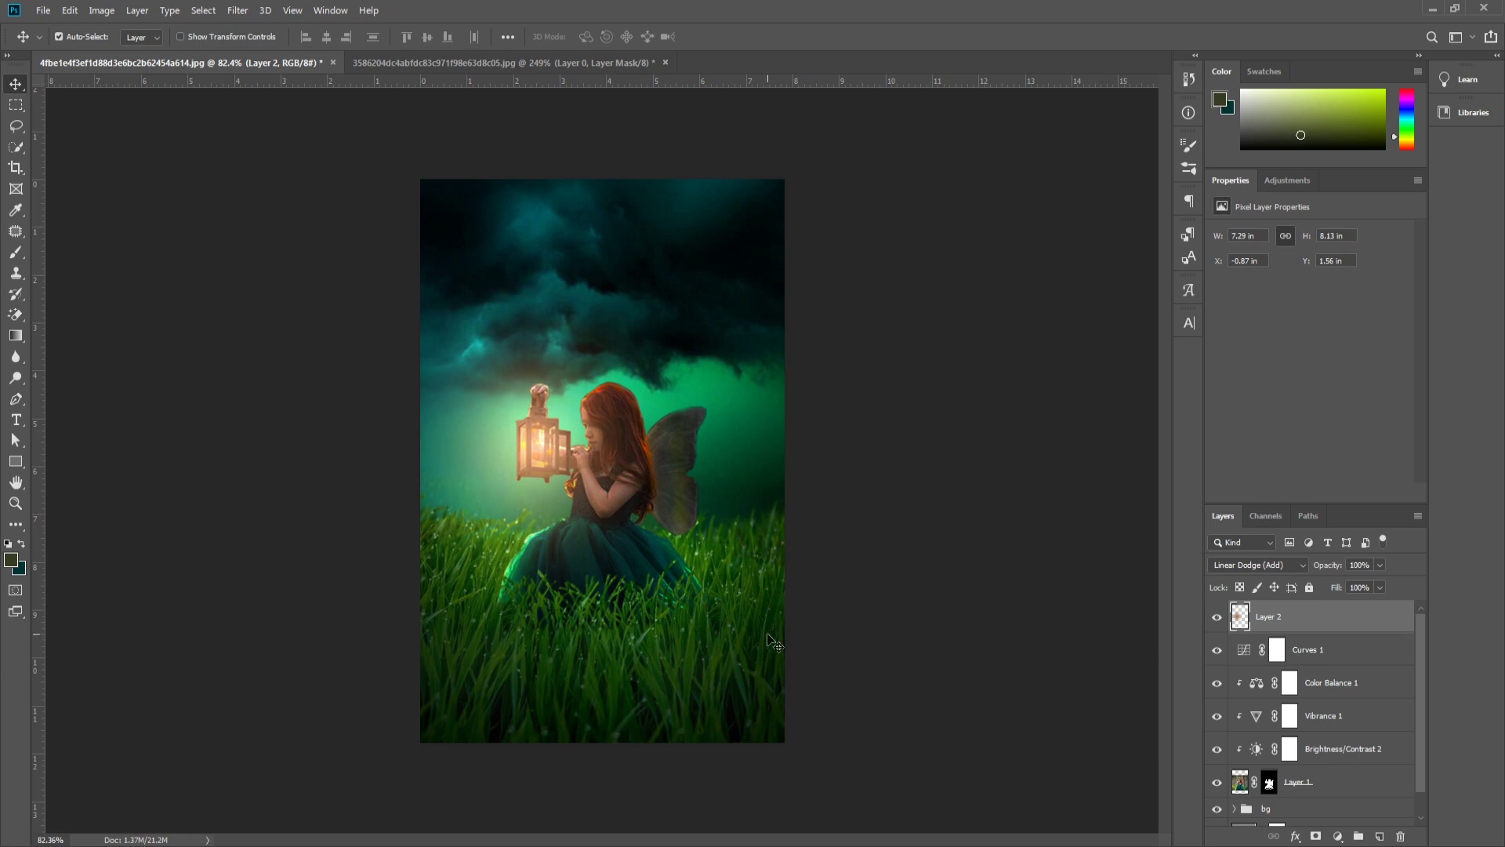
pyautogui.click(1280, 779)
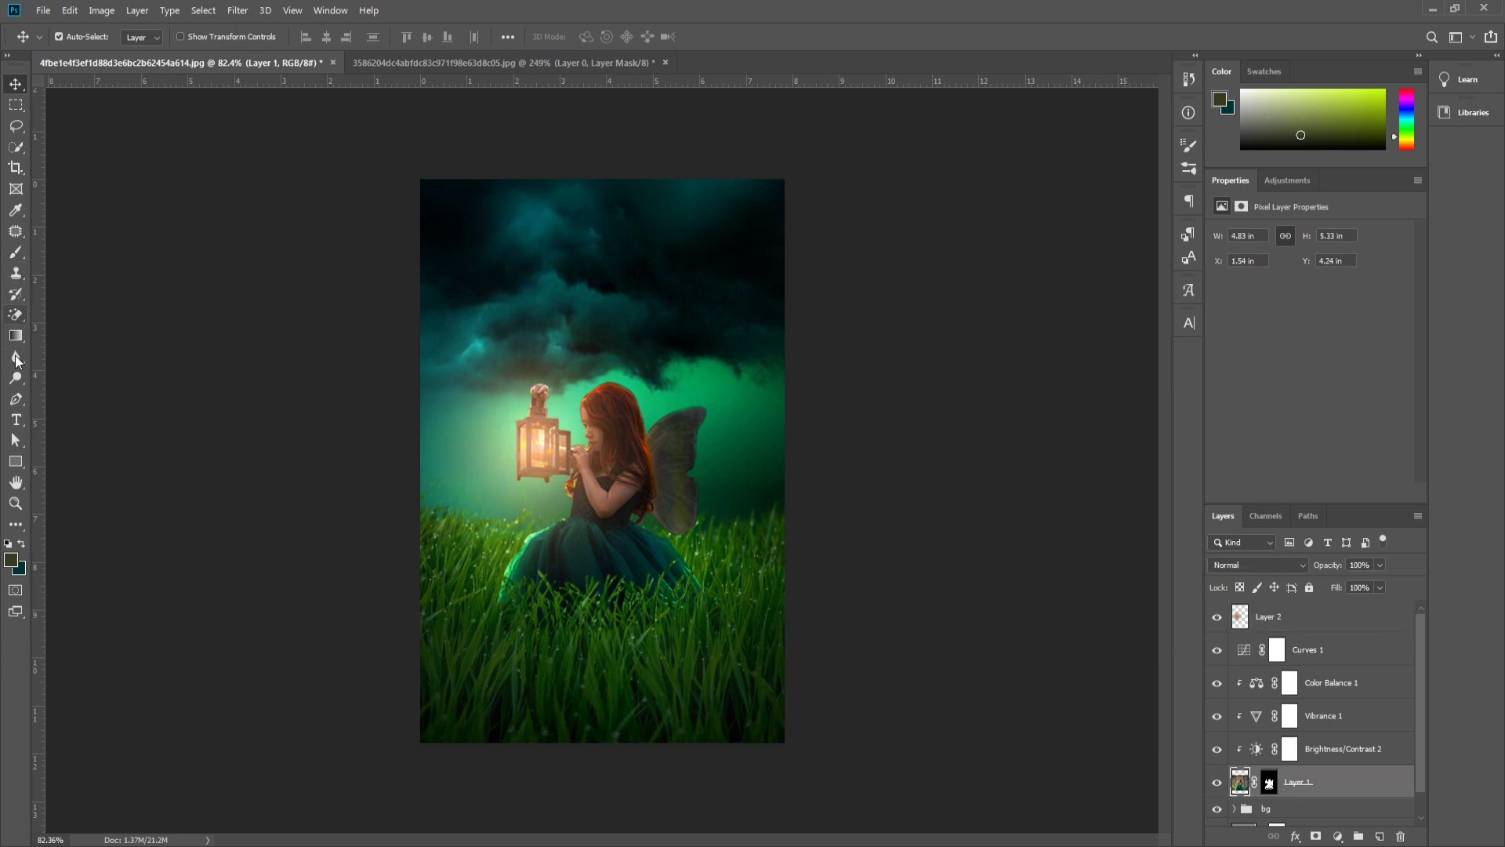
pyautogui.click(15, 378)
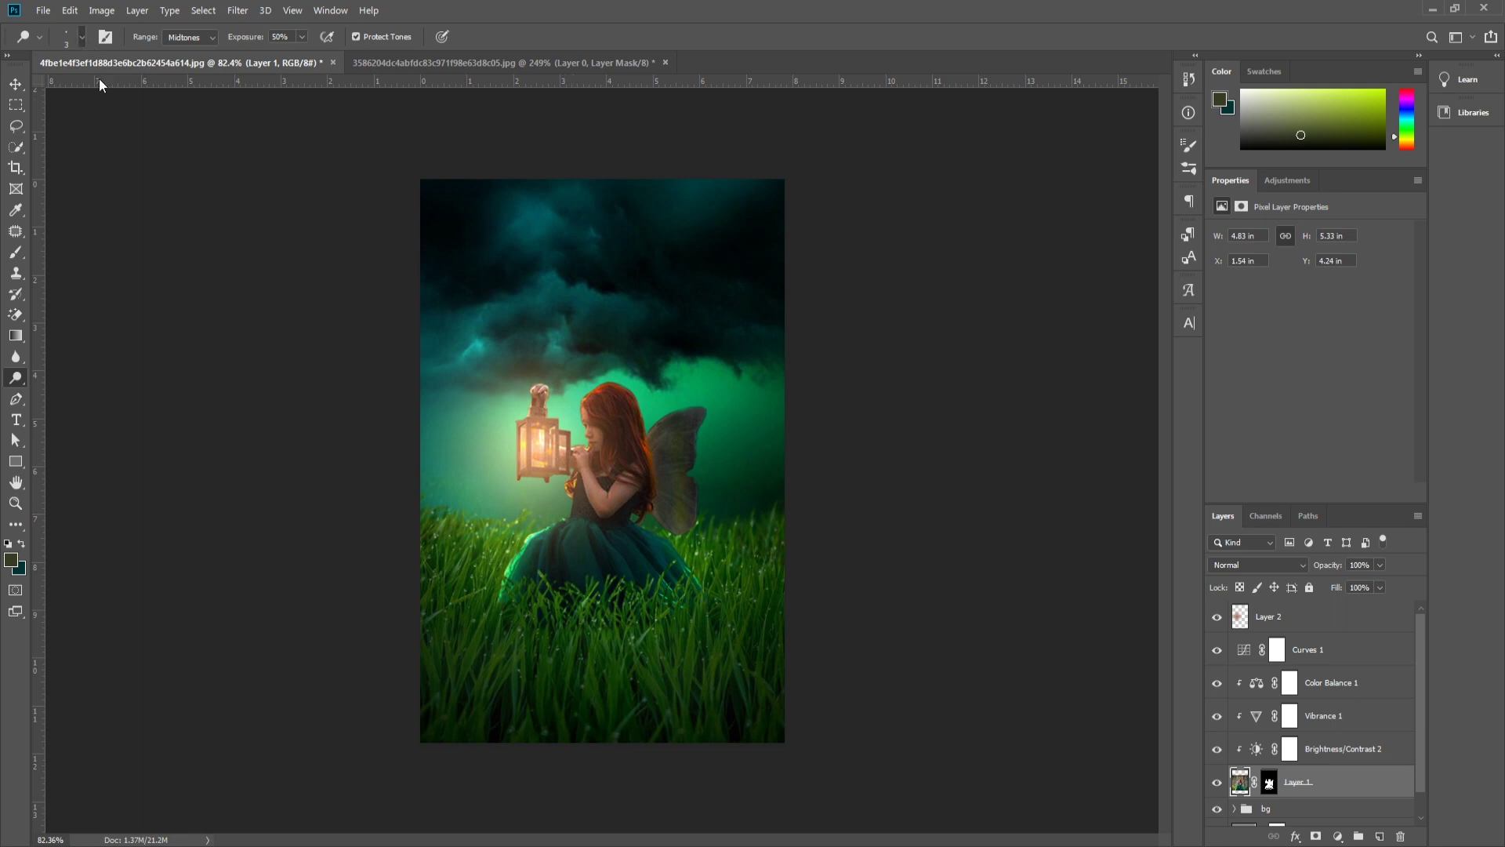
pyautogui.press(']')
pyautogui.press(']')
pyautogui.press(']')
pyautogui.moveTo(593, 466); pyautogui.dragTo(583, 467)
# Step: Paint black at 21% opacity on the Brightness/Contrast 2 mask over hands and chest
pyautogui.click(1339, 753)
pyautogui.click(18, 251)
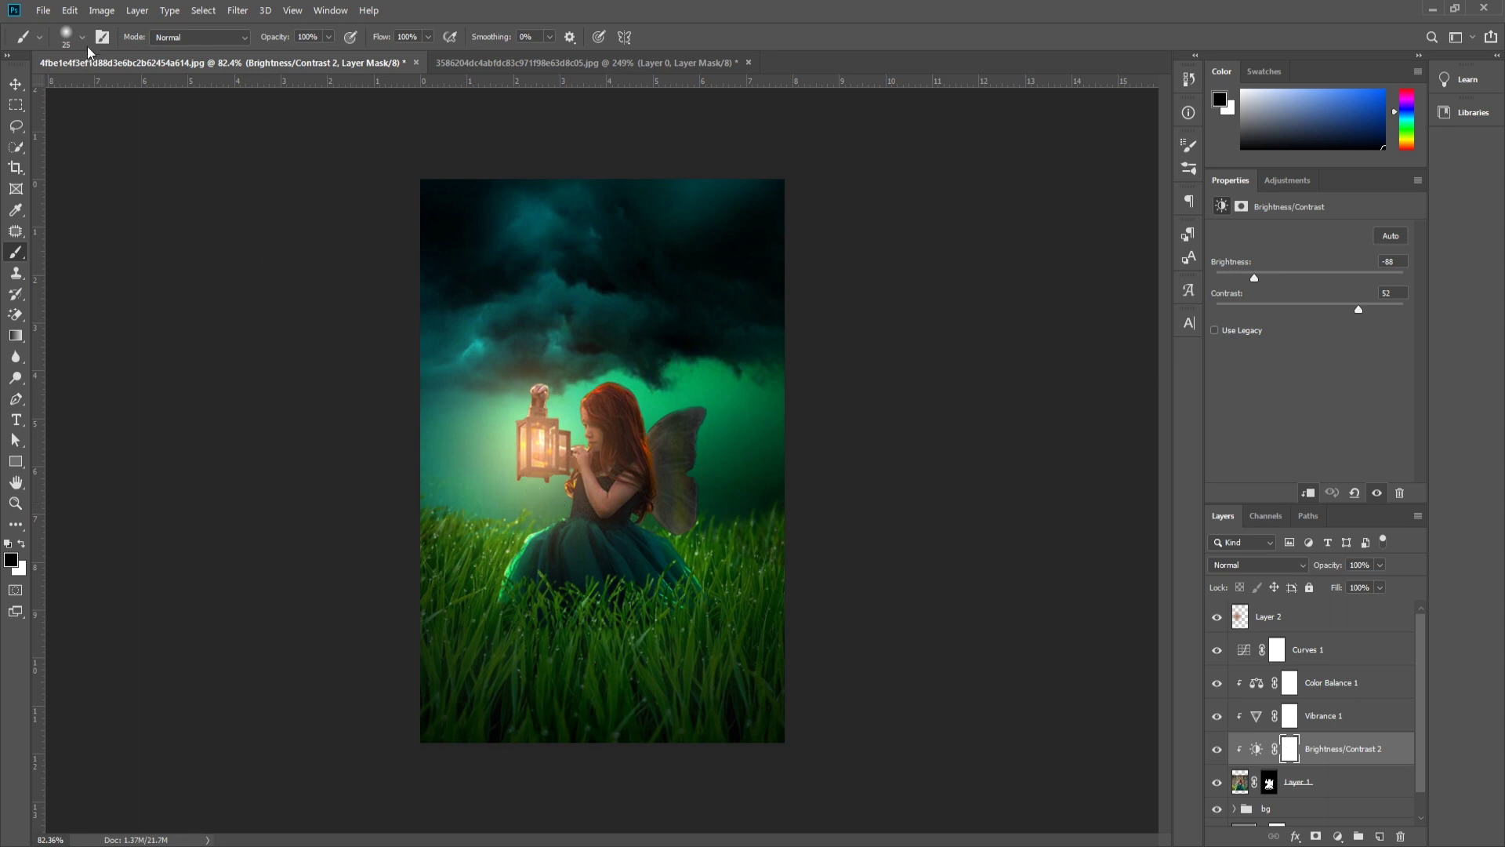
pyautogui.press('2')
pyautogui.press('1')
pyautogui.moveTo(578, 459); pyautogui.dragTo(583, 453)
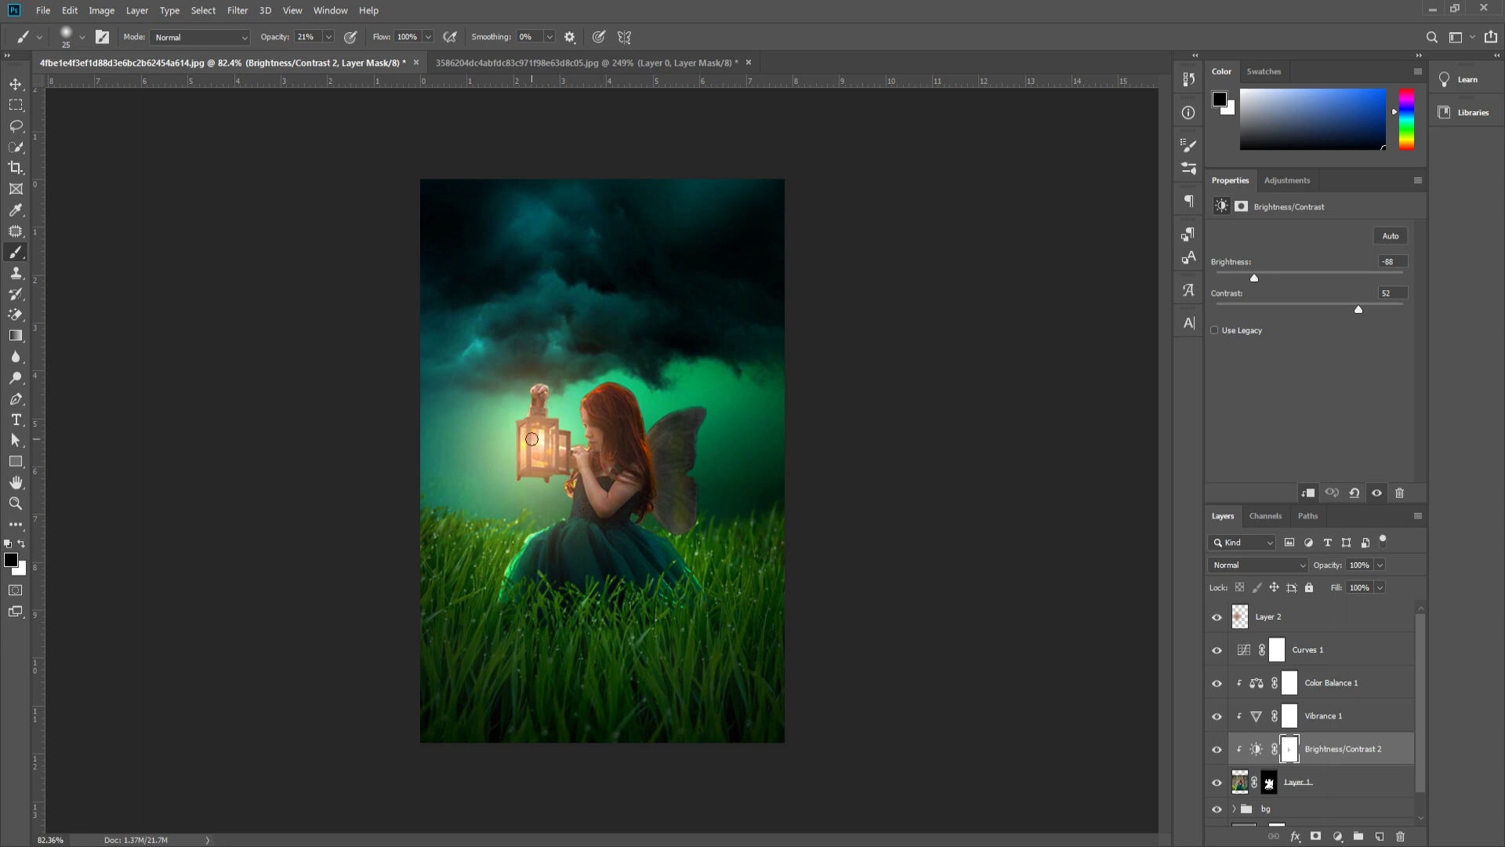
# Step: Keep black as foreground colour and reselect Layer 1's pixels rather than its mask
pyautogui.click(21, 544)
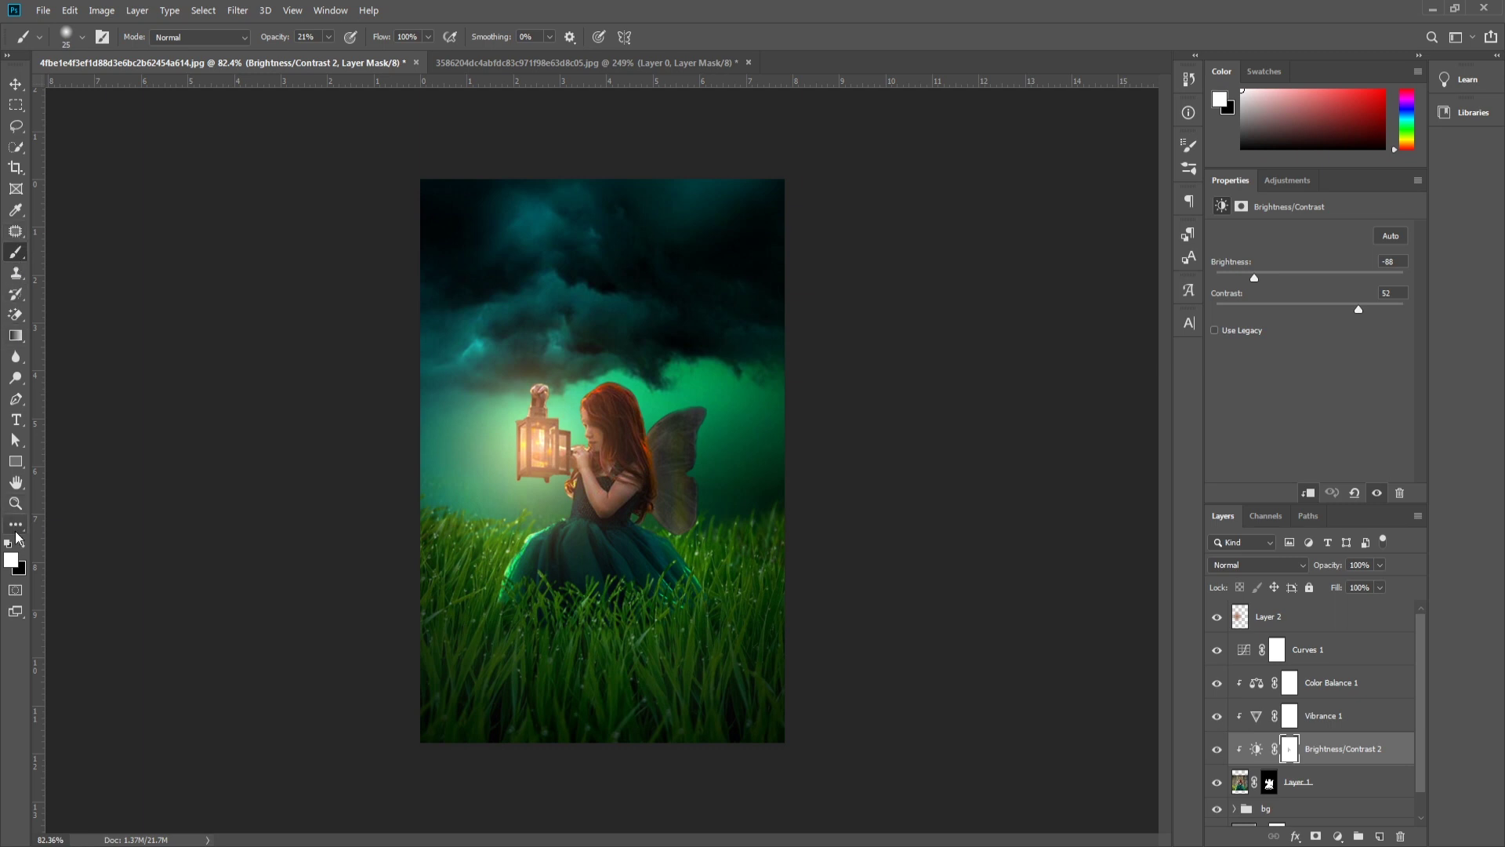
pyautogui.click(22, 543)
pyautogui.click(1269, 783)
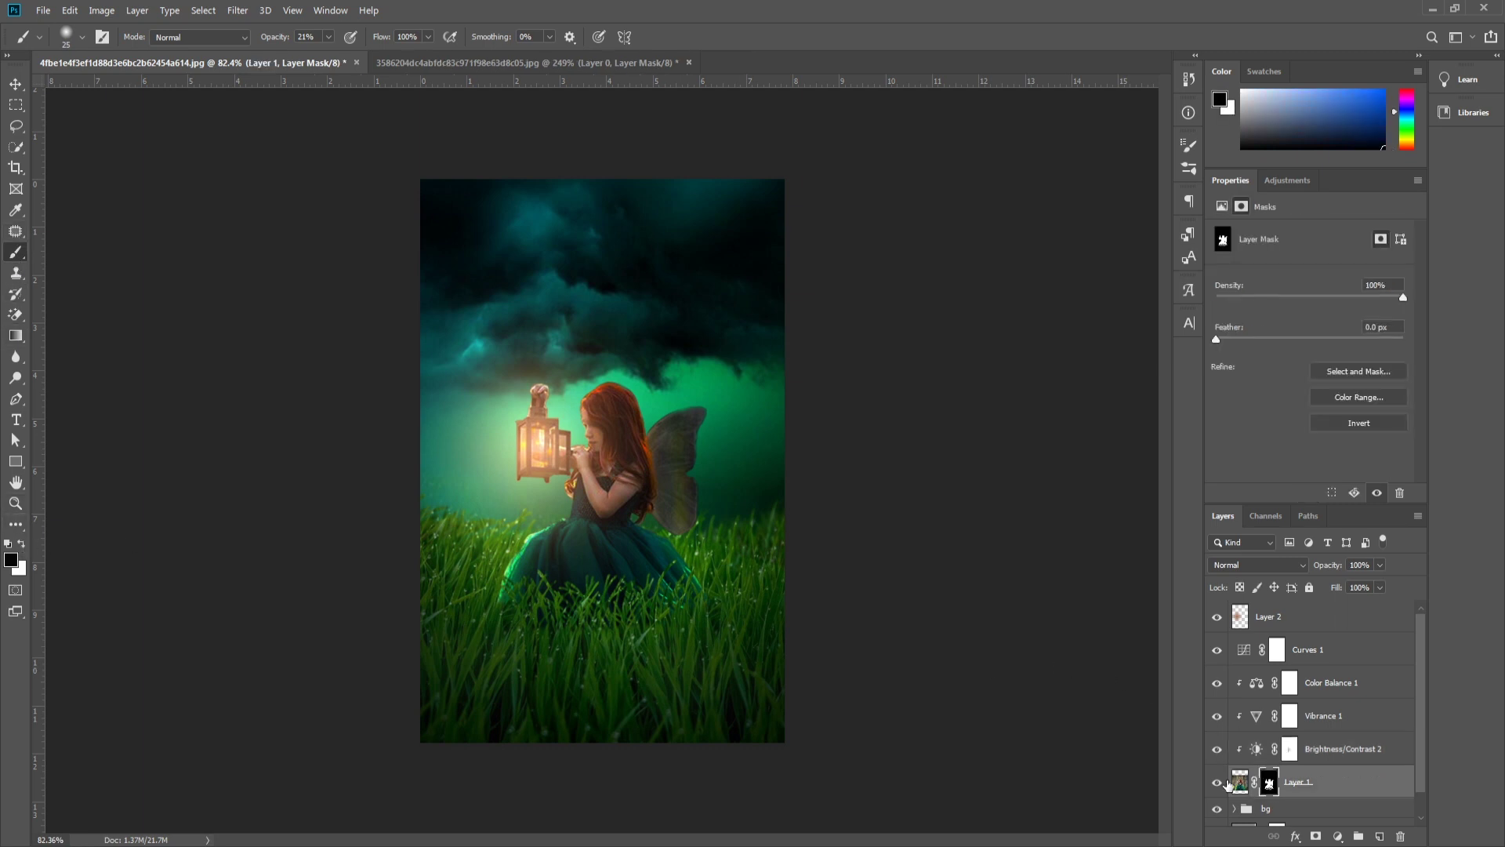
pyautogui.click(1240, 782)
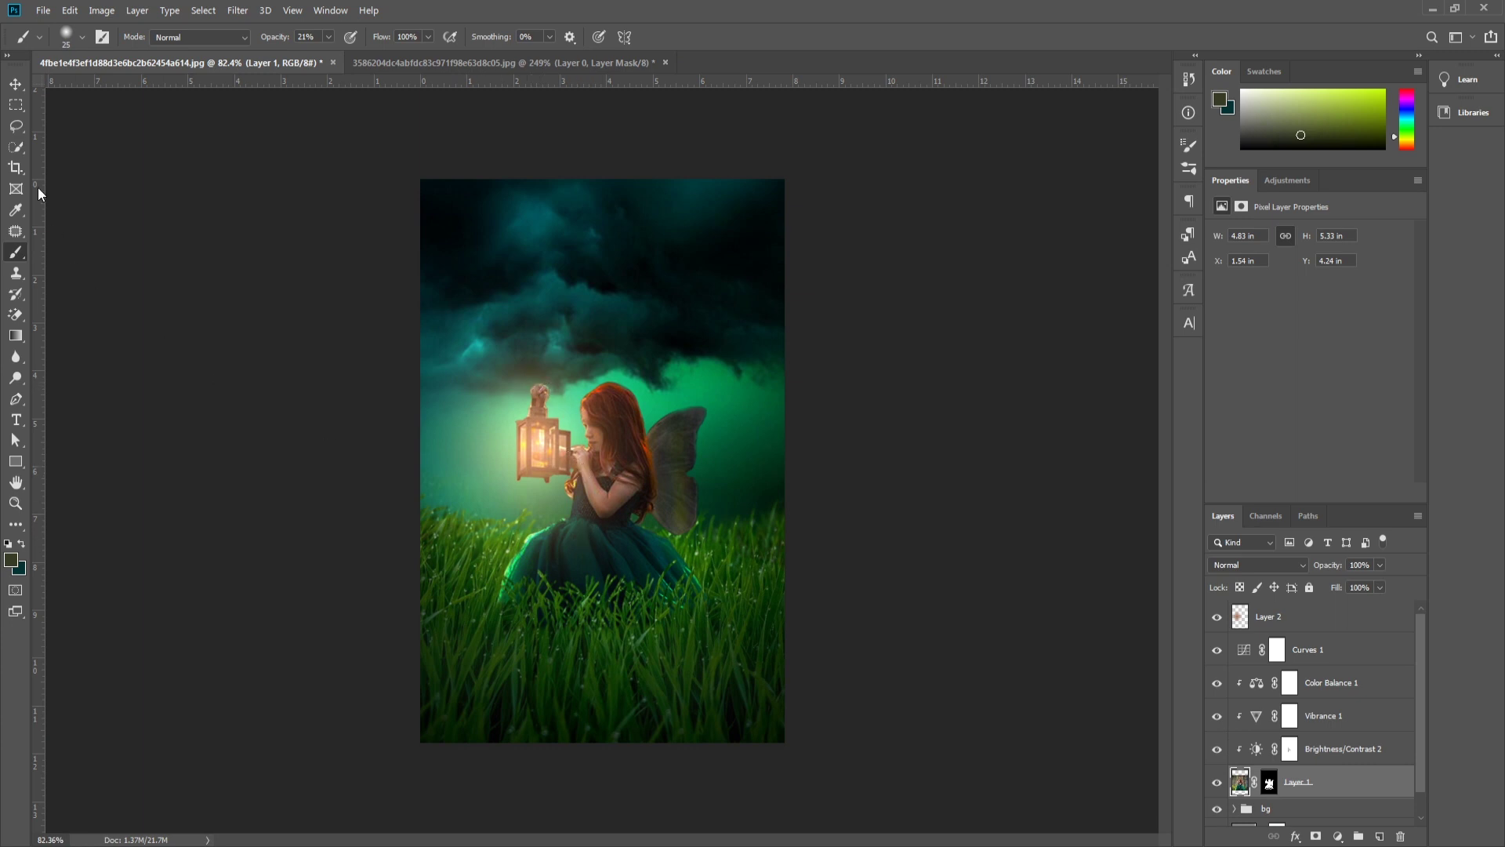
pyautogui.click(16, 93)
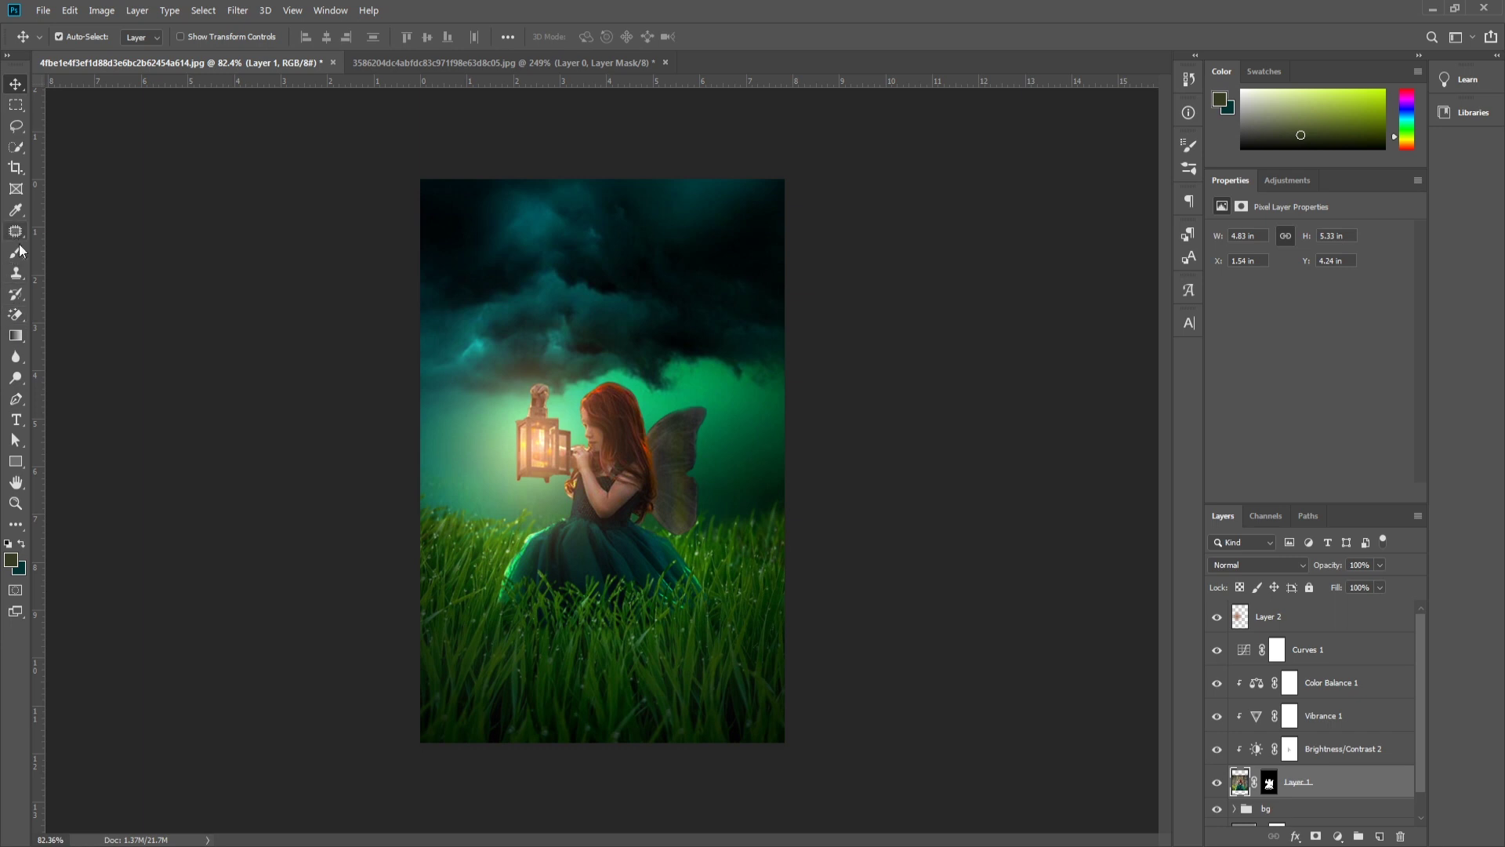
# Step: Add a clipped Layer 3 and brush faint tones over the girl's body, hair and dress
pyautogui.click(15, 251)
pyautogui.click(1379, 837)
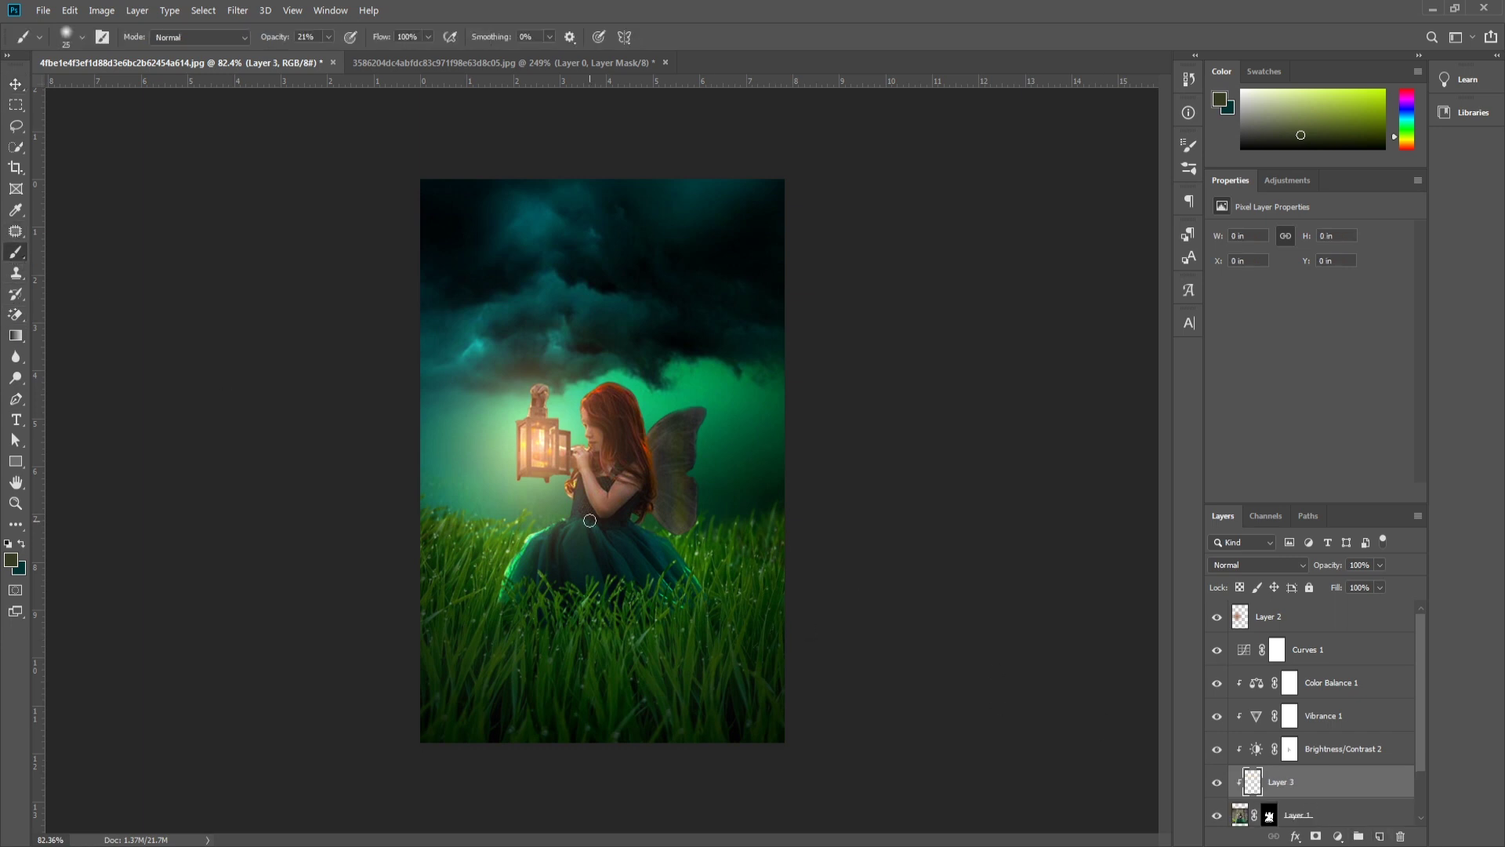
pyautogui.moveTo(638, 497)
pyautogui.mouseDown()
pyautogui.moveTo(642, 539)
pyautogui.moveTo(706, 612)
pyautogui.mouseUp()
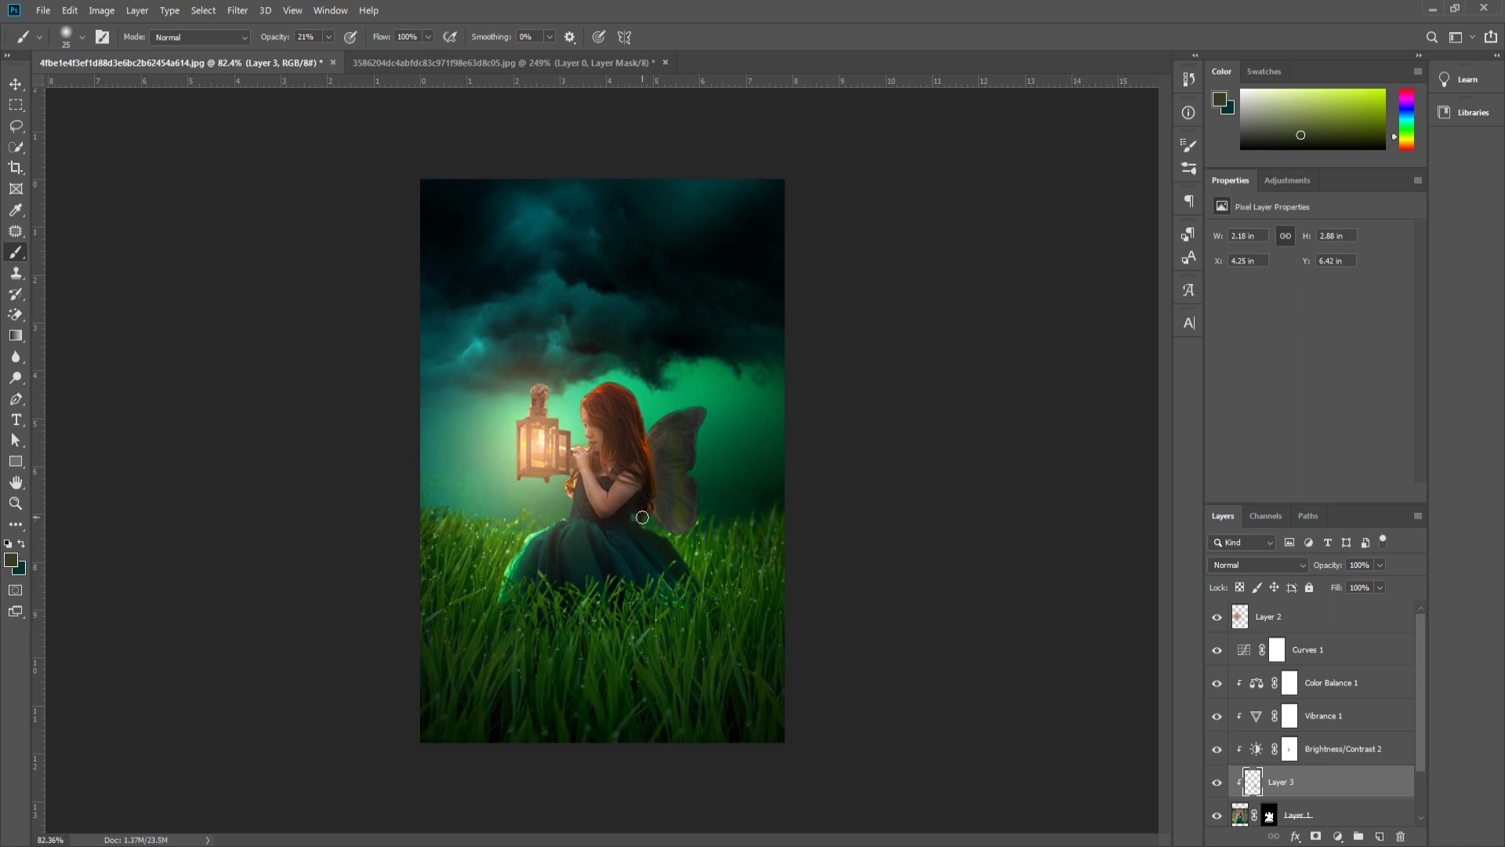
pyautogui.moveTo(642, 517); pyautogui.dragTo(634, 397)
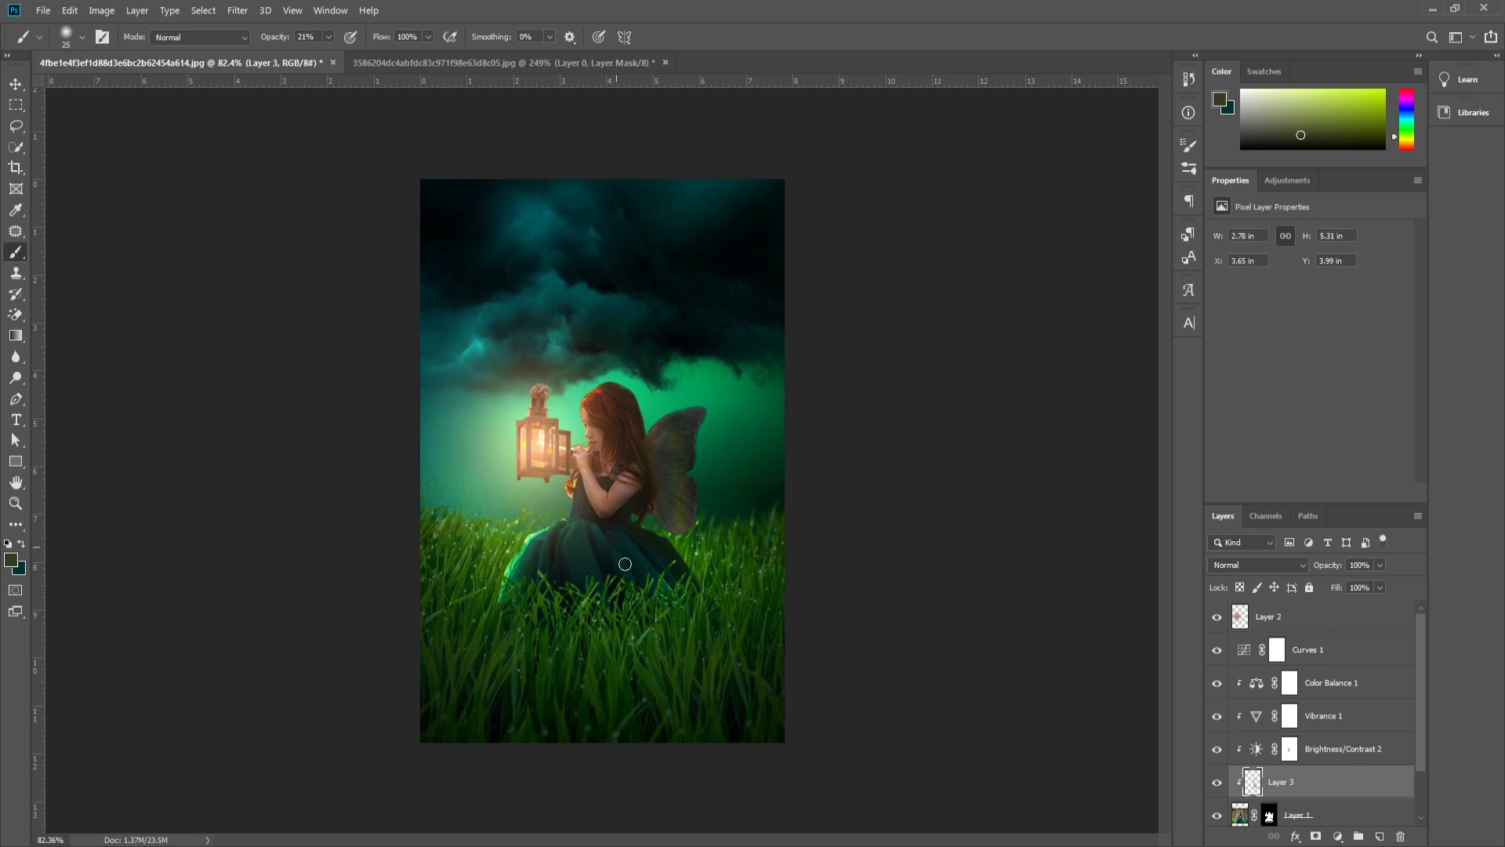
pyautogui.moveTo(560, 573); pyautogui.dragTo(588, 553)
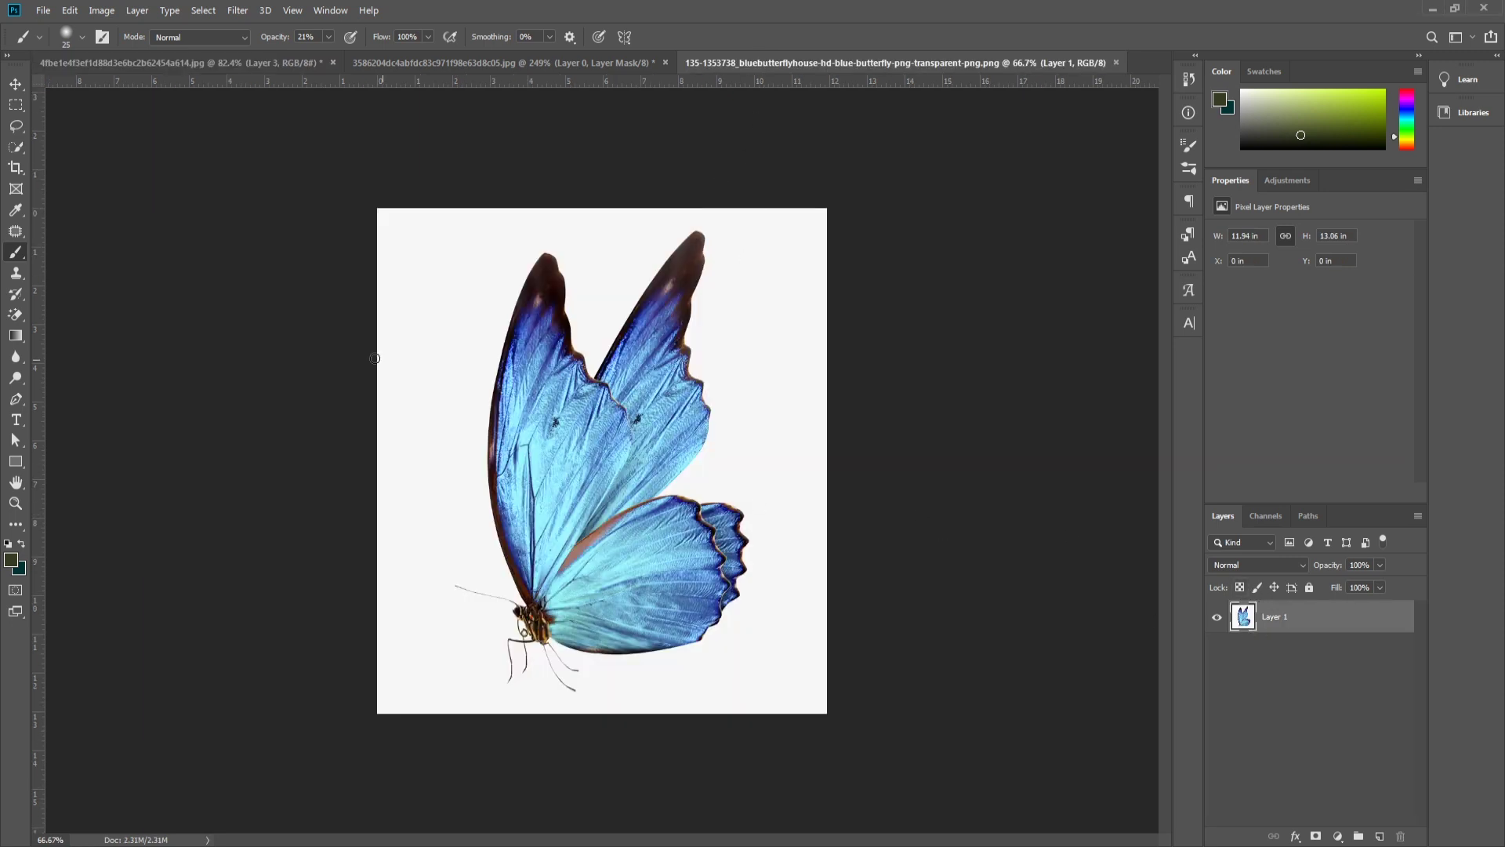
# Step: Isolate the butterfly's Red channel and duplicate it as a Red copy channel
pyautogui.click(1266, 516)
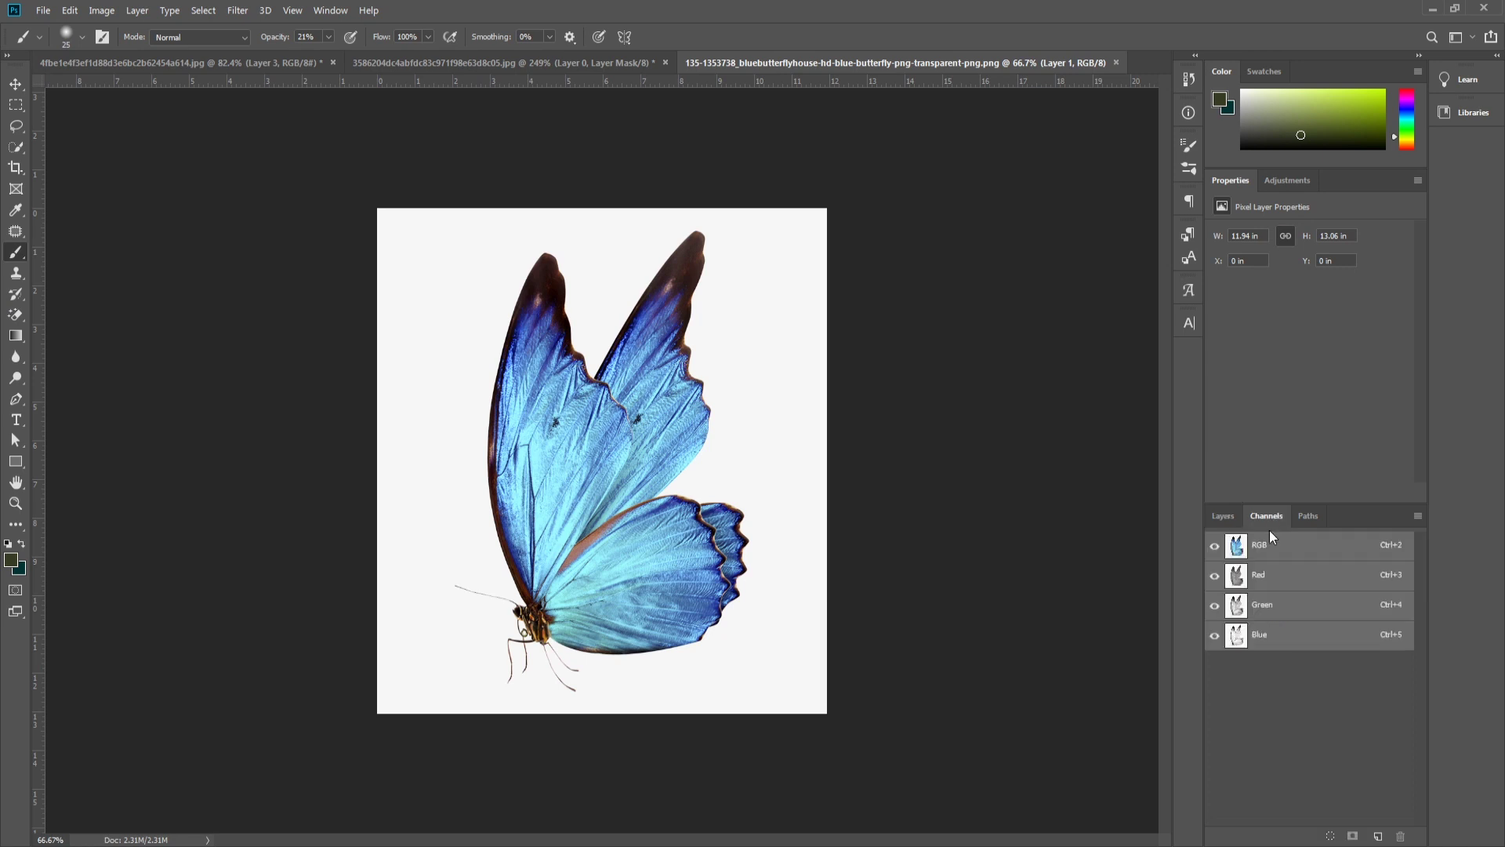
pyautogui.click(1215, 605)
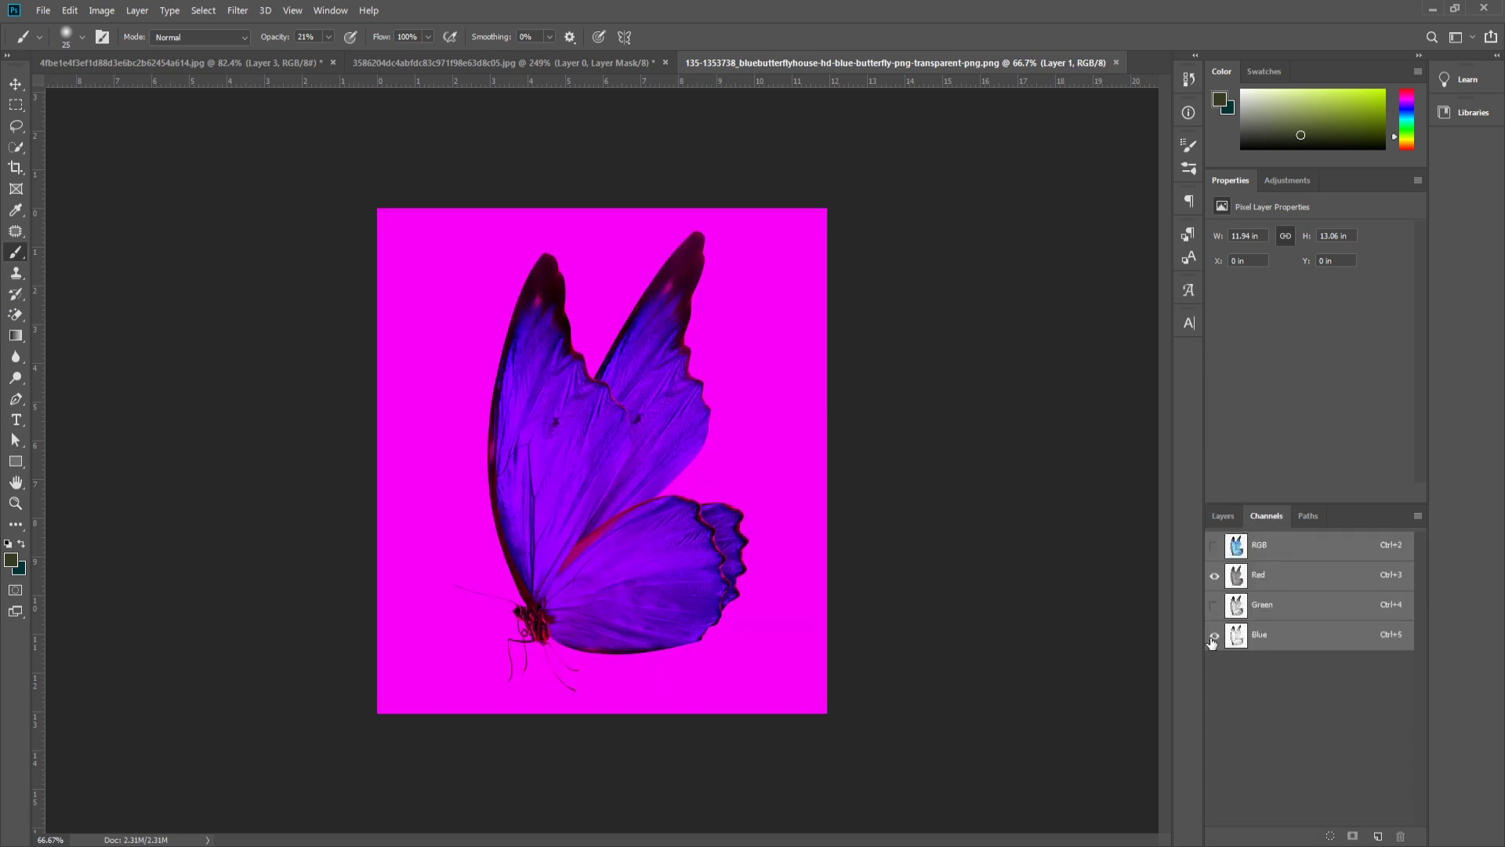
pyautogui.click(1215, 635)
pyautogui.click(1294, 584)
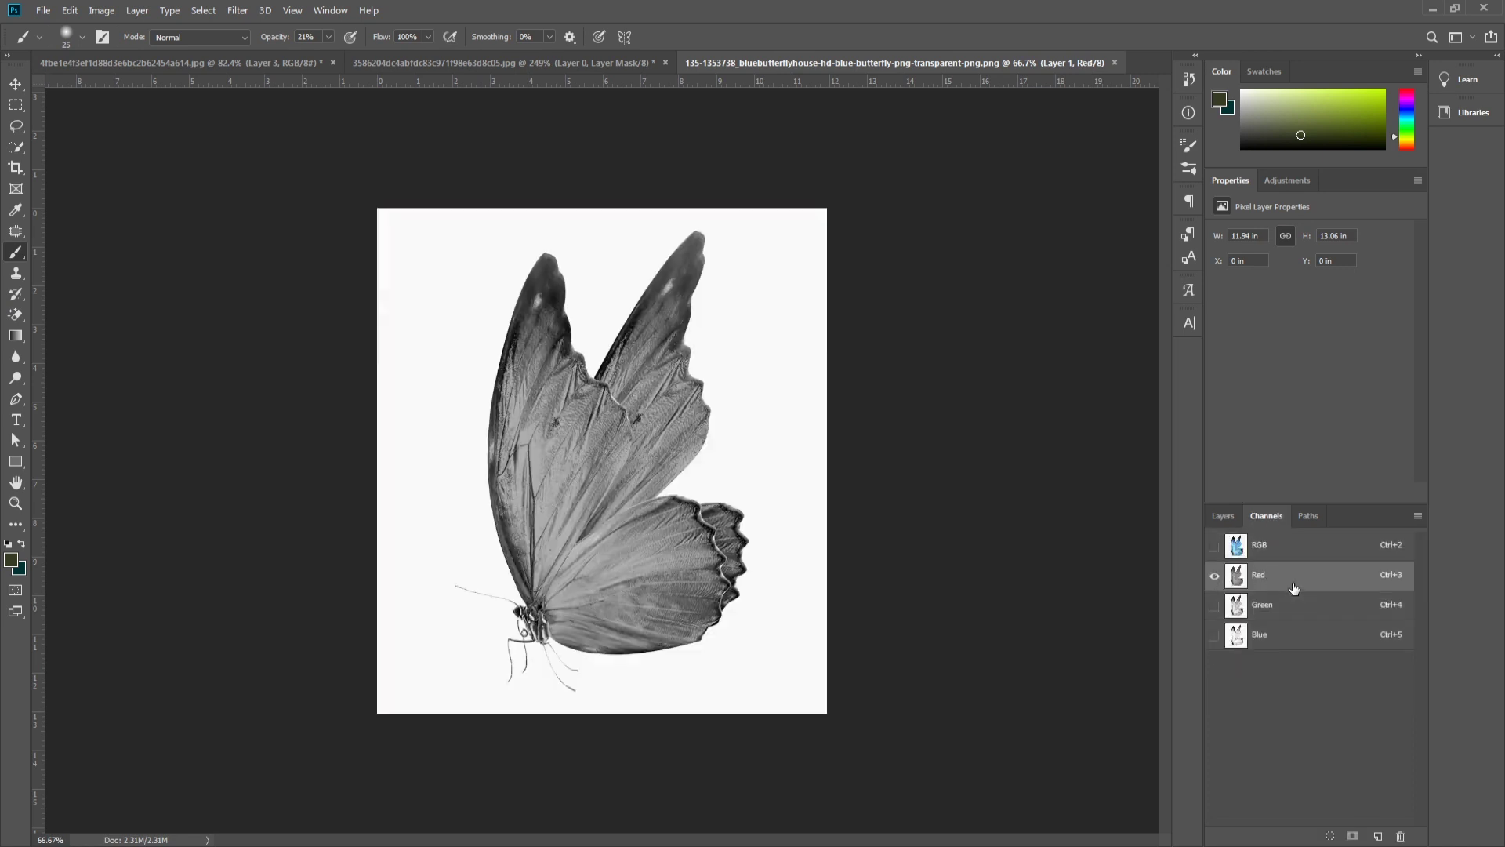
pyautogui.moveTo(1294, 576); pyautogui.dragTo(1378, 836)
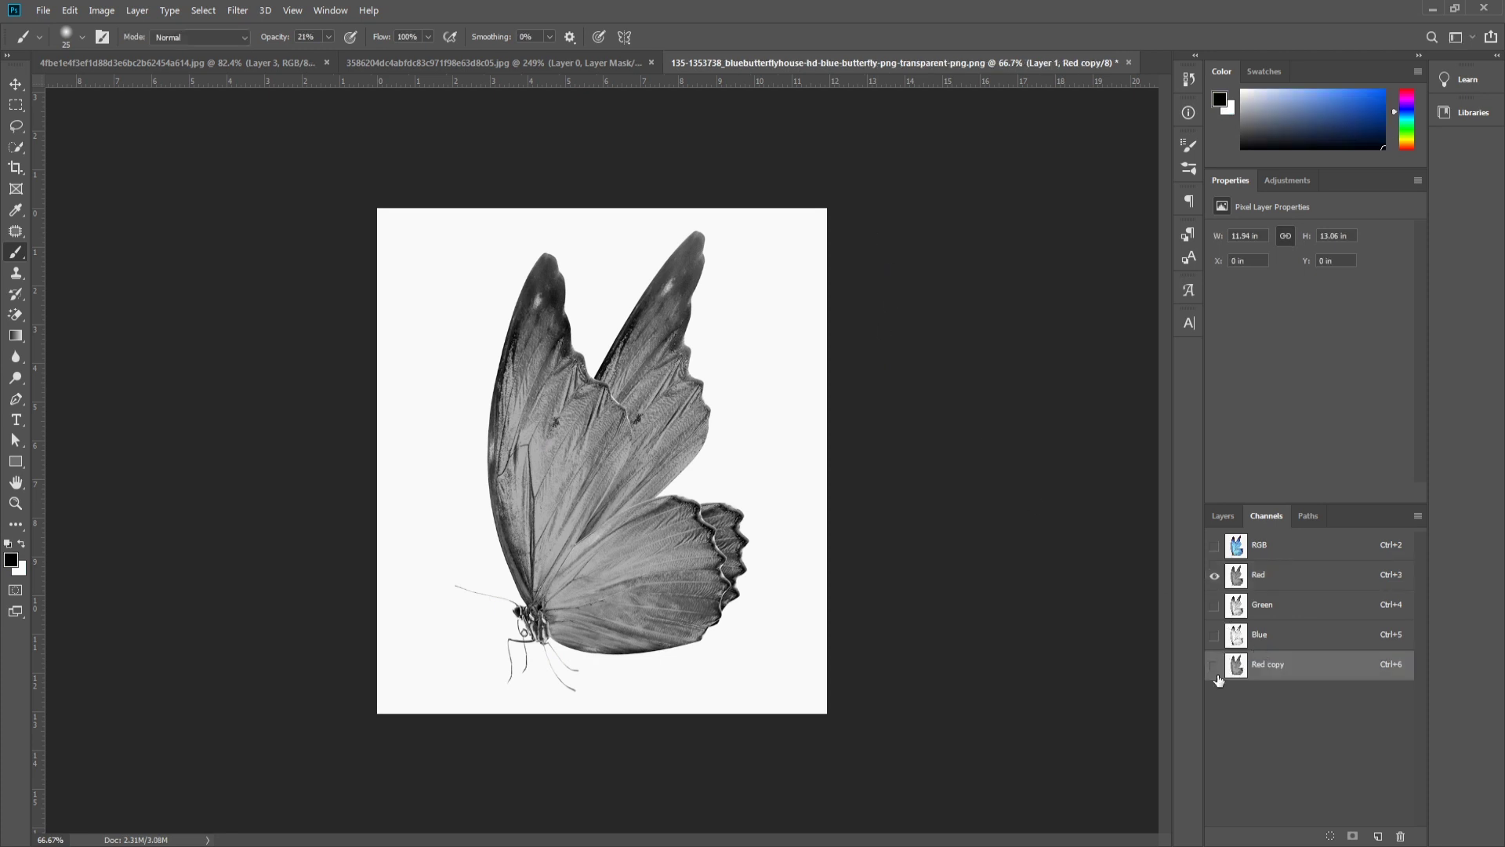
pyautogui.click(1214, 576)
pyautogui.press('i')
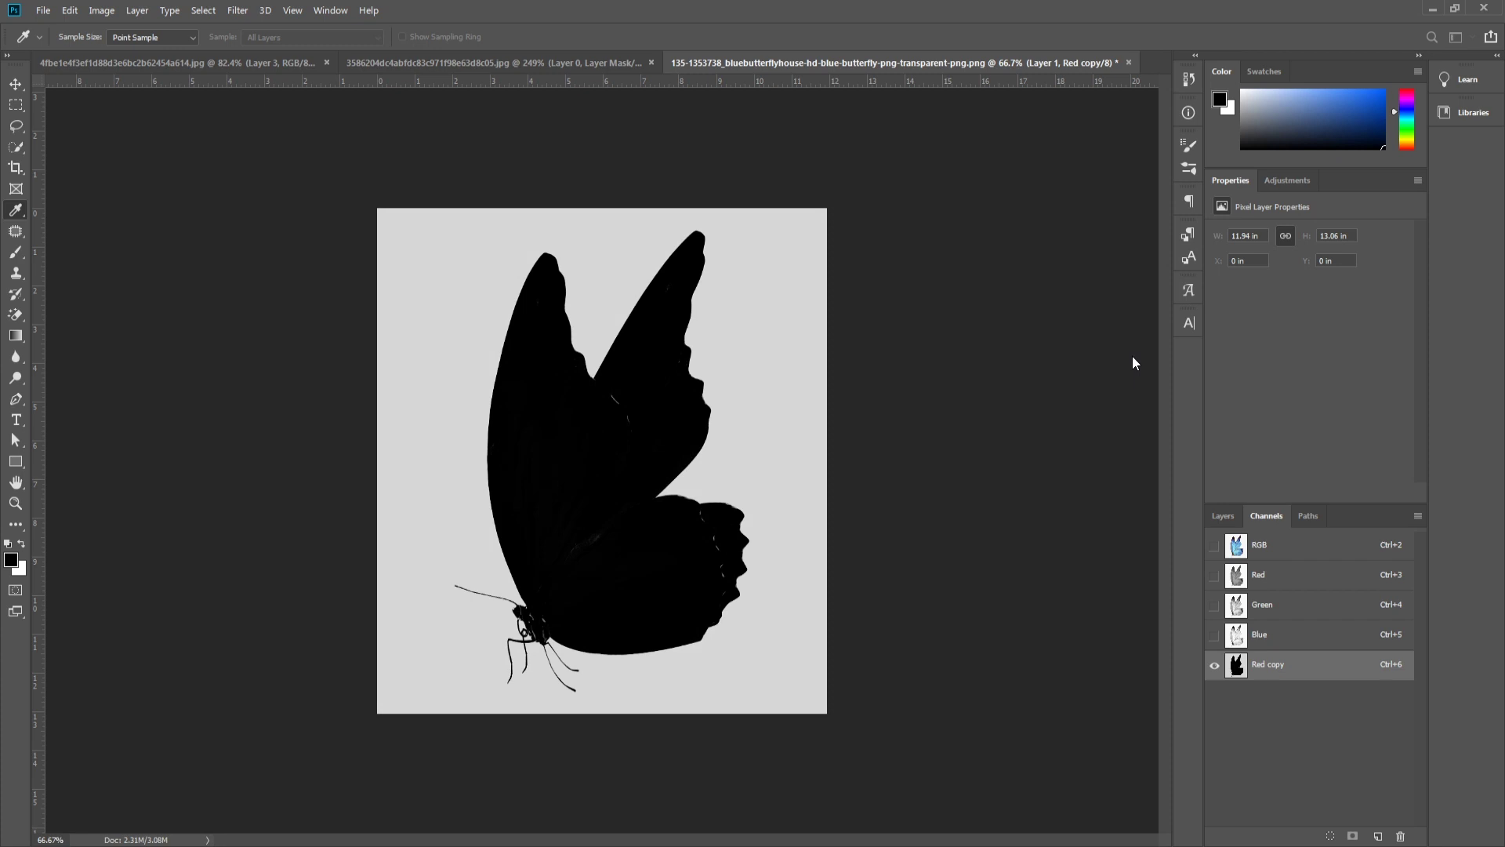
pyautogui.press('b')
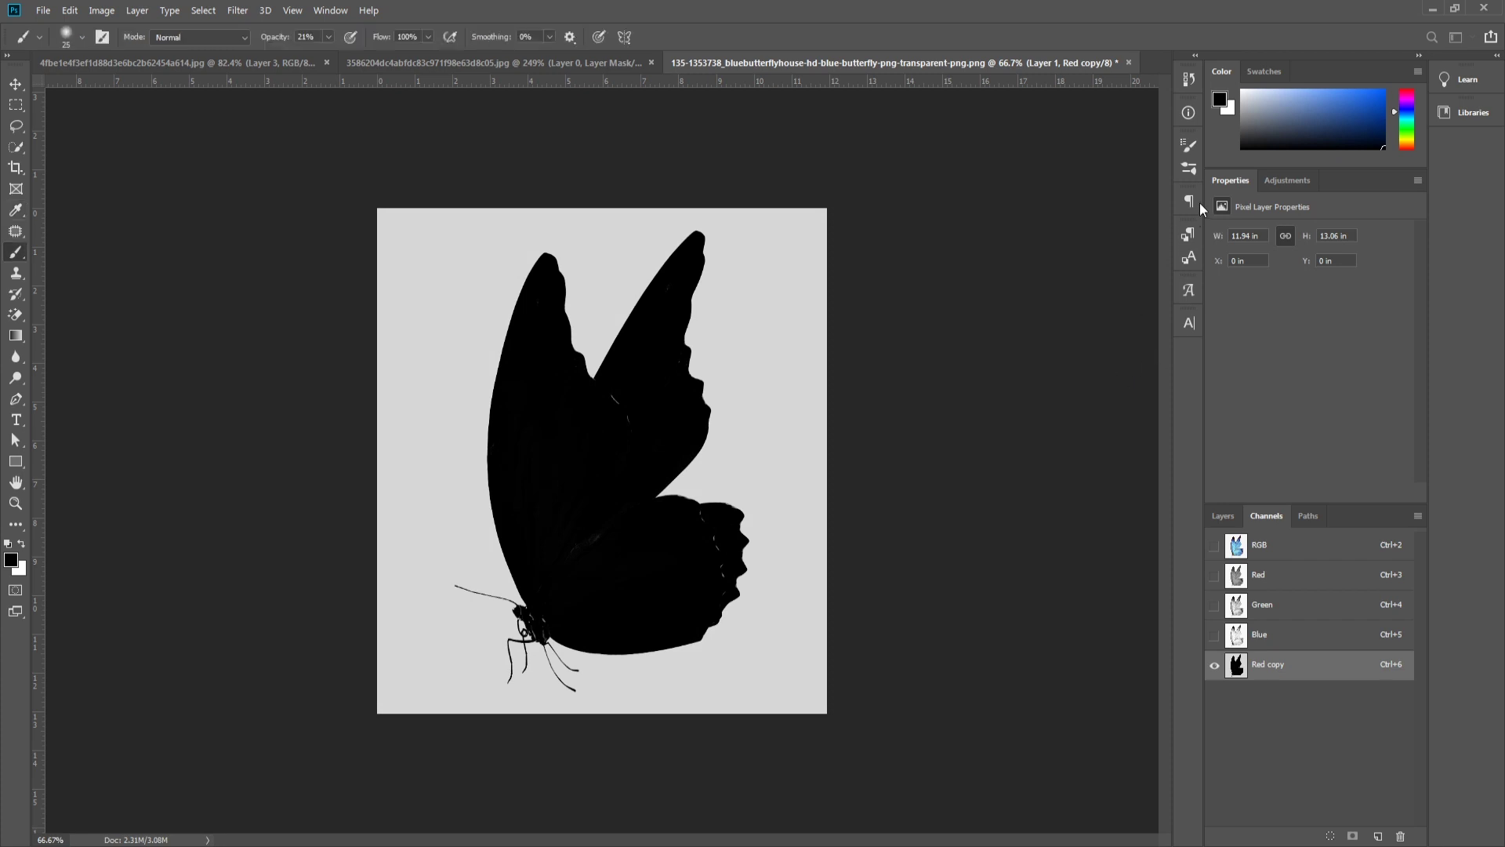
# Step: Load Red copy as a selection and apply it as the butterfly's layer mask
pyautogui.keyDown('ctrl'); pyautogui.click(1237, 668); pyautogui.keyUp('ctrl')
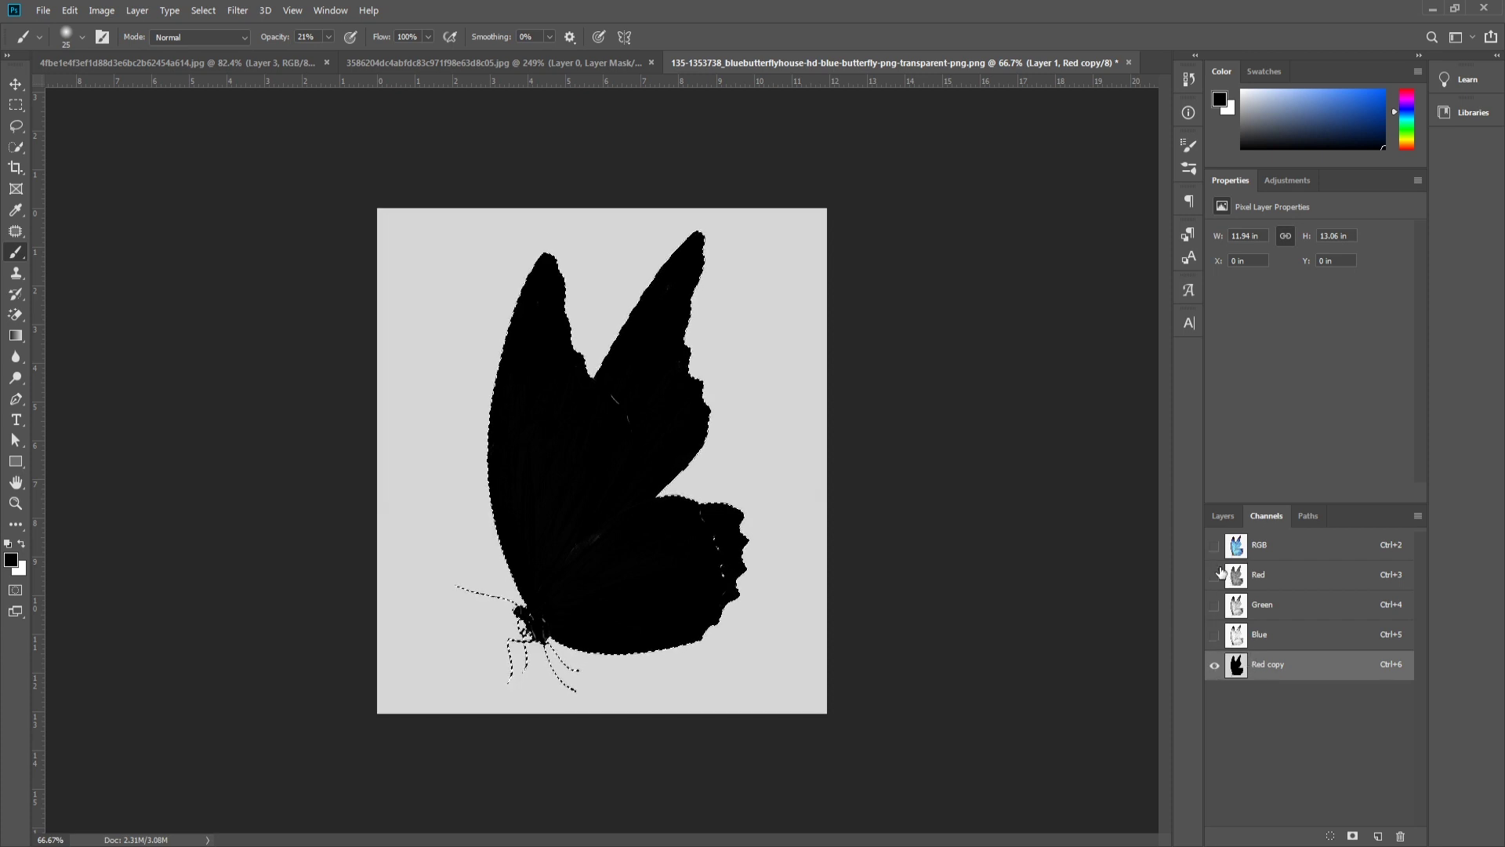
pyautogui.click(1215, 635)
pyautogui.click(1215, 665)
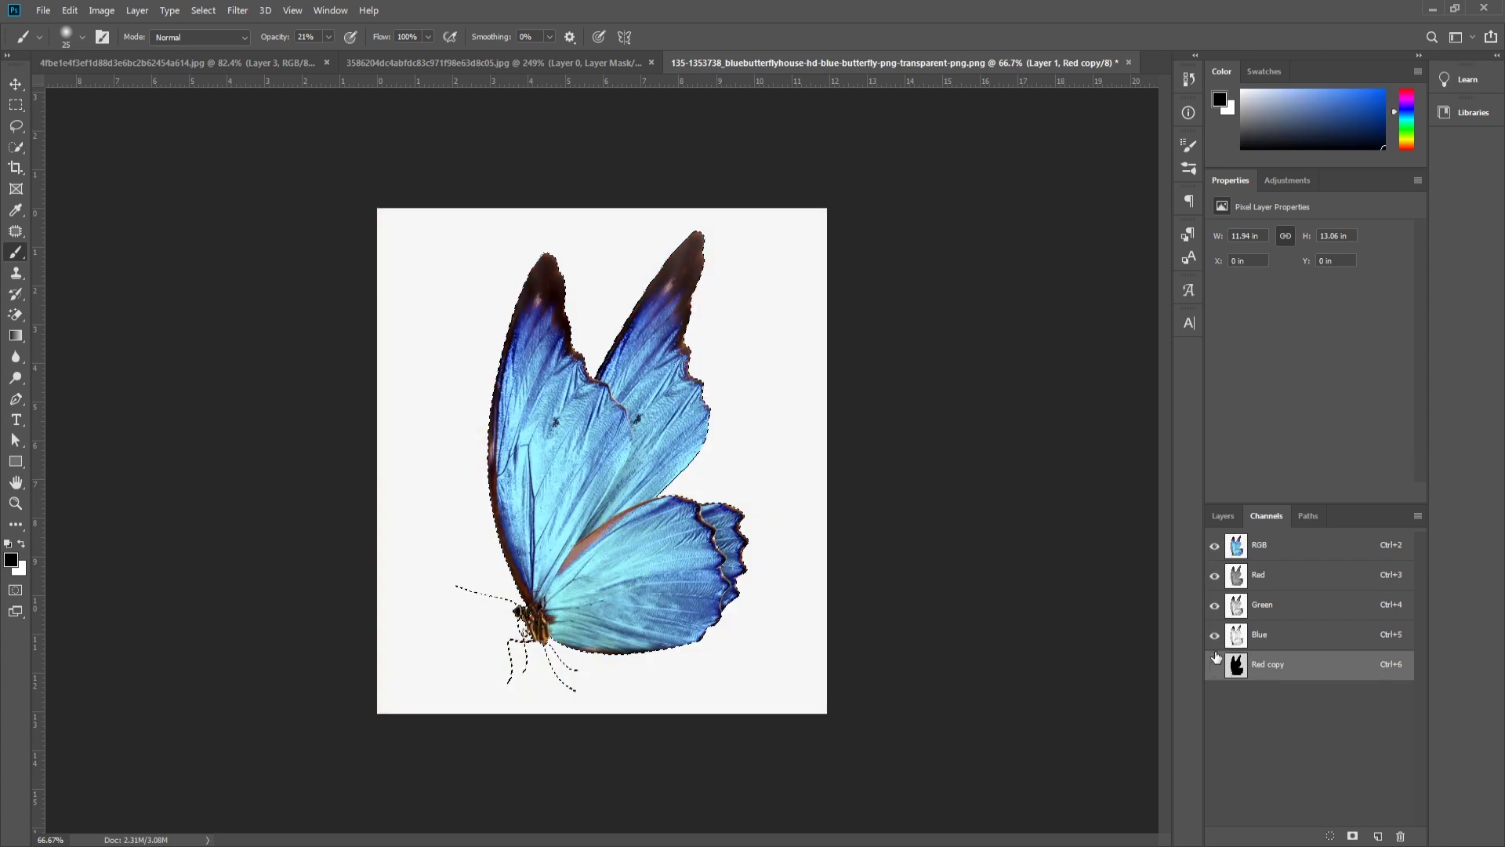
pyautogui.click(1223, 516)
pyautogui.click(1317, 837)
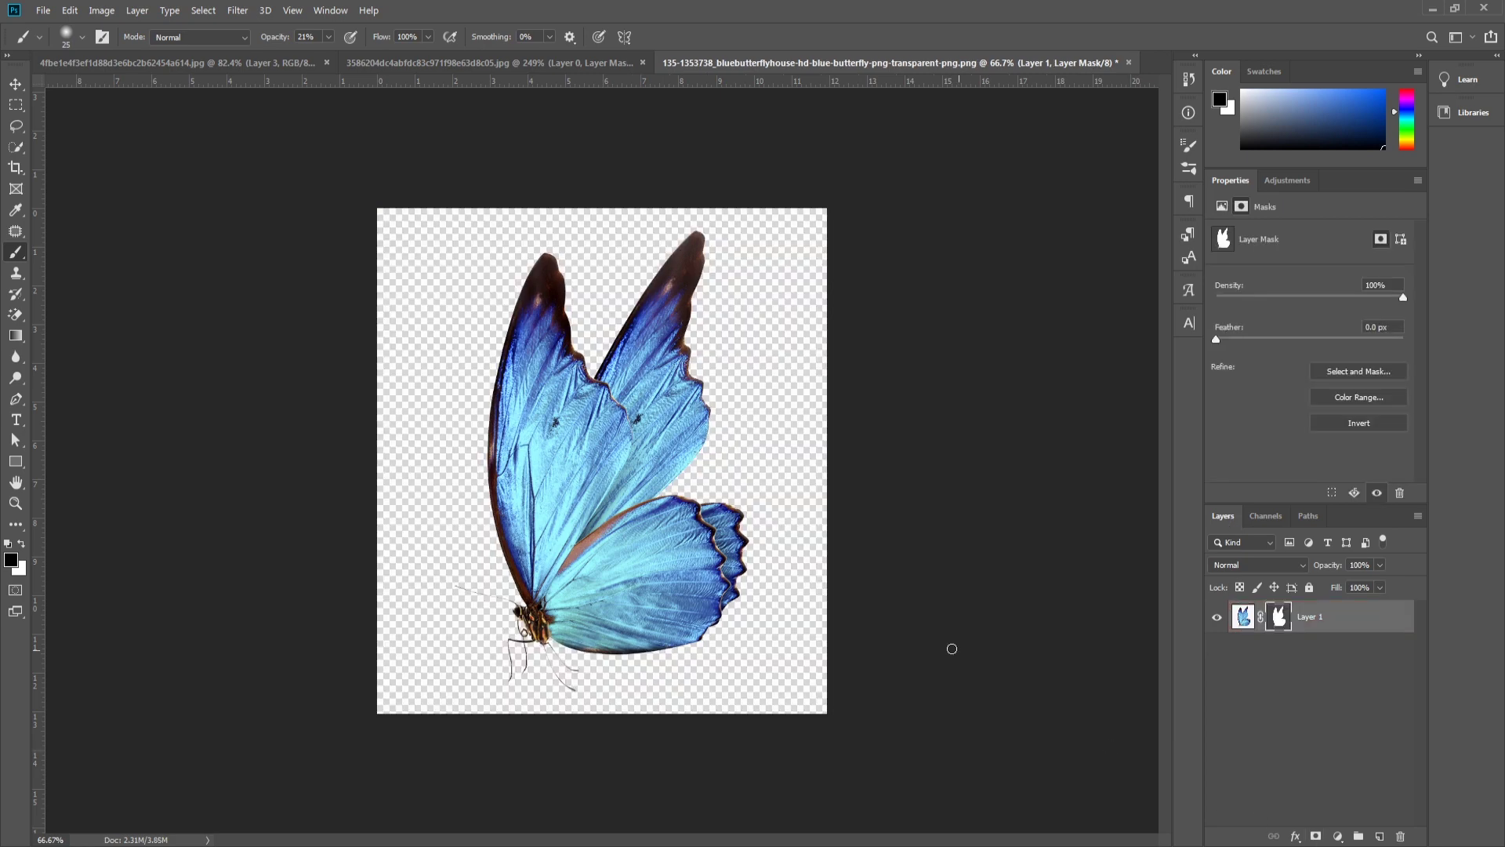
# Step: Bring the butterfly into the fairy composition, shrinking it and placing it in the sky
pyautogui.click(16, 84)
pyautogui.moveTo(596, 551)
pyautogui.mouseDown()
pyautogui.moveTo(227, 61)
pyautogui.moveTo(608, 506)
pyautogui.mouseUp()
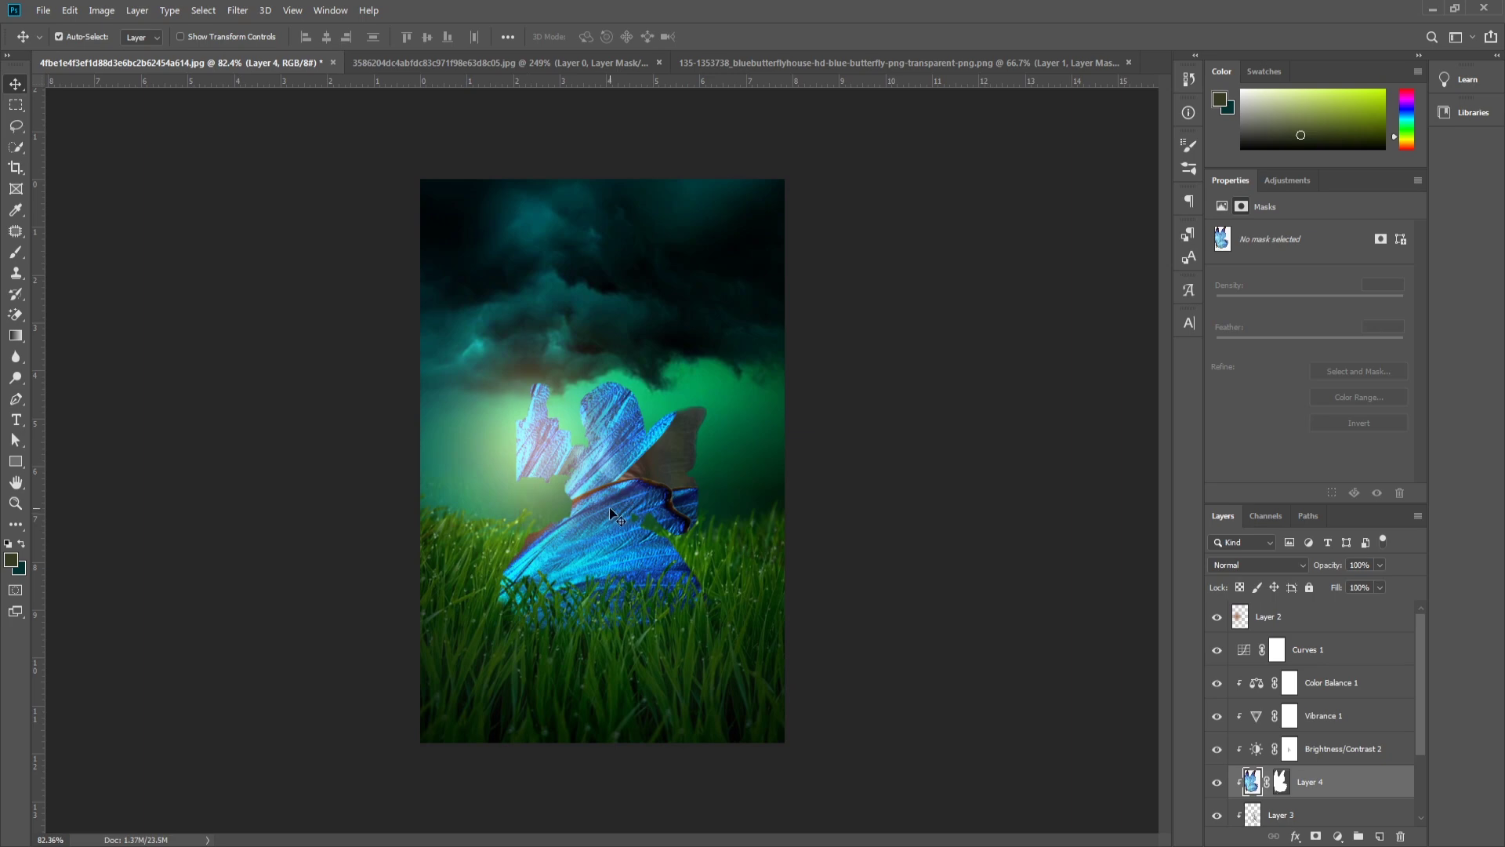
pyautogui.hotkey('ctrl', 'z')
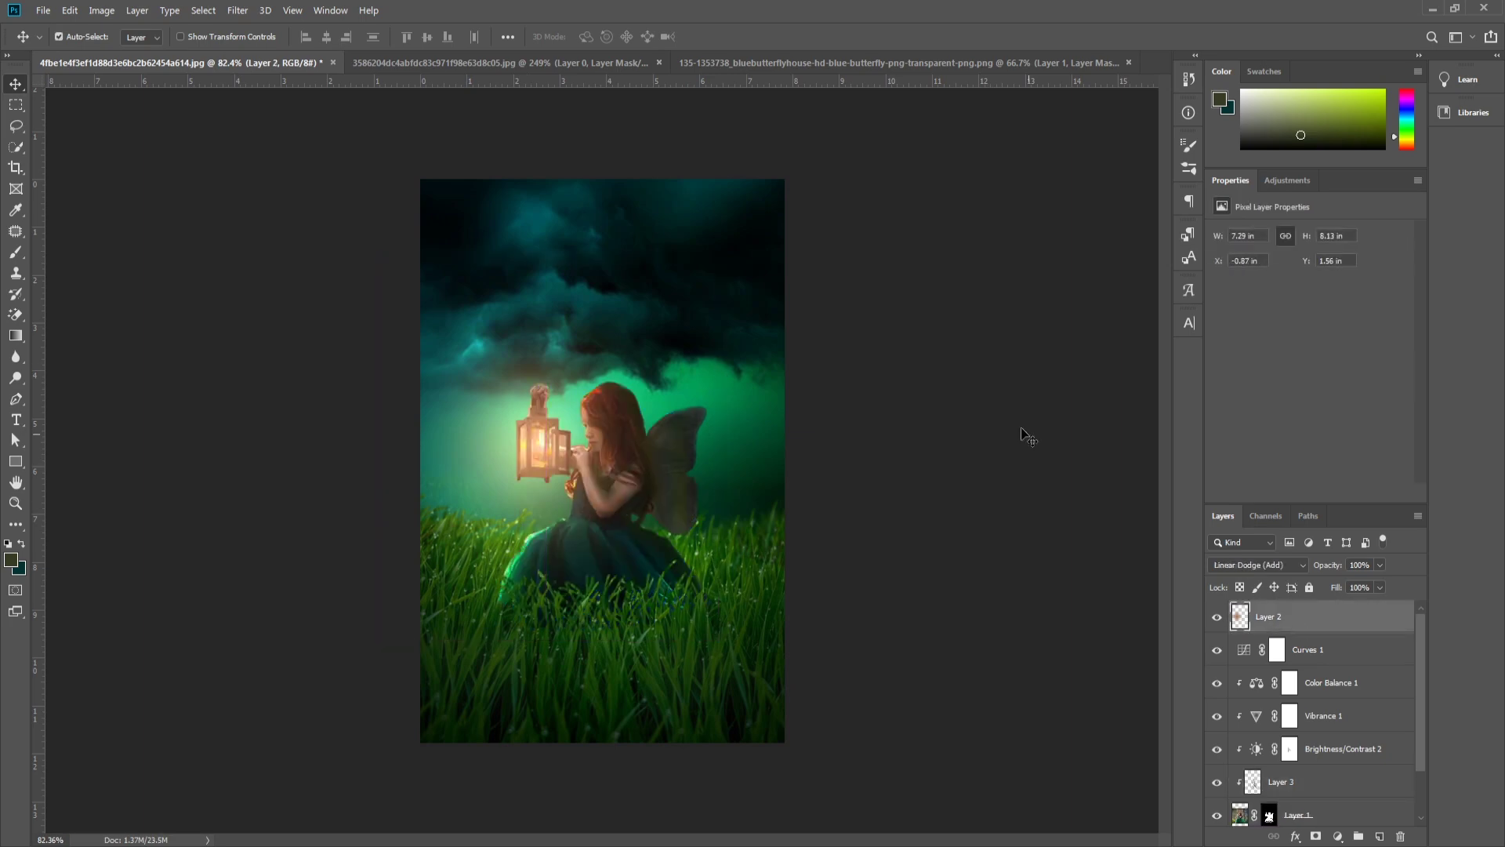
pyautogui.click(944, 69)
pyautogui.moveTo(603, 439)
pyautogui.mouseDown()
pyautogui.moveTo(227, 61)
pyautogui.moveTo(414, 202)
pyautogui.moveTo(546, 364)
pyautogui.mouseUp()
pyautogui.hotkey('ctrl', 't')
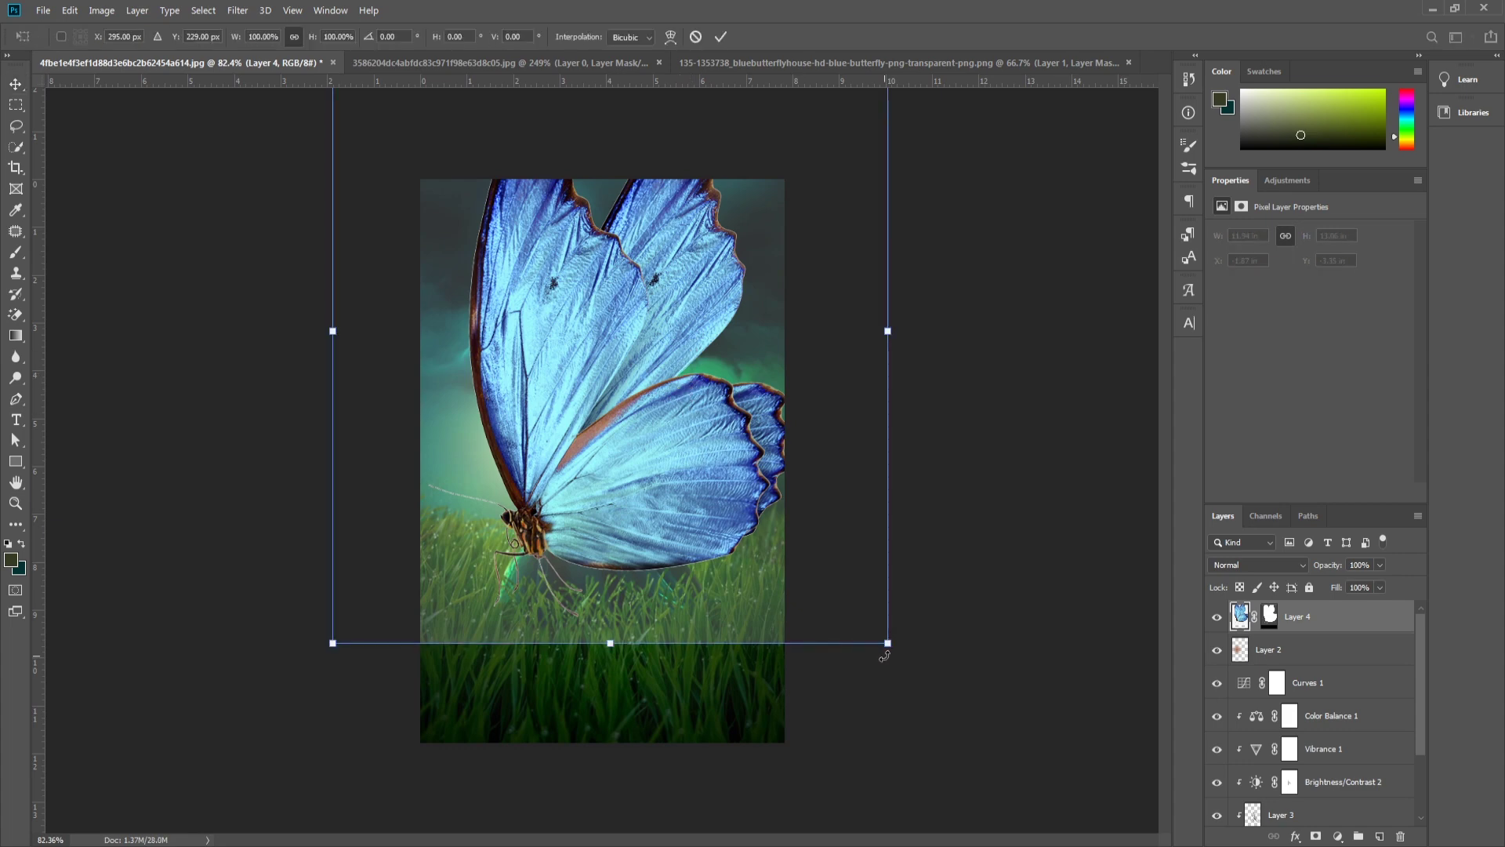
pyautogui.moveTo(884, 655)
pyautogui.mouseDown()
pyautogui.moveTo(494, 271)
pyautogui.moveTo(737, 359)
pyautogui.moveTo(640, 262)
pyautogui.mouseUp()
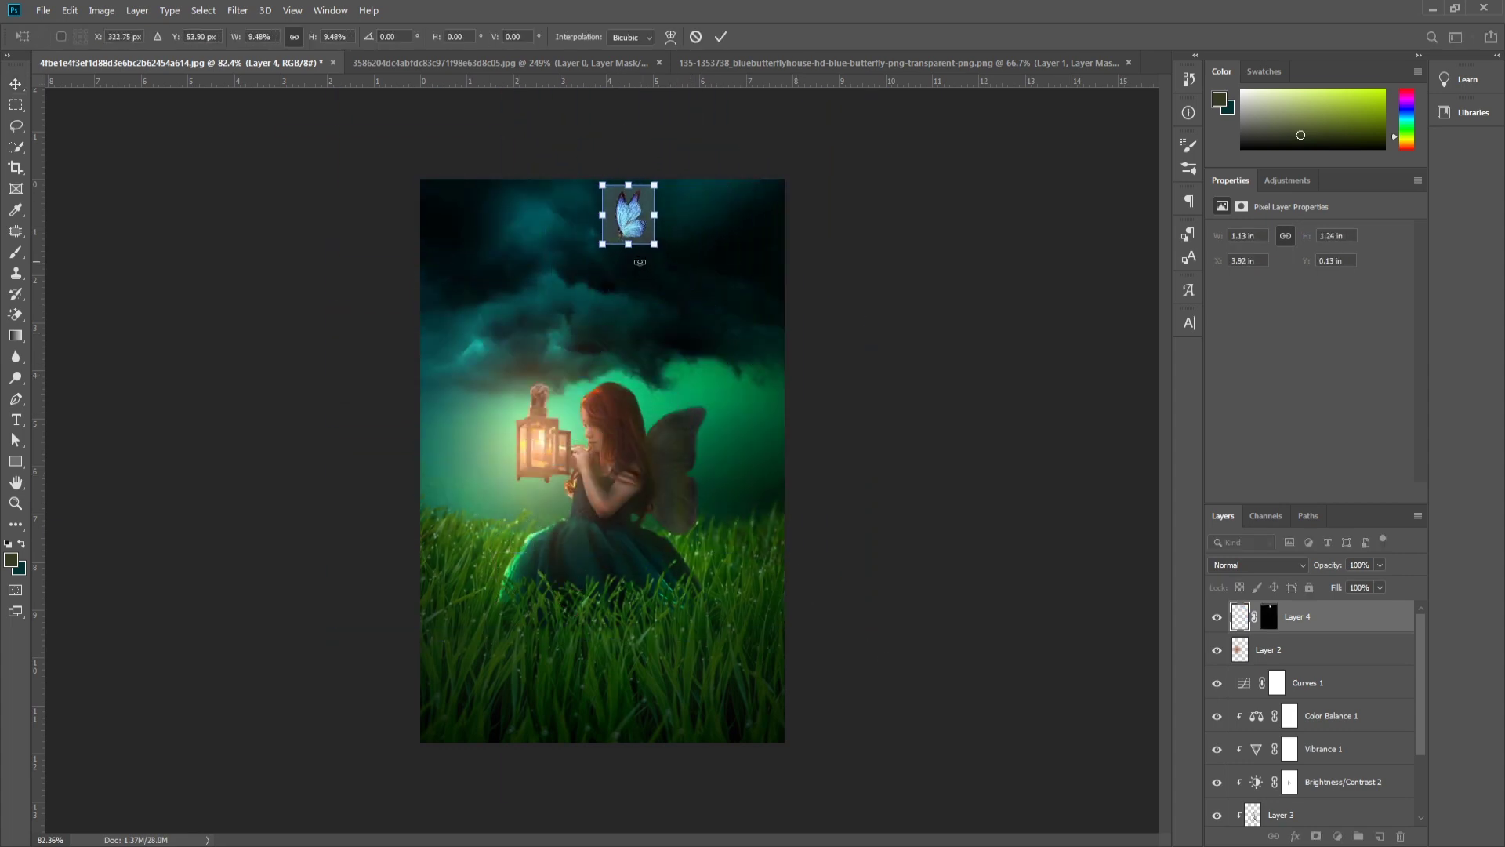
pyautogui.press('Return')
# Step: Move the butterfly down beside the top of the lantern and tilt it
pyautogui.press('e')
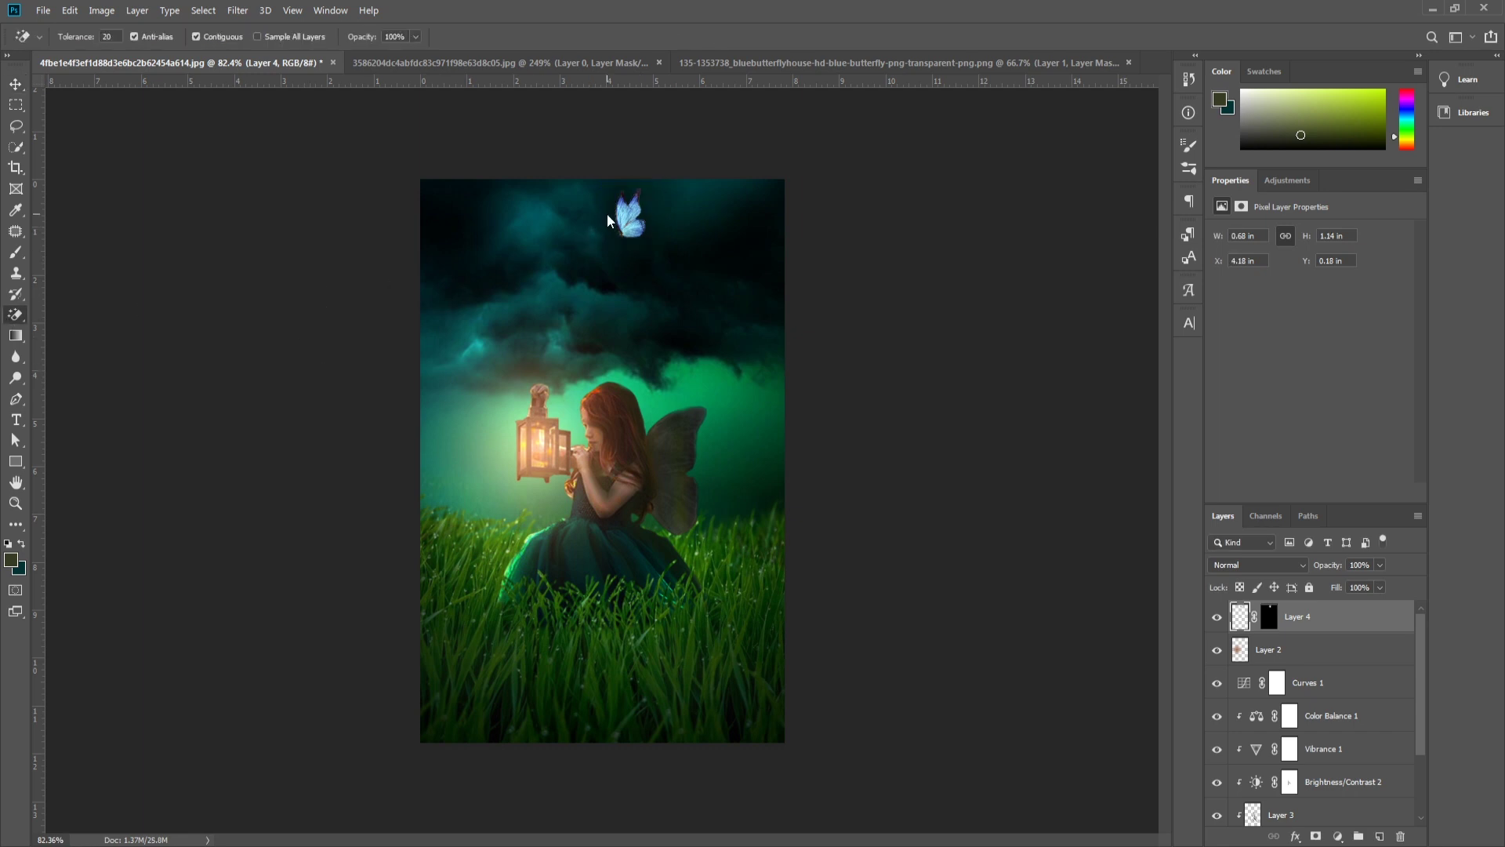
pyautogui.click(16, 84)
pyautogui.moveTo(632, 228)
pyautogui.mouseDown()
pyautogui.moveTo(690, 362)
pyautogui.moveTo(498, 394)
pyautogui.mouseUp()
pyautogui.hotkey('ctrl', 't')
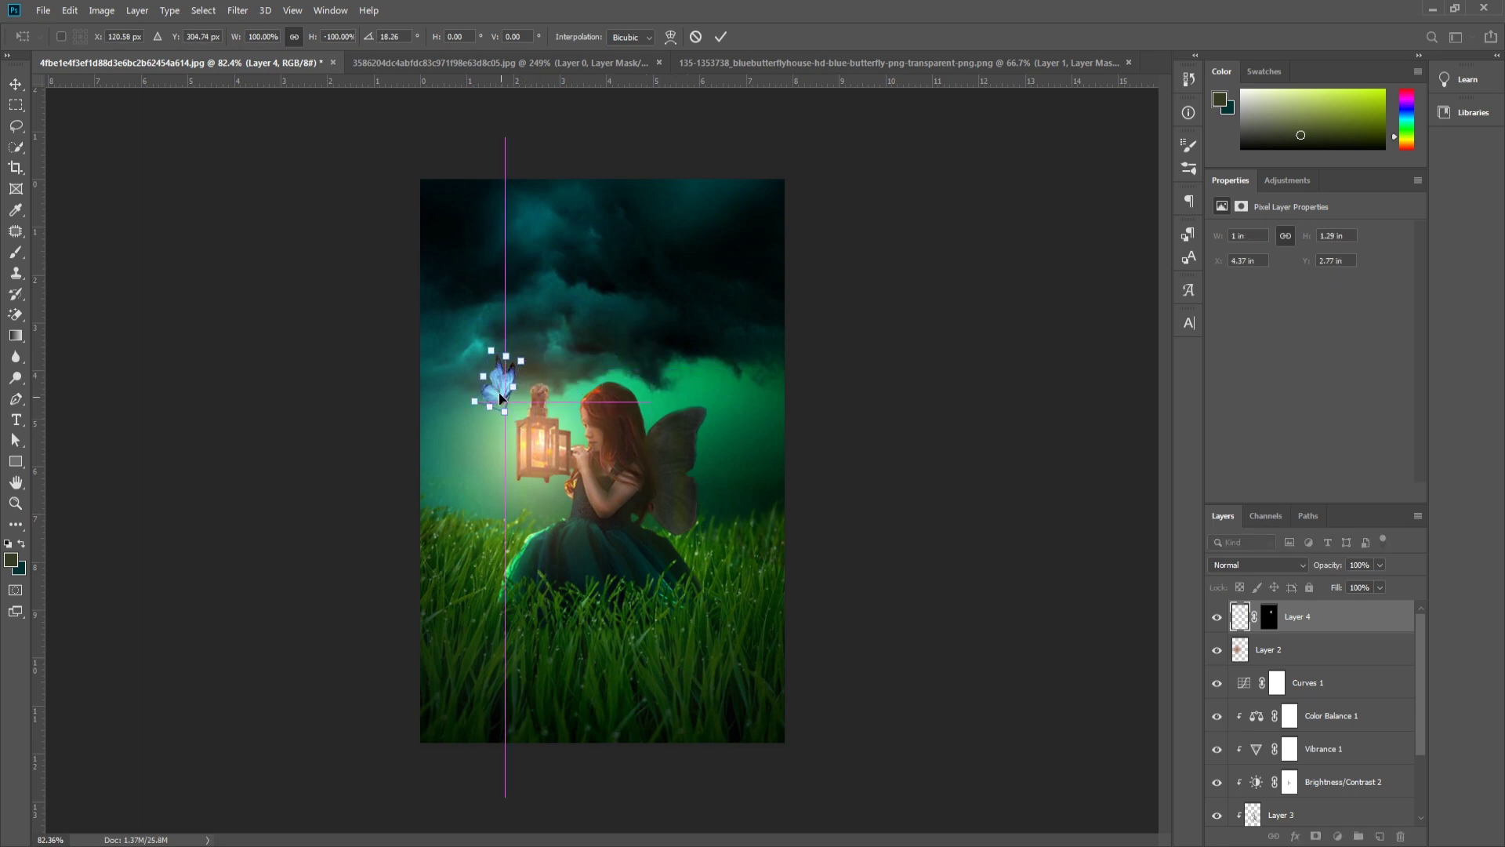
pyautogui.moveTo(537, 348)
pyautogui.mouseDown()
pyautogui.moveTo(510, 366)
pyautogui.moveTo(511, 415)
pyautogui.mouseUp()
pyautogui.moveTo(495, 396); pyautogui.dragTo(521, 386)
pyautogui.press('Return')
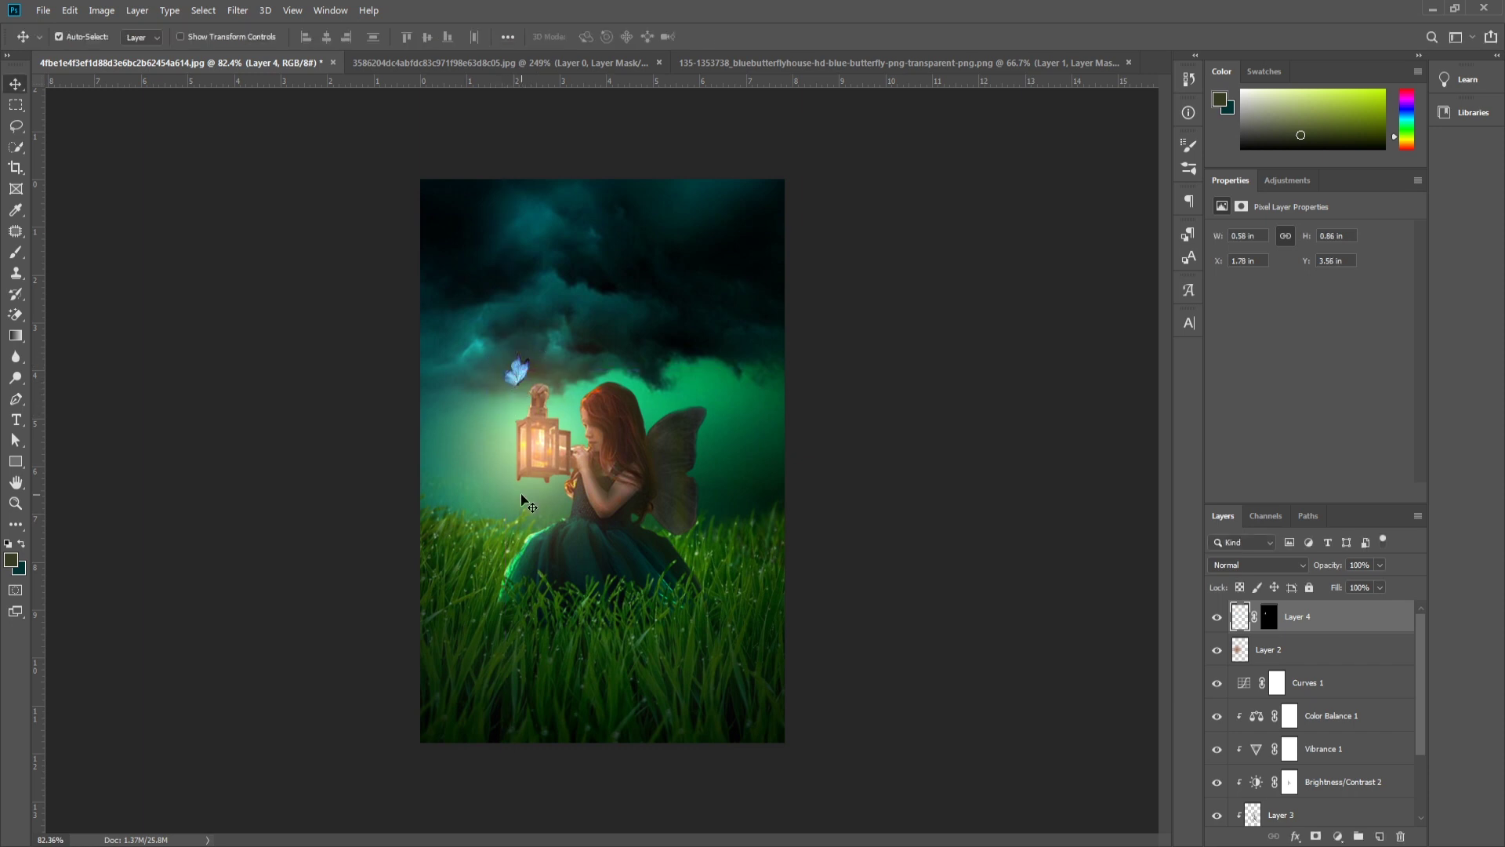
# Step: Nudge the butterfly left and down and rotate it slightly
pyautogui.press('Left')
pyautogui.press('Left')
pyautogui.press('Left')
pyautogui.press('Down')
pyautogui.hotkey('ctrl', 't')
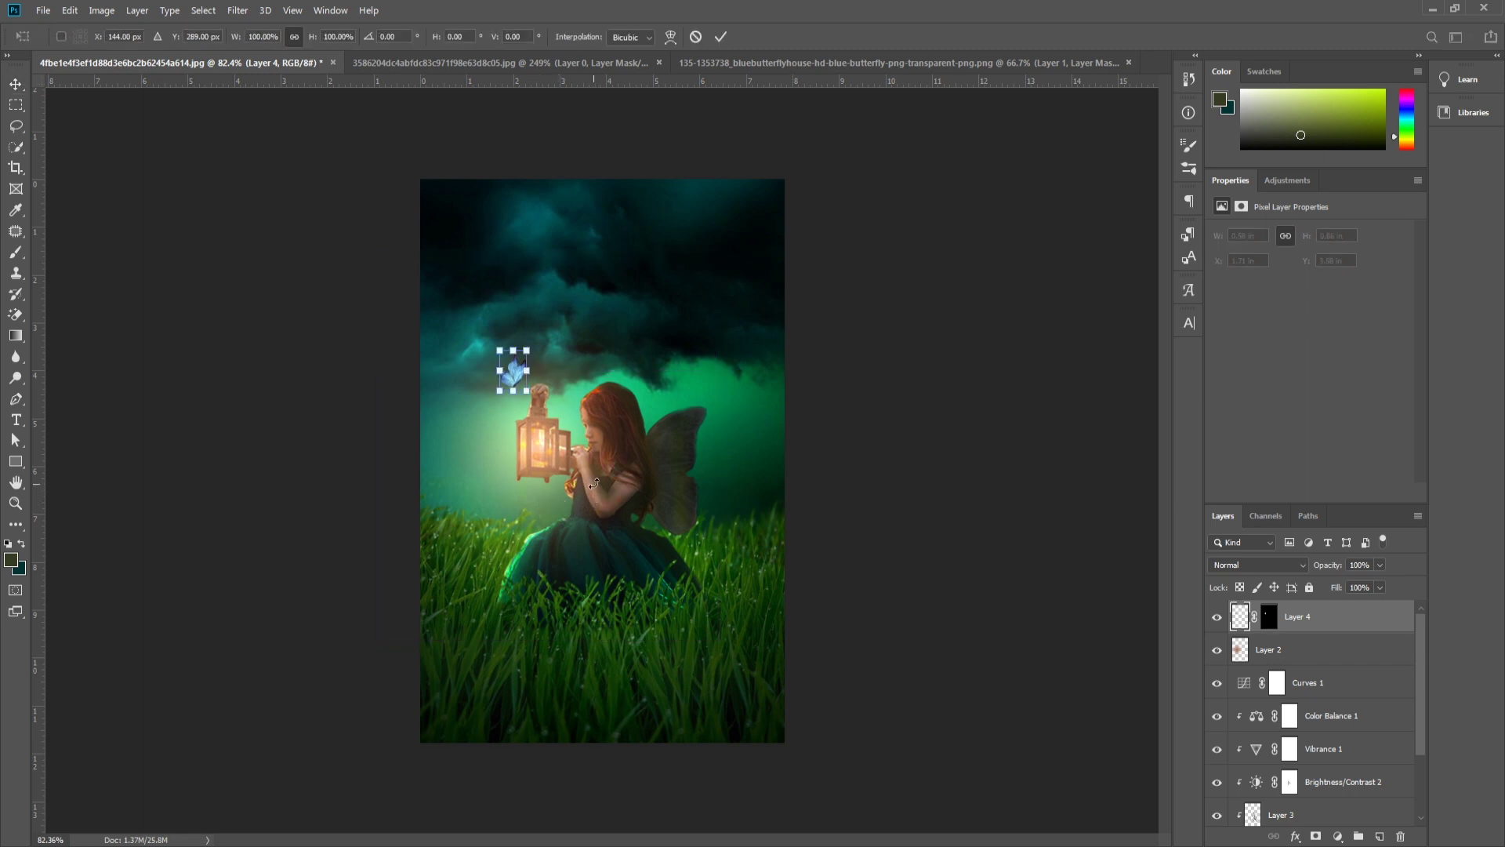
pyautogui.moveTo(556, 416); pyautogui.dragTo(567, 398)
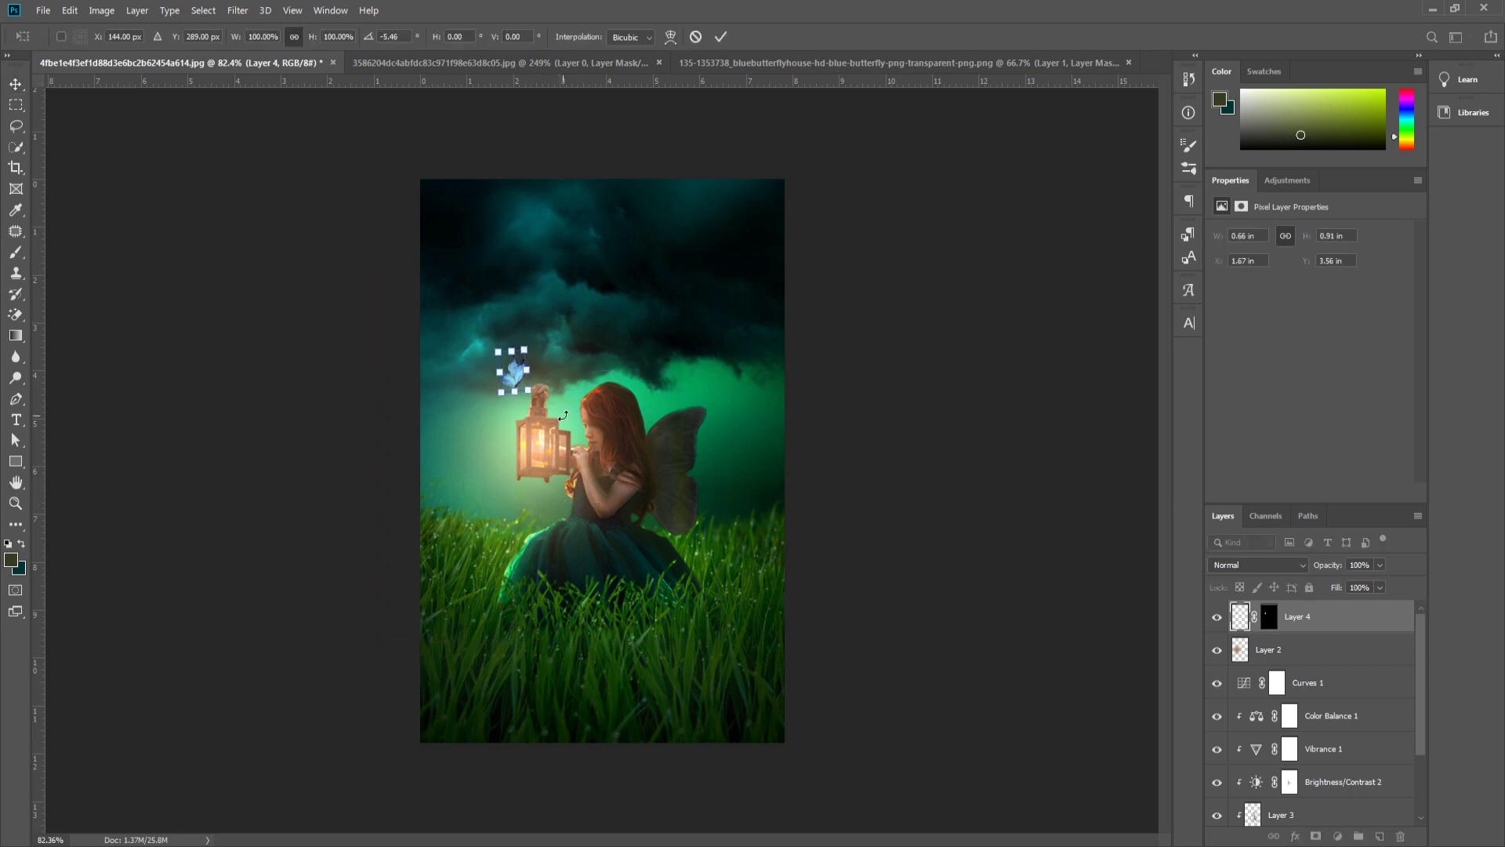
pyautogui.press('Return')
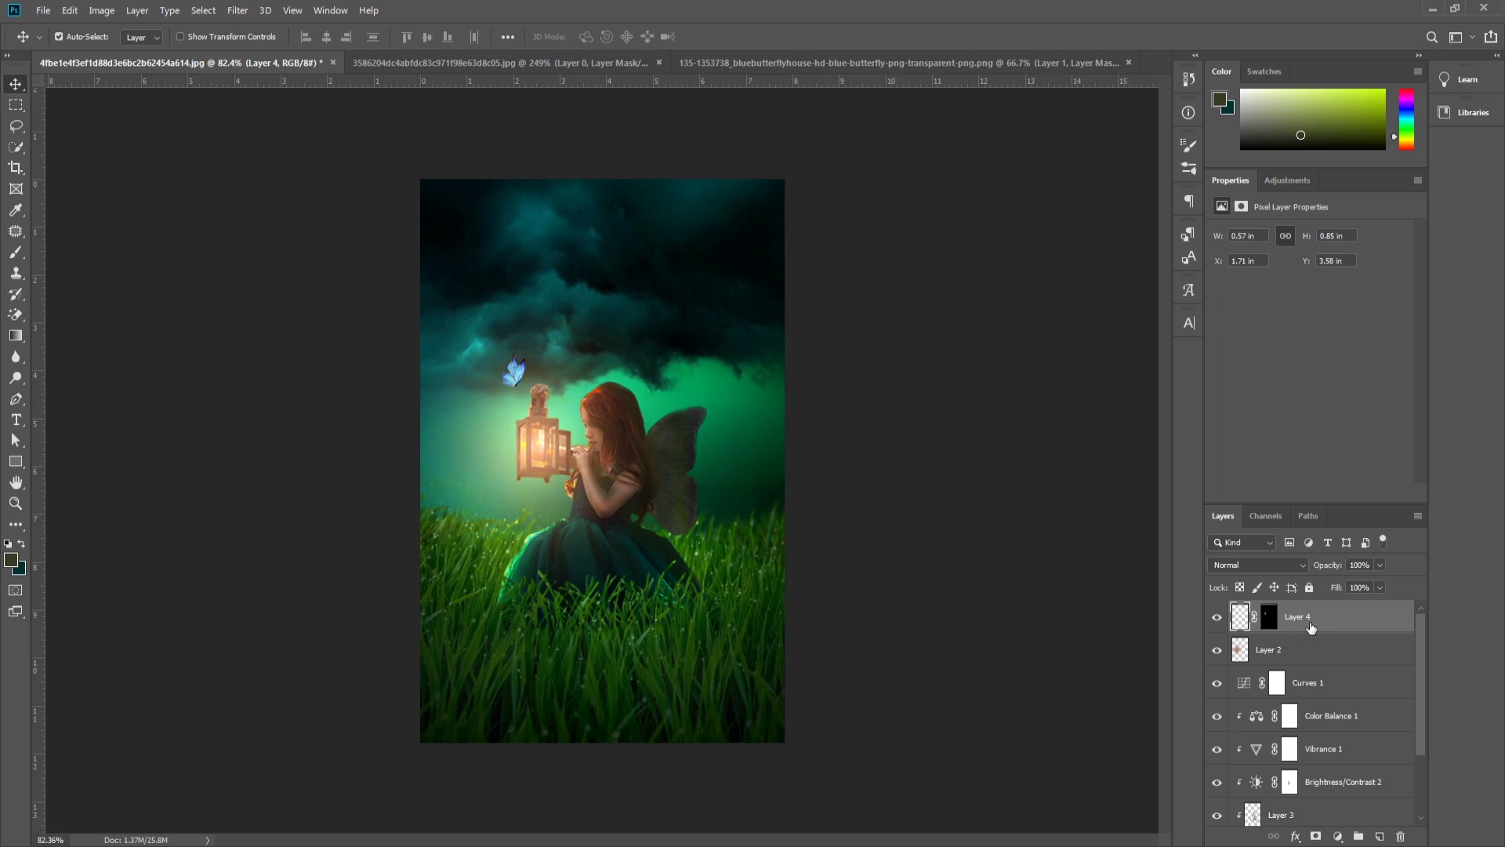
# Step: Add a Brightness/Contrast layer clipped to the butterfly with brightness around -110
pyautogui.click(1338, 836)
pyautogui.click(1361, 614)
pyautogui.moveTo(1311, 274)
pyautogui.mouseDown()
pyautogui.moveTo(1271, 280)
pyautogui.moveTo(1349, 309)
pyautogui.mouseUp()
pyautogui.click(1309, 493)
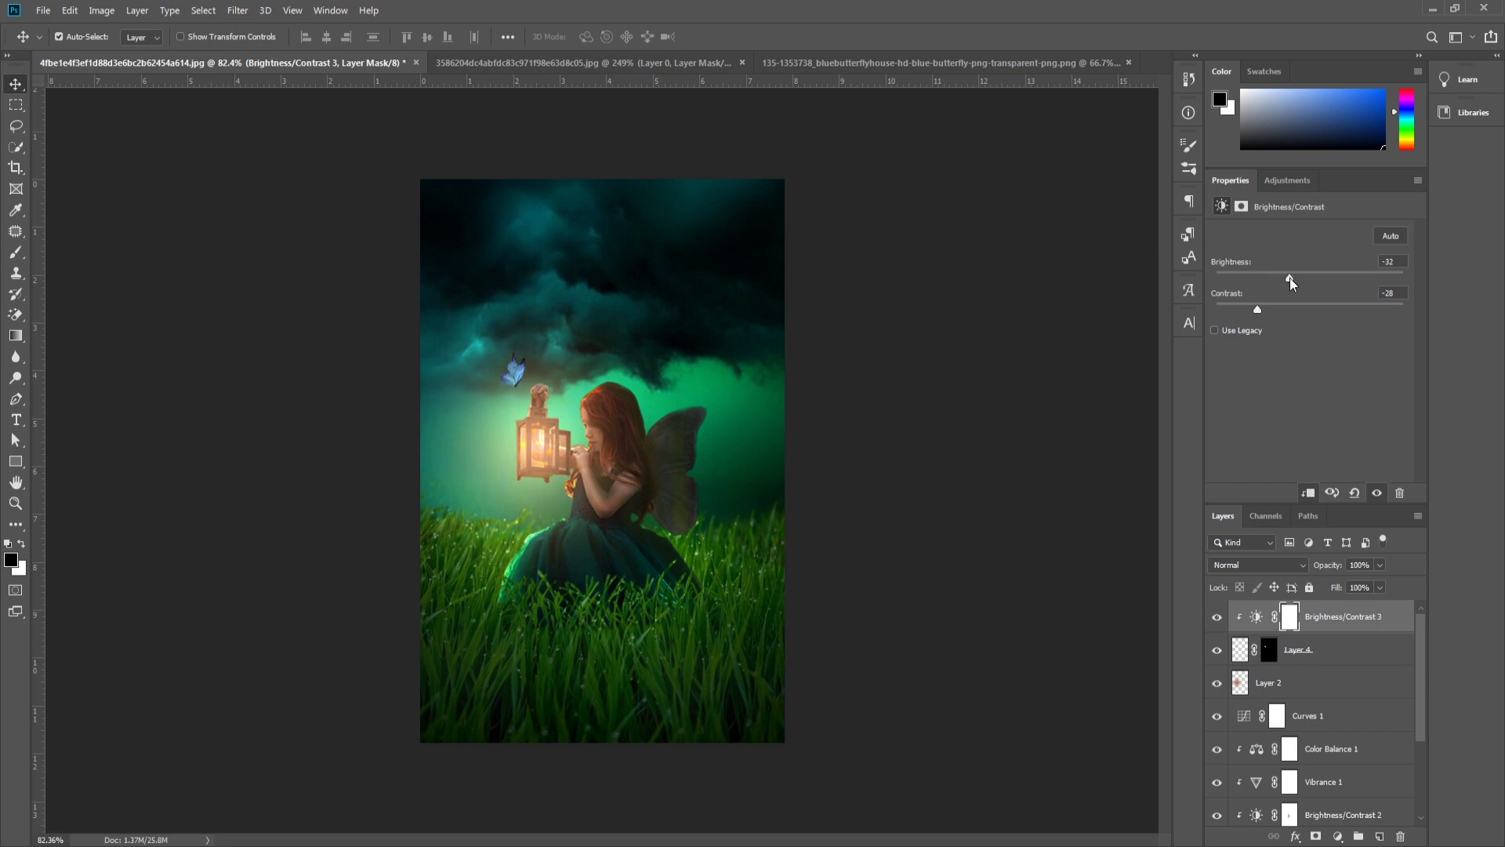
pyautogui.moveTo(1273, 276); pyautogui.dragTo(1242, 286)
# Step: Add an unclipped empty Layer 5 above the butterfly's adjustment
pyautogui.click(1380, 837)
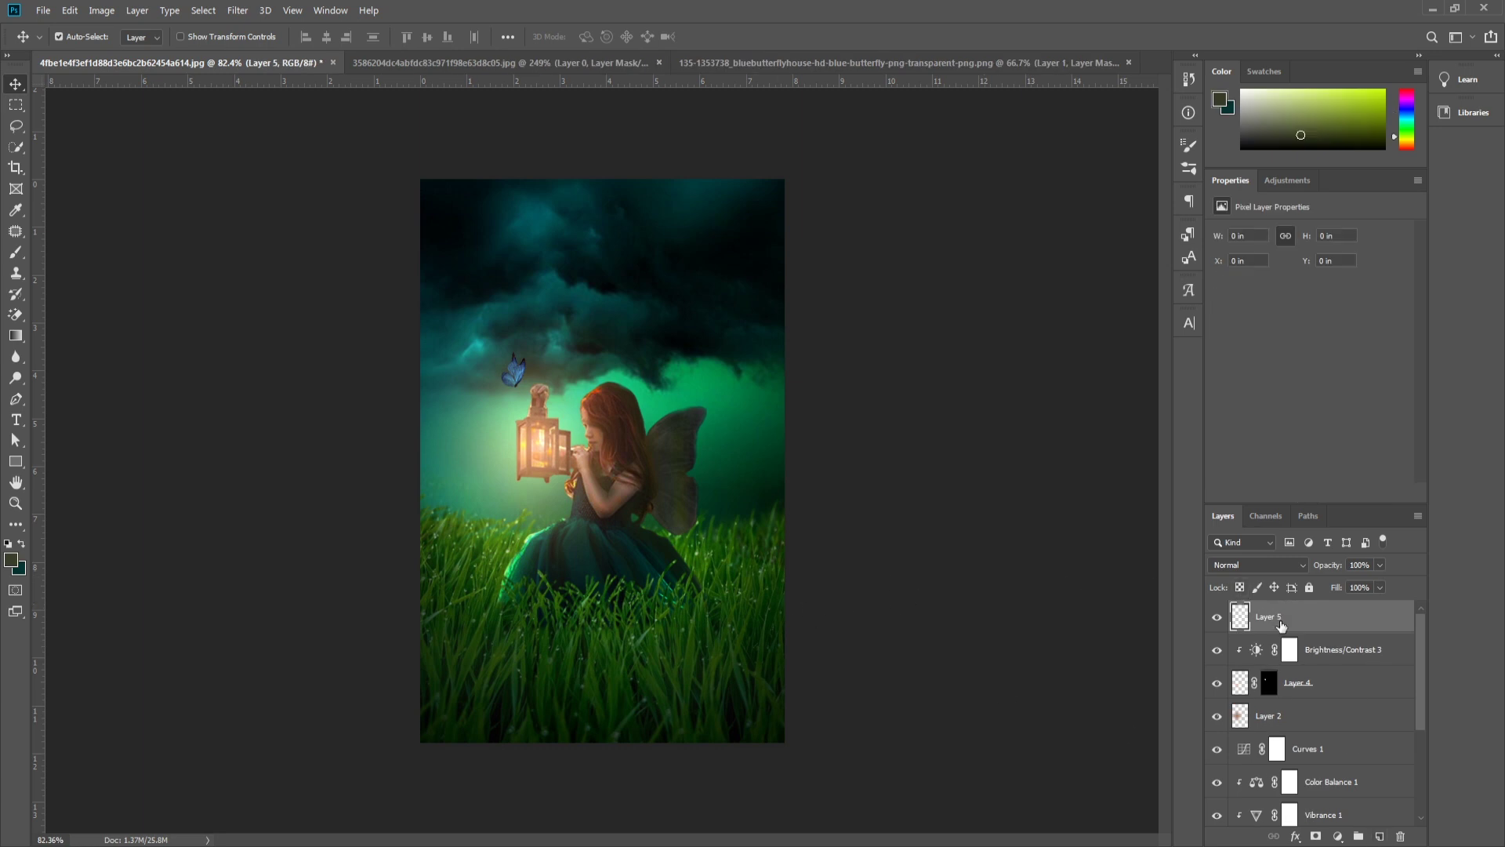
pyautogui.hotkey('ctrl', 'alt', 'g')
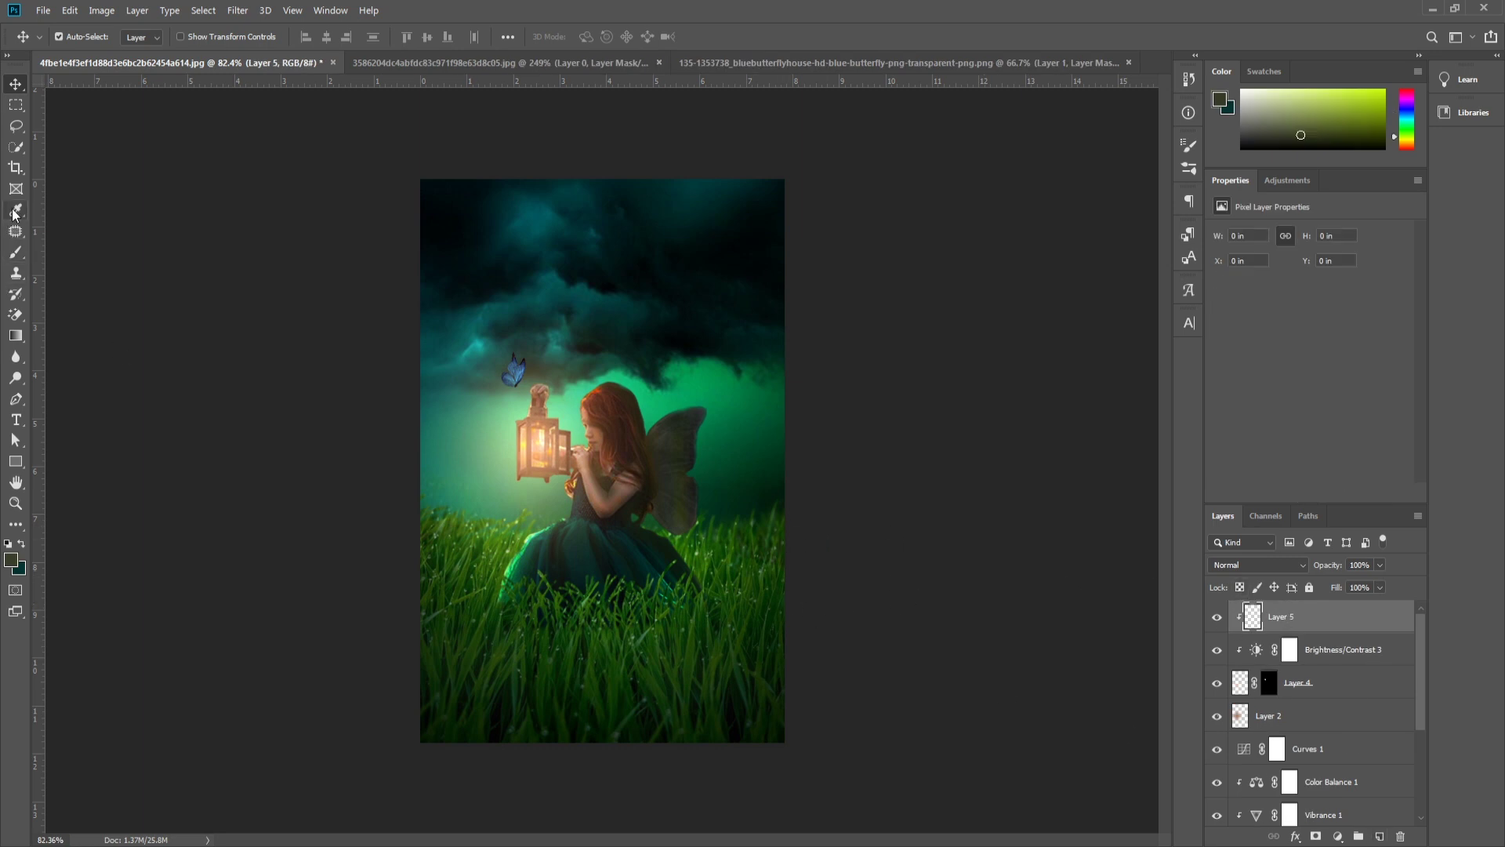
pyautogui.click(1213, 618)
pyautogui.hotkey('ctrl', 'alt', 'g')
# Step: Paint a soft full-strength patch of the butterfly's blue and set it to Linear Dodge (Add)
pyautogui.click(16, 251)
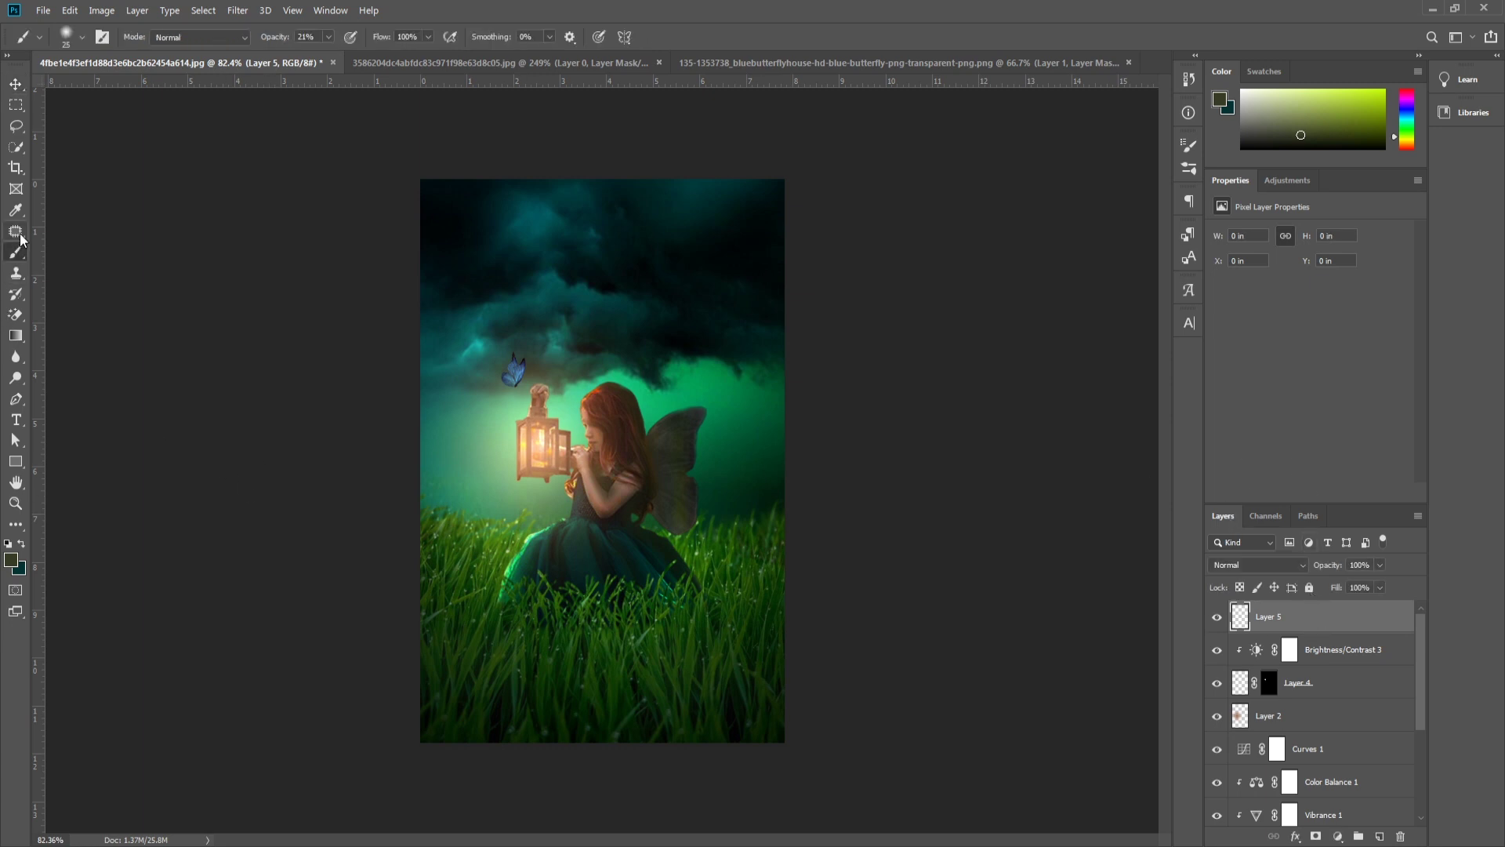
pyautogui.click(16, 209)
pyautogui.click(515, 368)
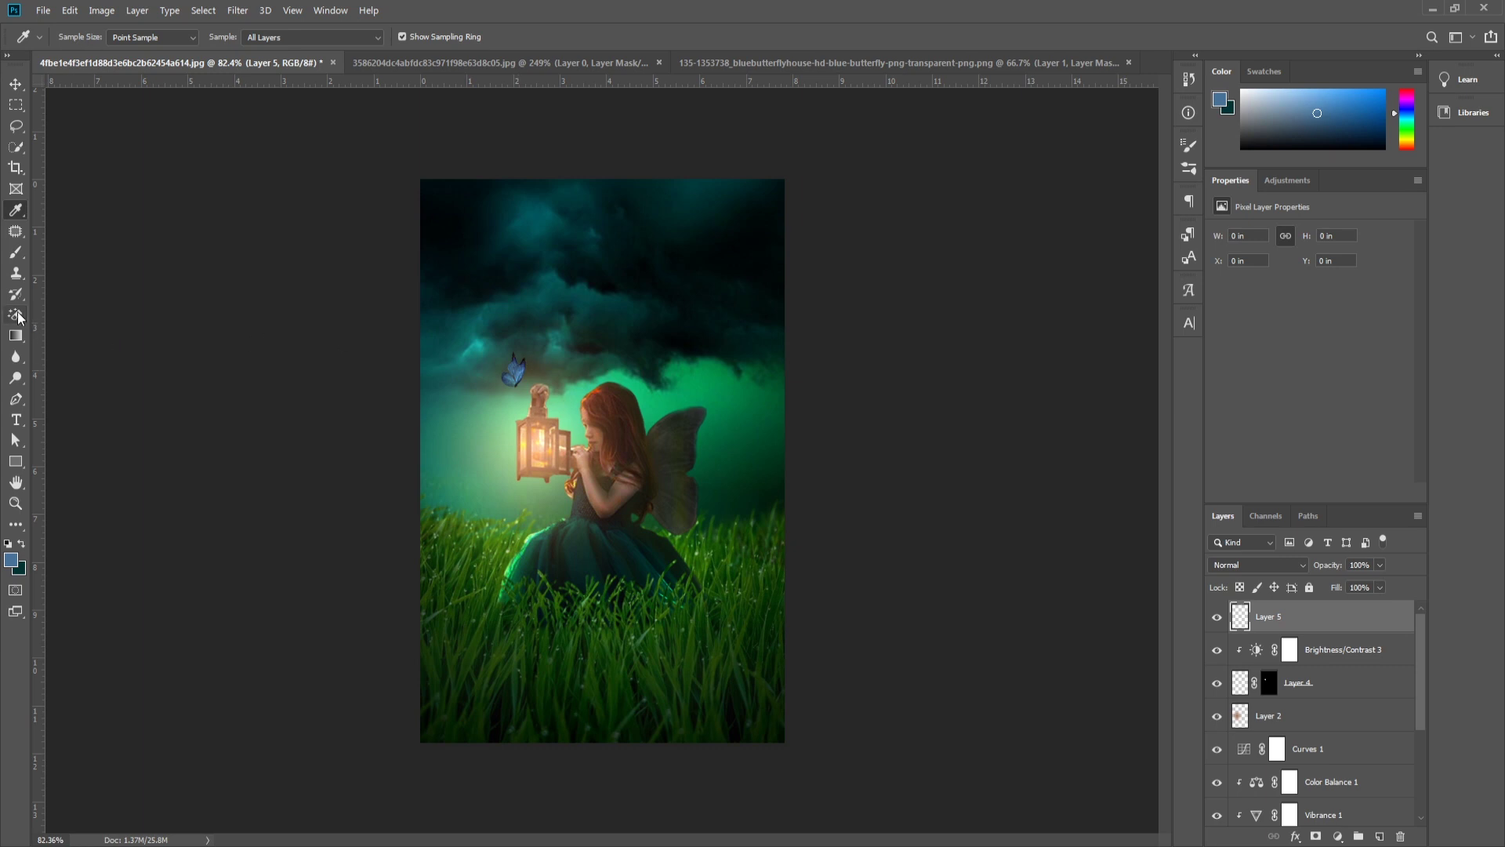
pyautogui.click(16, 257)
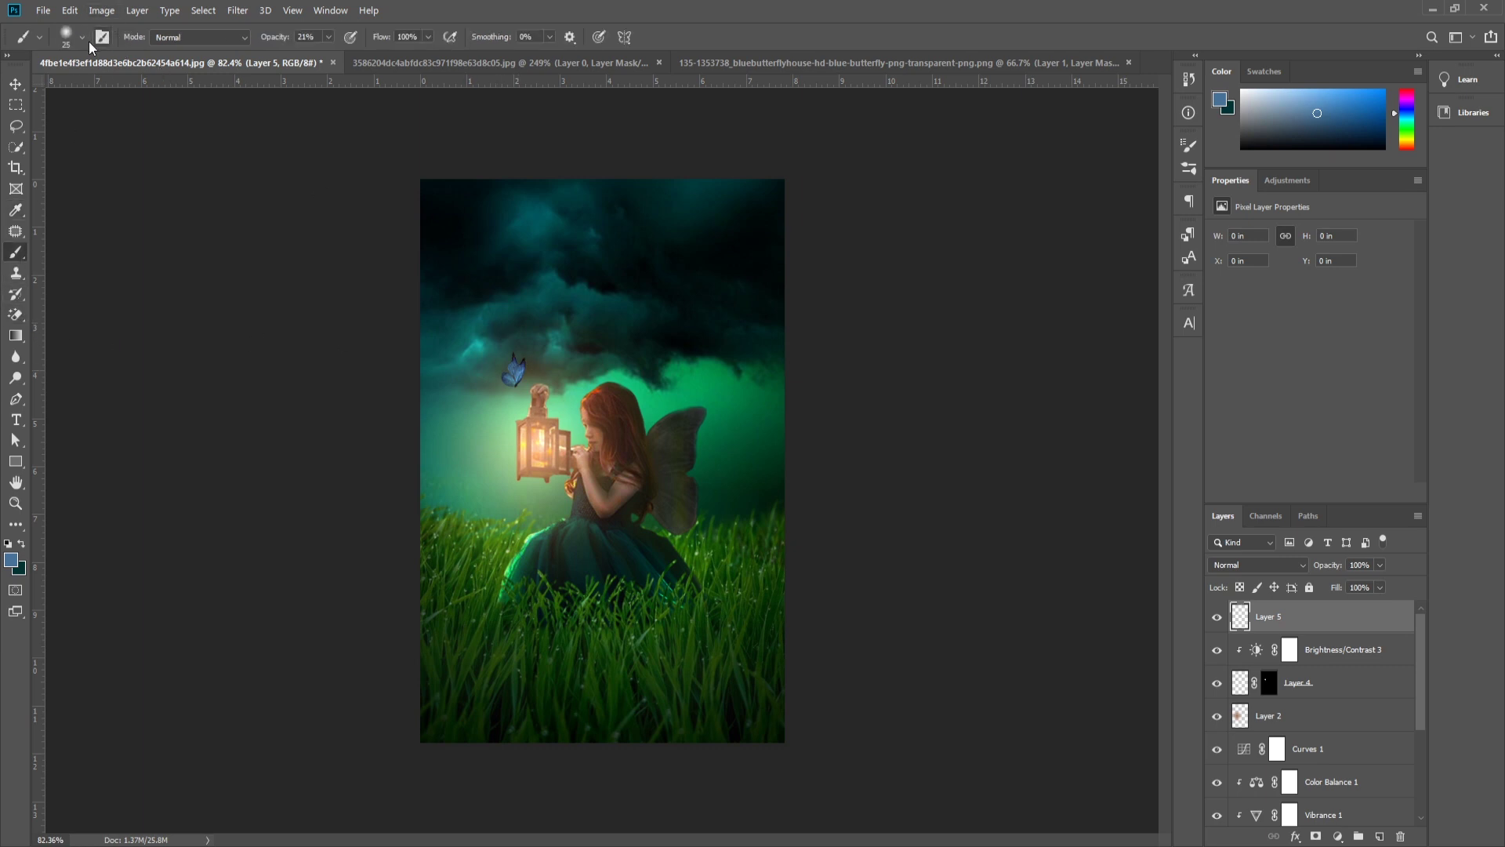
pyautogui.press(']')
pyautogui.press(']')
pyautogui.press(']')
pyautogui.press('0')
pyautogui.moveTo(505, 346); pyautogui.dragTo(508, 368)
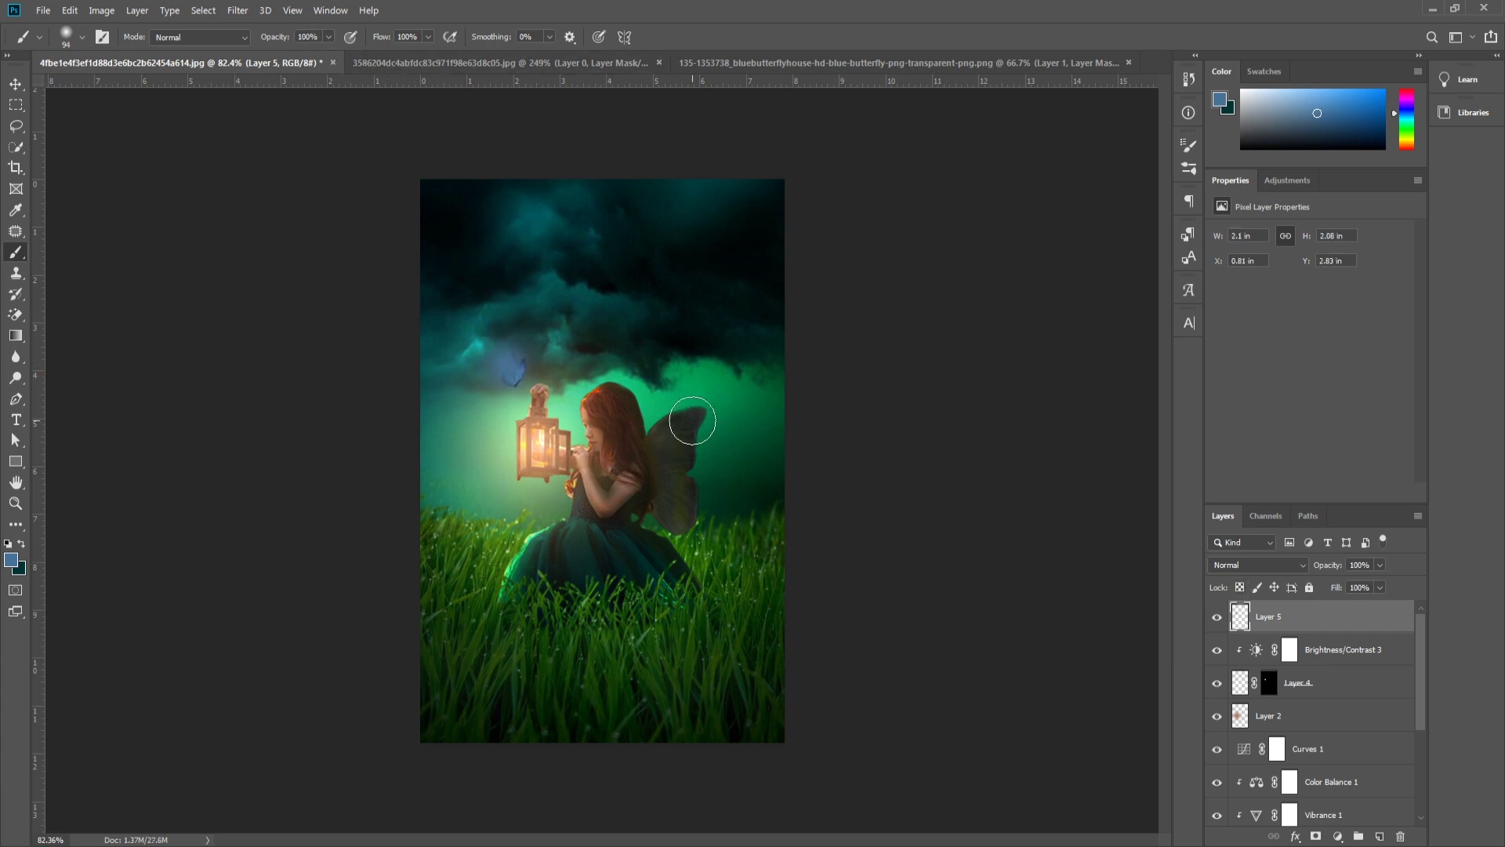
pyautogui.click(511, 372)
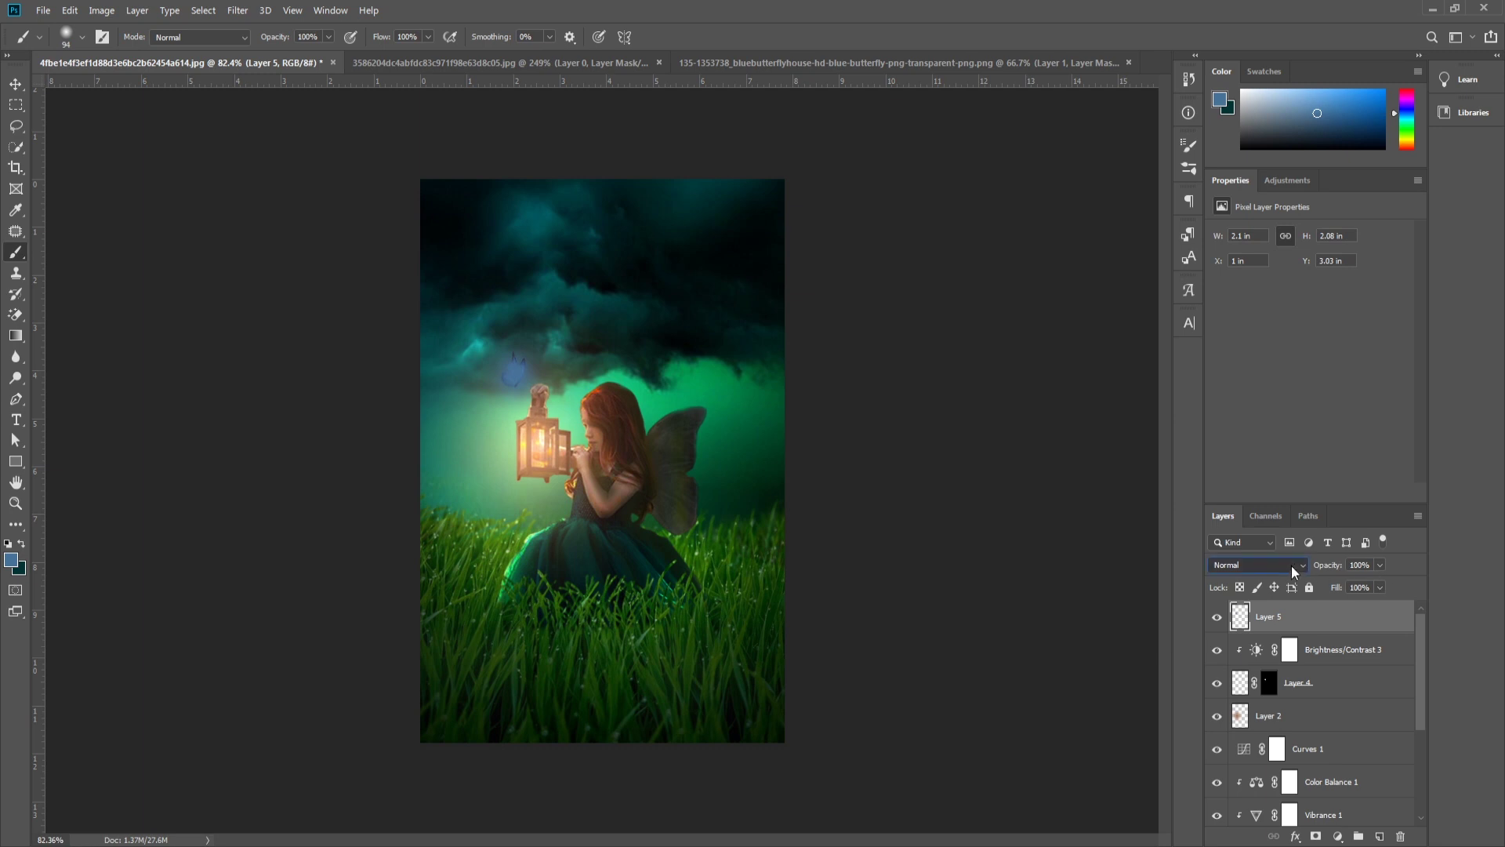
pyautogui.press('Down')
pyautogui.press('Down')
pyautogui.press('Down')
pyautogui.press('Down')
pyautogui.press('Down')
pyautogui.press('Down')
pyautogui.press('Down')
pyautogui.press('Down')
pyautogui.press('Down')
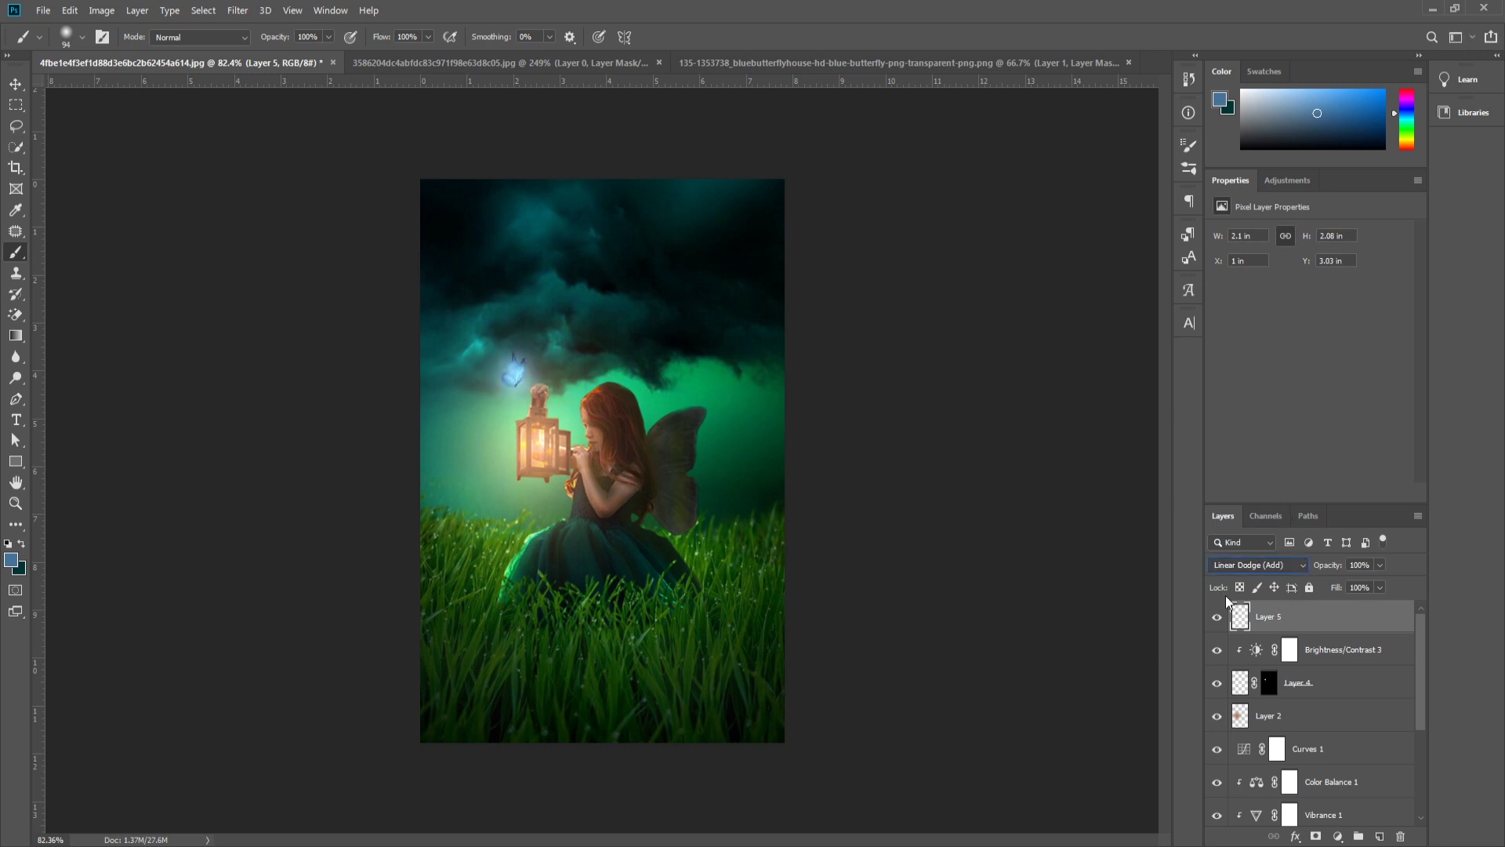
# Step: Rotate the butterfly, its glow and adjustment together about eleven degrees
pyautogui.click(16, 84)
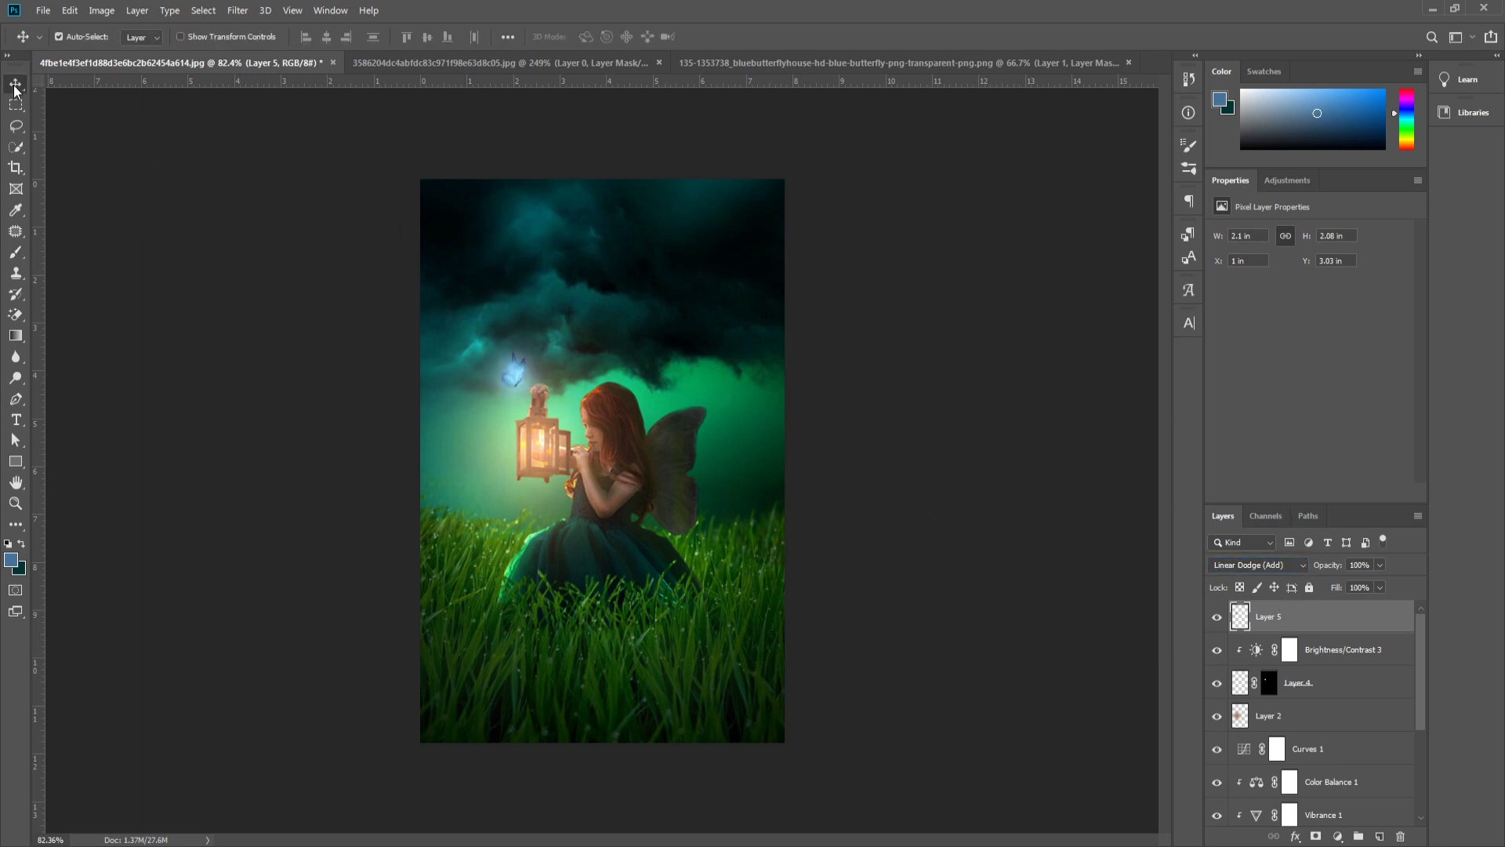
pyautogui.keyDown('shift'); pyautogui.click(1351, 694); pyautogui.keyUp('shift')
pyautogui.hotkey('ctrl', 't')
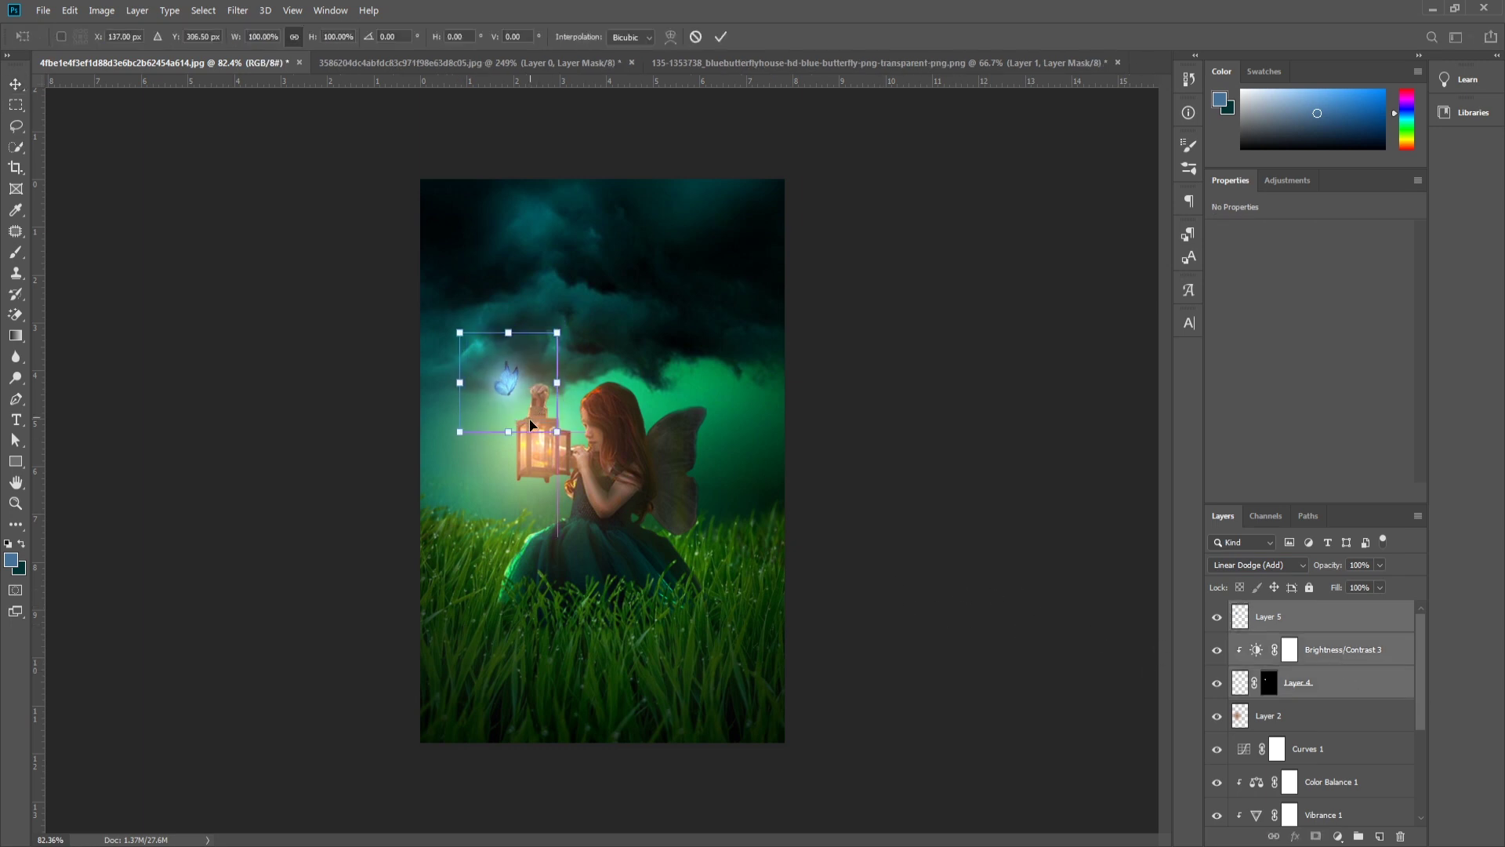
pyautogui.moveTo(531, 425); pyautogui.dragTo(533, 422)
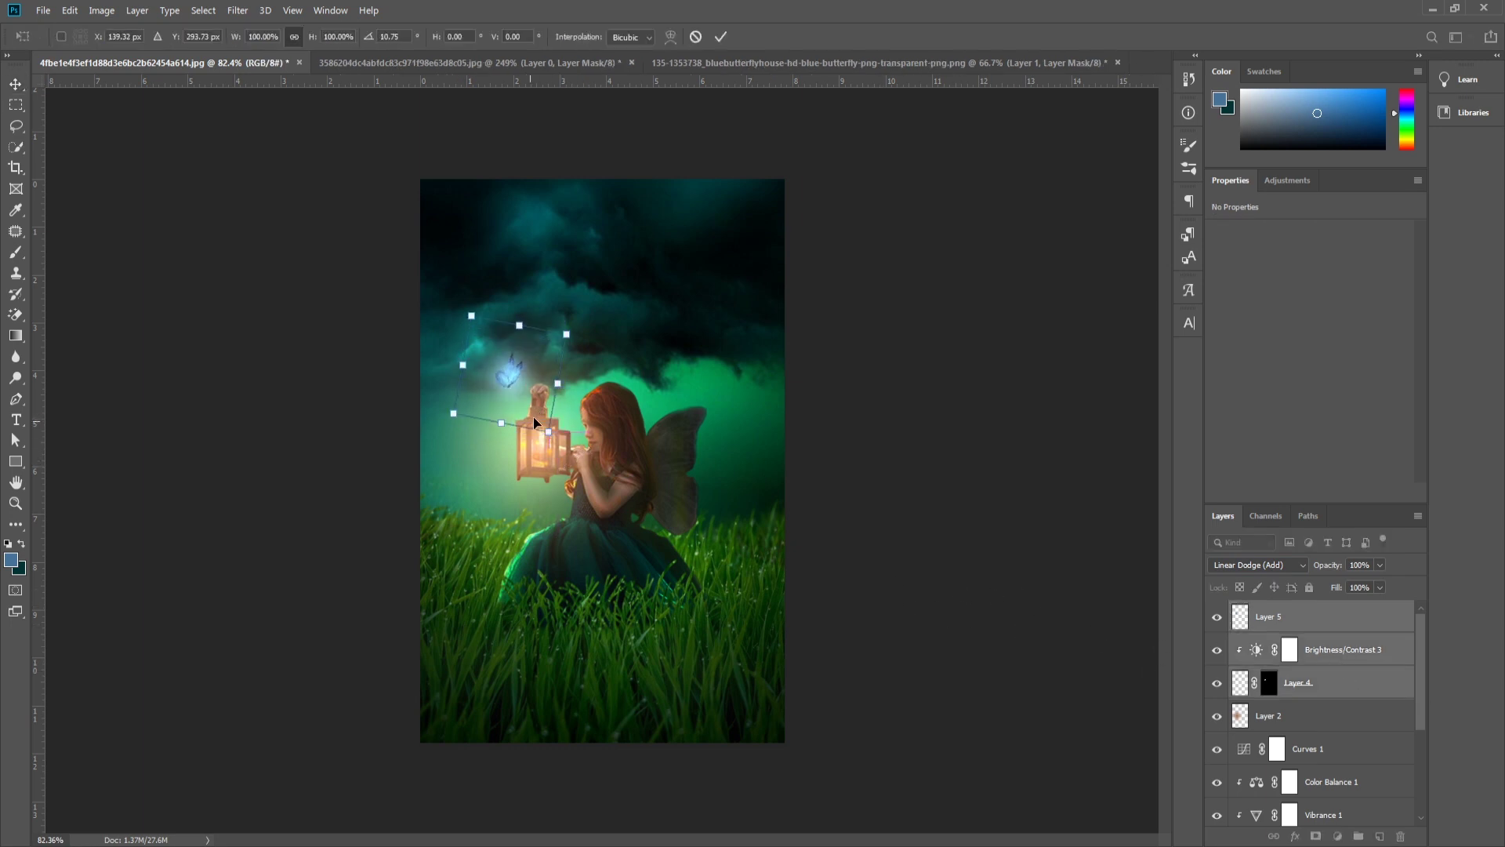
pyautogui.press('Return')
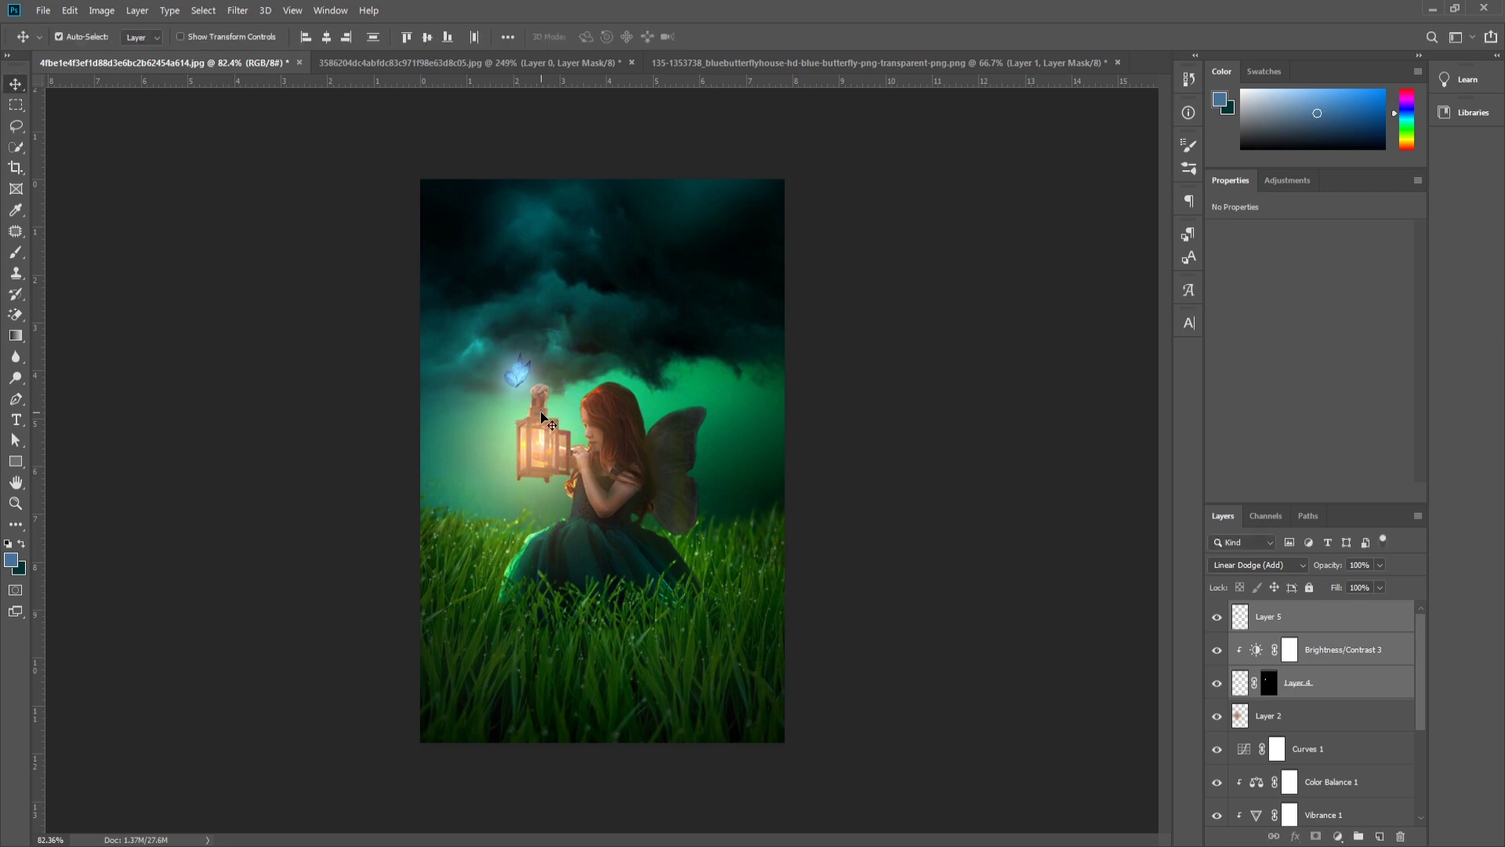
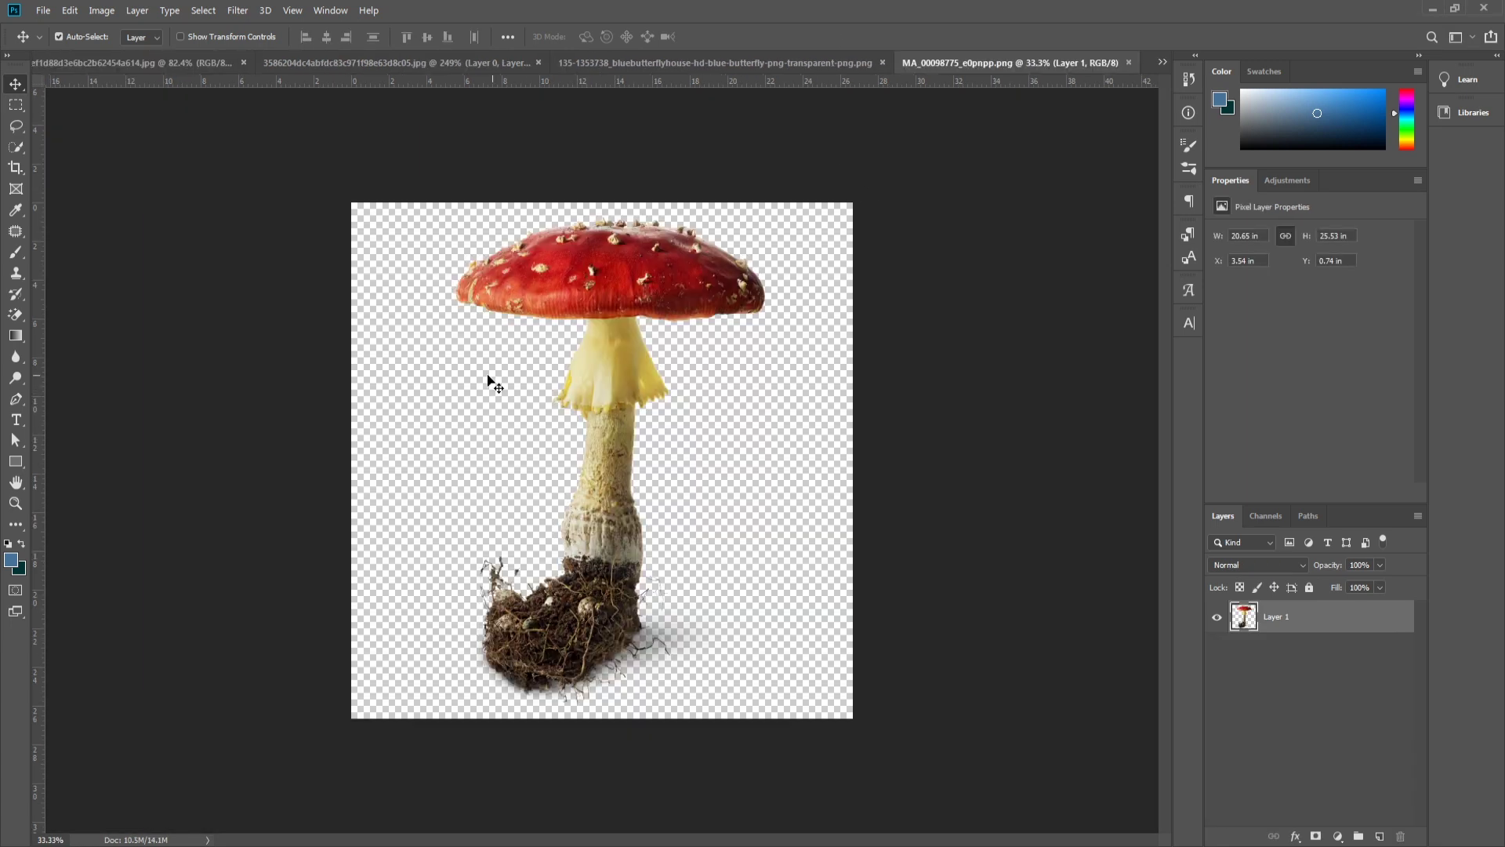
# Step: Delete the root-and-soil clump from the toadstool's base and drag the layer into the fairy image
pyautogui.press('l')
pyautogui.moveTo(510, 501)
pyautogui.mouseDown()
pyautogui.moveTo(681, 584)
pyautogui.moveTo(575, 697)
pyautogui.moveTo(454, 688)
pyautogui.moveTo(385, 561)
pyautogui.mouseUp()
pyautogui.press('Delete')
pyautogui.hotkey('ctrl', 'd')
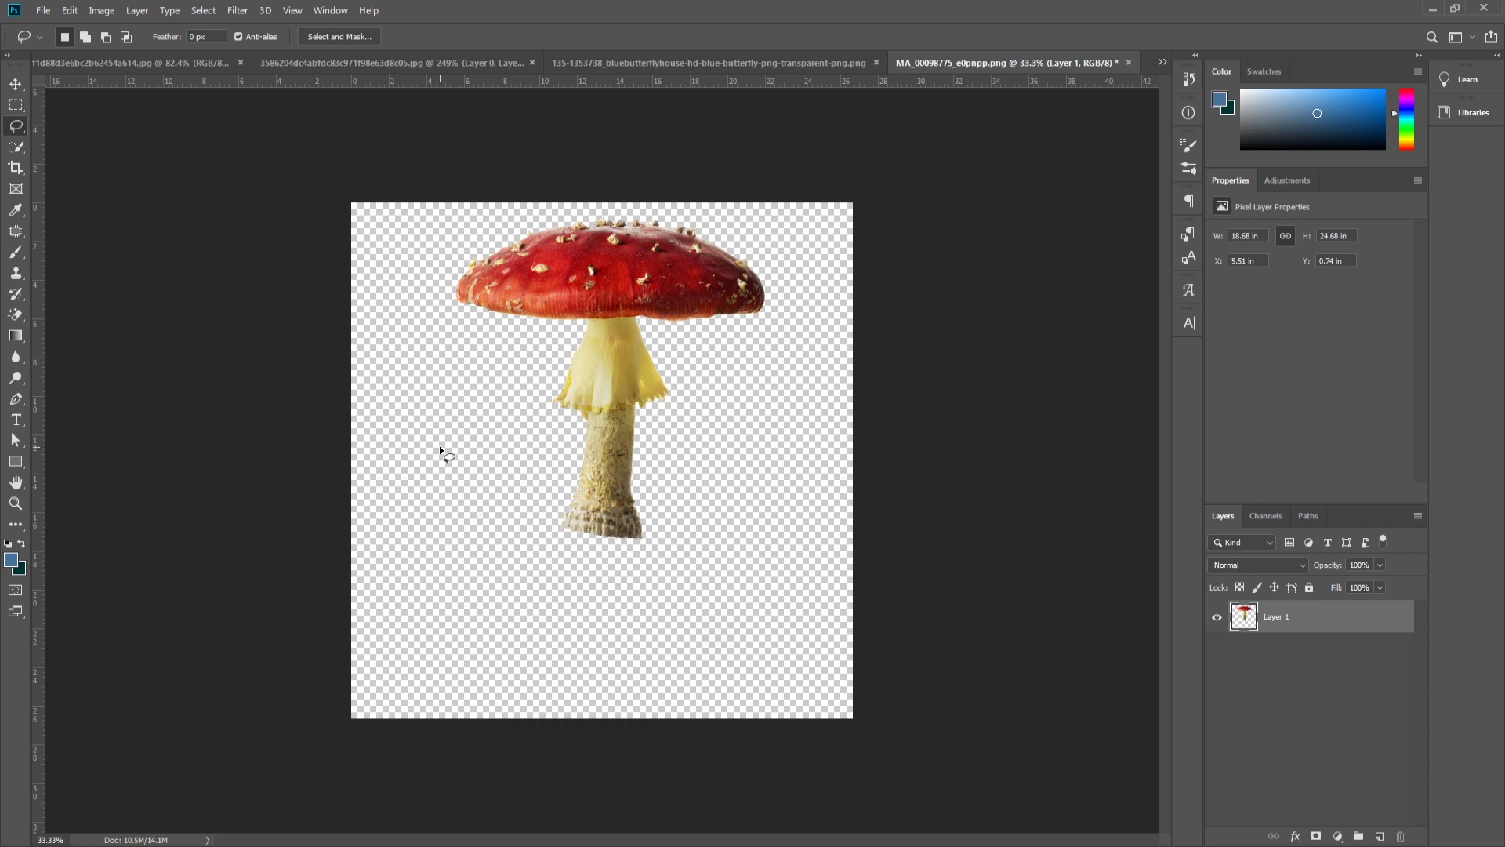
pyautogui.press('v')
pyautogui.moveTo(612, 431); pyautogui.dragTo(665, 420)
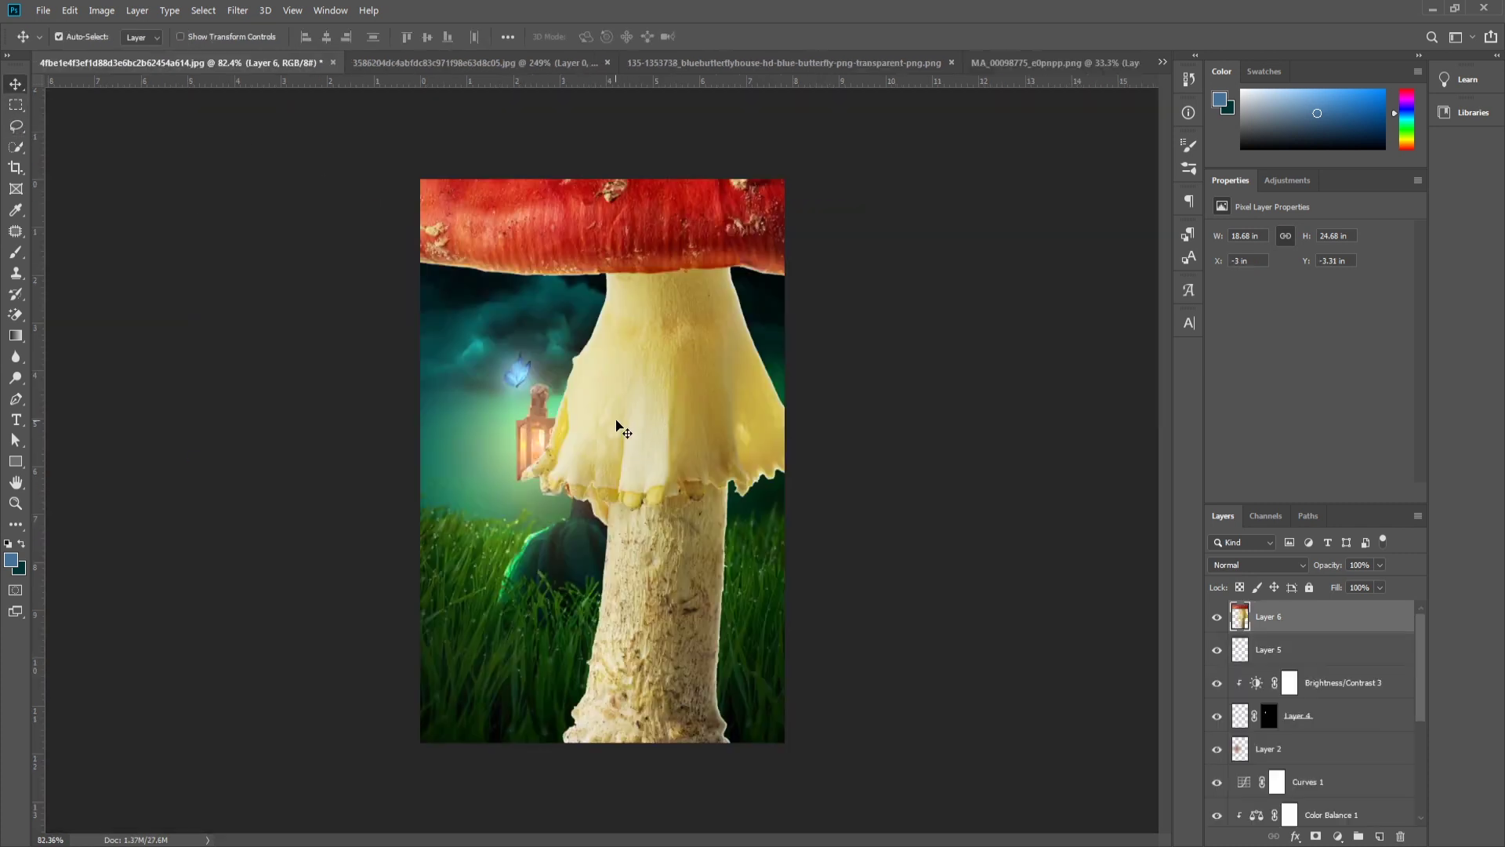
# Step: Shrink the toadstool to about a third and tilt it roughly 18 degrees
pyautogui.hotkey('ctrl', 't')
pyautogui.hotkey('ctrl', '-')
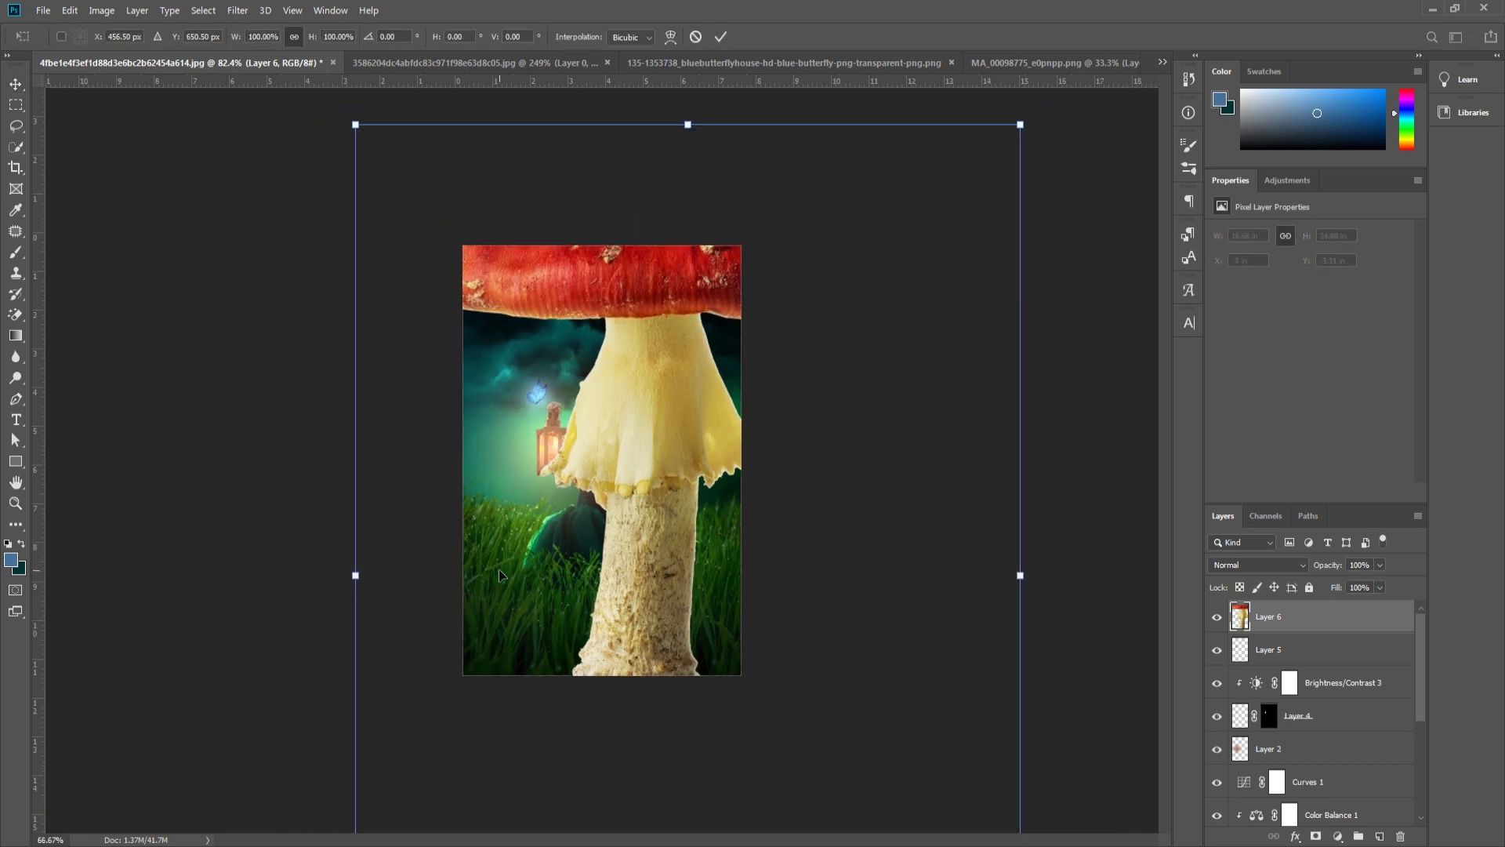
pyautogui.hotkey('ctrl', '-')
pyautogui.moveTo(937, 192); pyautogui.dragTo(588, 661)
pyautogui.moveTo(502, 745); pyautogui.dragTo(697, 427)
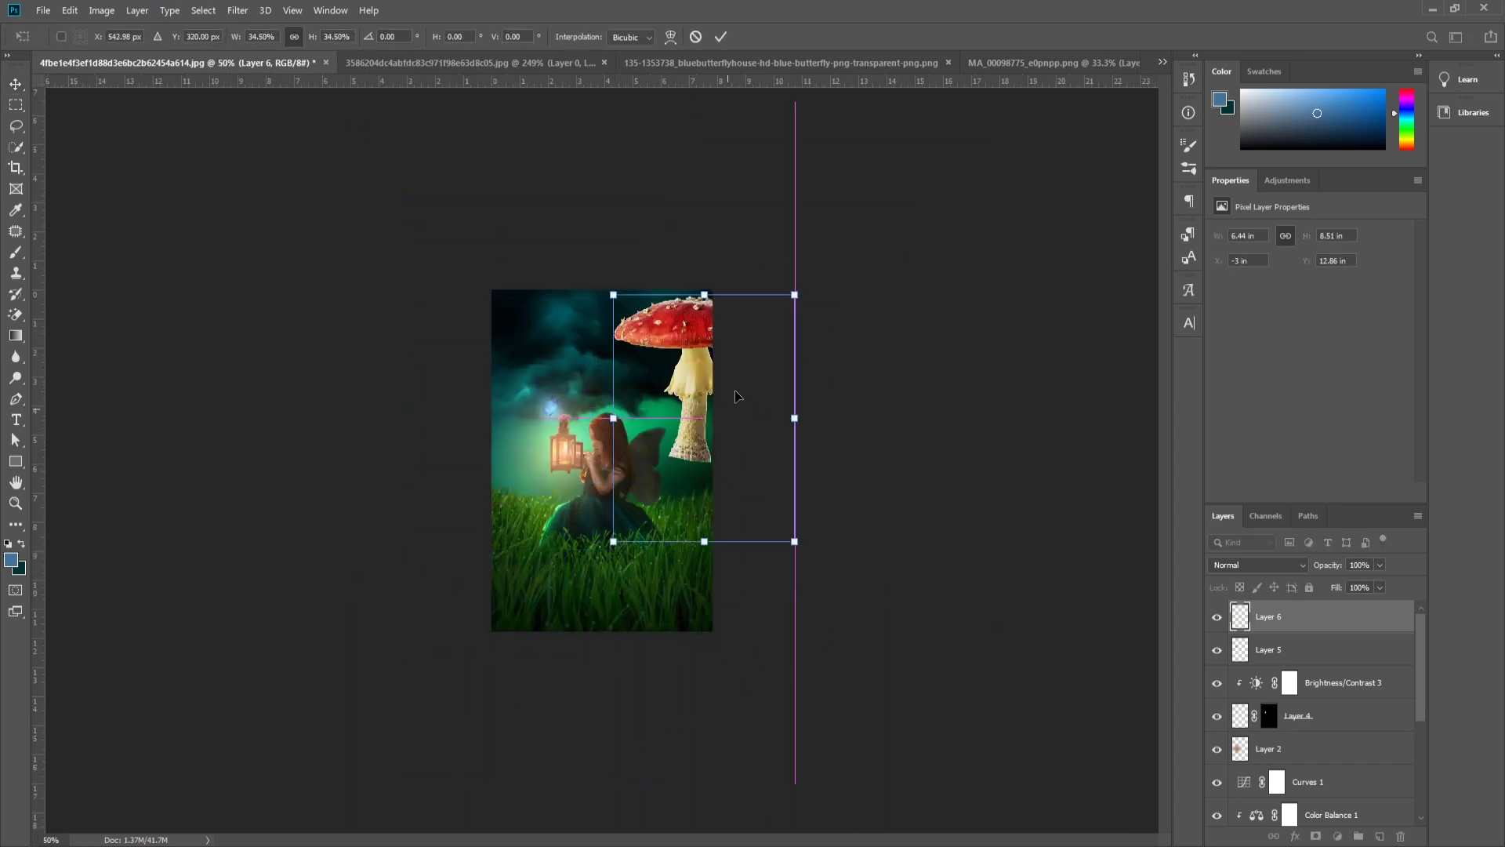
pyautogui.moveTo(813, 603); pyautogui.dragTo(855, 560)
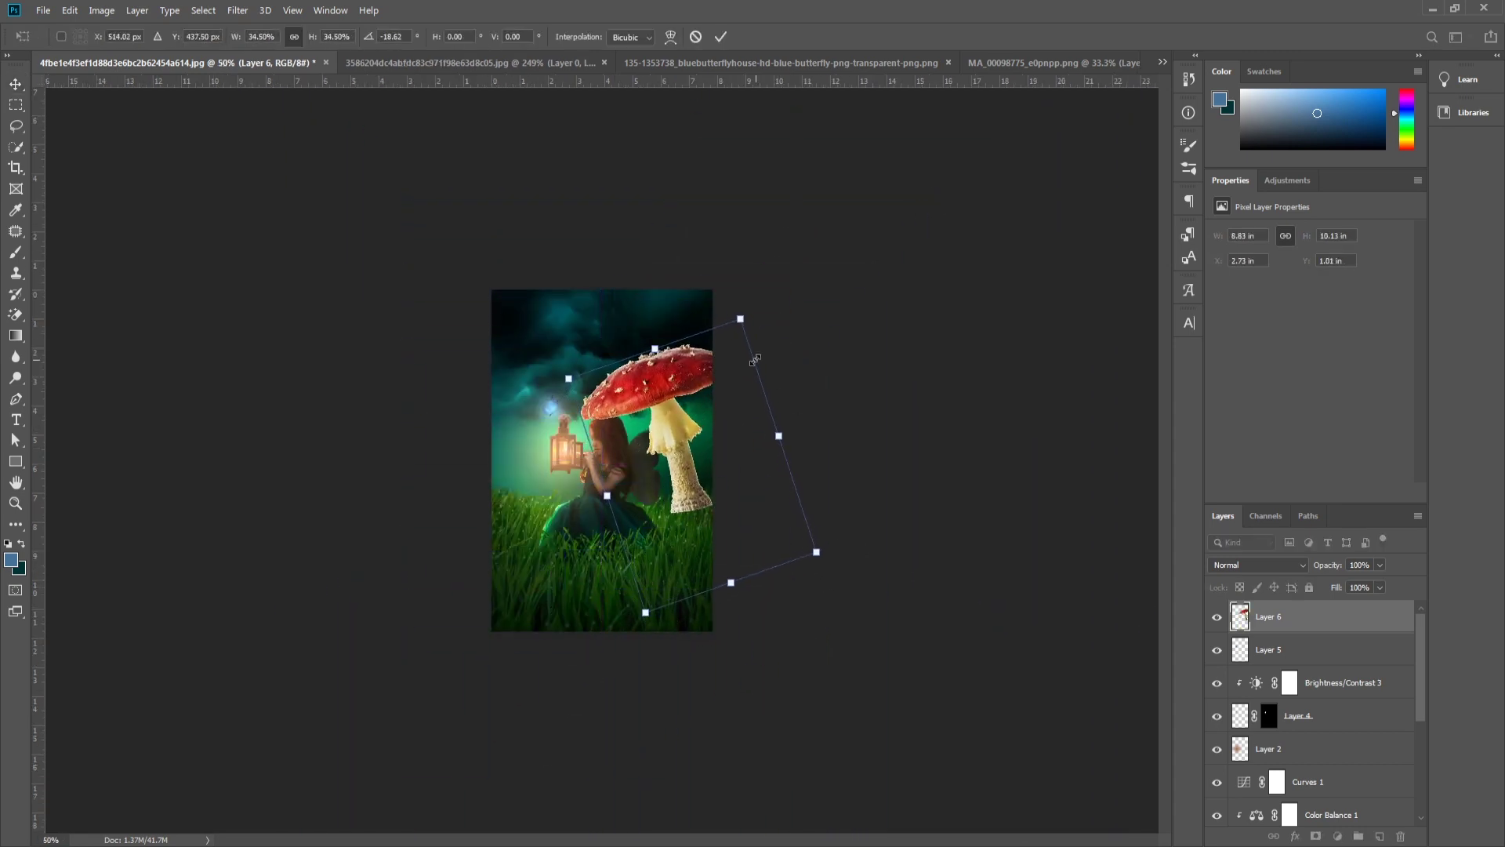
pyautogui.moveTo(740, 322); pyautogui.dragTo(752, 280)
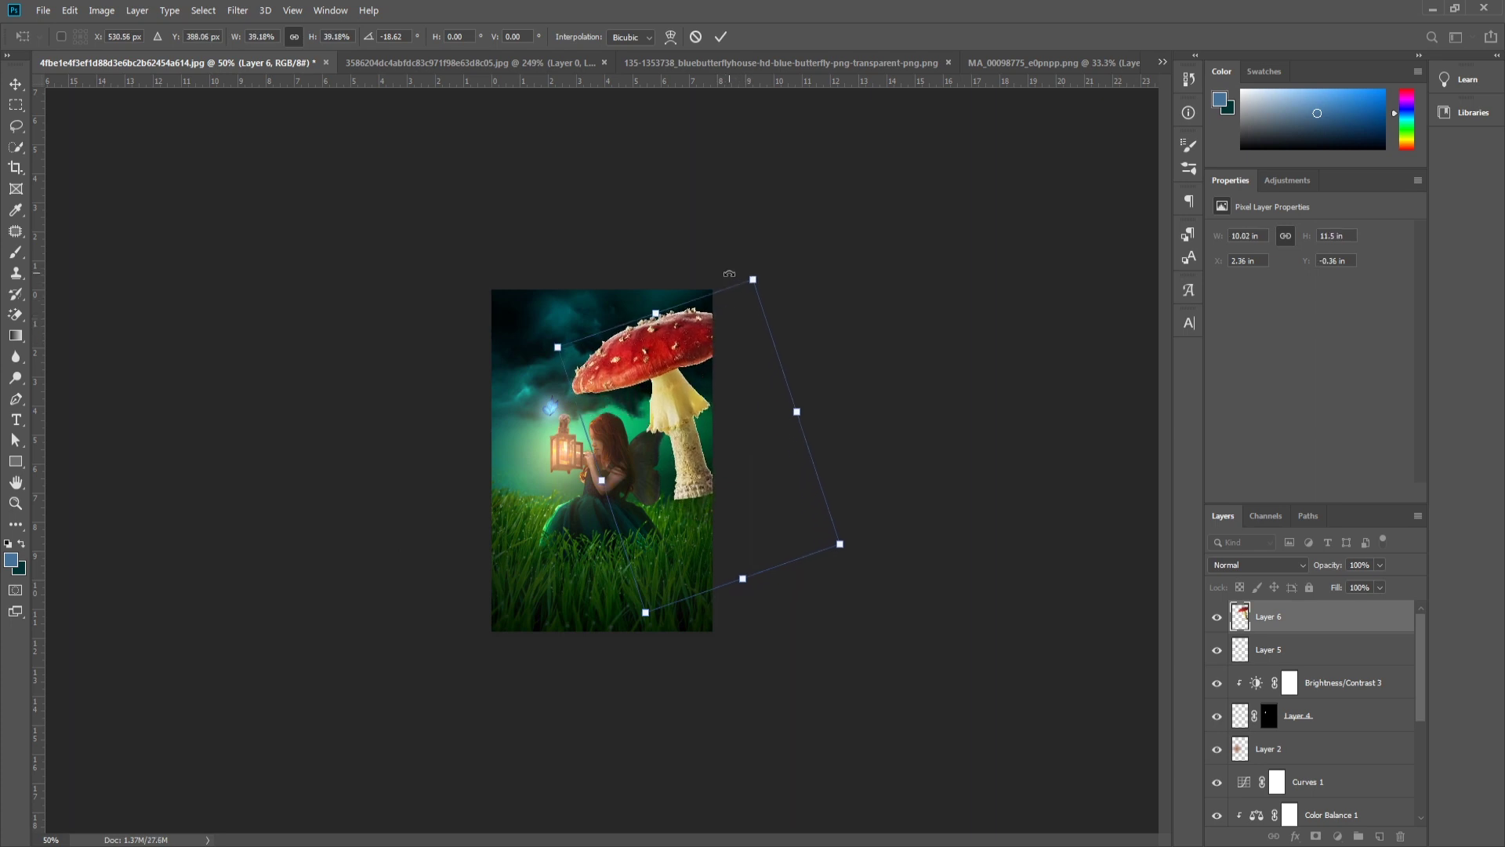
# Step: Warp the toadstool's lower part downward and shift it down and left
pyautogui.rightClick(688, 454)
pyautogui.click(730, 565)
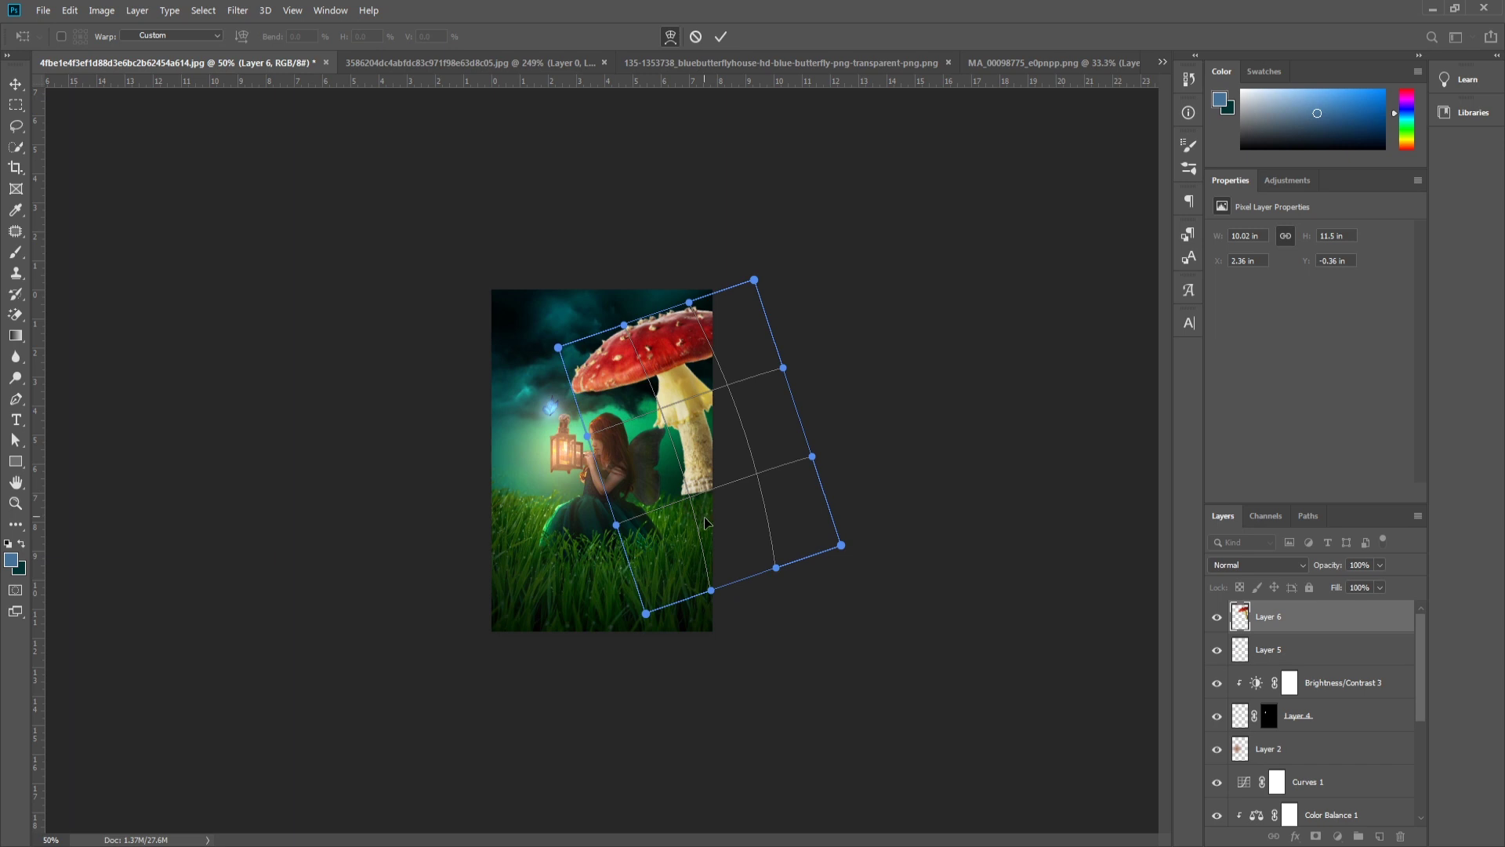
pyautogui.moveTo(706, 521); pyautogui.dragTo(706, 534)
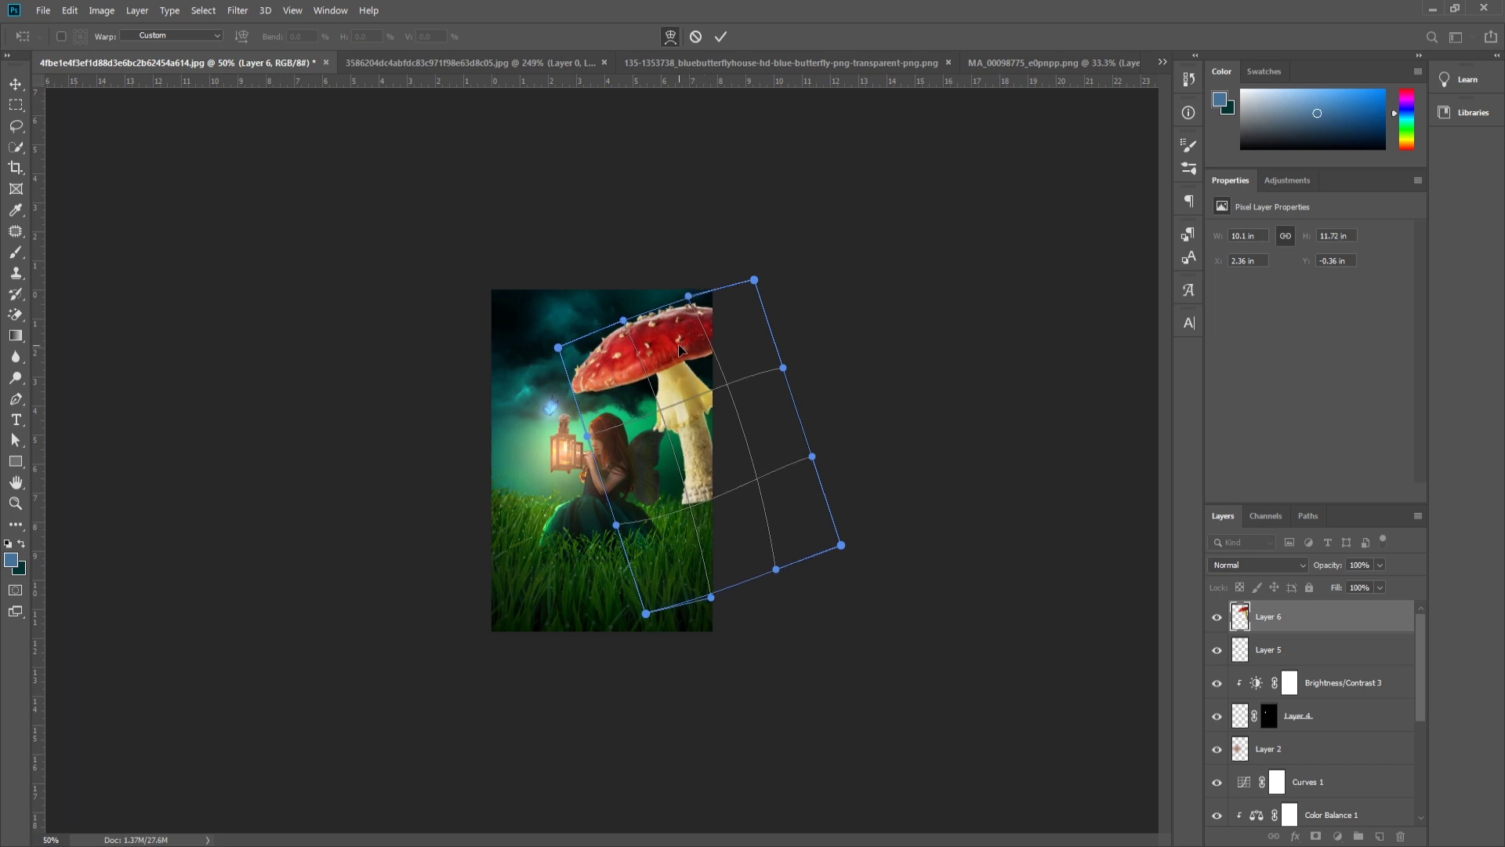
pyautogui.press('Return')
pyautogui.moveTo(680, 382); pyautogui.dragTo(673, 422)
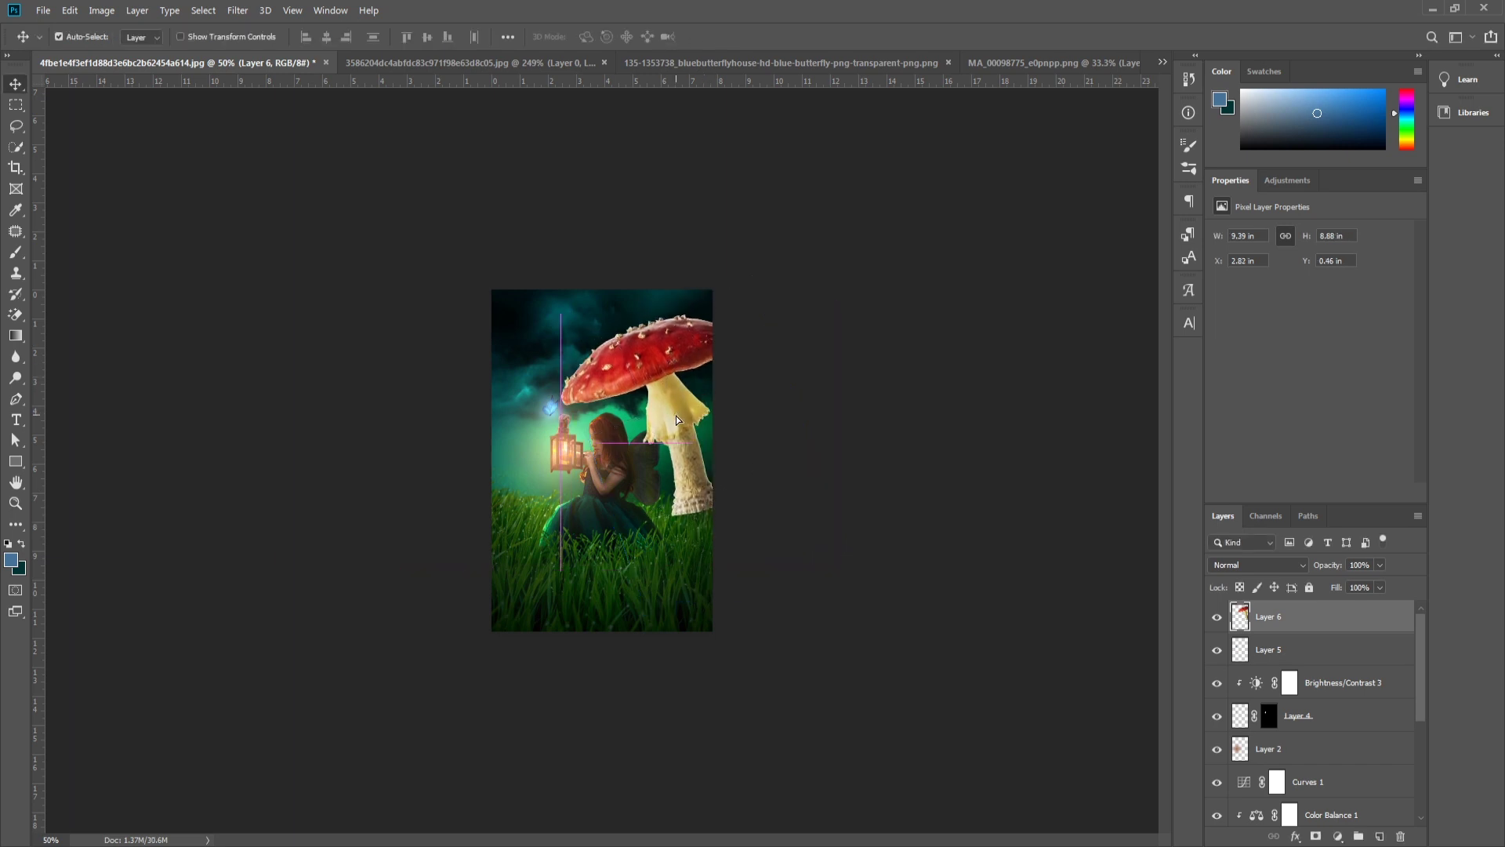
# Step: Enlarge the toadstool to about 115% and nudge it slightly right
pyautogui.hotkey('ctrl', 't')
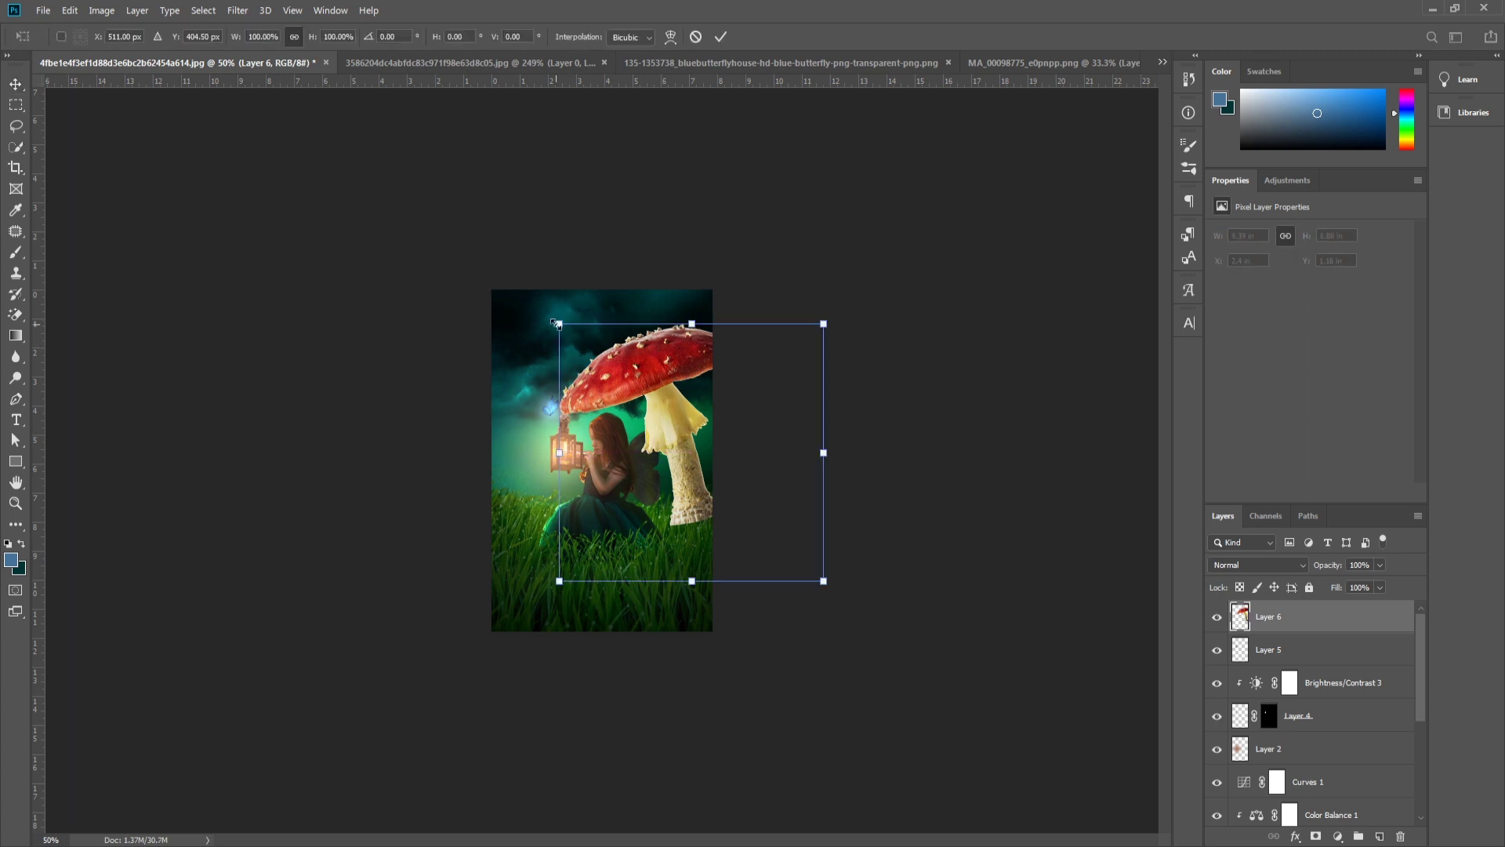
pyautogui.moveTo(558, 321); pyautogui.dragTo(543, 290)
pyautogui.moveTo(619, 397); pyautogui.dragTo(623, 392)
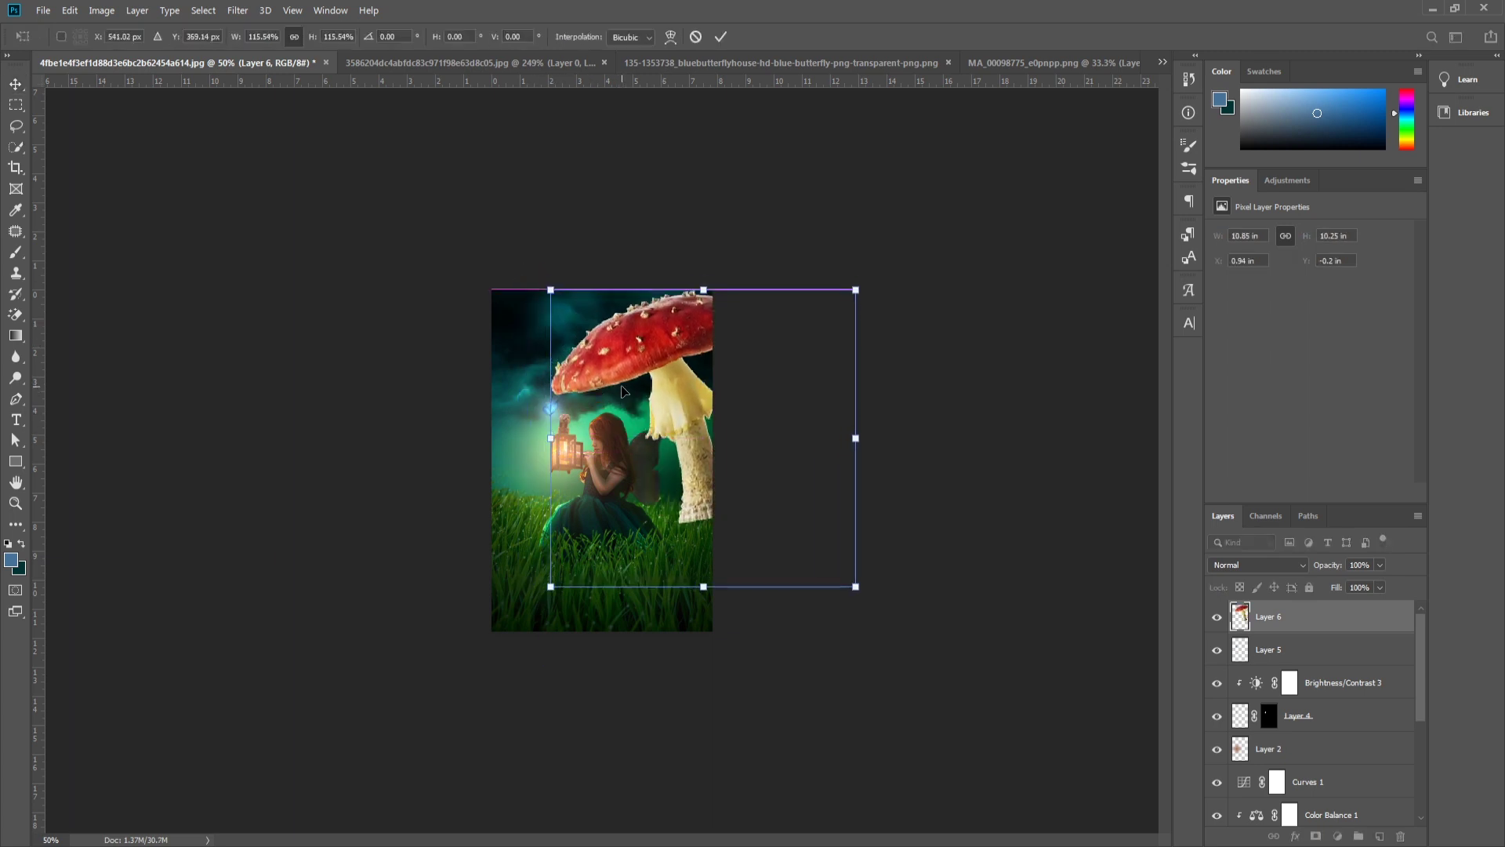
pyautogui.press('Return')
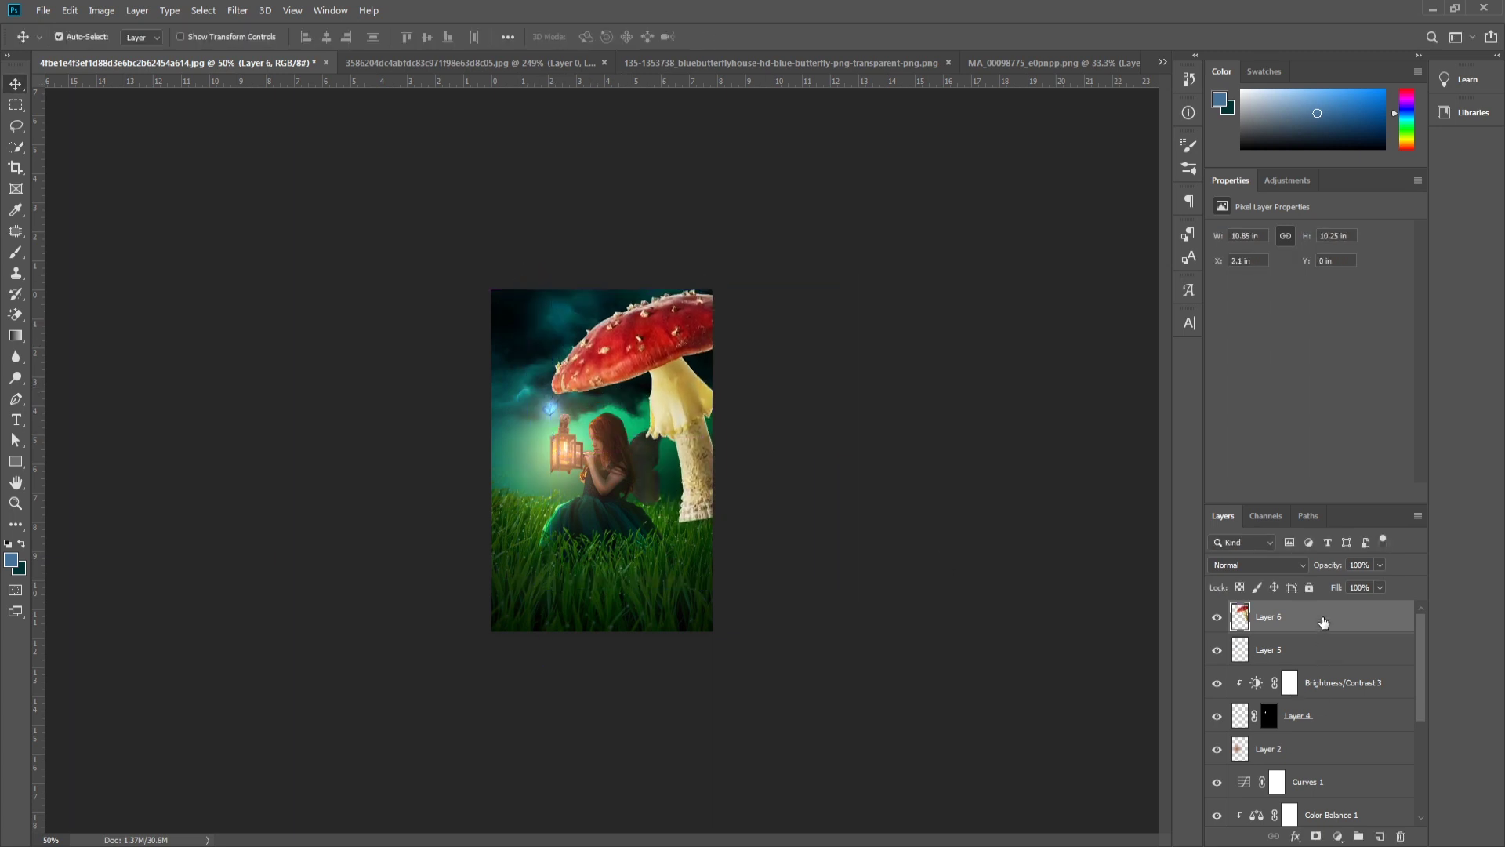
# Step: Move the toadstool layer beneath the fairy layer, then stretch it taller and shift it left
pyautogui.moveTo(1324, 621)
pyautogui.mouseDown()
pyautogui.moveTo(1328, 813)
pyautogui.moveTo(1323, 782)
pyautogui.mouseUp()
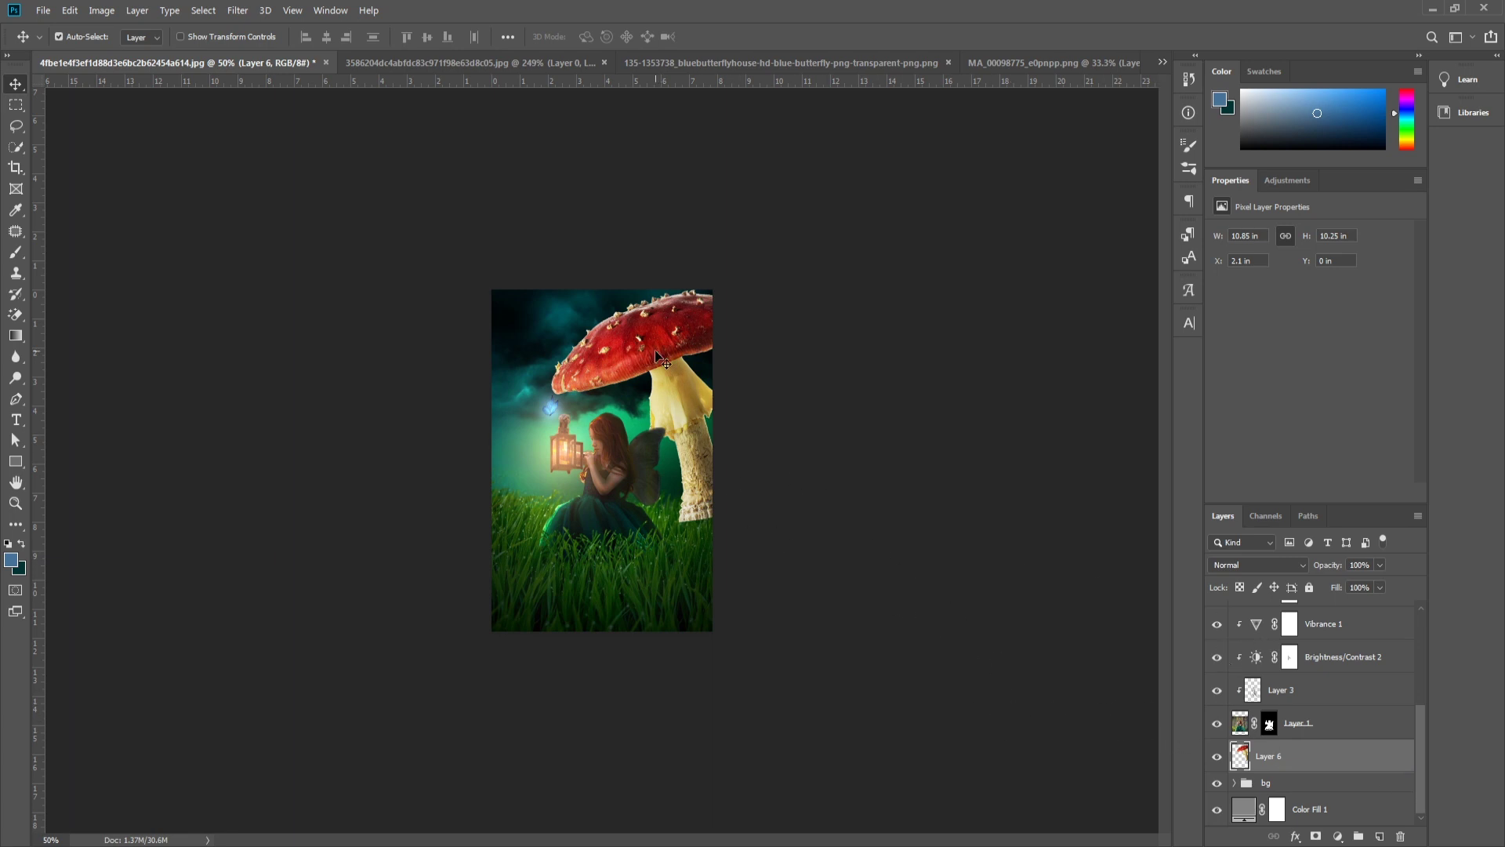
pyautogui.moveTo(655, 358); pyautogui.dragTo(650, 352)
pyautogui.hotkey('ctrl', 't')
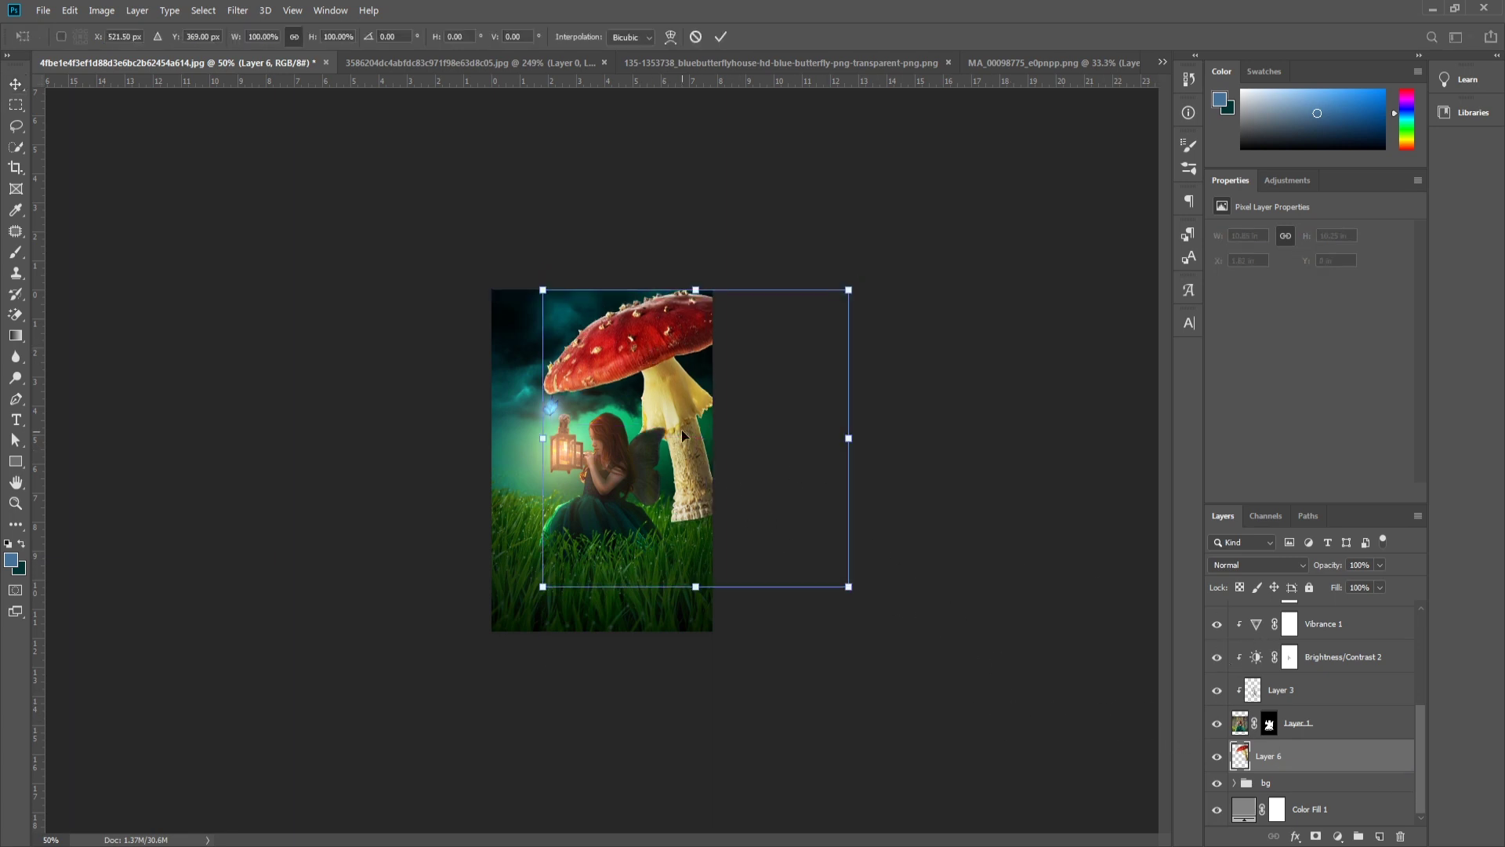
pyautogui.moveTo(695, 290); pyautogui.dragTo(685, 268)
pyautogui.moveTo(669, 358); pyautogui.dragTo(661, 375)
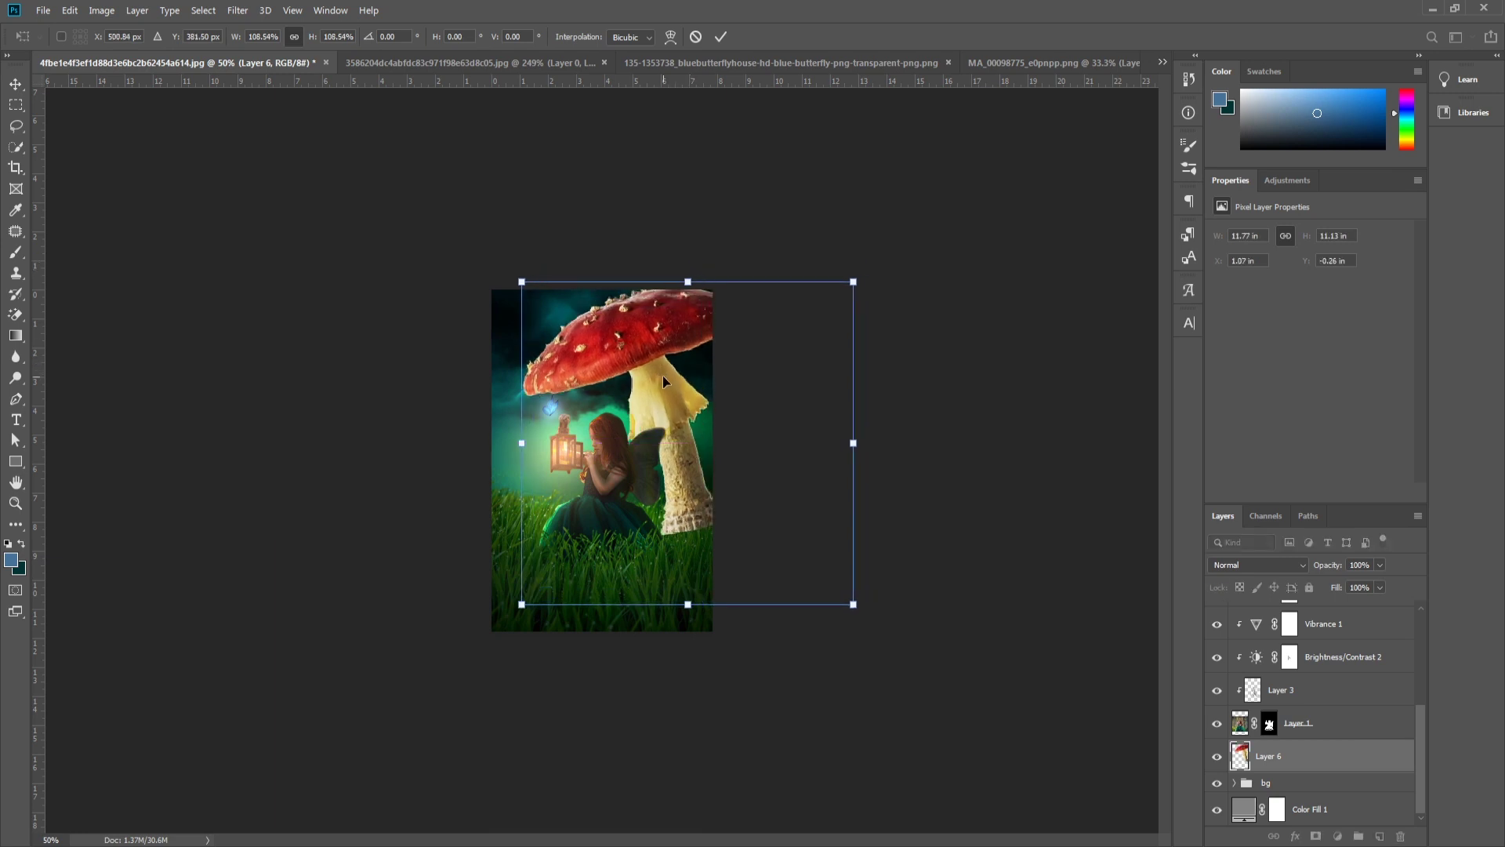
pyautogui.press('Return')
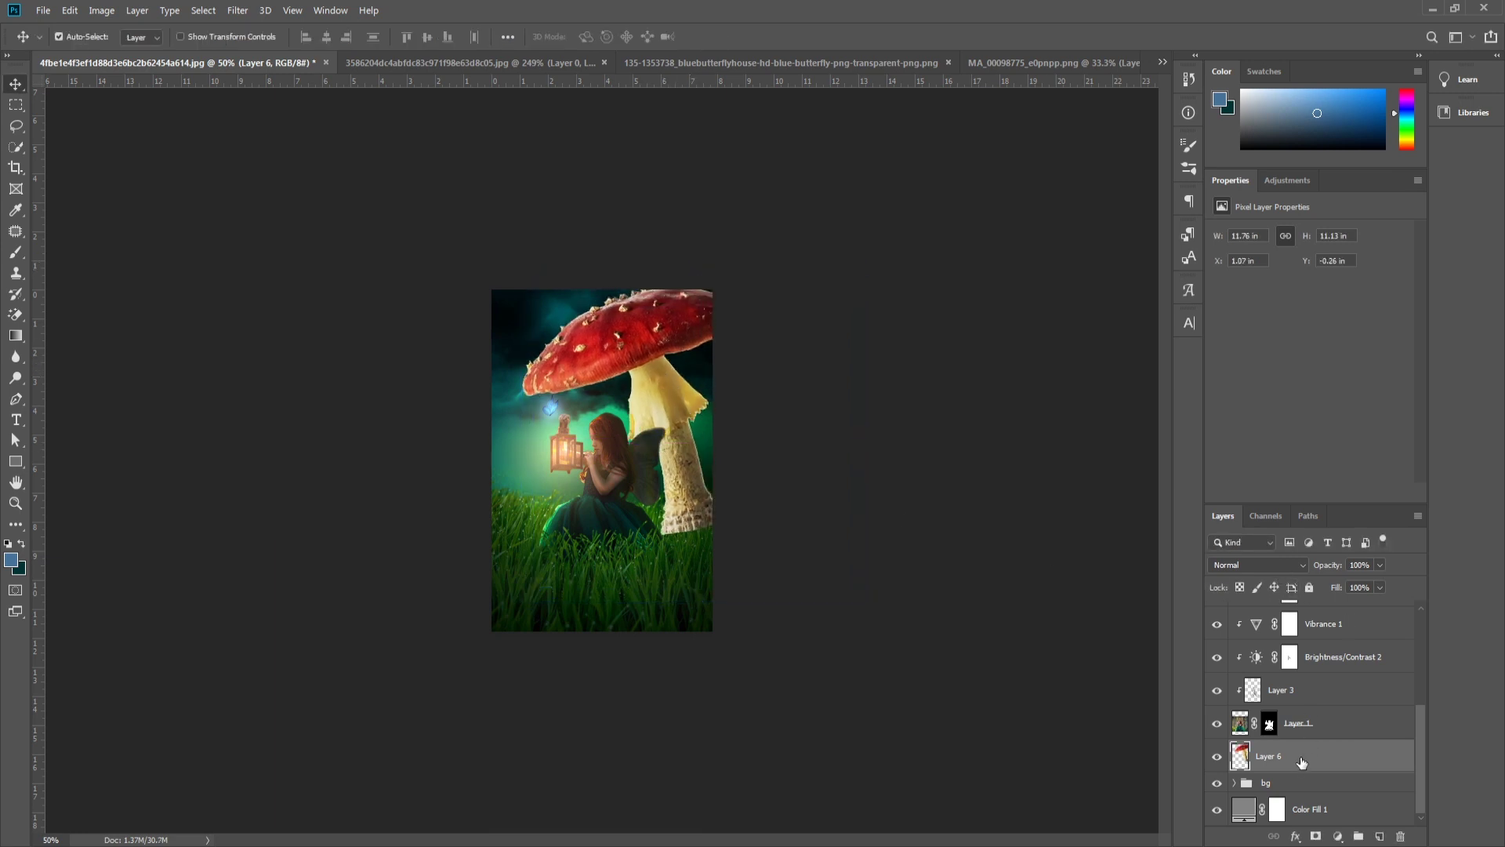
# Step: Give the toadstool a layer mask and a darkening Brightness/Contrast adjustment clipped to it
pyautogui.click(1316, 836)
pyautogui.click(1337, 836)
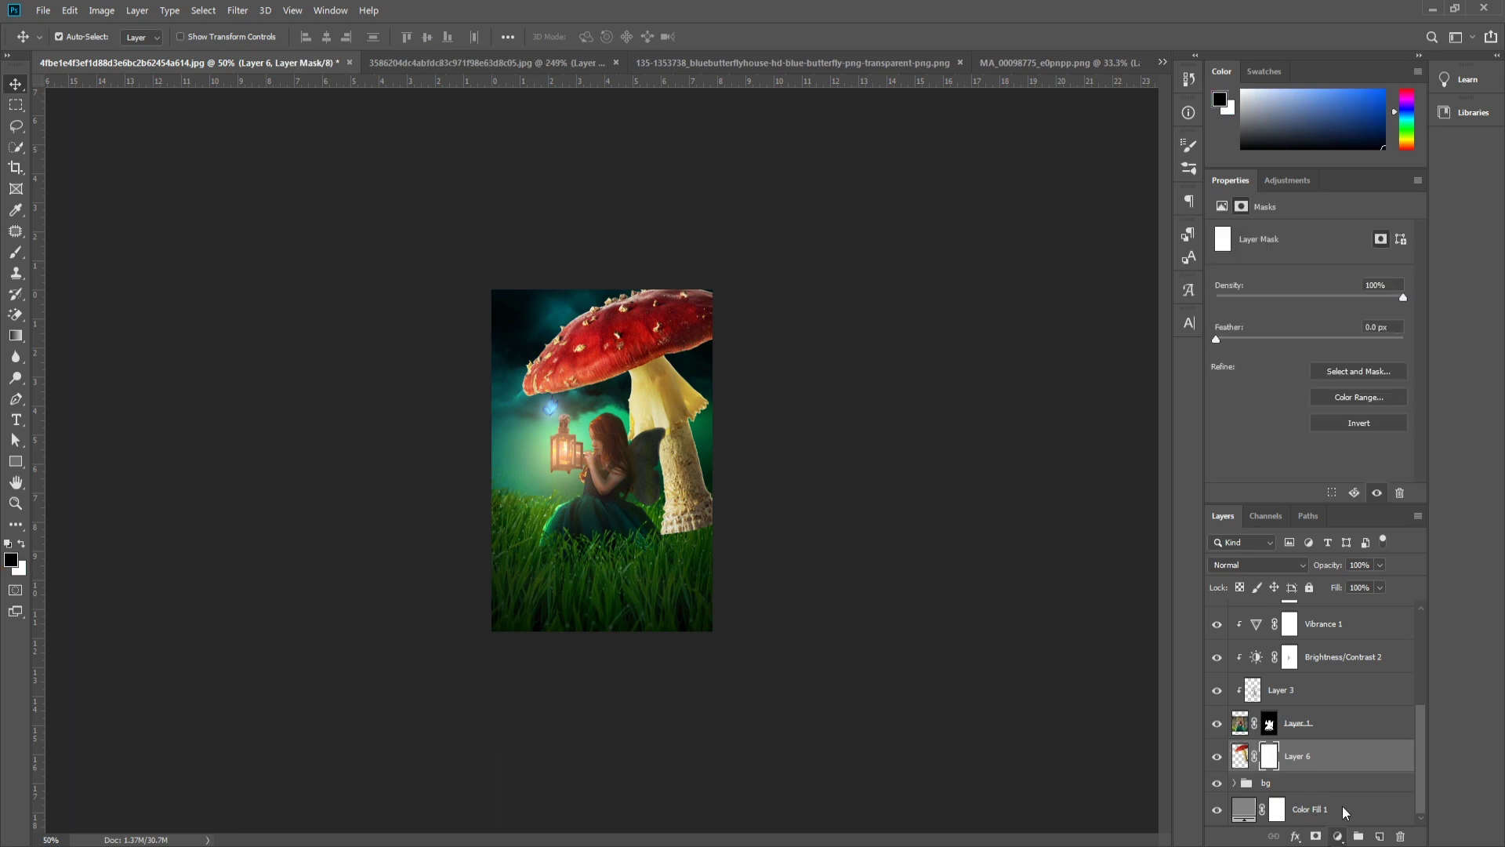
pyautogui.click(1395, 613)
pyautogui.moveTo(1308, 276)
pyautogui.mouseDown()
pyautogui.moveTo(1261, 277)
pyautogui.moveTo(1347, 320)
pyautogui.mouseUp()
pyautogui.click(1309, 492)
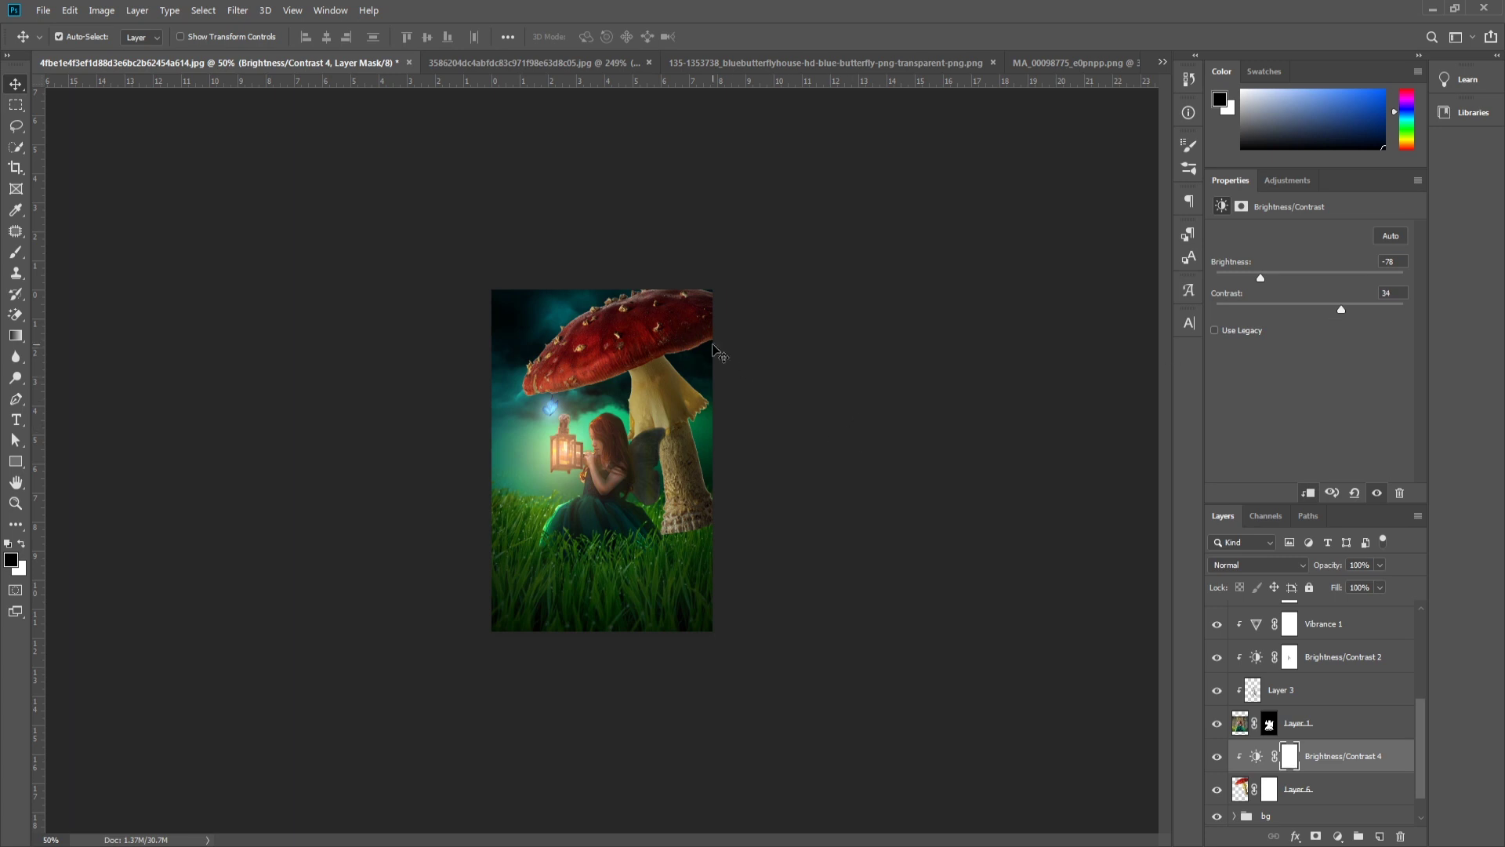
# Step: Try a slight rotation of the toadstool, cancel it, and target its layer mask
pyautogui.click(676, 325)
pyautogui.hotkey('ctrl', 't')
pyautogui.moveTo(782, 238); pyautogui.dragTo(801, 252)
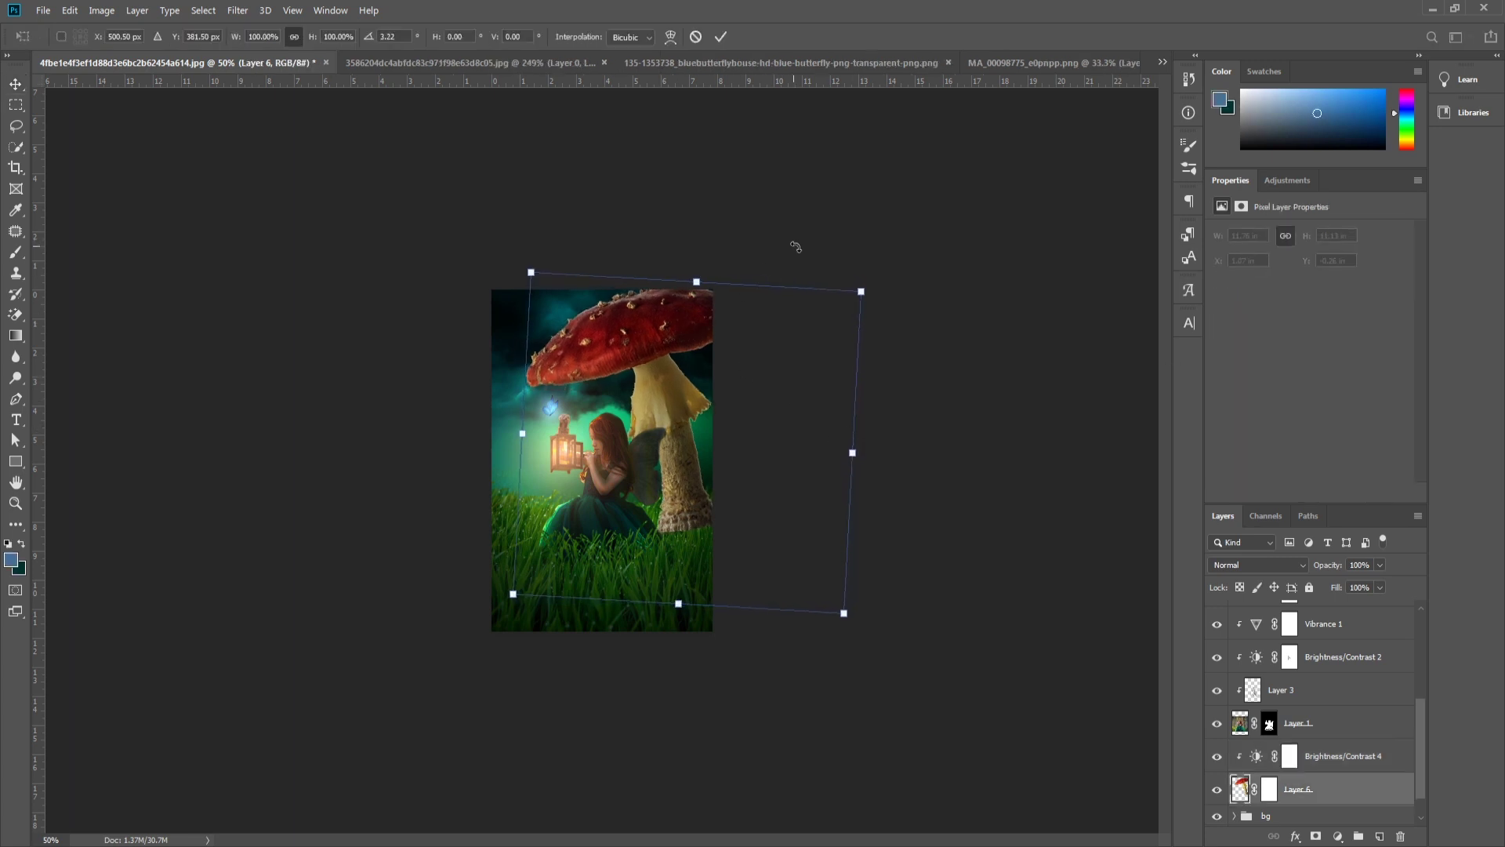
pyautogui.press('Escape')
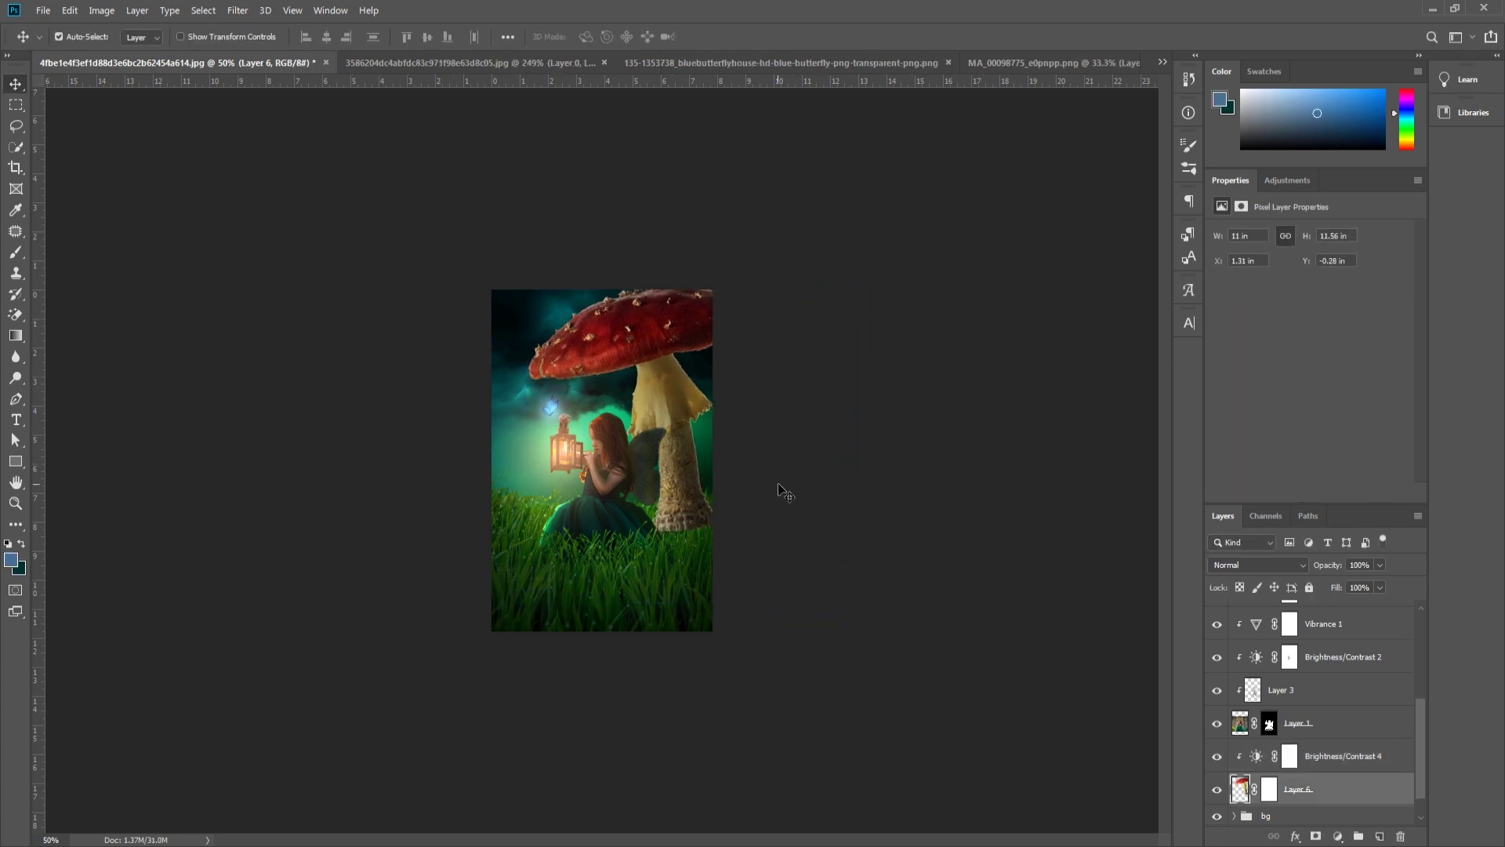
pyautogui.click(1276, 795)
# Step: Mask the stem base into the grass with a size-40 brush, tuning its hardness
pyautogui.press('b')
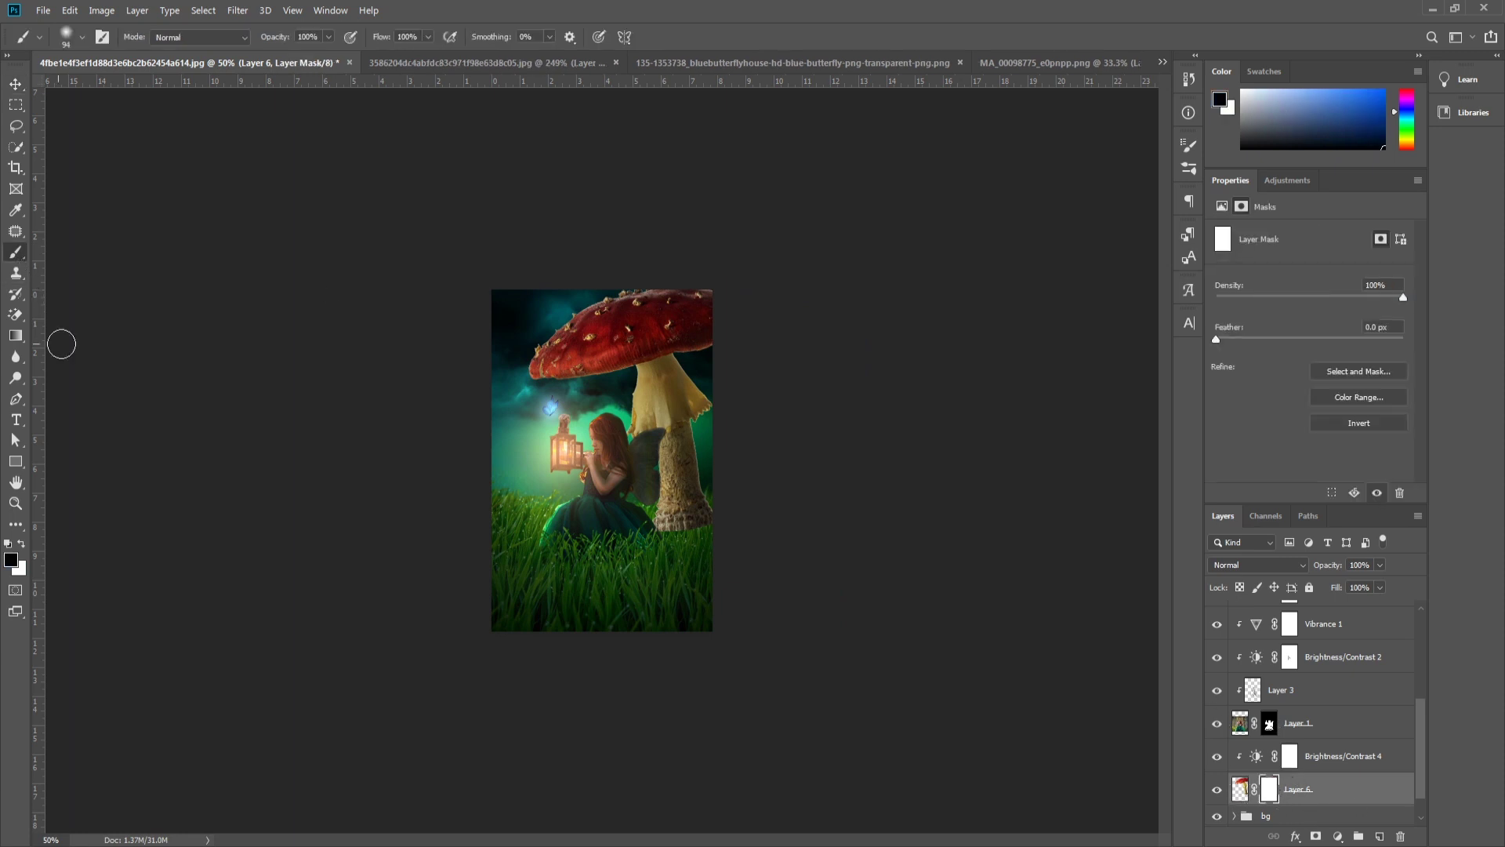
pyautogui.hotkey('shift', ']')
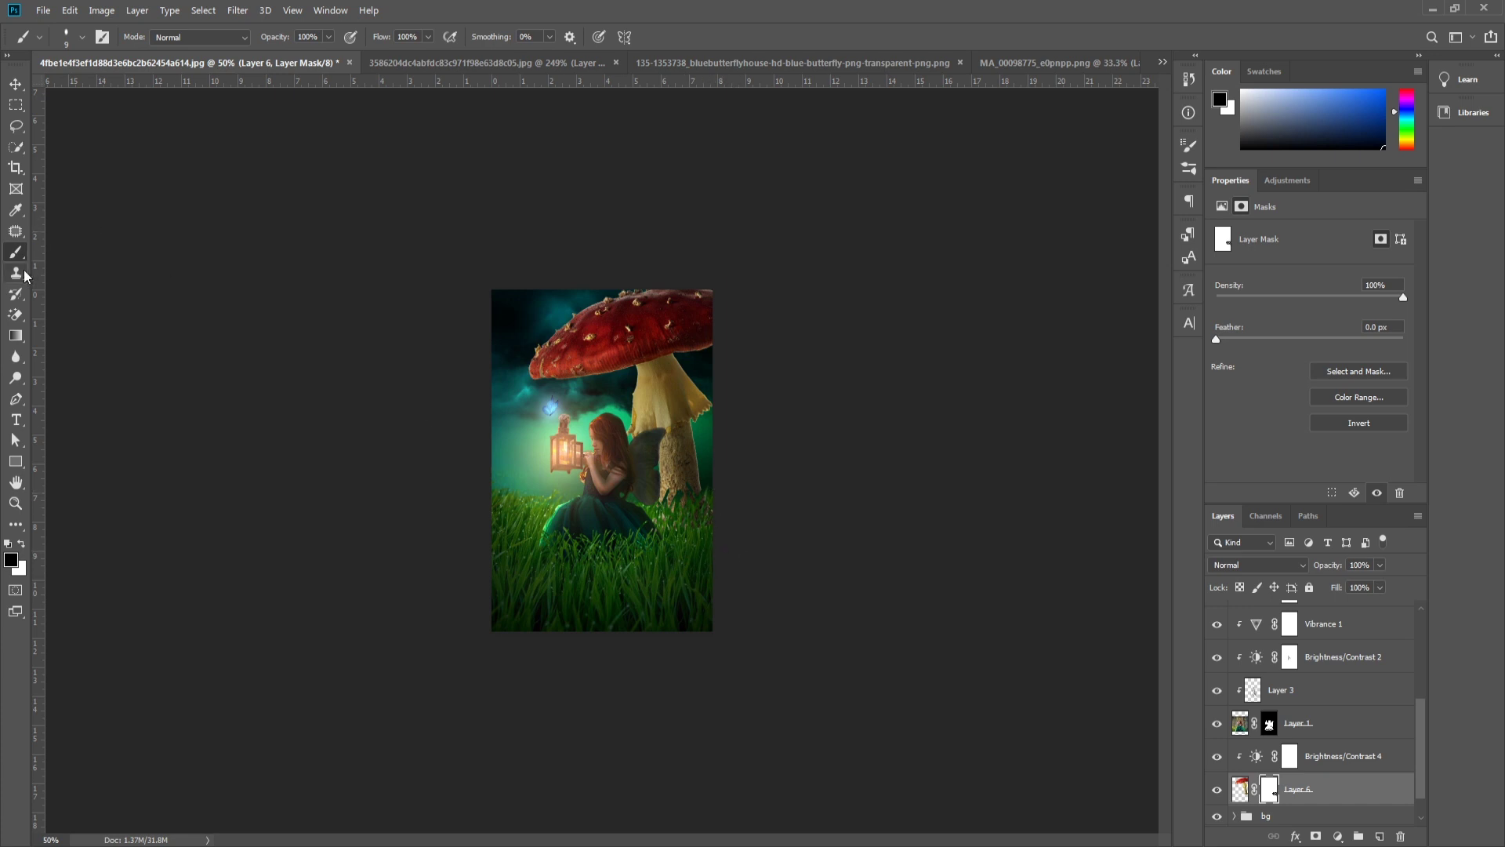
pyautogui.press(']')
pyautogui.press(']')
pyautogui.press(']')
pyautogui.hotkey('shift', ']')
pyautogui.hotkey('shift', ']')
pyautogui.hotkey('shift', '[')
pyautogui.click(1327, 761)
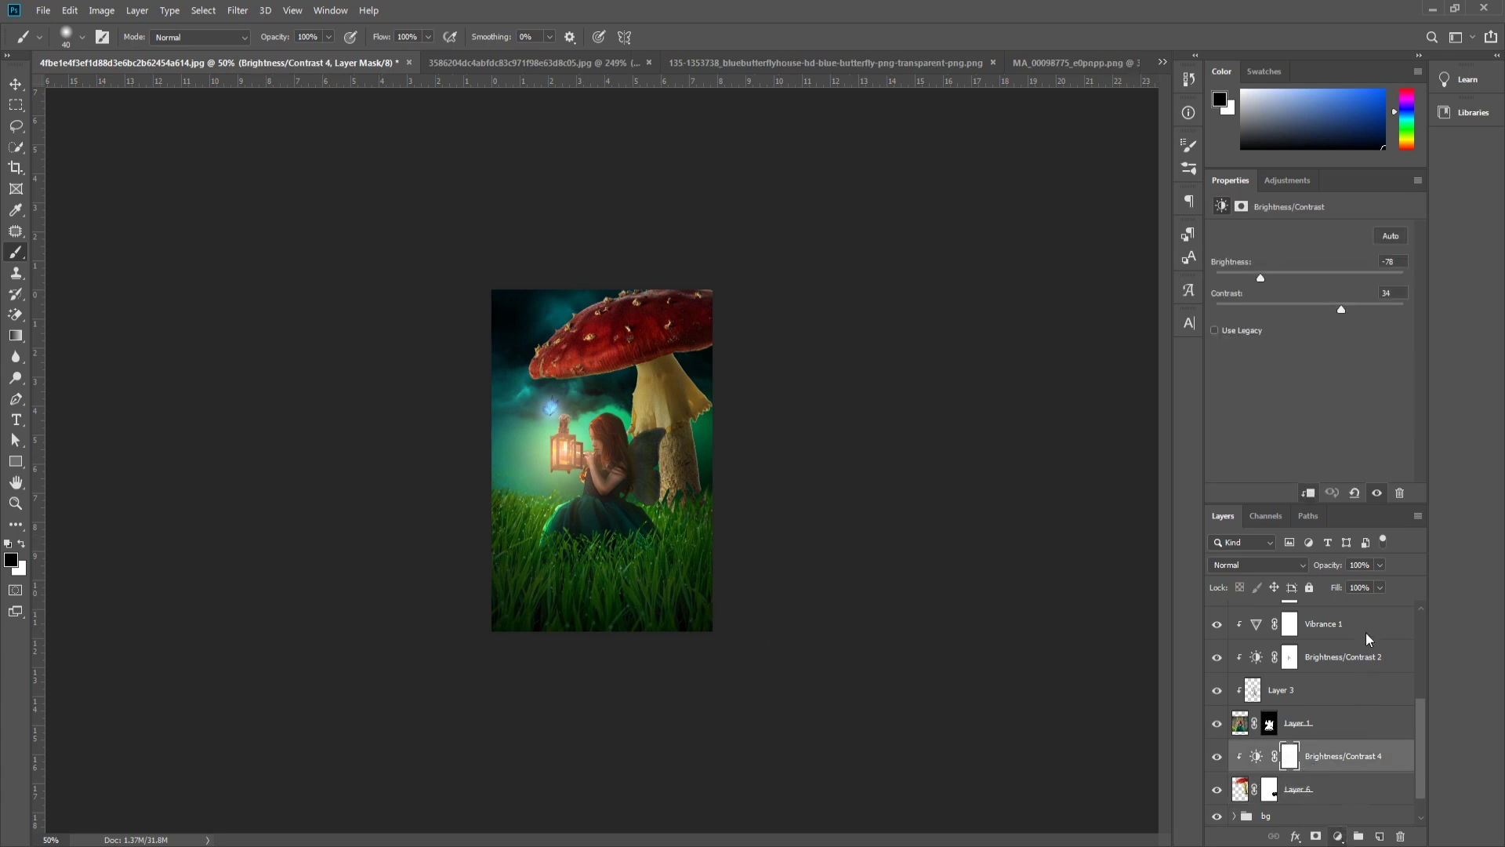
# Step: Add a Curves adjustment with an S-shaped contrast curve and move the toadstool slightly up
pyautogui.click(1338, 836)
pyautogui.moveTo(1270, 407); pyautogui.dragTo(1290, 418)
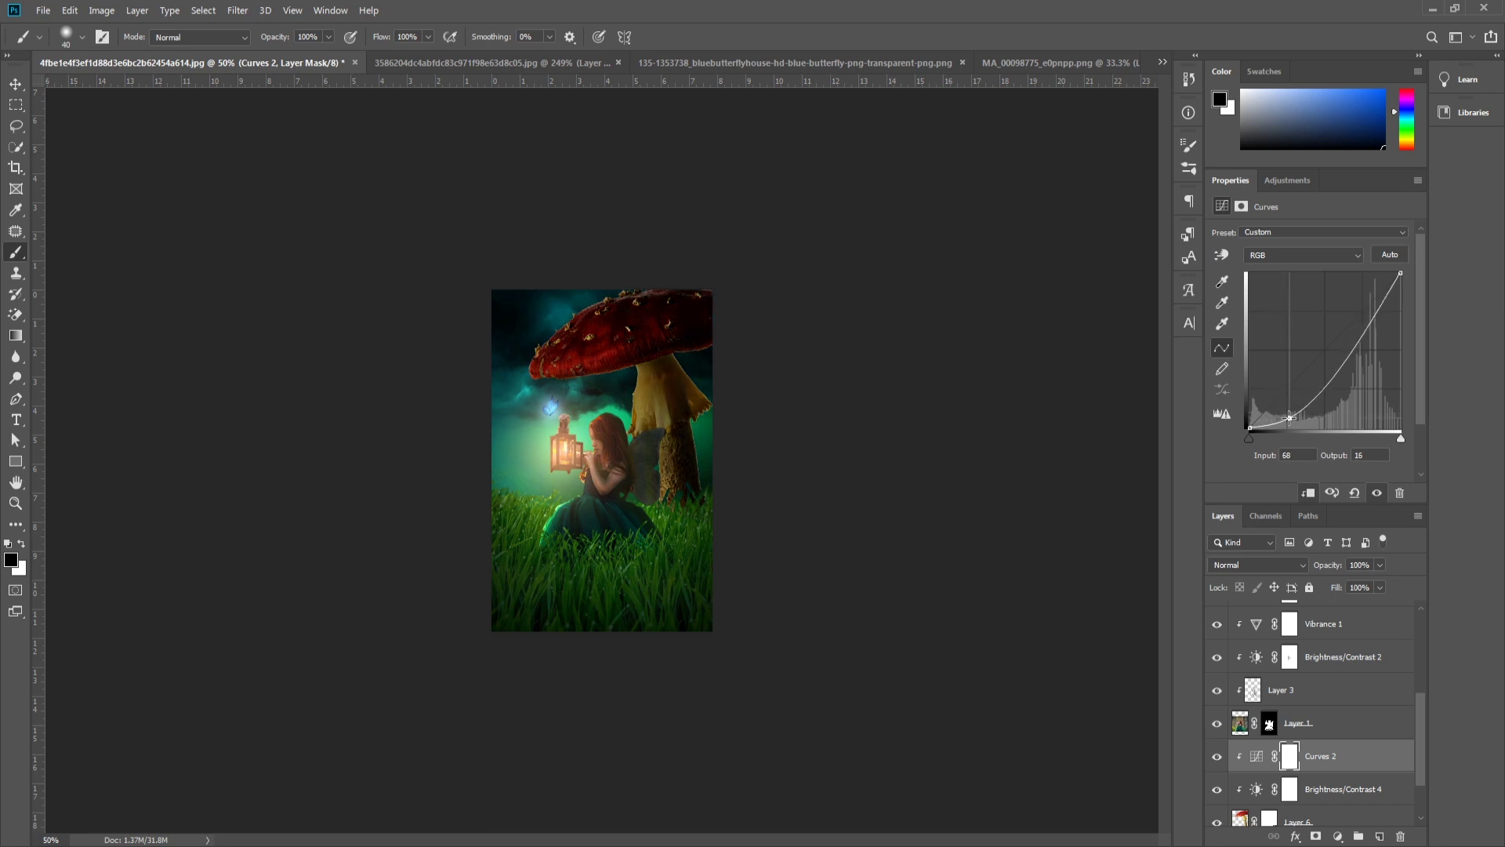
pyautogui.moveTo(1343, 363); pyautogui.dragTo(1348, 361)
pyautogui.moveTo(1386, 302); pyautogui.dragTo(1375, 306)
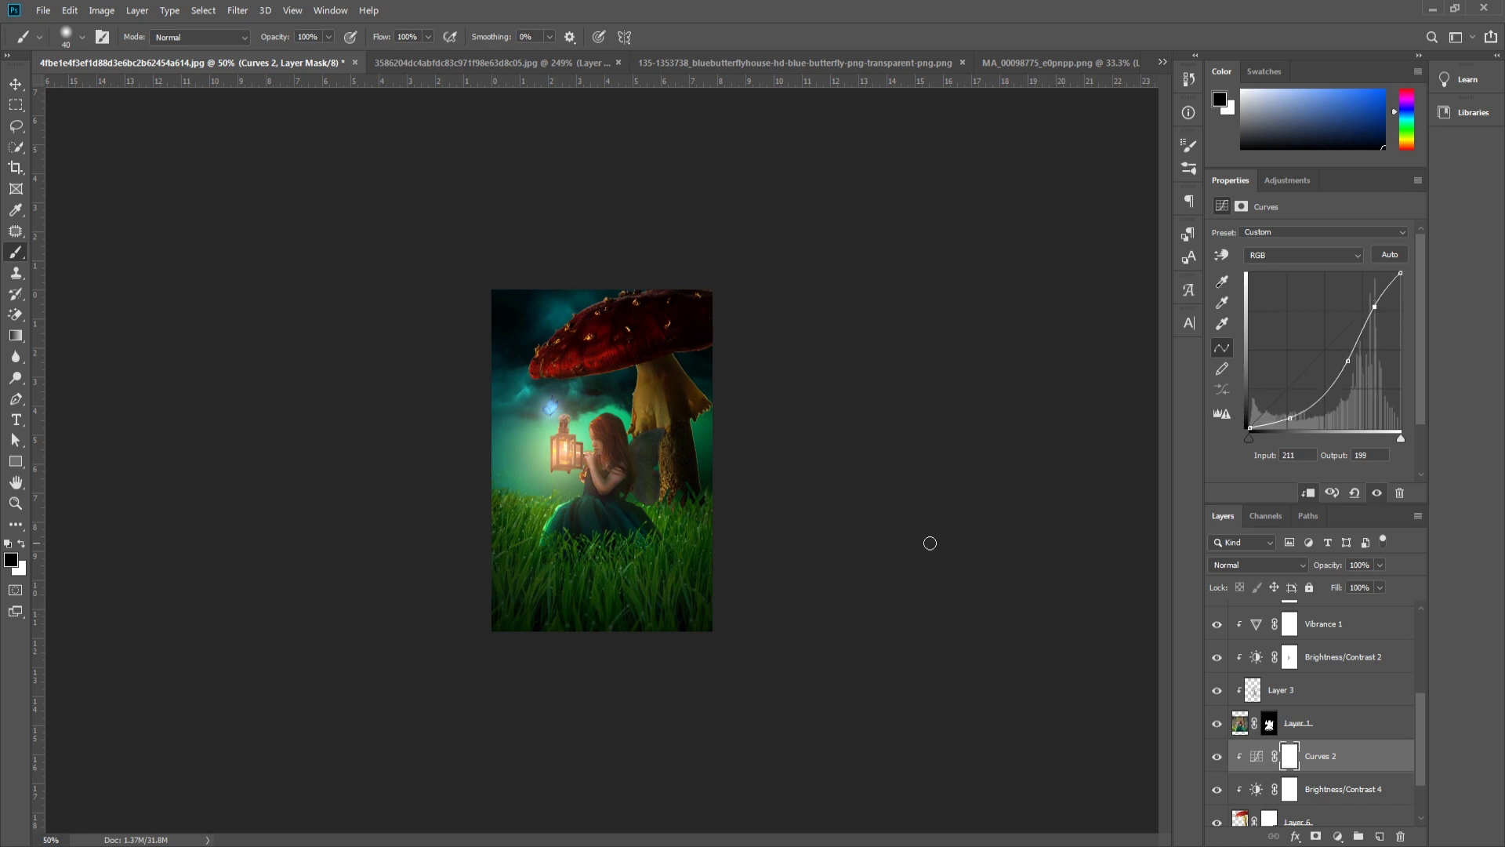
pyautogui.click(16, 84)
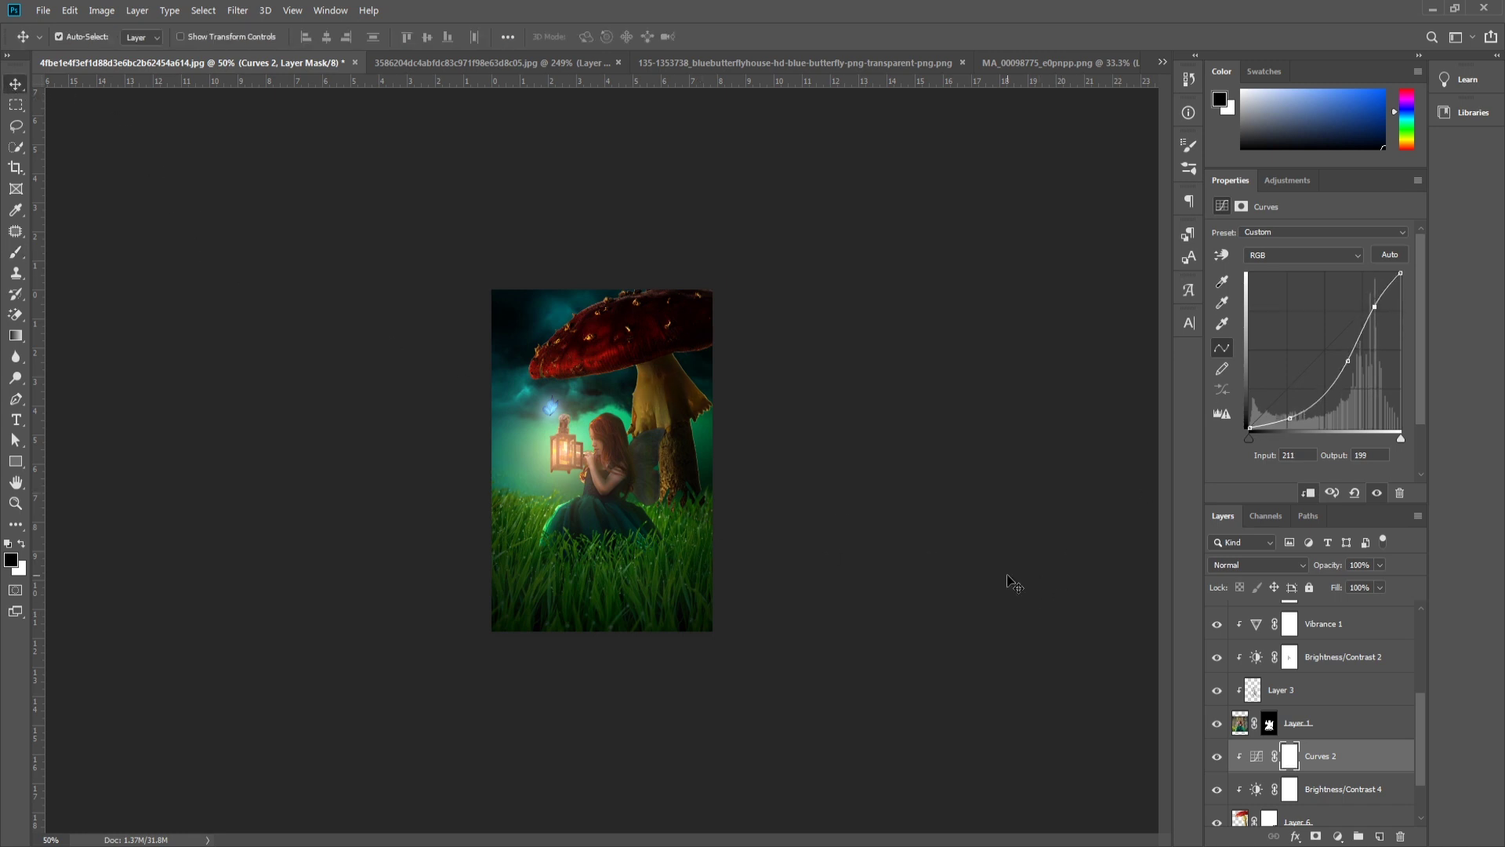
pyautogui.moveTo(695, 433)
pyautogui.mouseDown()
pyautogui.moveTo(701, 452)
pyautogui.moveTo(693, 403)
pyautogui.mouseUp()
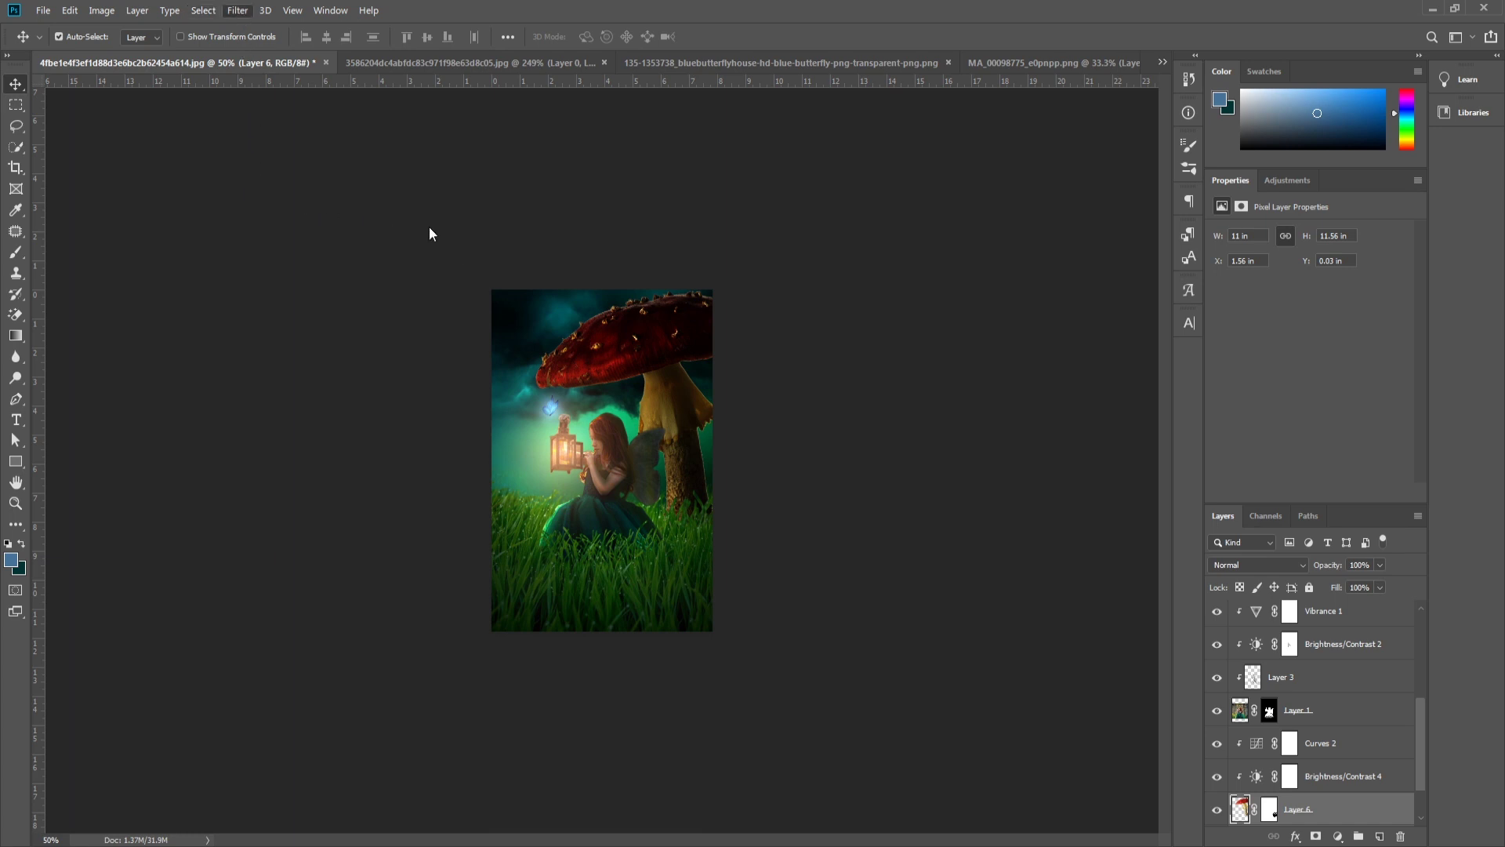
# Step: Try 73% opacity on the mushroom layer, then restore it to 100%
pyautogui.press('space')
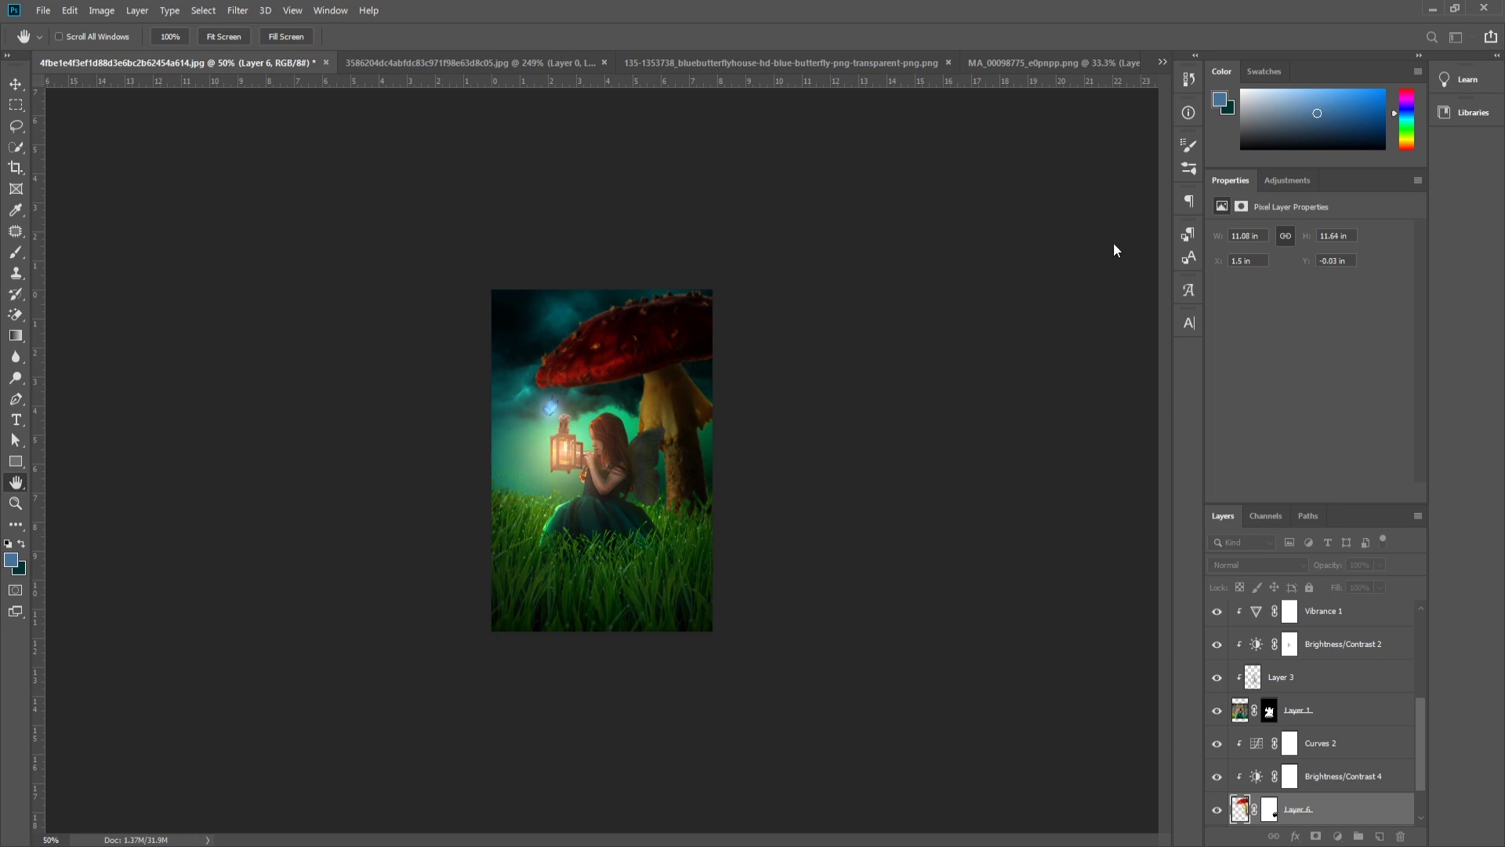
pyautogui.press('v')
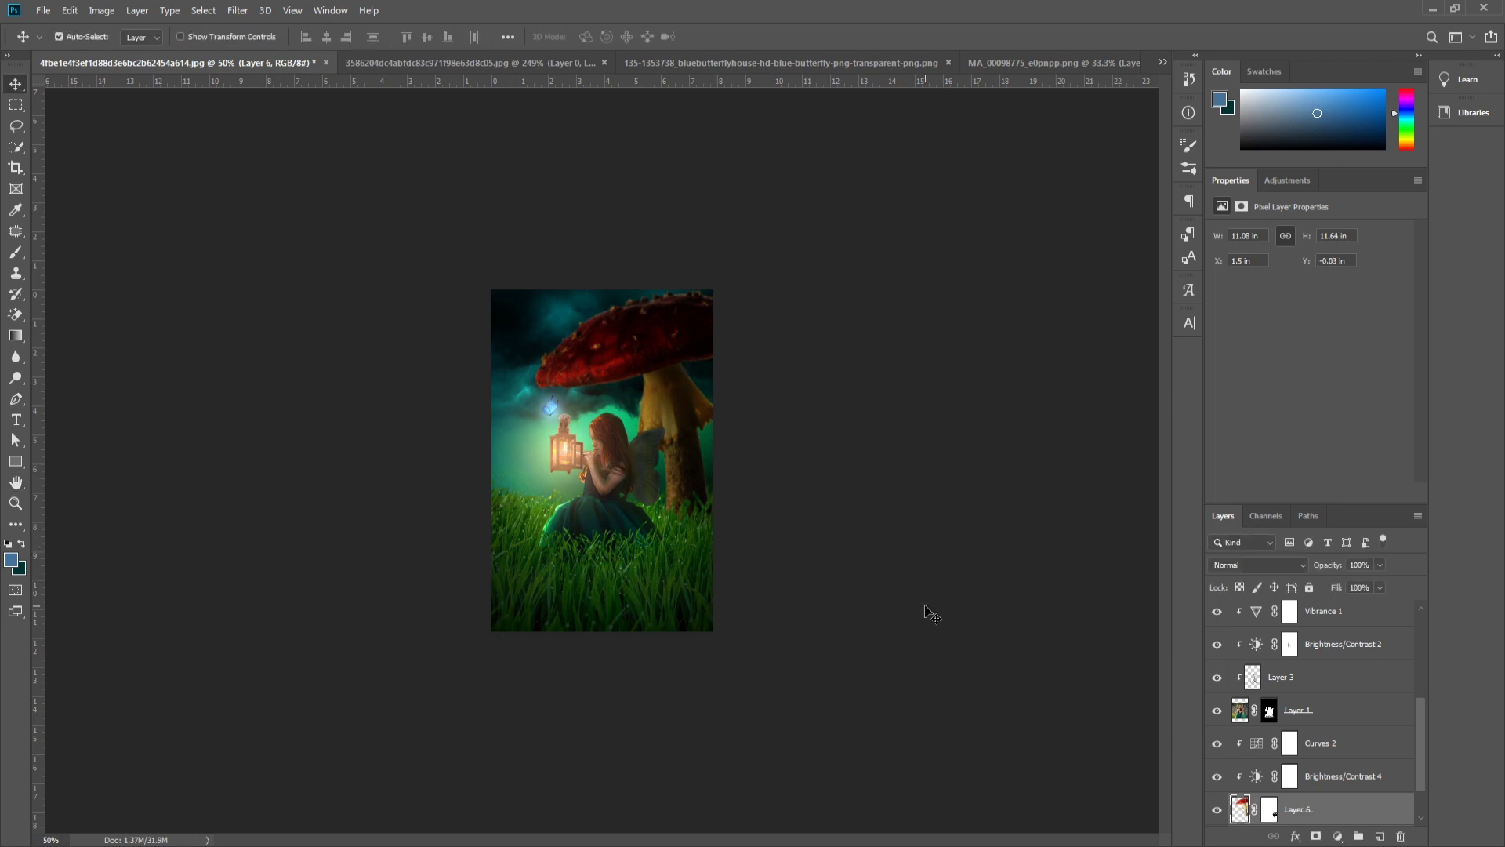
pyautogui.press('7')
pyautogui.press('3')
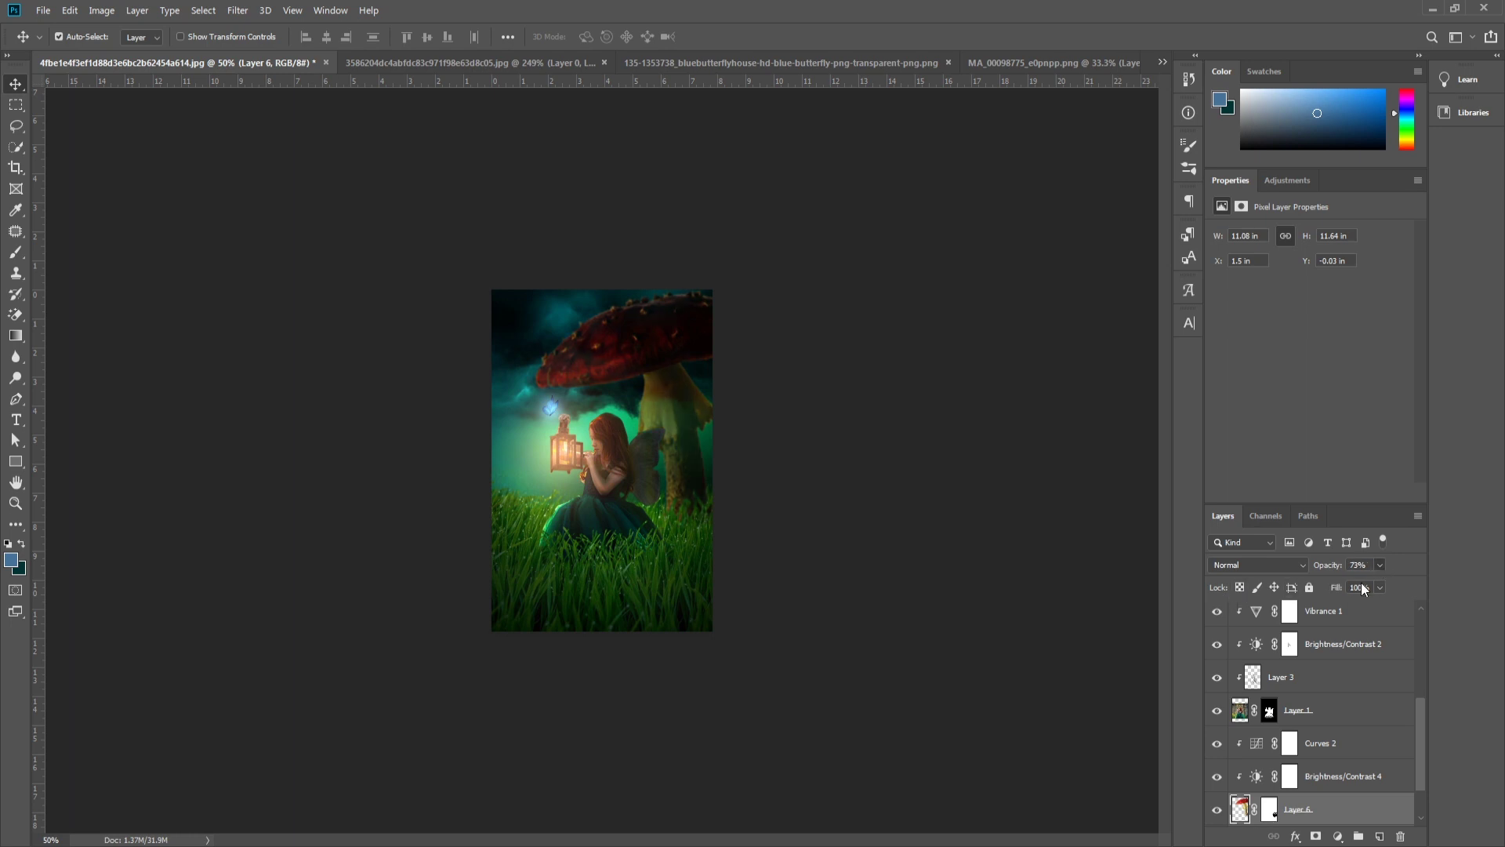
pyautogui.press('0')
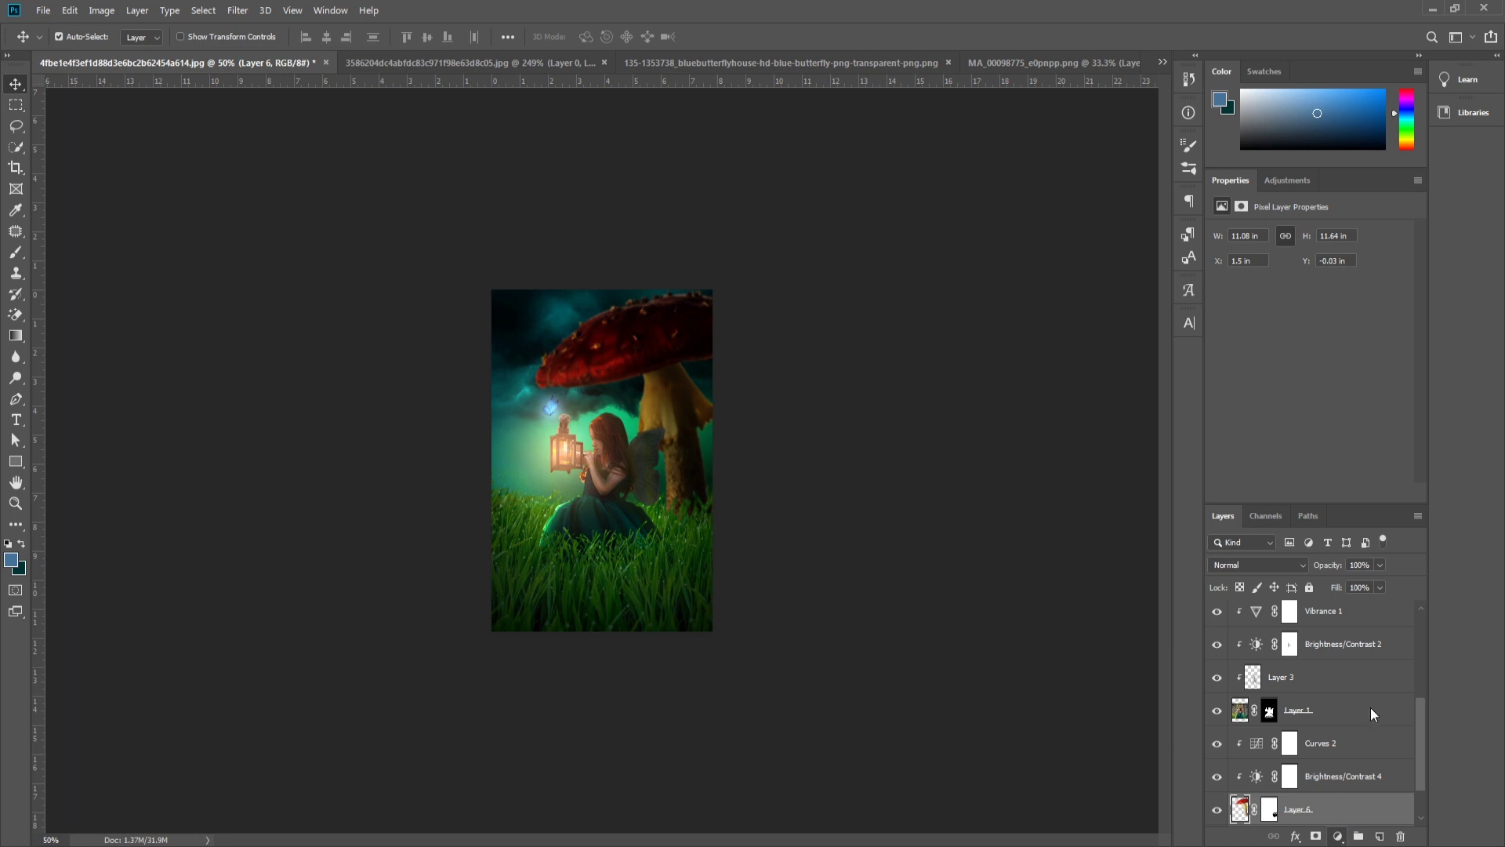
# Step: Add a Vibrance adjustment clipped to the mushroom with vibrance +35 and saturation −21
pyautogui.click(1338, 836)
pyautogui.click(1303, 482)
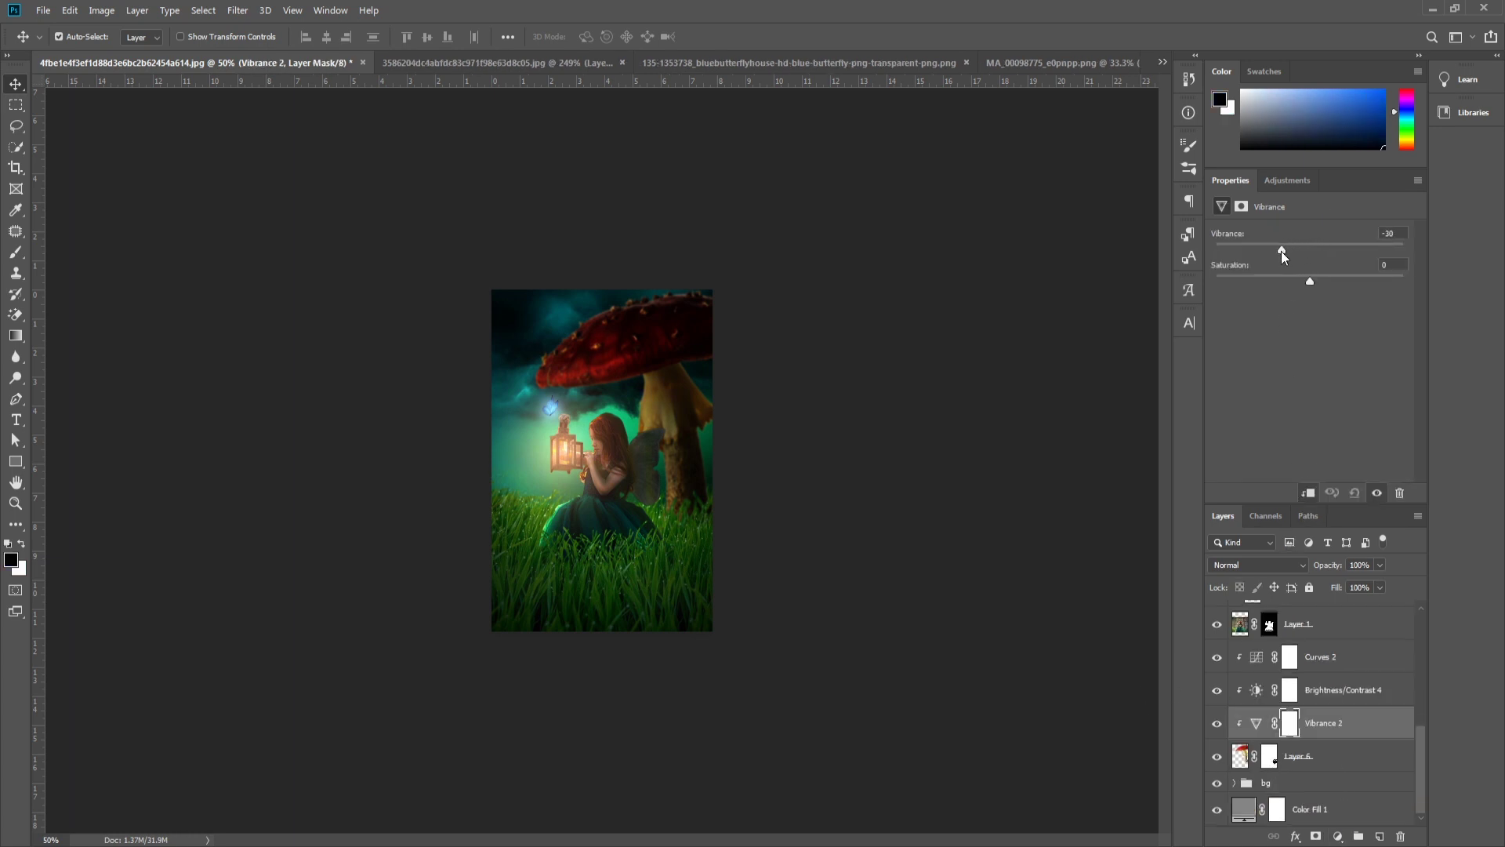
pyautogui.moveTo(1283, 252); pyautogui.dragTo(1261, 290)
pyautogui.moveTo(1257, 249); pyautogui.dragTo(1327, 247)
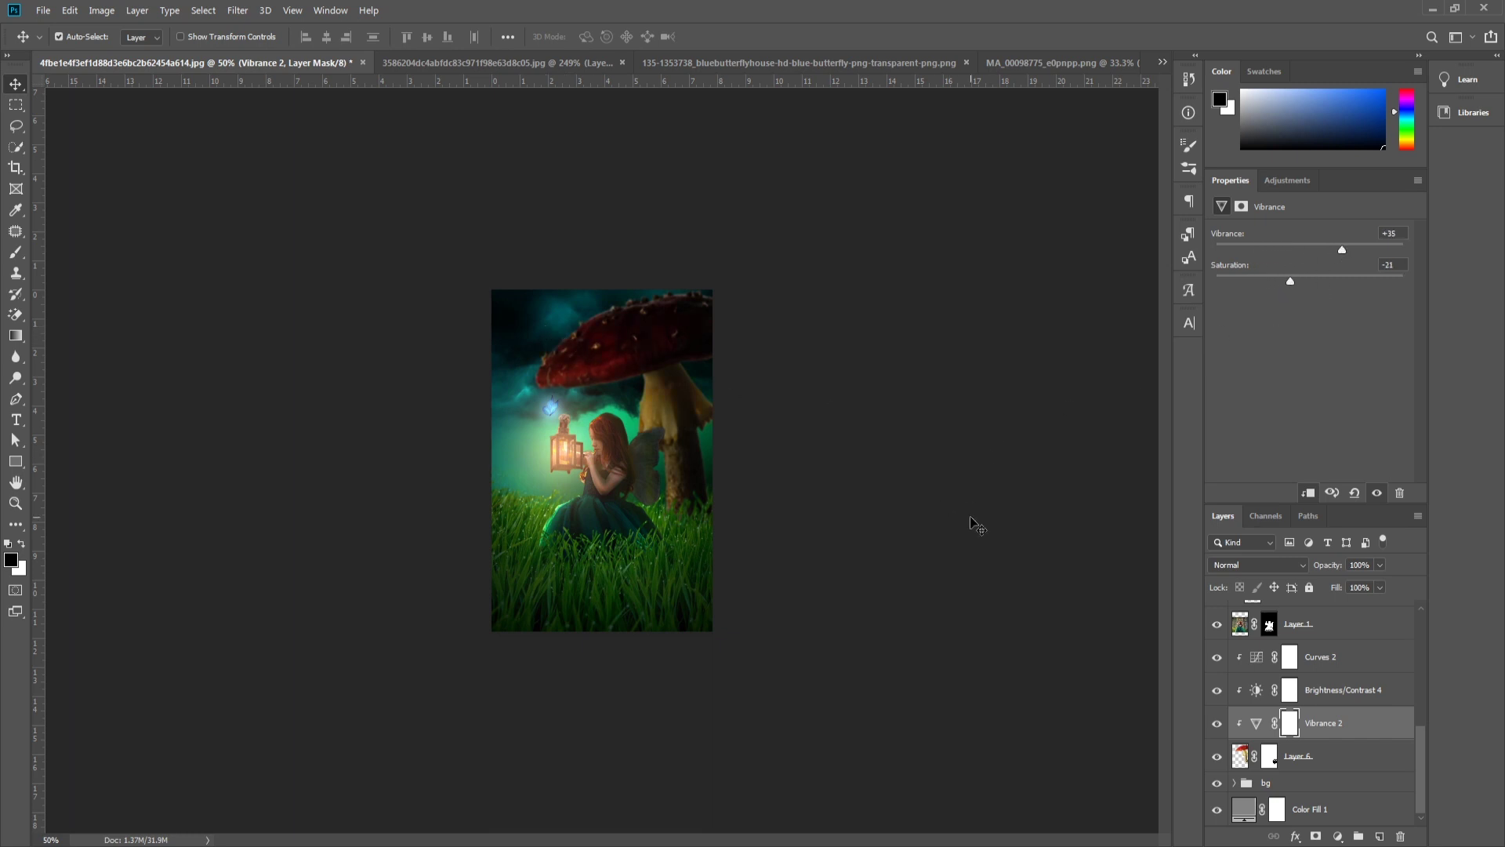
pyautogui.click(537, 314)
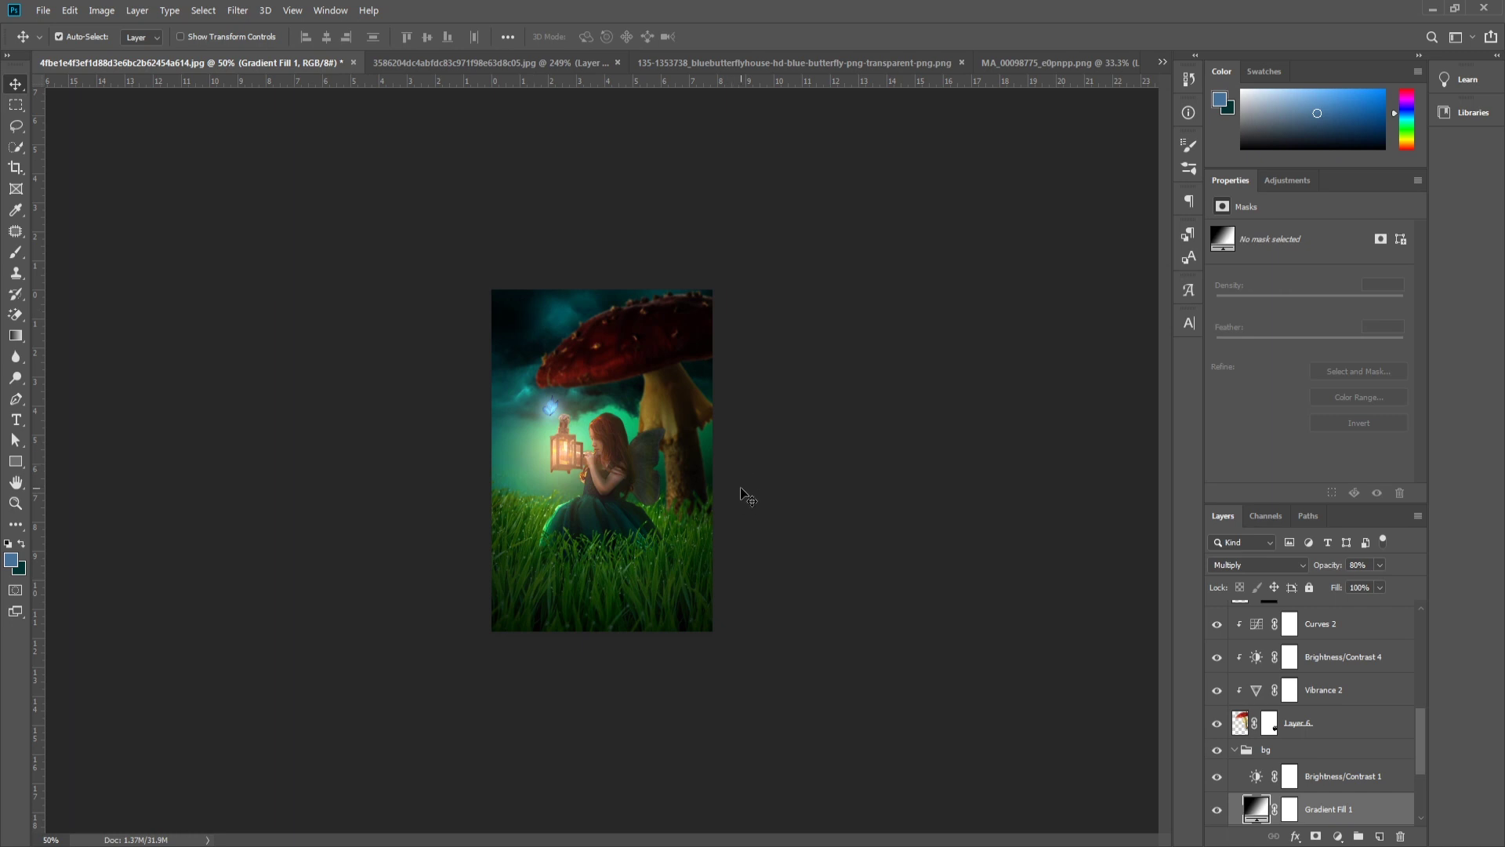
pyautogui.click(627, 502)
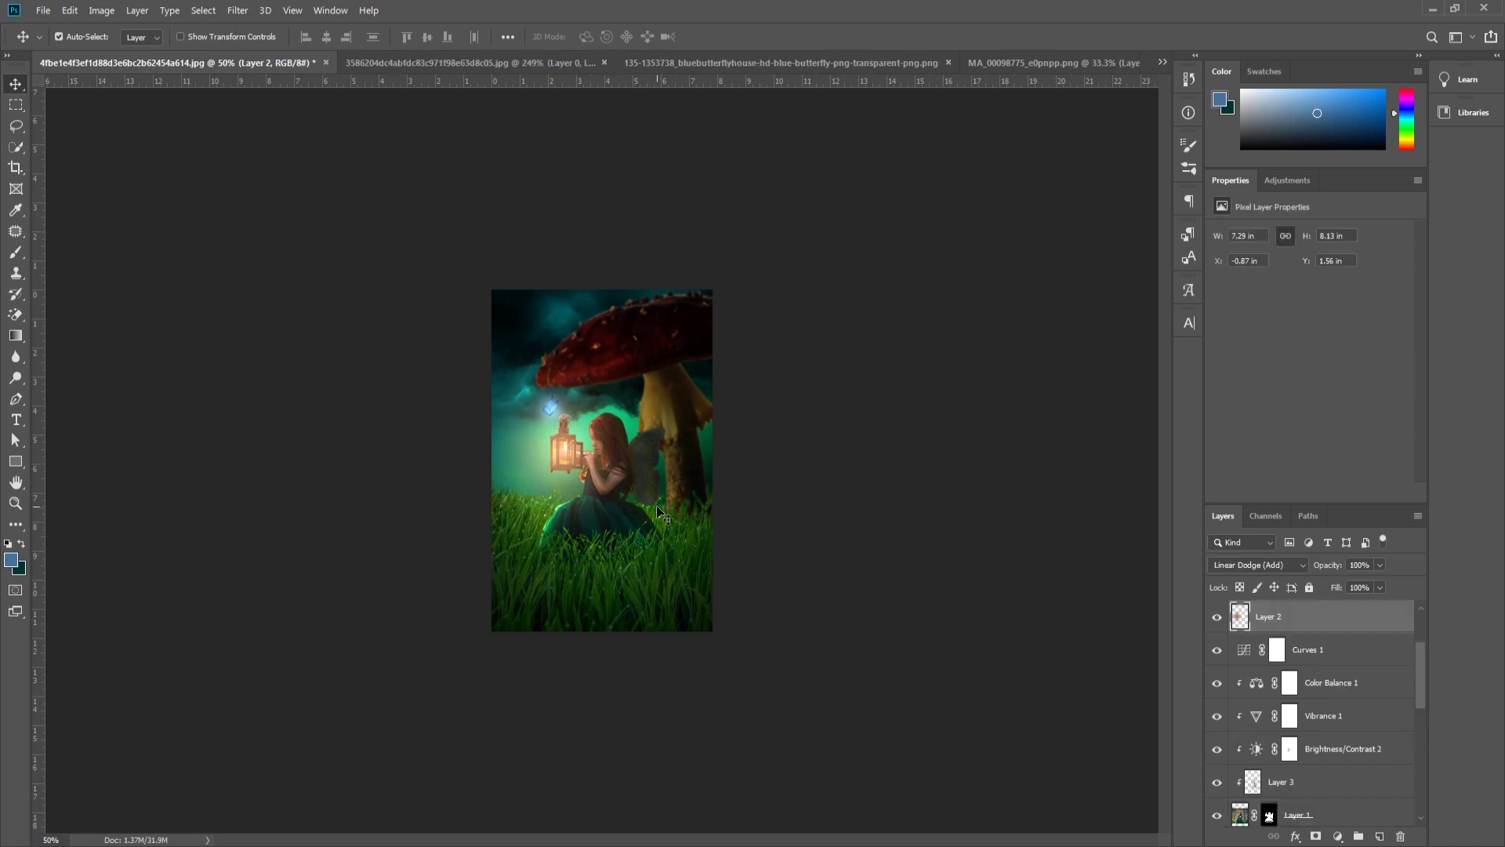
# Step: Merge Curves 1 through Layer 3, and merge the mushroom with its adjustments into one layer
pyautogui.moveTo(637, 407); pyautogui.dragTo(672, 436)
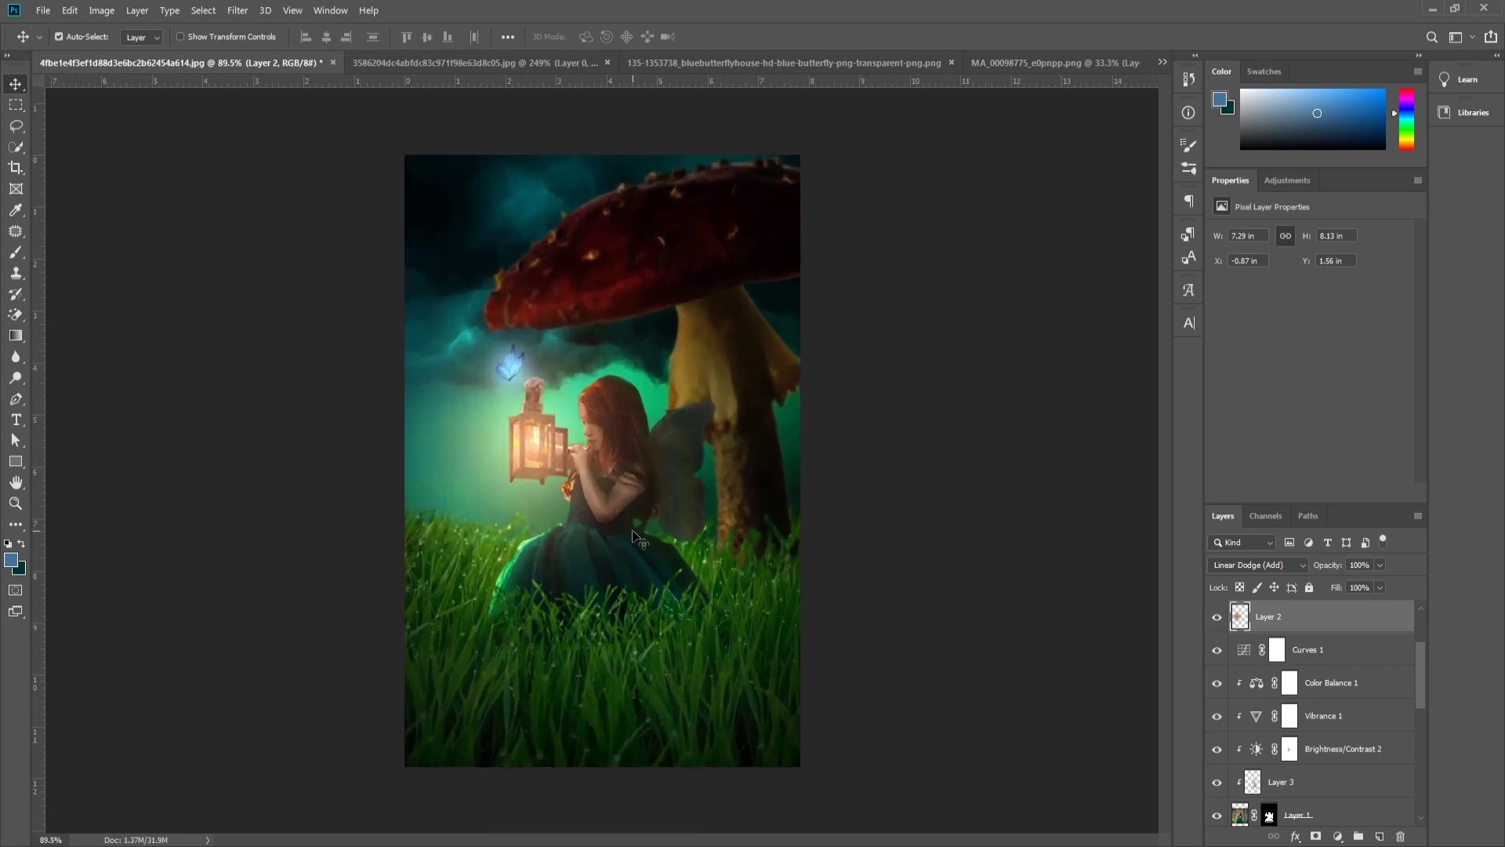
pyautogui.click(1316, 651)
pyautogui.keyDown('shift'); pyautogui.click(1347, 793); pyautogui.keyUp('shift')
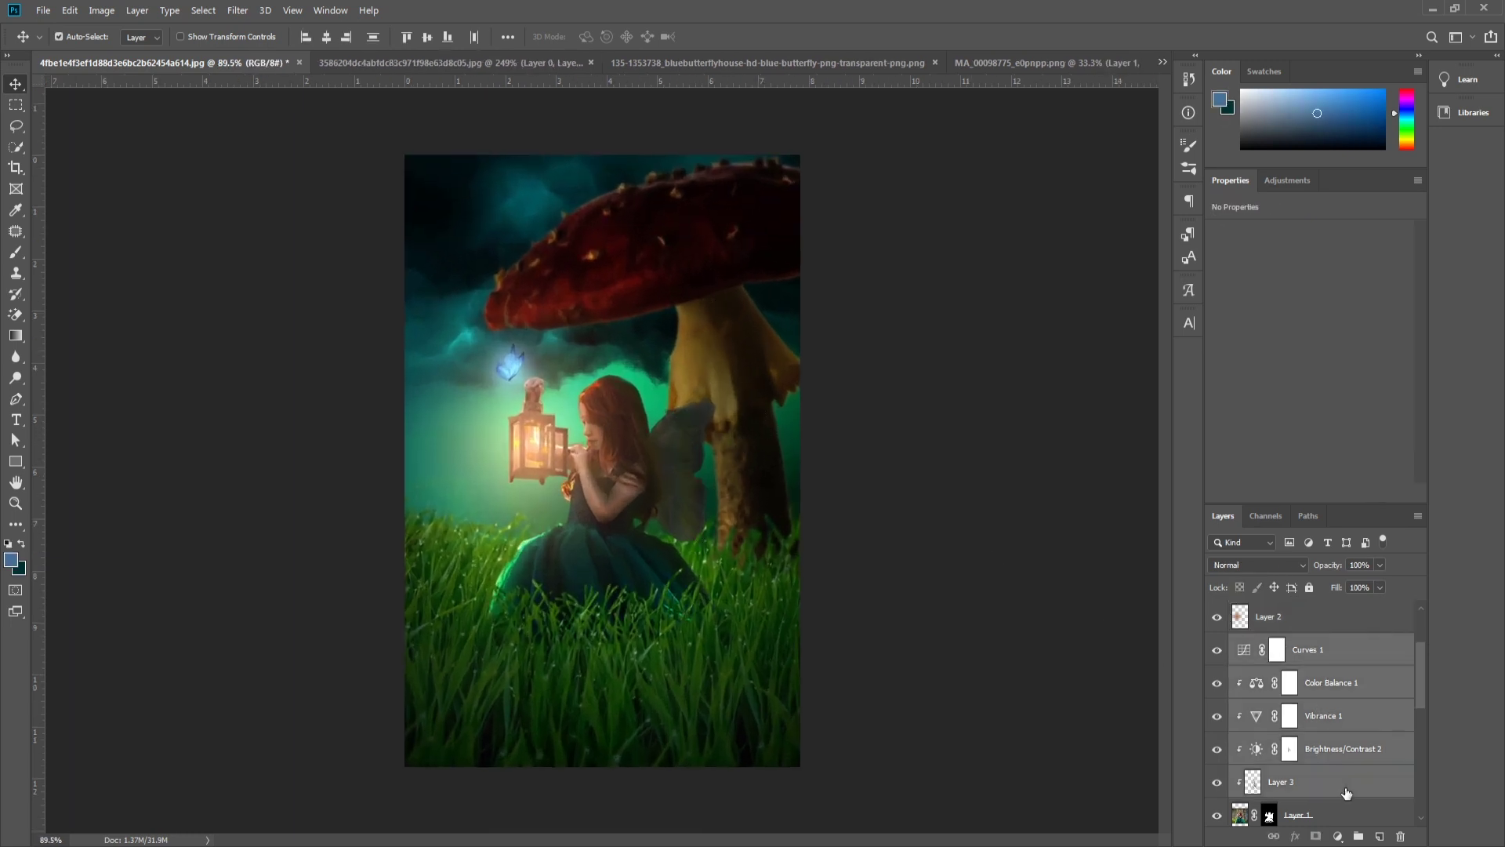
pyautogui.hotkey('ctrl', 'e')
pyautogui.scroll(-3, 1326, 792)
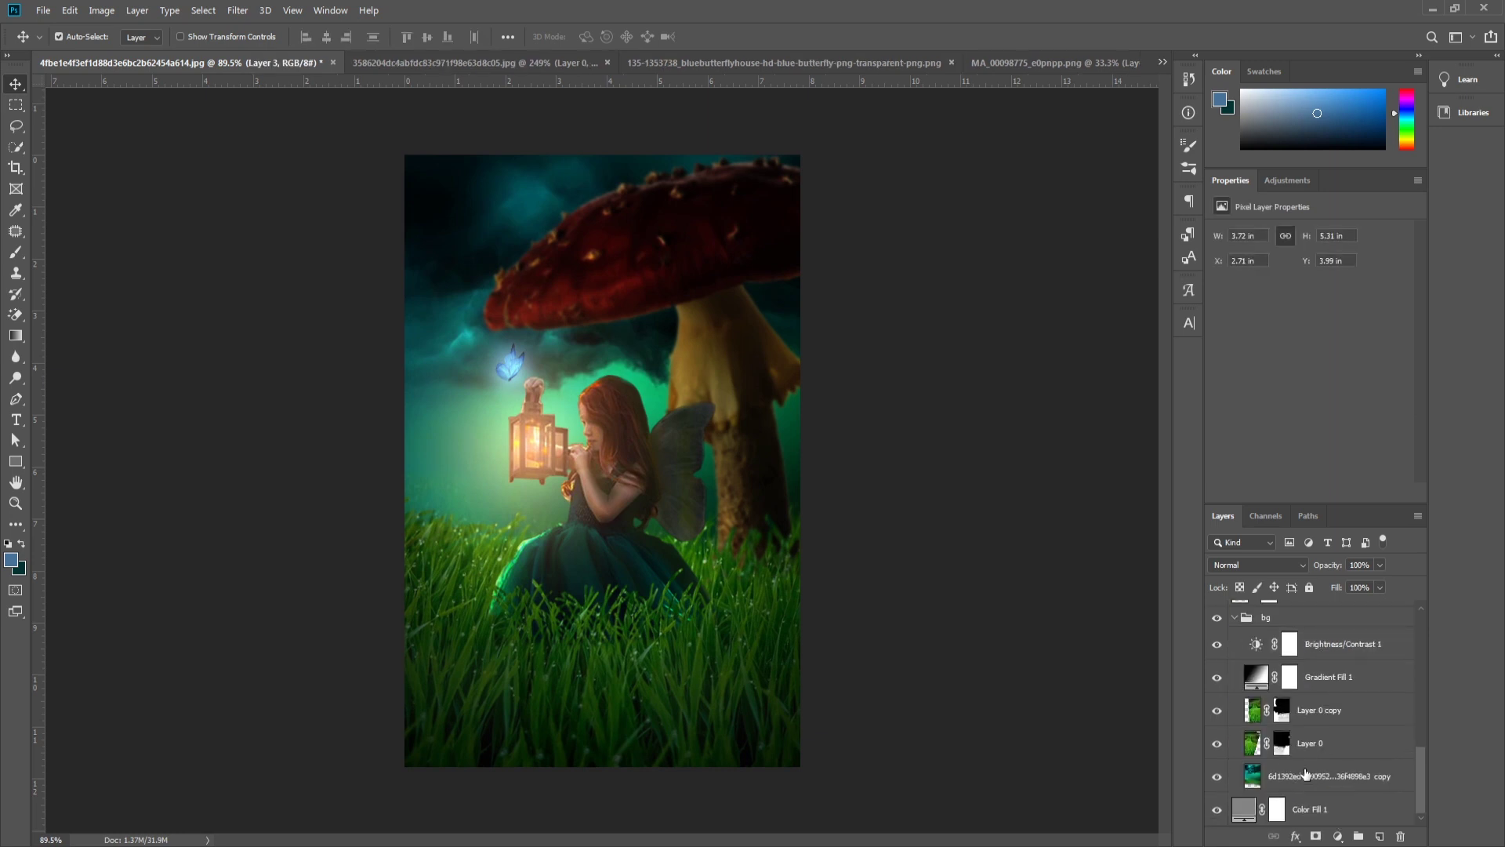
pyautogui.click(1311, 733)
pyautogui.keyDown('shift'); pyautogui.click(1318, 627); pyautogui.keyUp('shift')
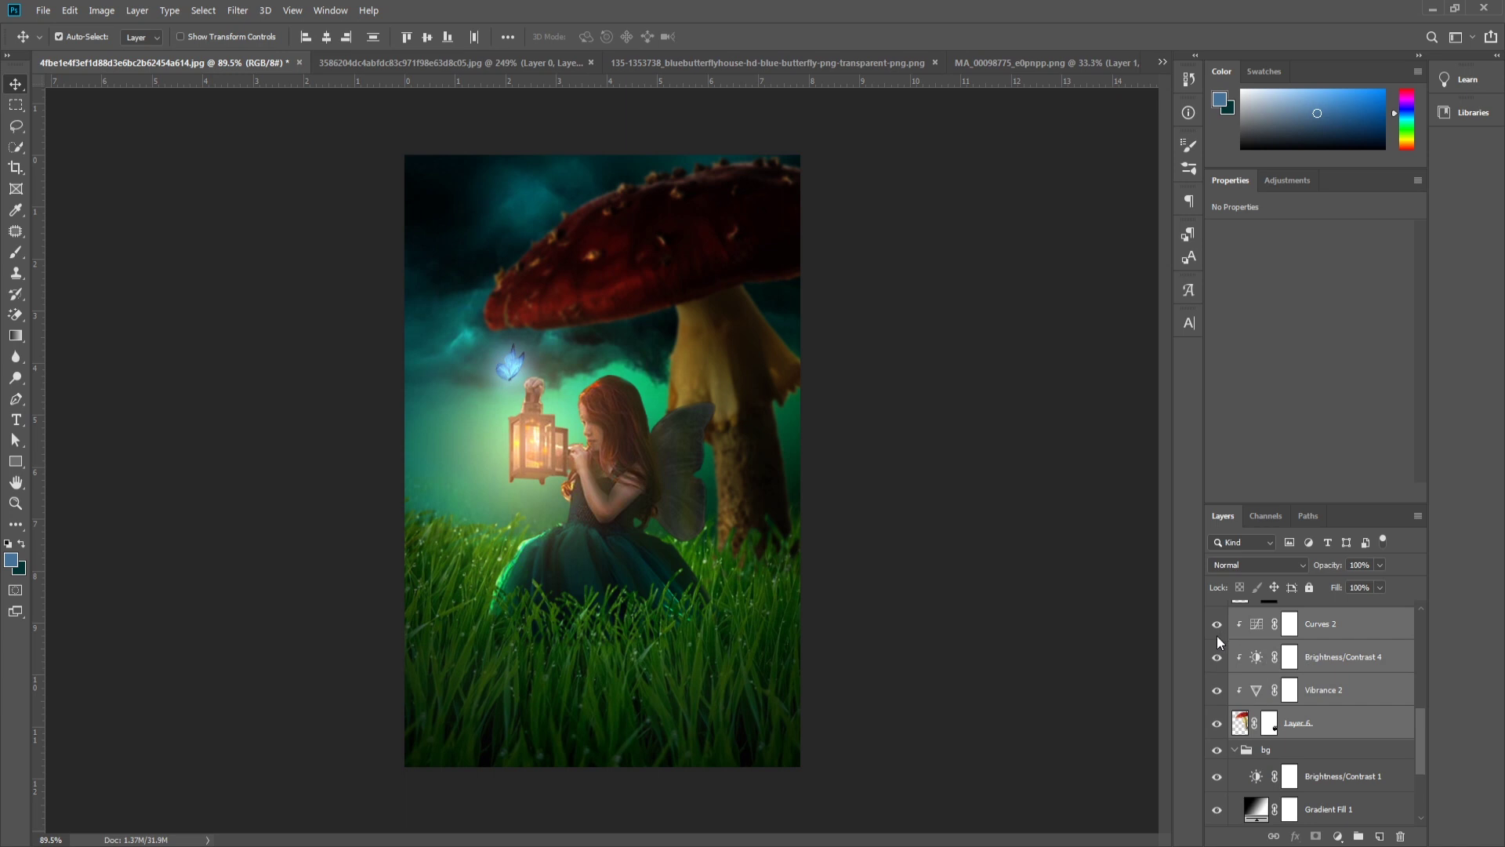
pyautogui.hotkey('ctrl', 'e')
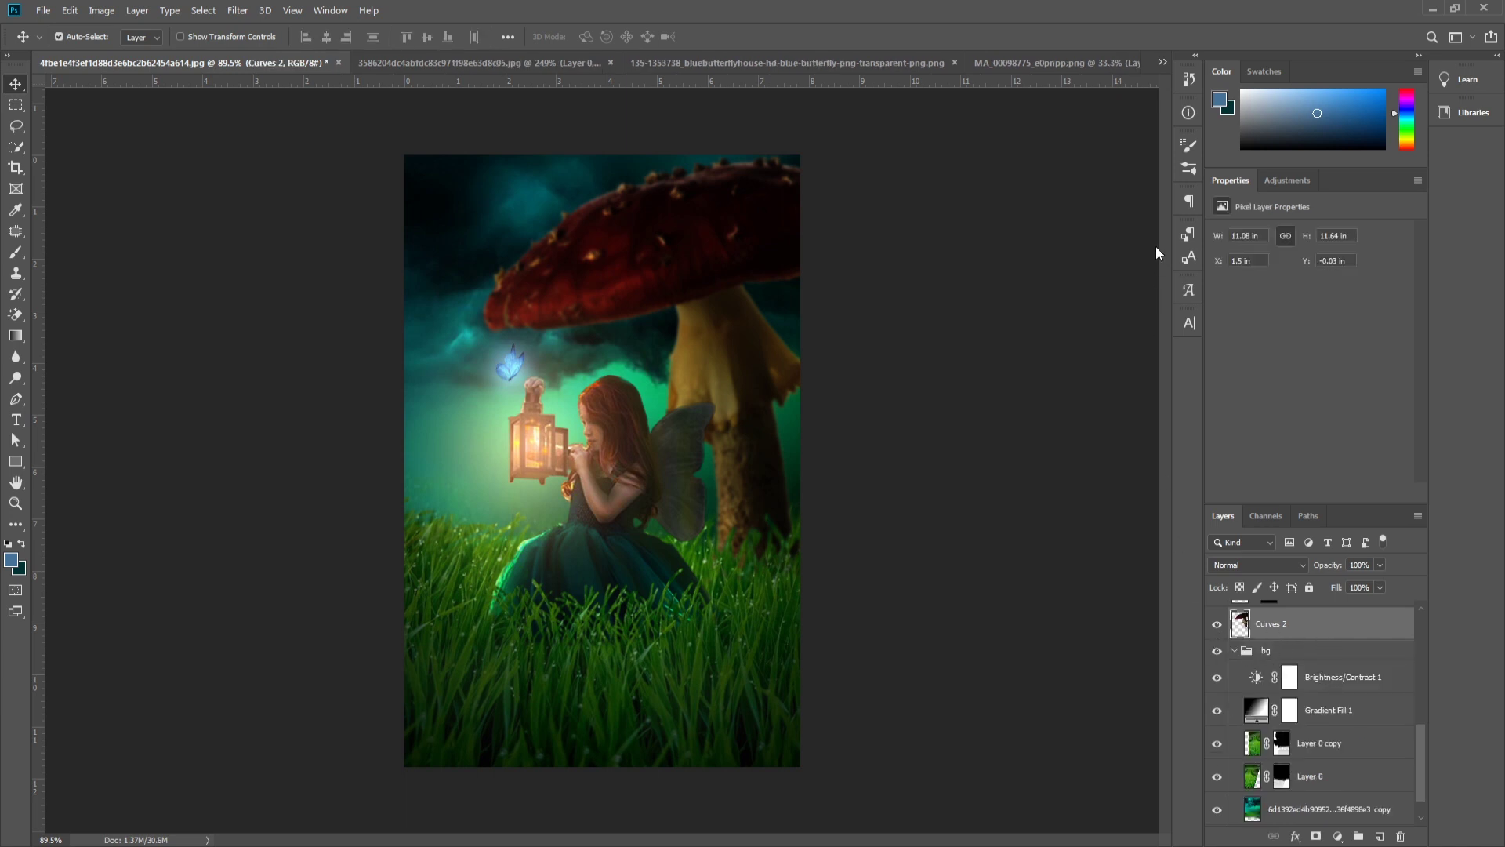
# Step: Duplicate the mushroom, flip it horizontally, and shrink and tilt it at the left edge
pyautogui.hotkey('ctrl', 'j')
pyautogui.hotkey('ctrl', 't')
pyautogui.rightClick(782, 397)
pyautogui.click(845, 559)
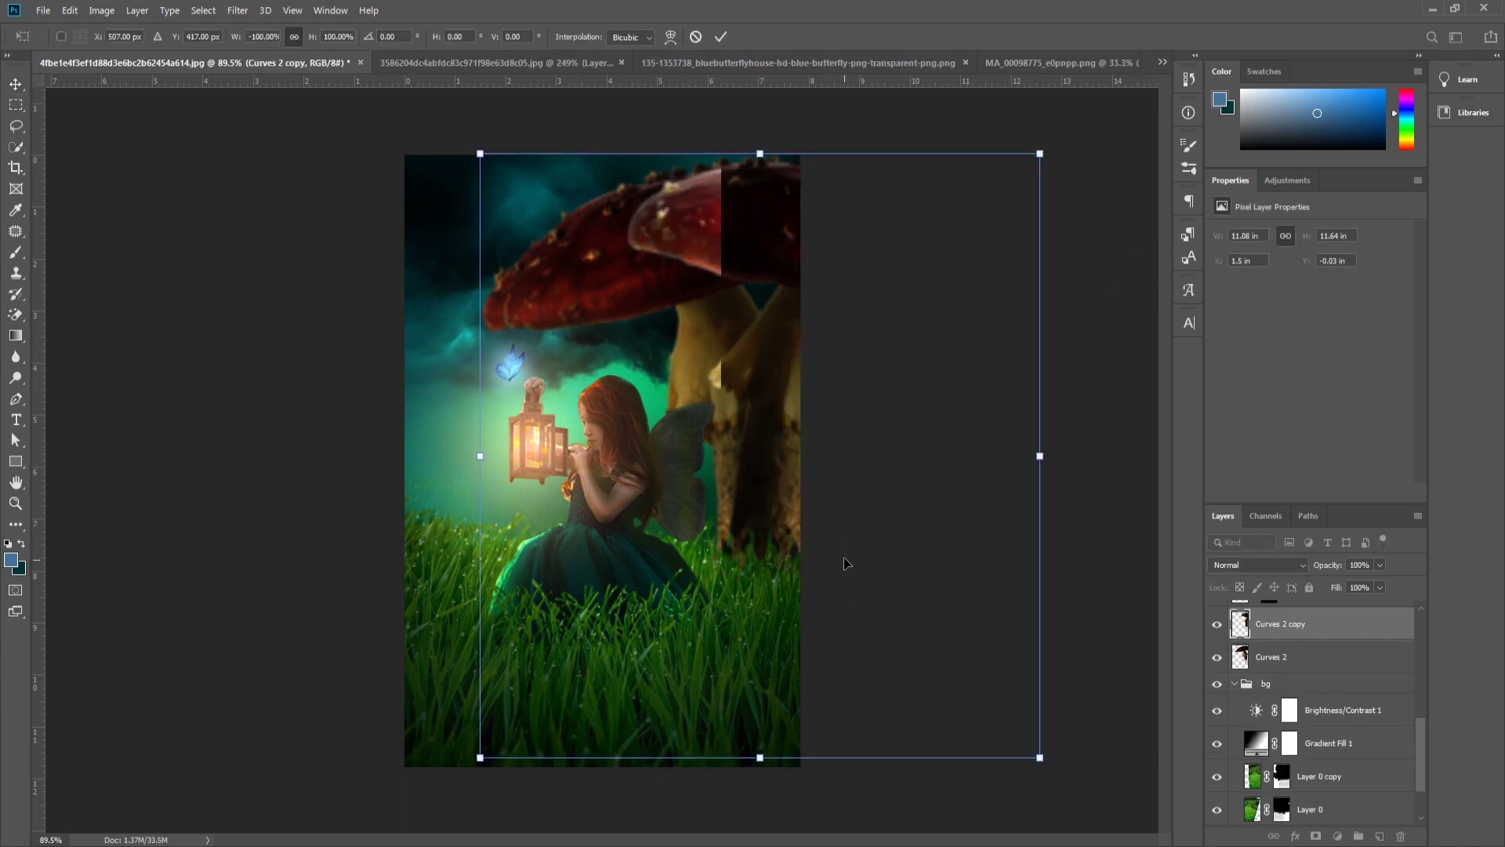
pyautogui.moveTo(1040, 154); pyautogui.dragTo(868, 337)
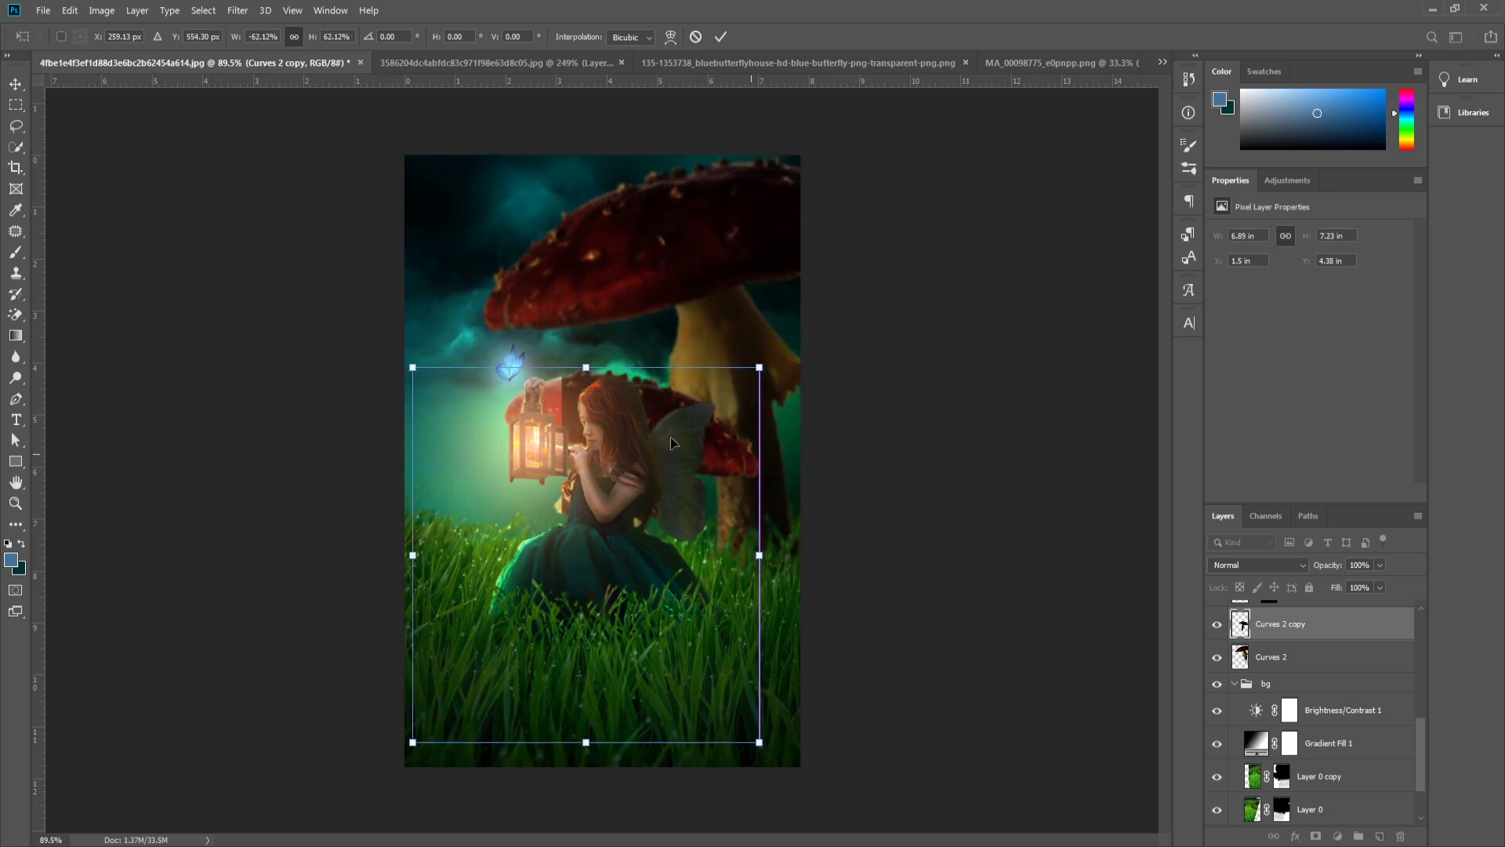
pyautogui.moveTo(775, 434); pyautogui.dragTo(515, 403)
pyautogui.moveTo(588, 325)
pyautogui.mouseDown()
pyautogui.moveTo(524, 392)
pyautogui.moveTo(540, 356)
pyautogui.moveTo(528, 436)
pyautogui.moveTo(529, 402)
pyautogui.moveTo(504, 424)
pyautogui.mouseUp()
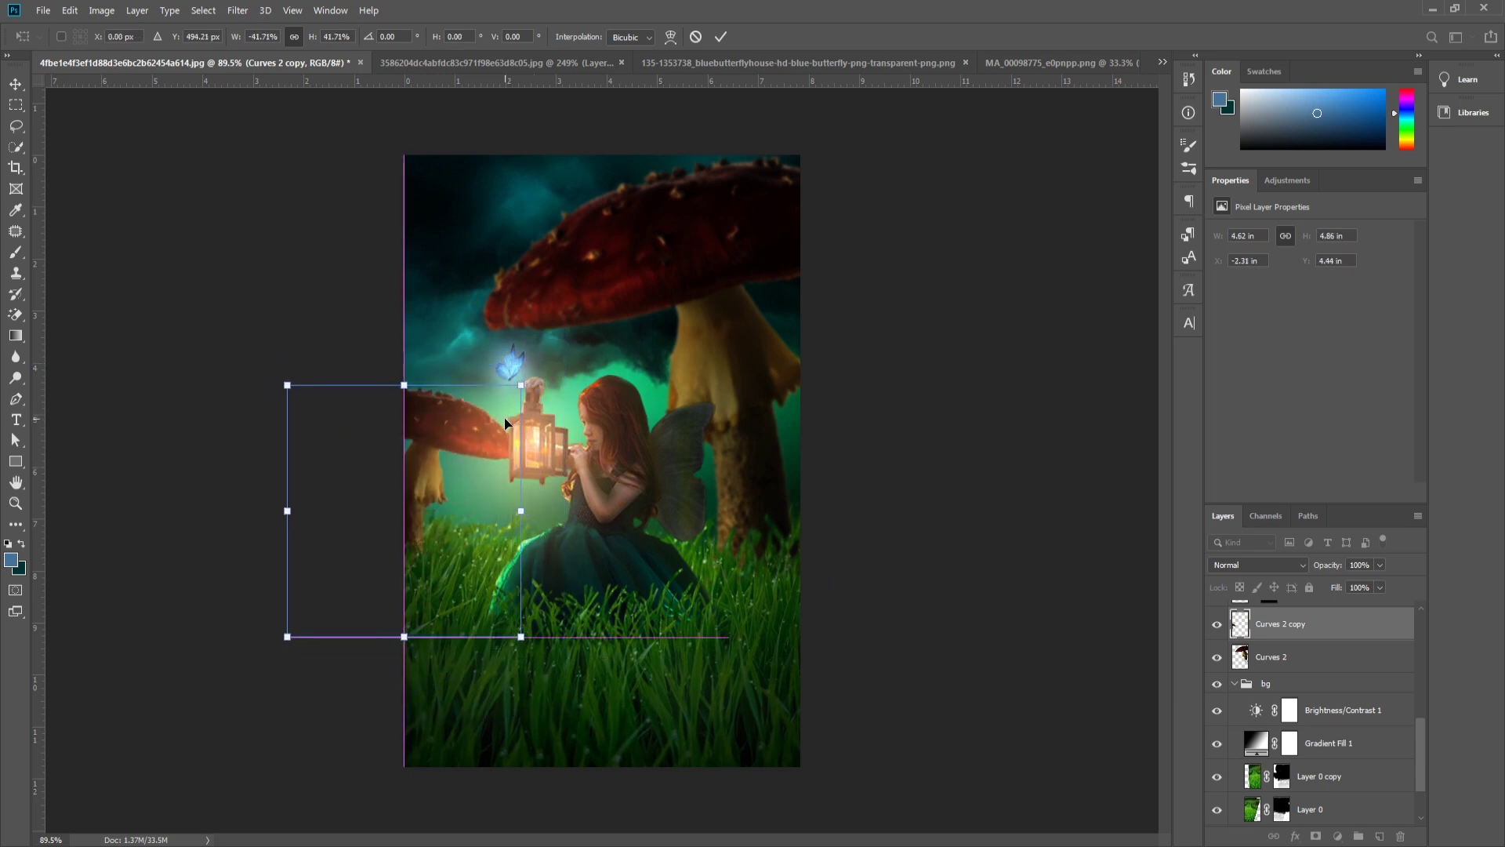
pyautogui.moveTo(565, 385)
pyautogui.mouseDown()
pyautogui.moveTo(543, 356)
pyautogui.moveTo(455, 464)
pyautogui.moveTo(471, 451)
pyautogui.mouseUp()
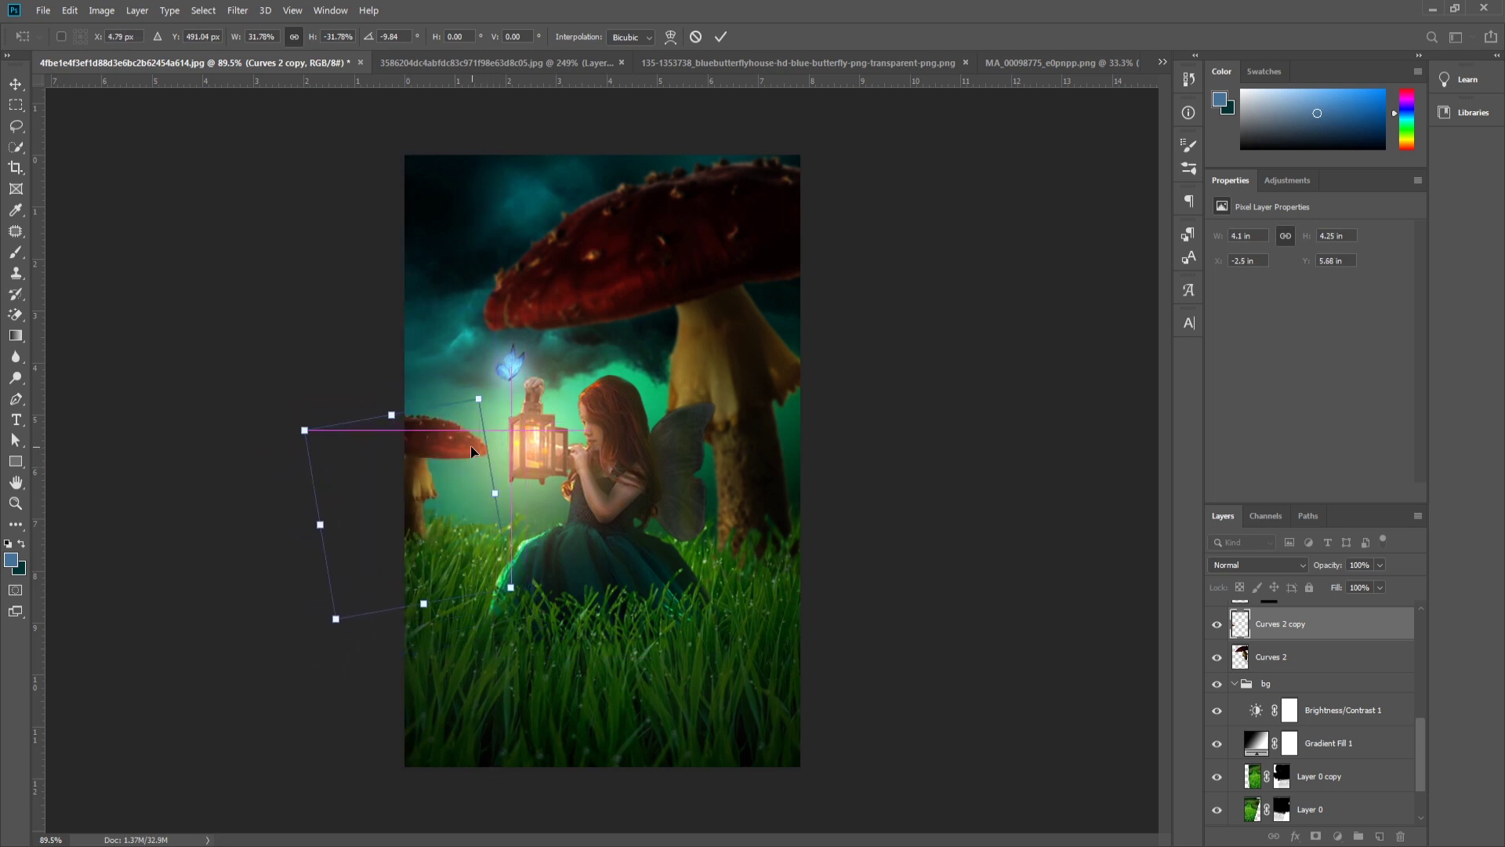
pyautogui.press('Return')
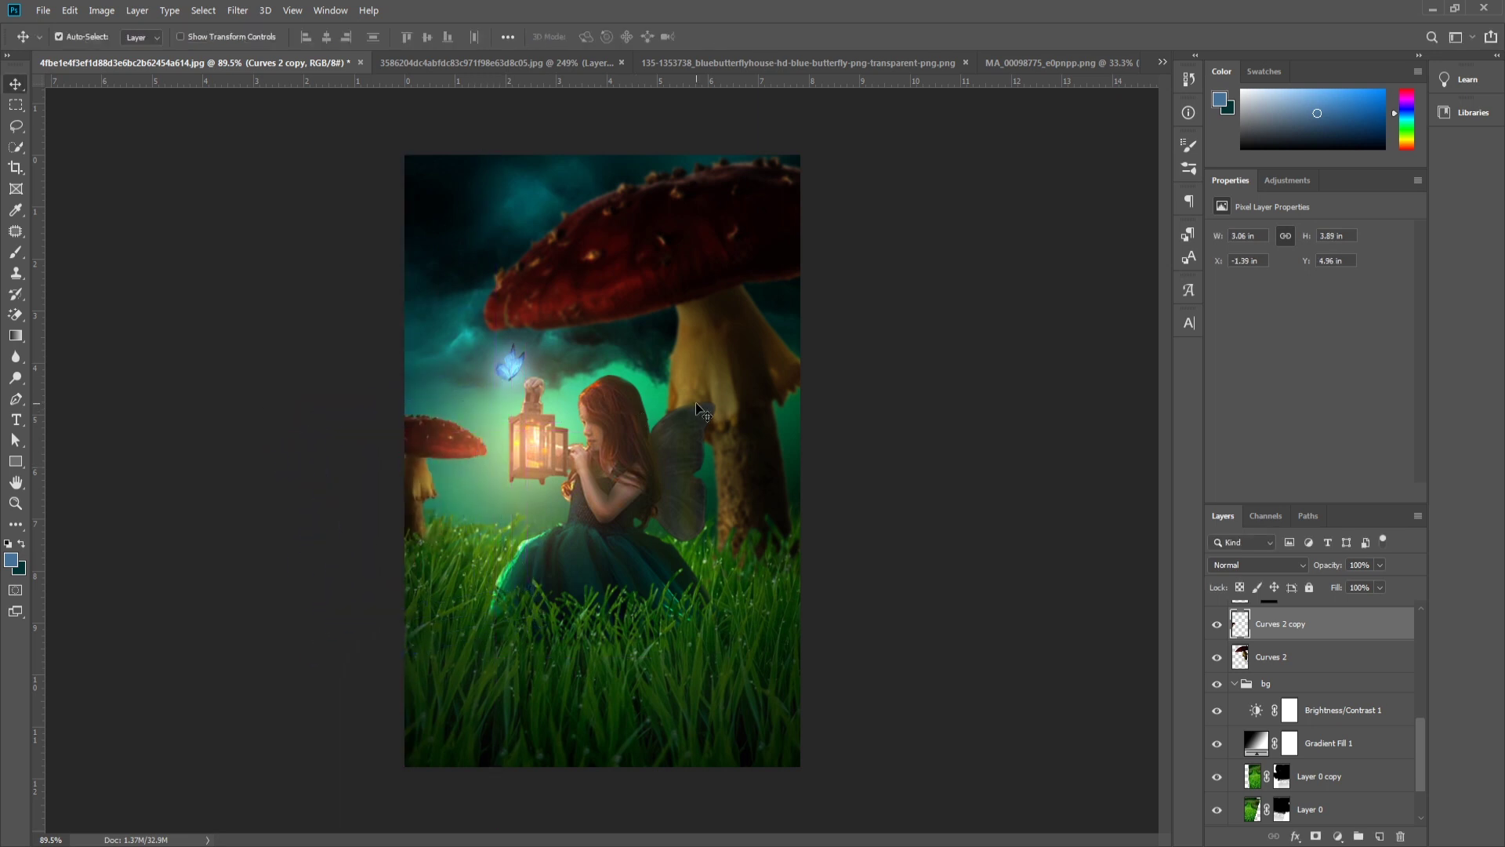
# Step: Select the fairy layer and zoom out to see the whole image
pyautogui.click(555, 506)
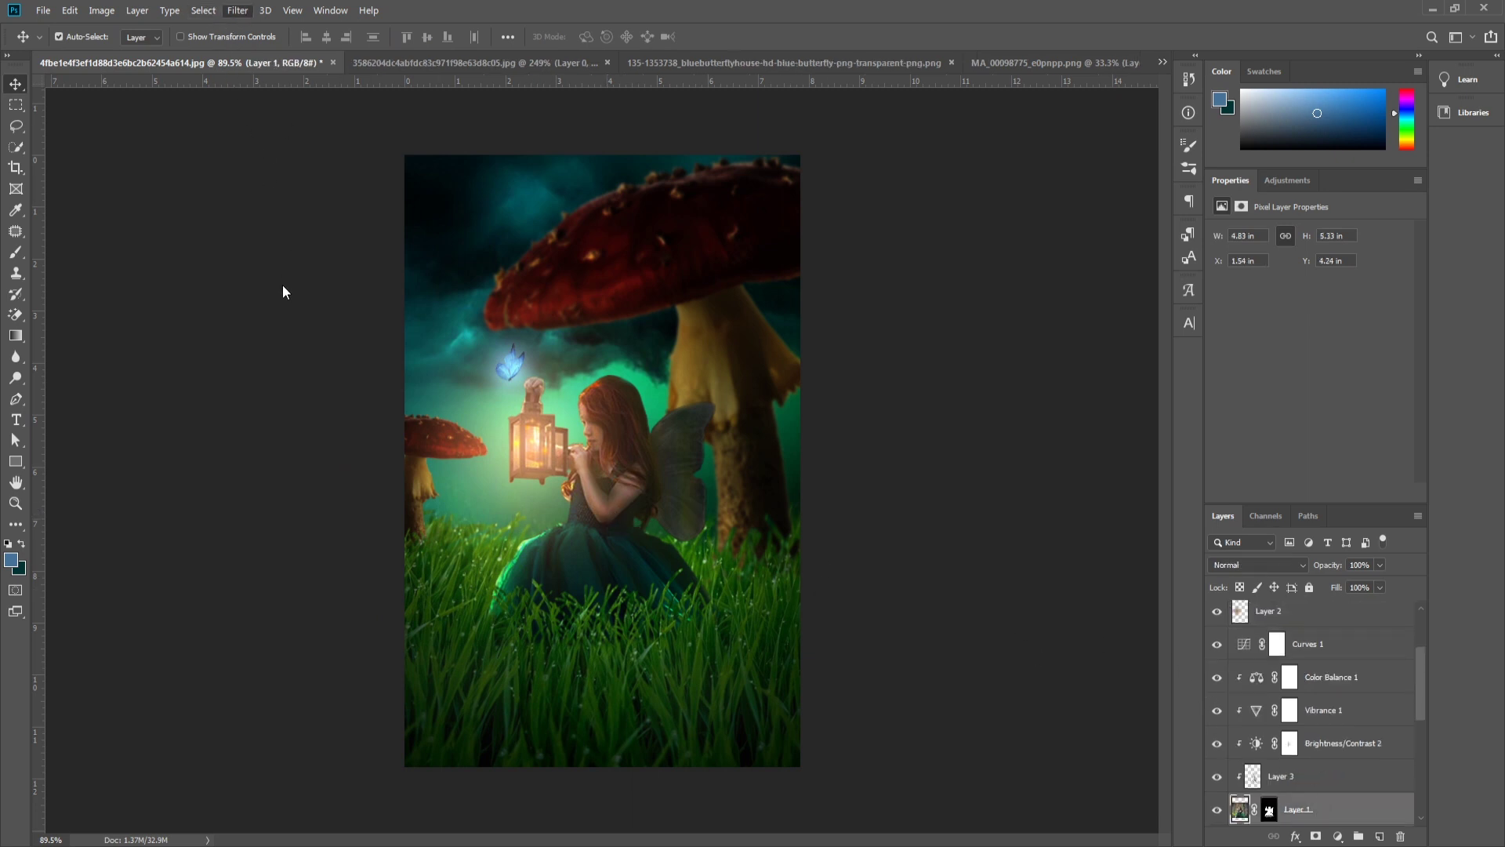
pyautogui.press('h')
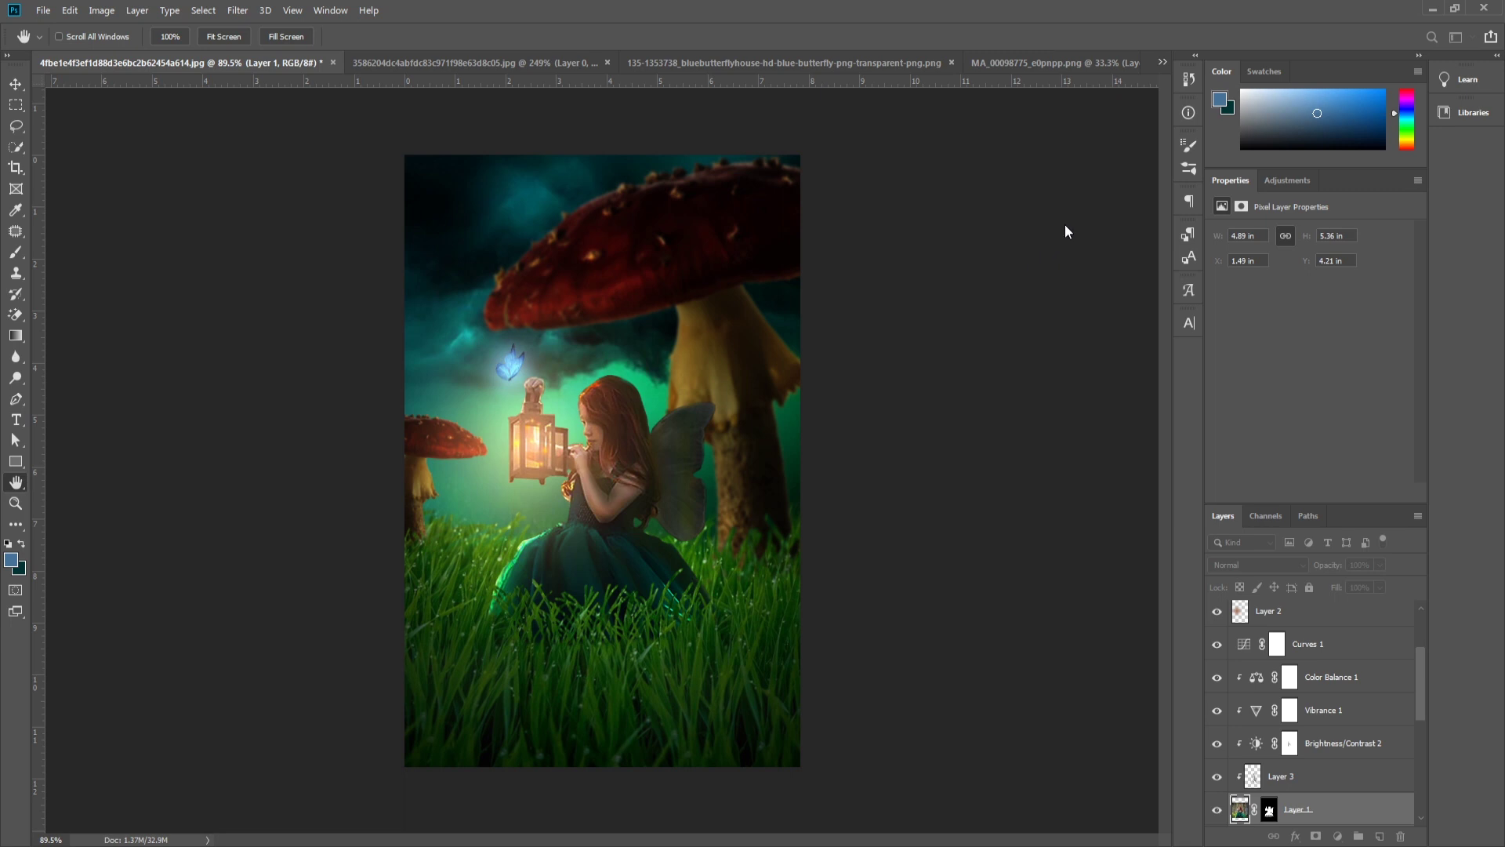
pyautogui.press('v')
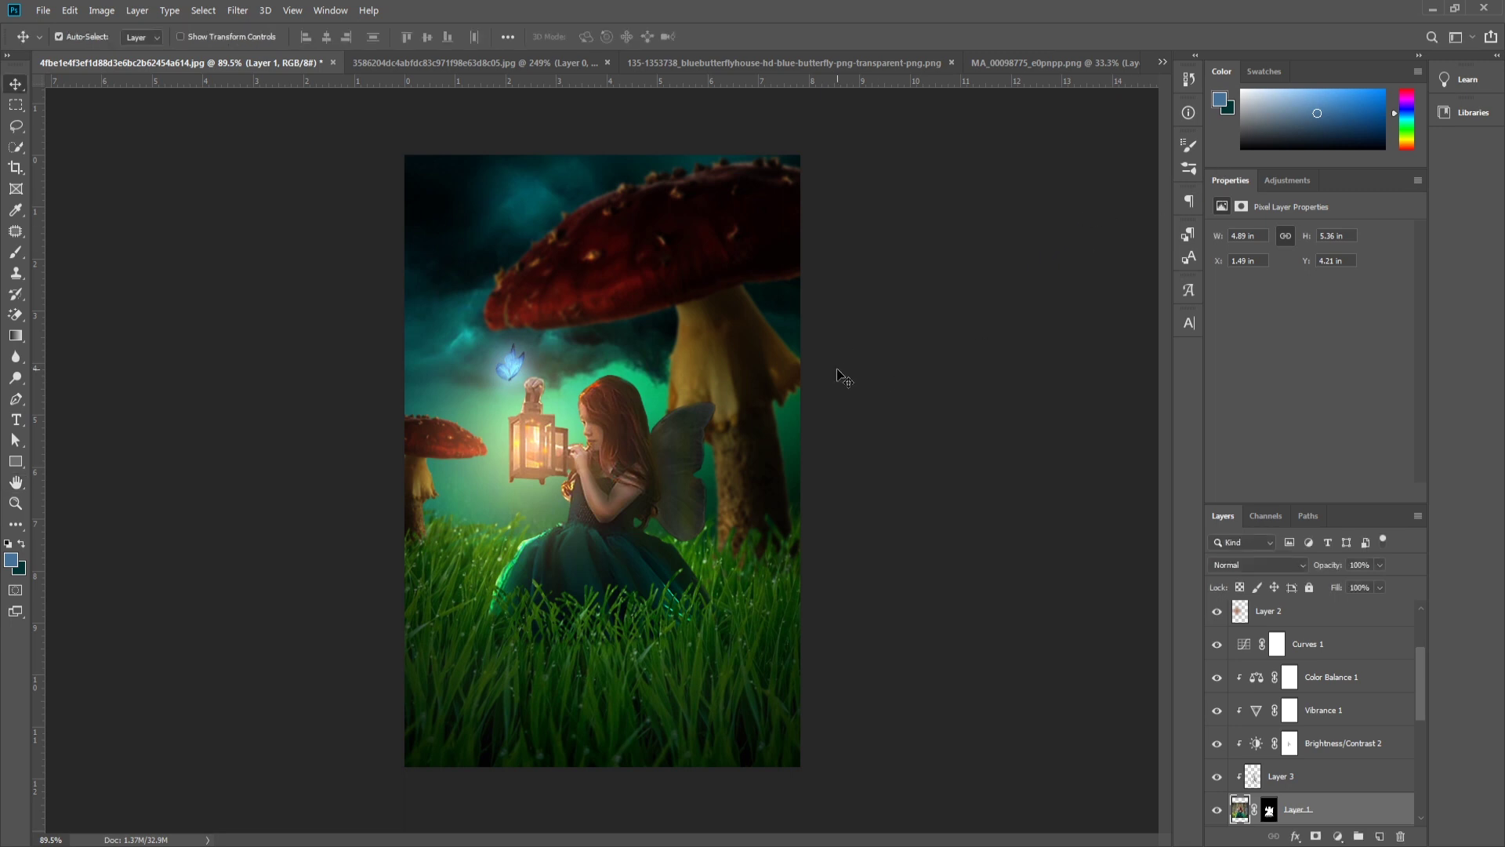
pyautogui.hotkey('ctrl', '-')
pyautogui.hotkey('ctrl', '-')
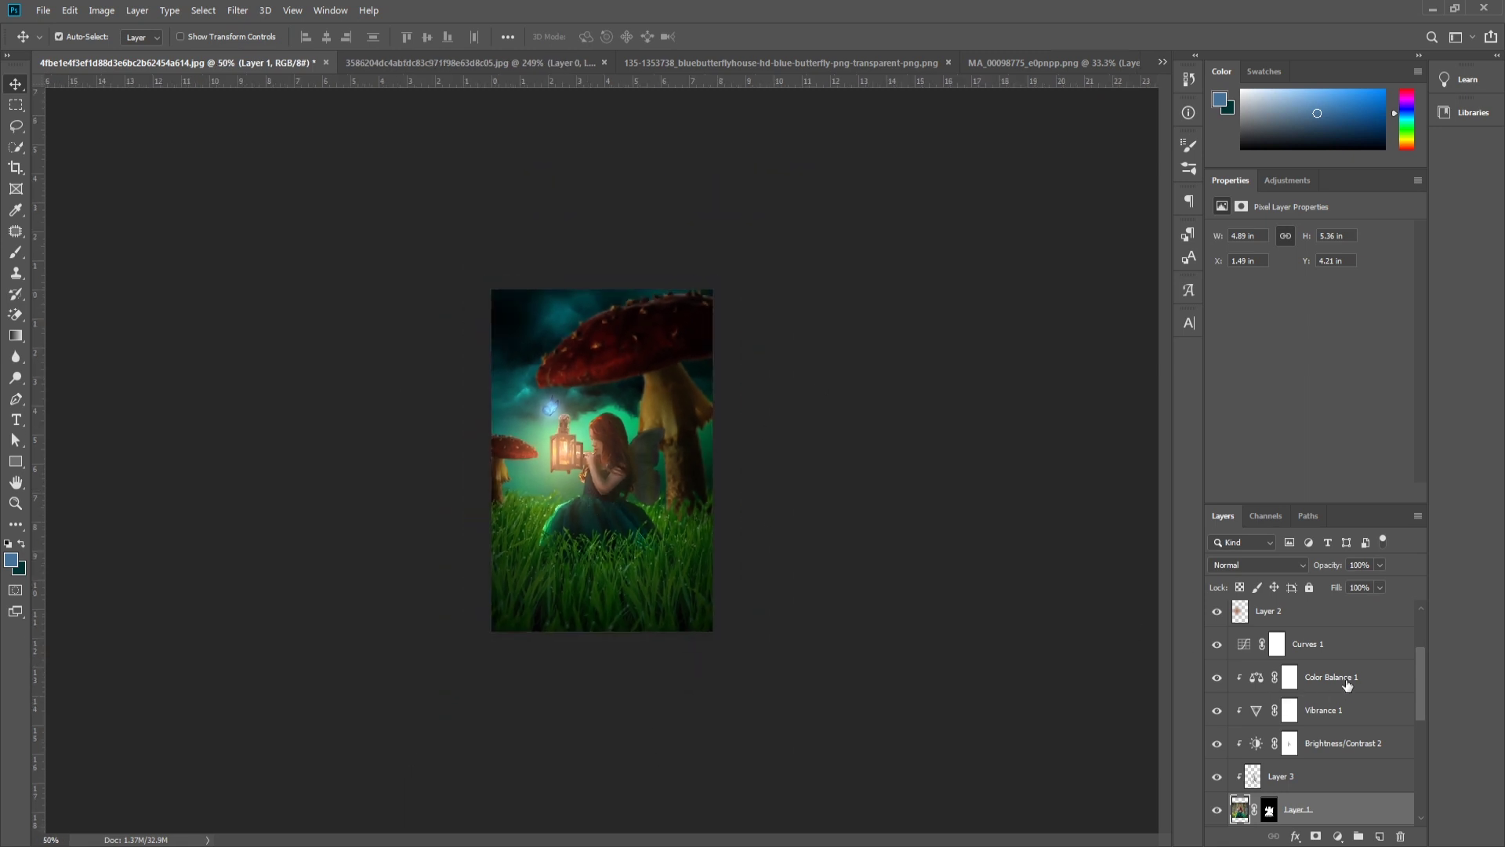
# Step: Enlarge the fairy and lantern layers to about 108% and nudge them slightly right and down
pyautogui.keyDown('shift'); pyautogui.click(1337, 681); pyautogui.keyUp('shift')
pyautogui.hotkey('ctrl', 't')
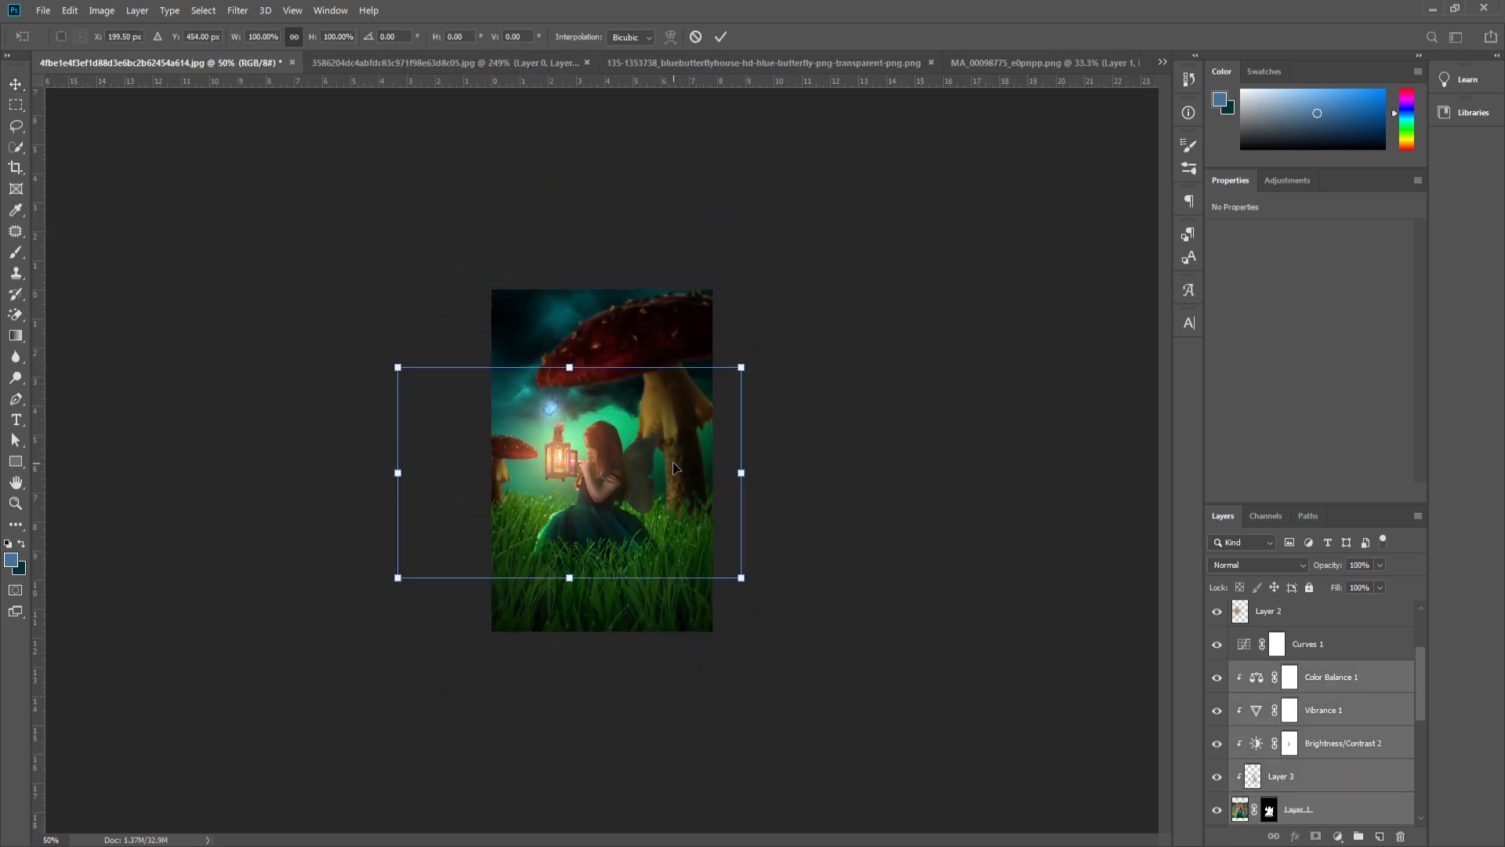
pyautogui.moveTo(674, 469); pyautogui.dragTo(684, 472)
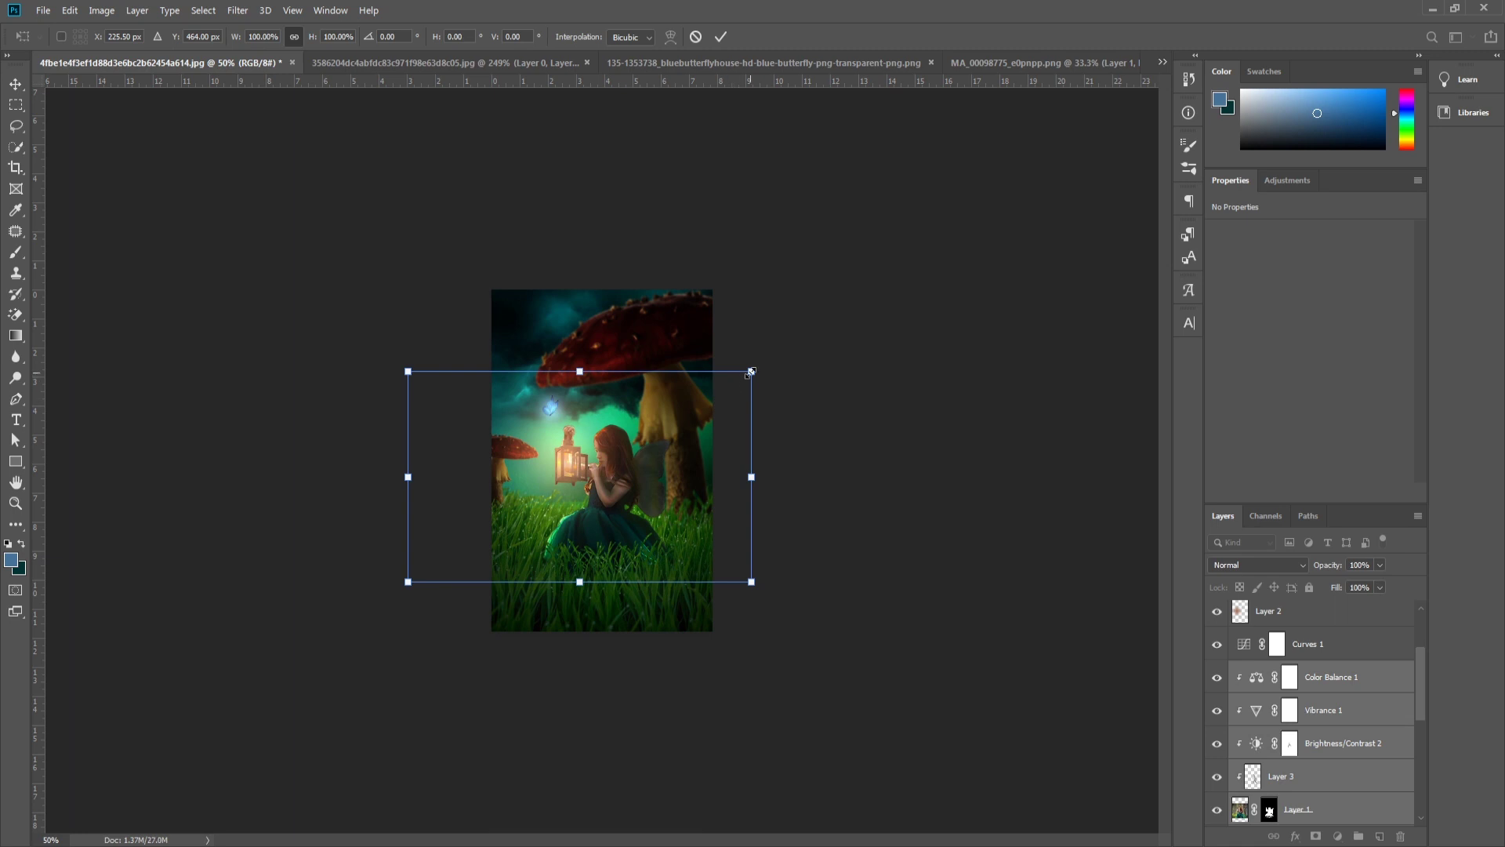
pyautogui.moveTo(751, 372); pyautogui.dragTo(763, 363)
pyautogui.moveTo(733, 420); pyautogui.dragTo(723, 421)
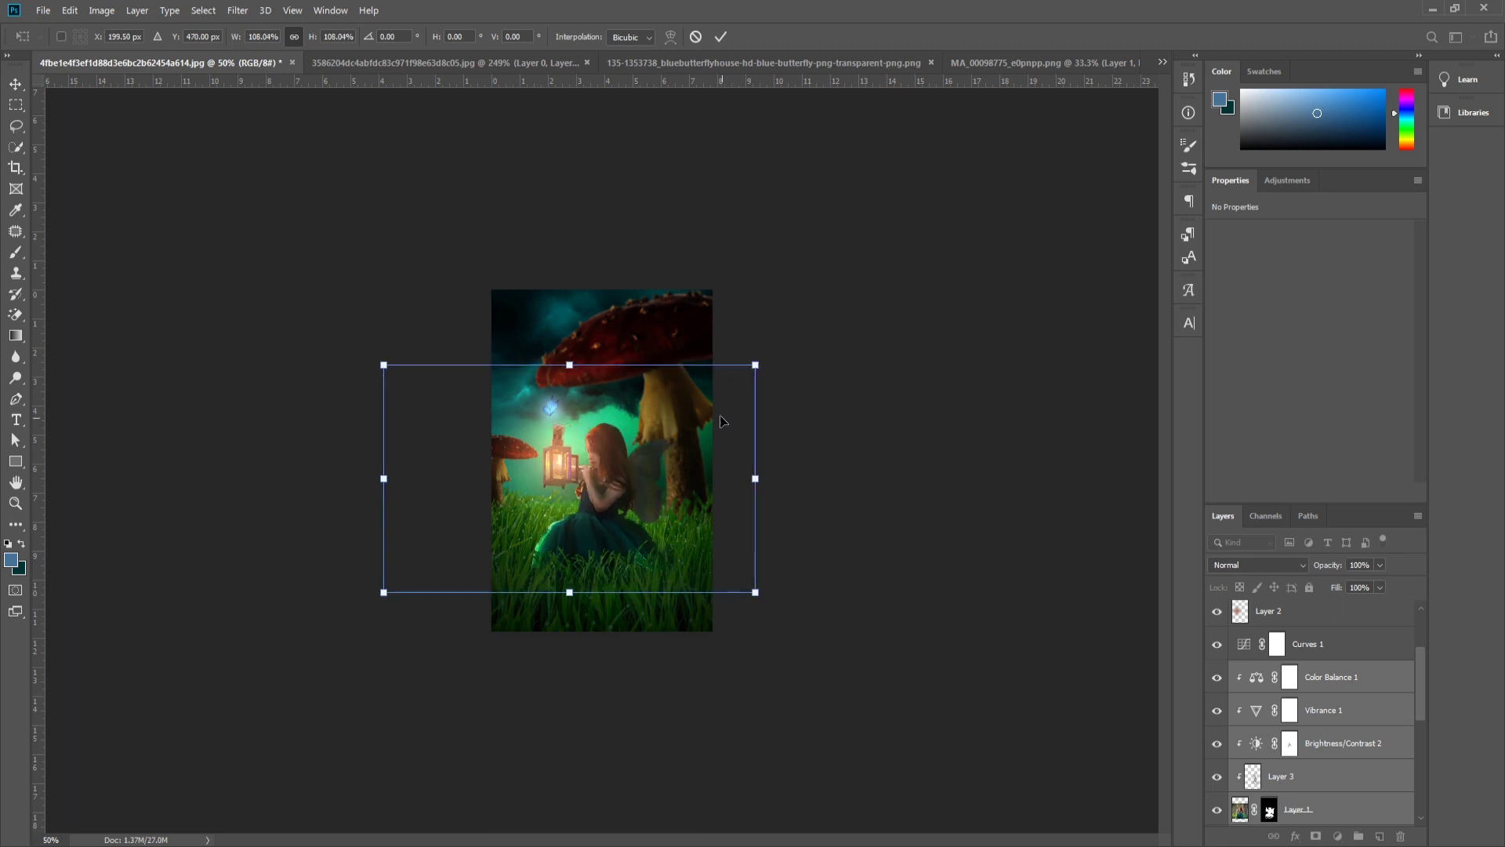
pyautogui.press('Return')
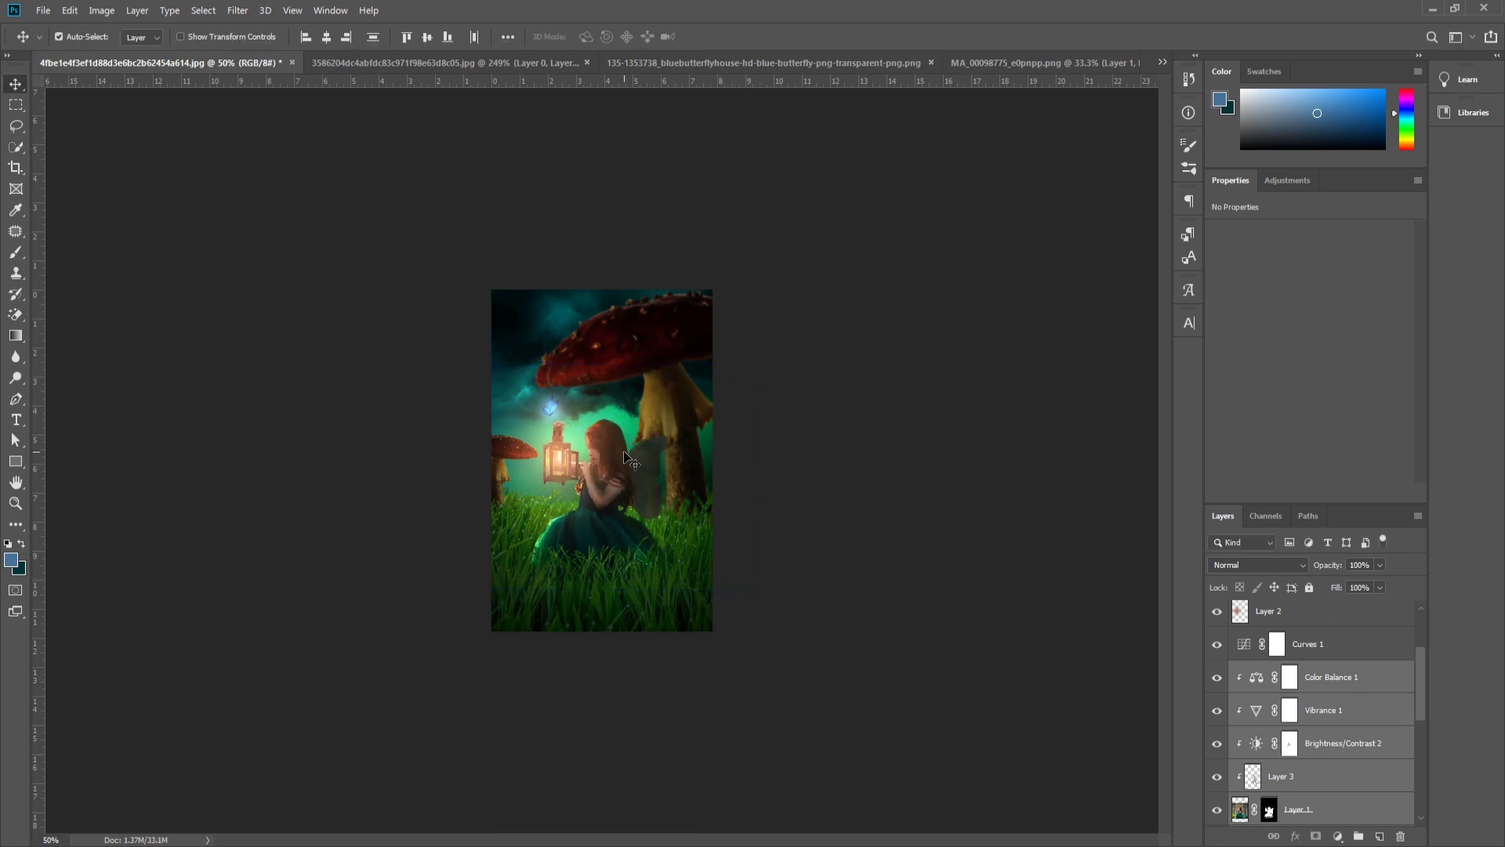
pyautogui.moveTo(625, 456); pyautogui.dragTo(634, 461)
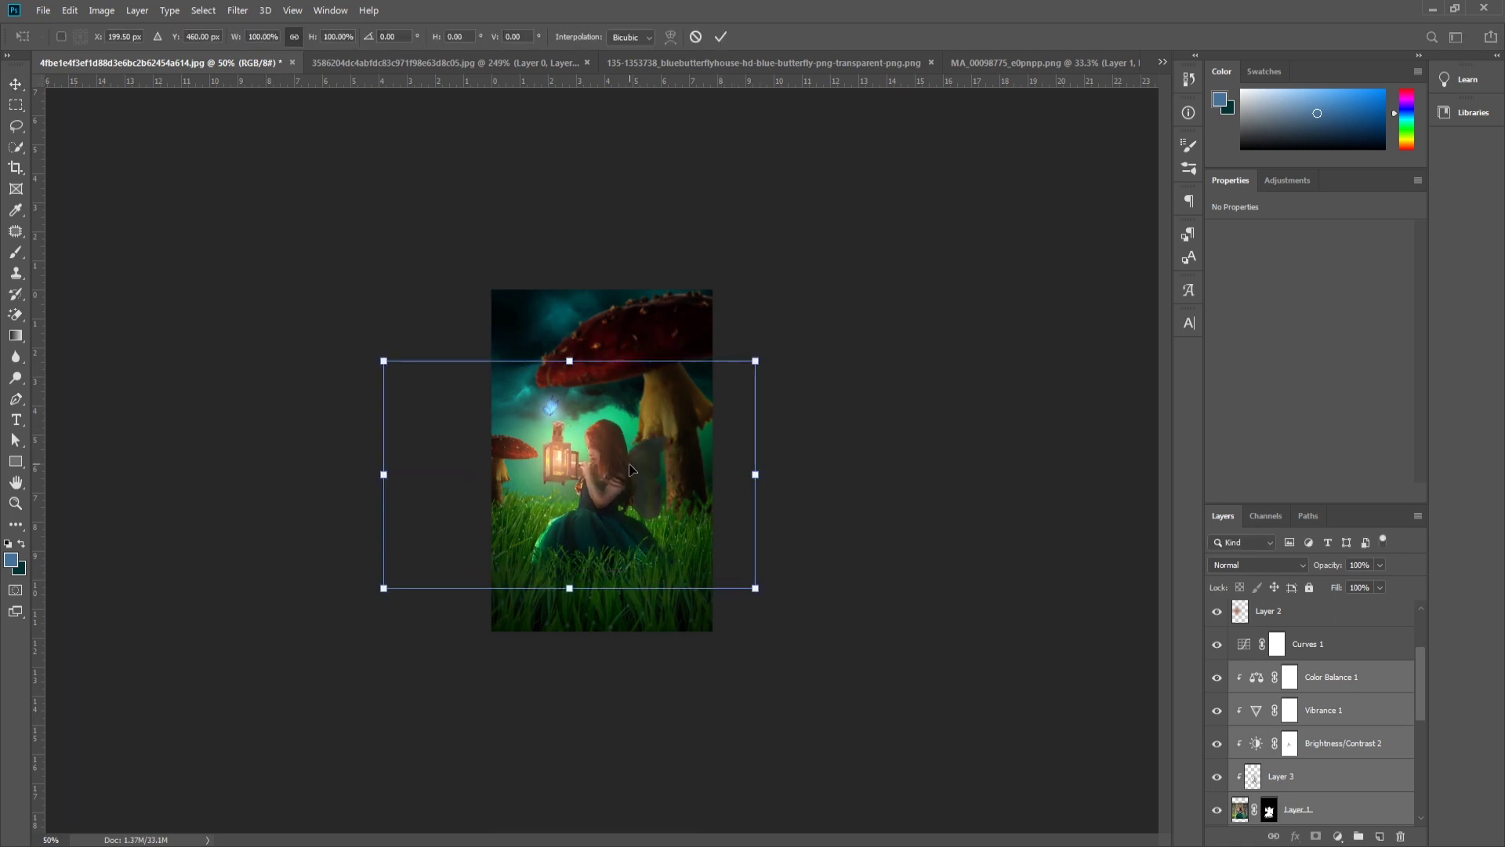
pyautogui.click(552, 420)
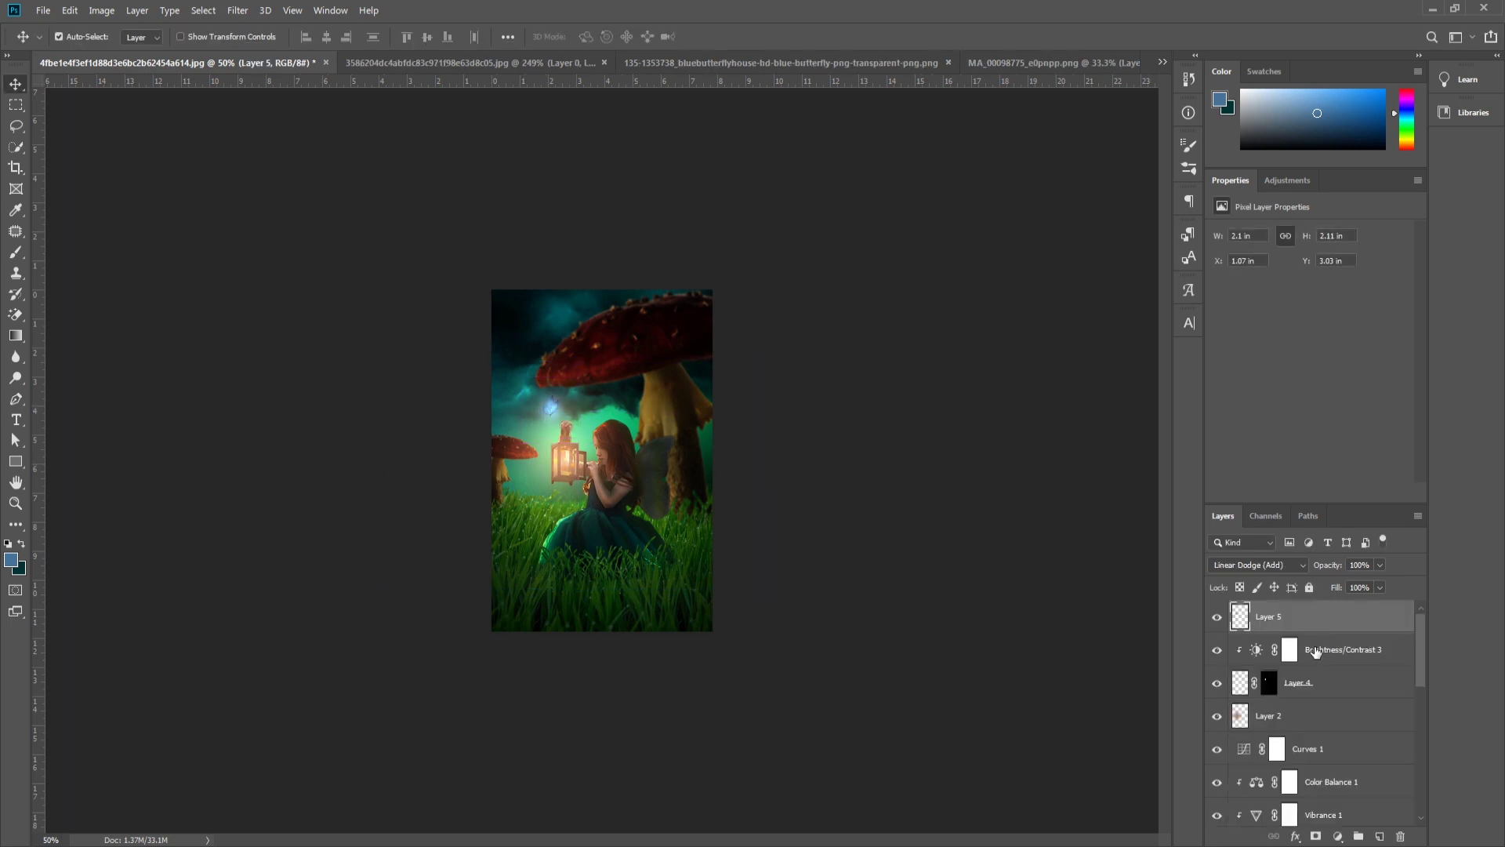
# Step: Move the butterfly and its brightness adjustment down and left beside the lantern
pyautogui.keyDown('ctrl'); pyautogui.click(1304, 684); pyautogui.keyUp('ctrl')
pyautogui.keyDown('ctrl'); pyautogui.click(1337, 655); pyautogui.keyUp('ctrl')
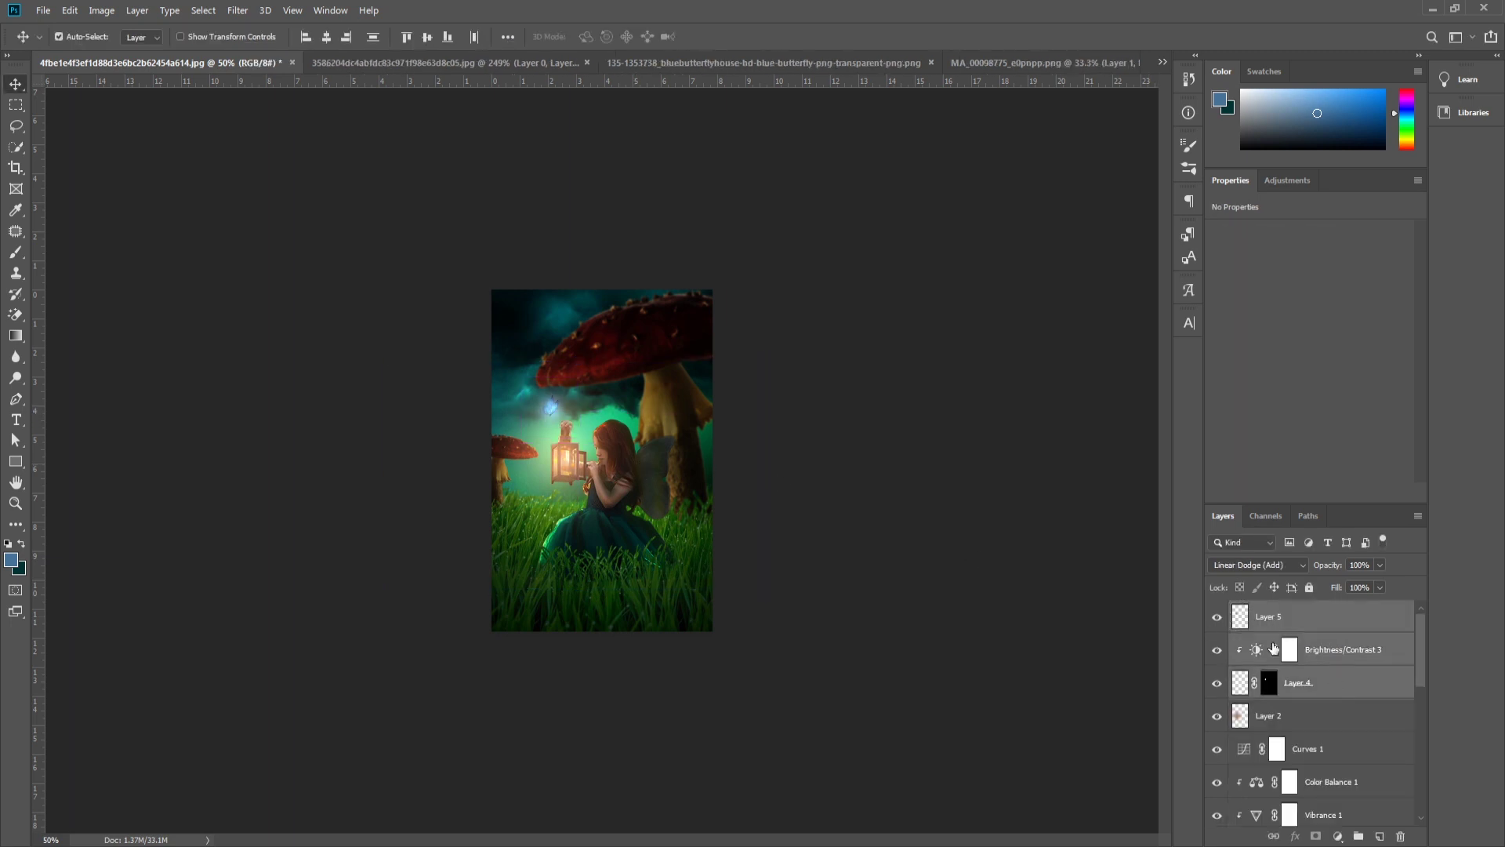
pyautogui.hotkey('ctrl', 't')
pyautogui.moveTo(577, 433); pyautogui.dragTo(565, 453)
pyautogui.press('Return')
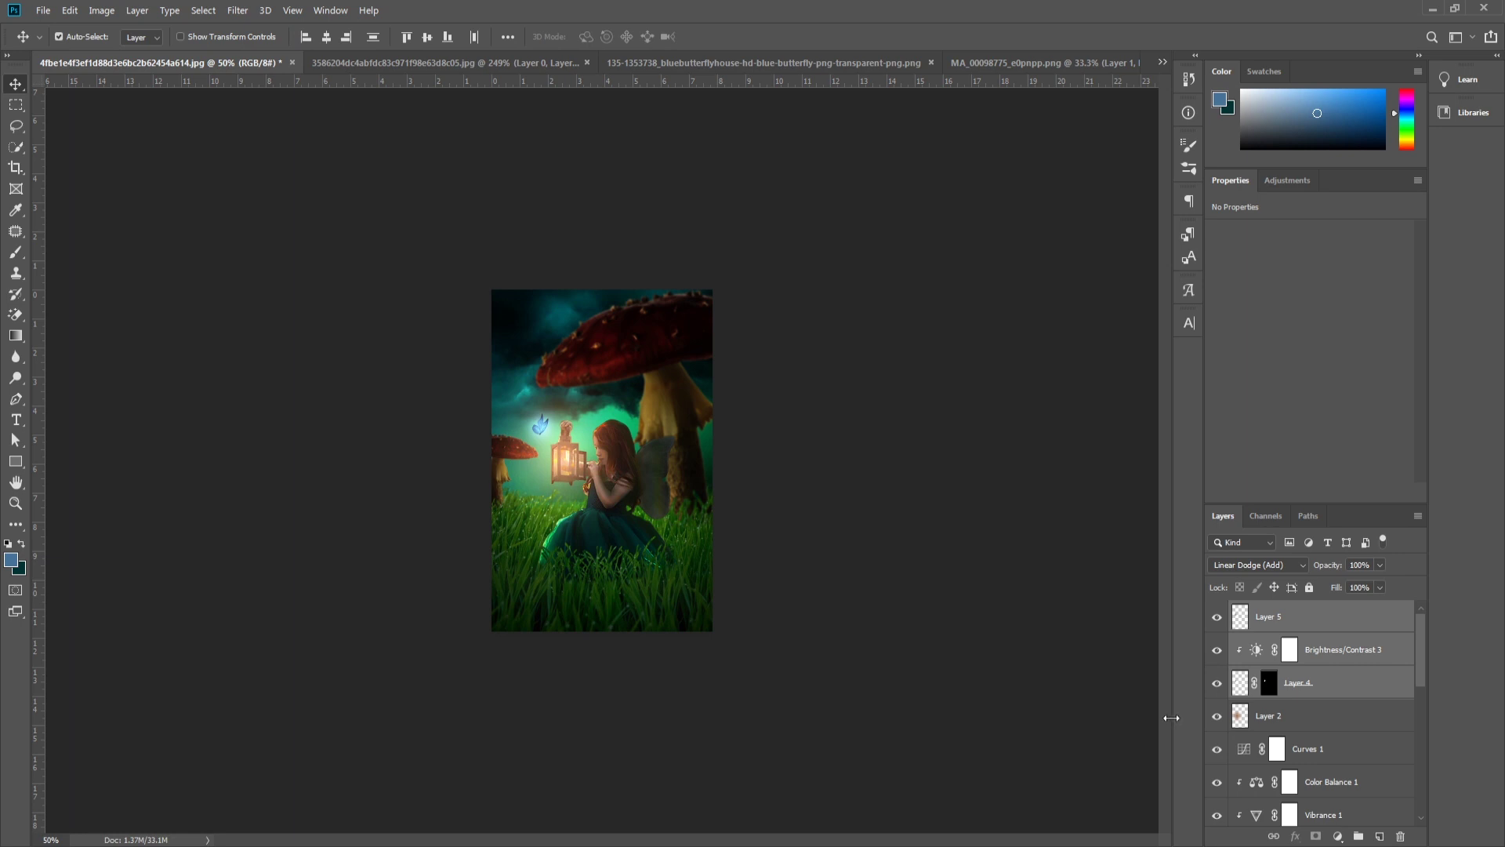
# Step: Nudge the Curves 2 copy toadstool layer slightly left, then select Layer 5
pyautogui.click(499, 490)
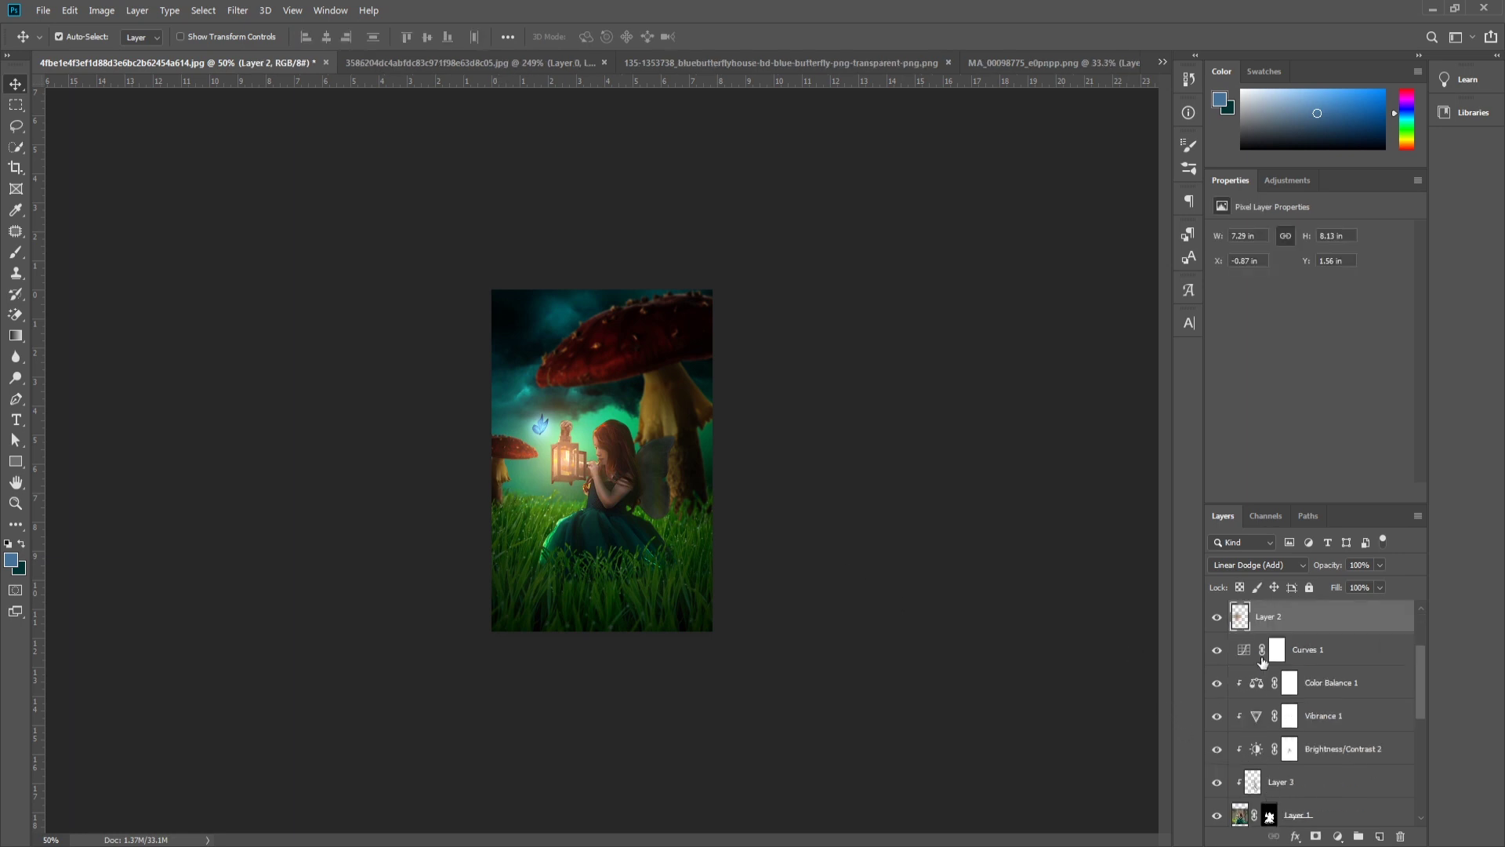
pyautogui.scroll(-2, 1262, 662)
pyautogui.scroll(-2, 1267, 715)
pyautogui.scroll(-2, 1260, 734)
pyautogui.click(1352, 653)
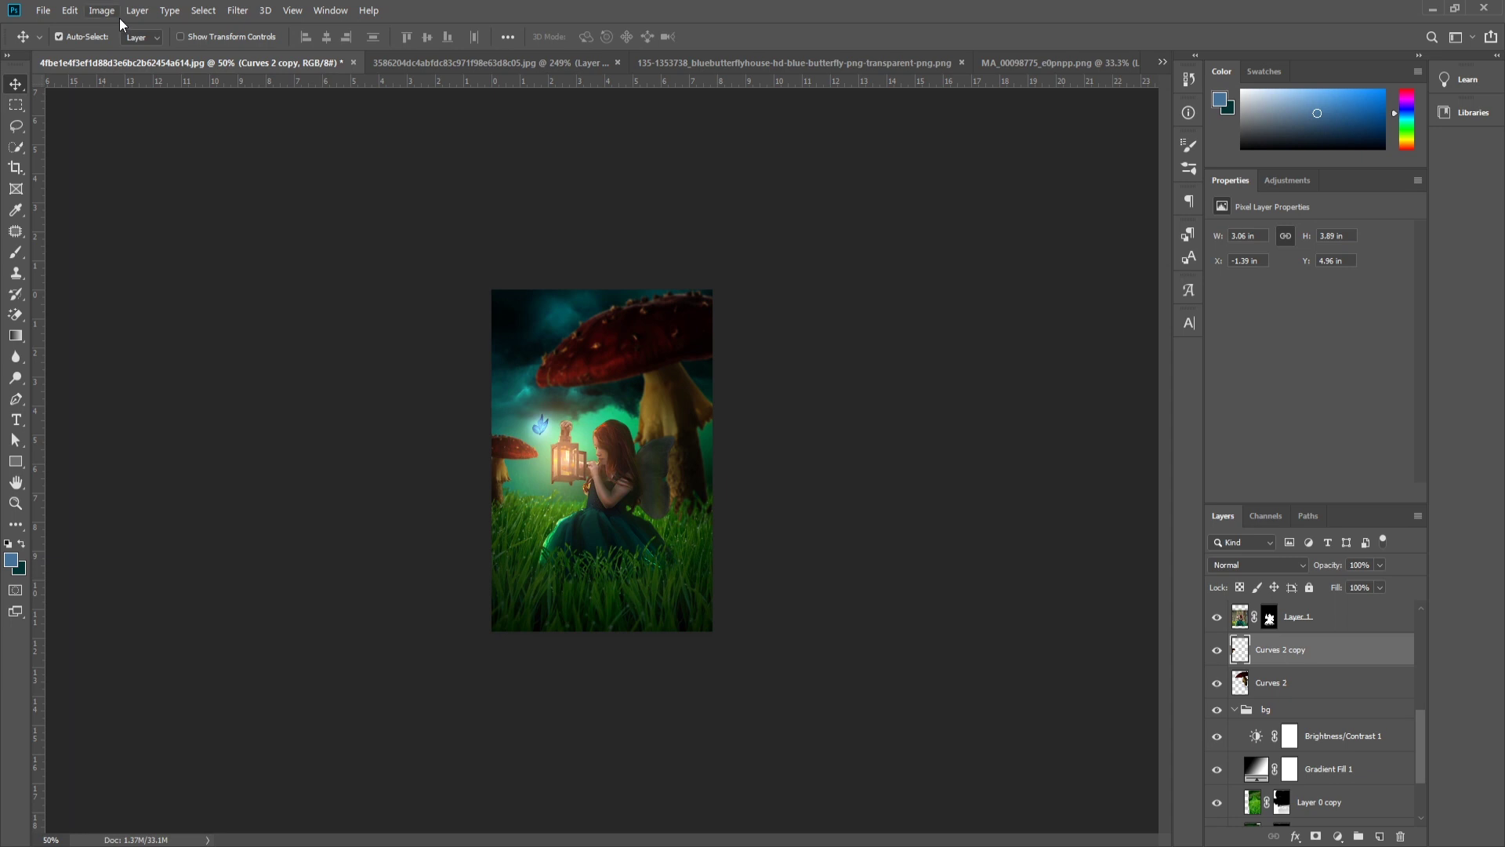
pyautogui.press('Left')
pyautogui.press('Left')
pyautogui.press('Left')
pyautogui.scroll(5, 1301, 651)
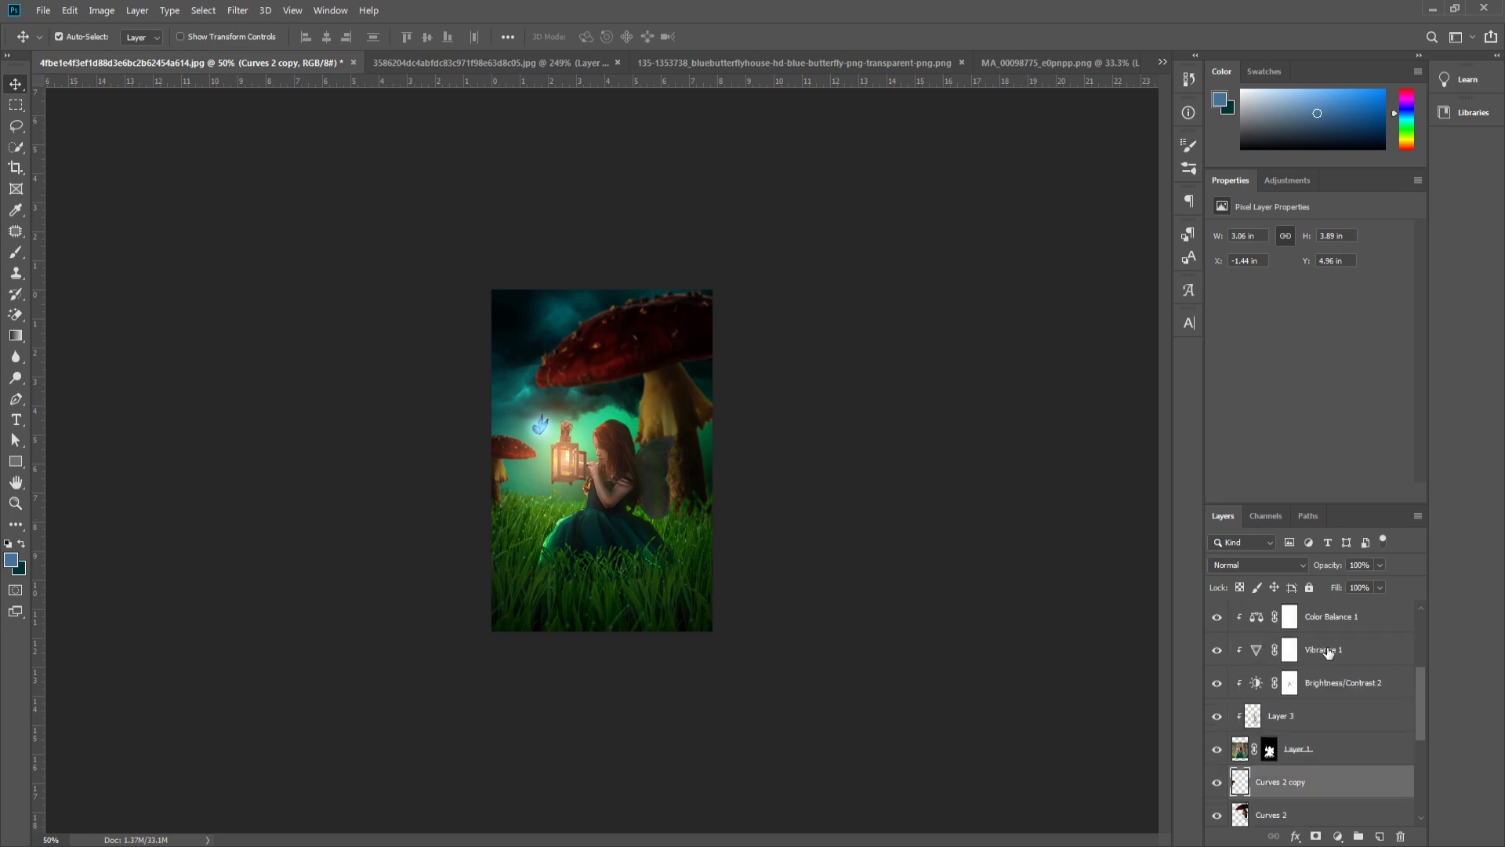
pyautogui.click(1347, 624)
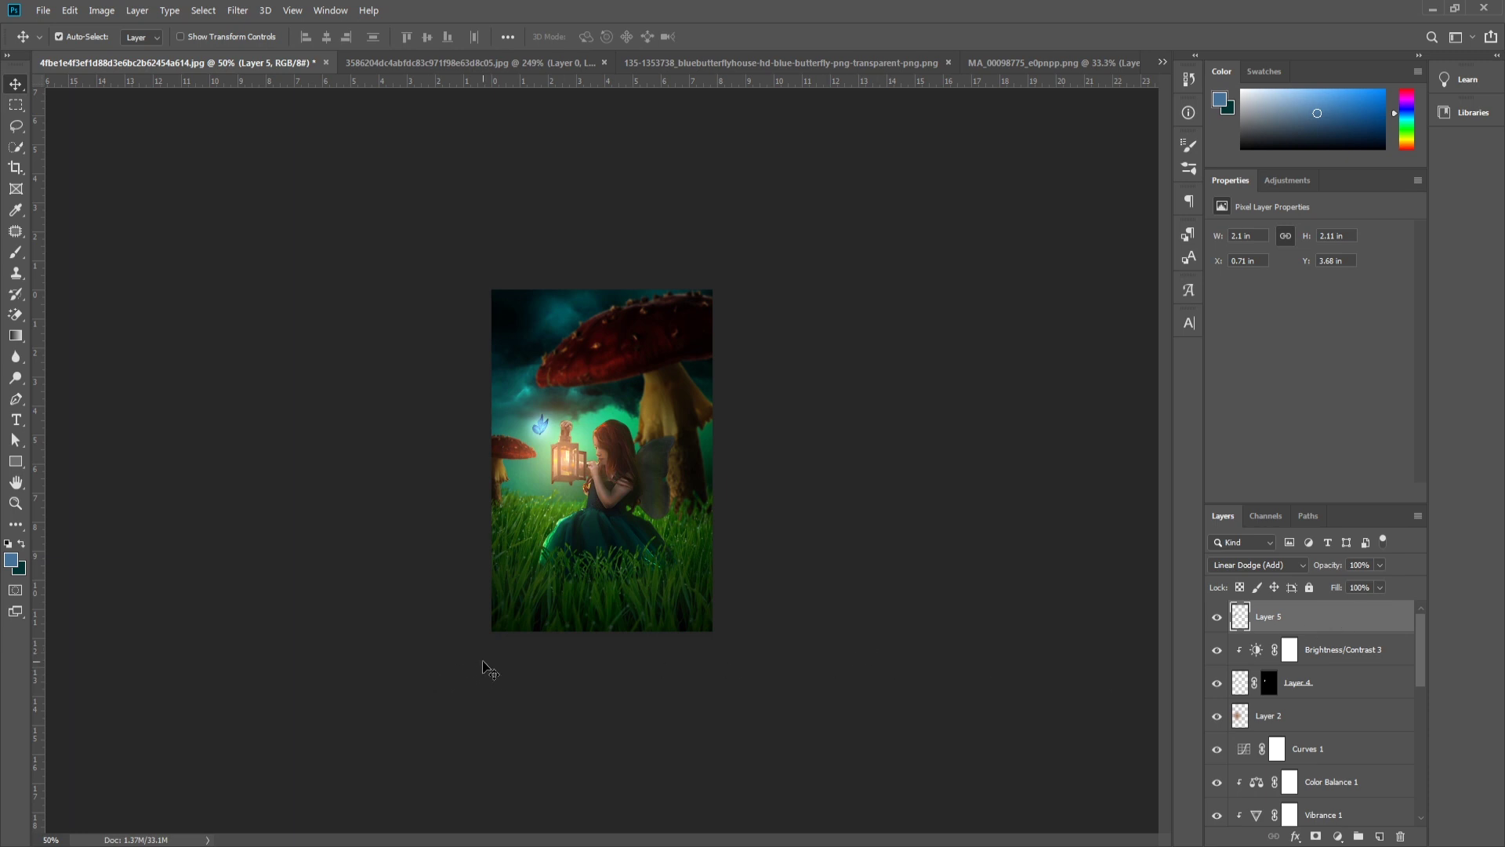
# Step: Stamp a merged copy of the visible layers, trying darker blend modes before returning to Normal
pyautogui.press('ctrl')
pyautogui.hotkey('ctrl', 'shift', 'alt', 'e')
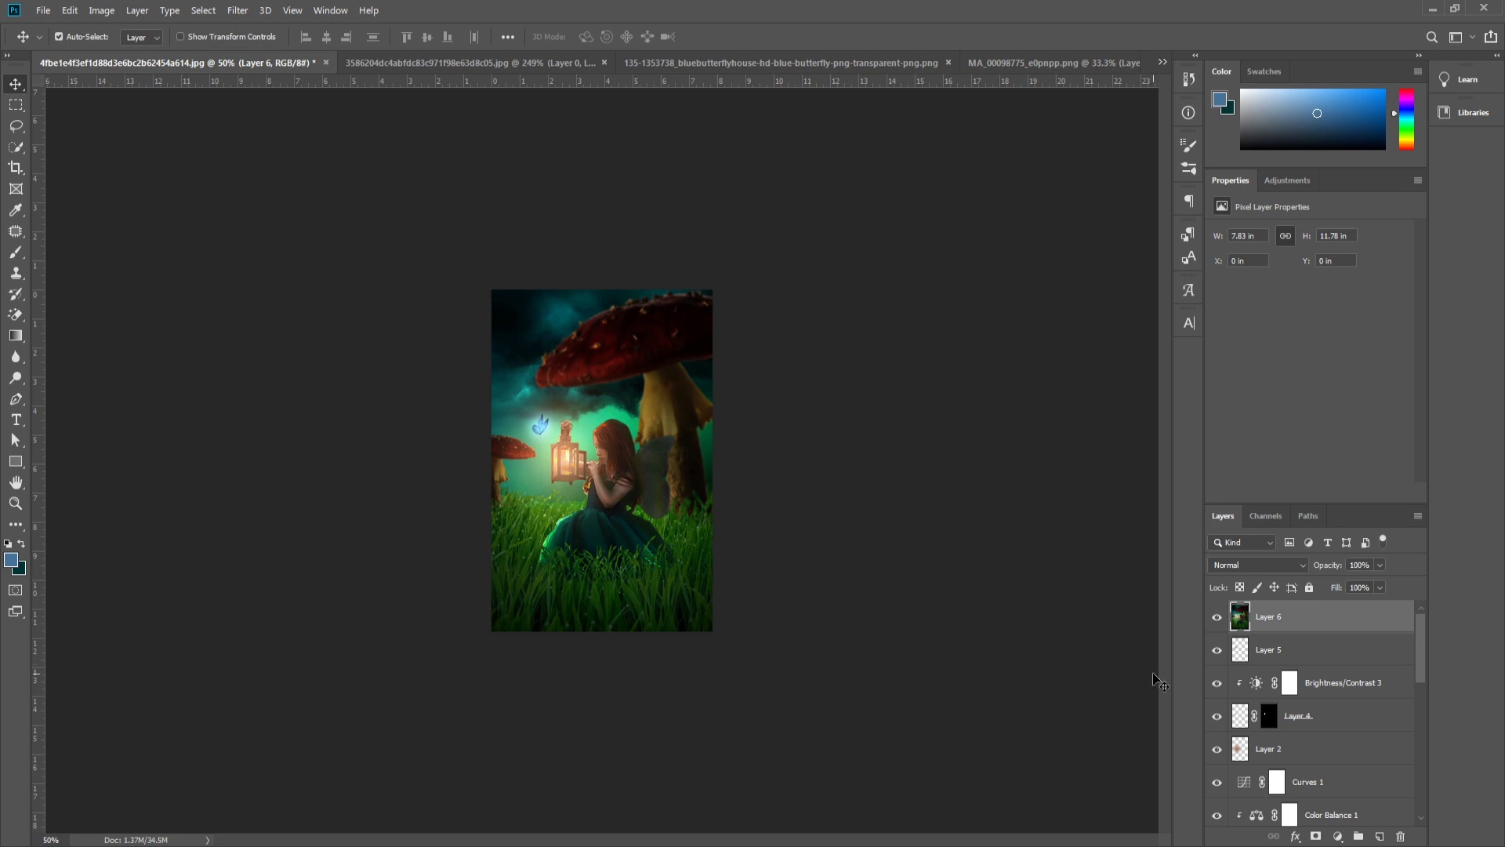
pyautogui.click(1255, 563)
pyautogui.press('Down')
pyautogui.press('Down')
pyautogui.press('Down')
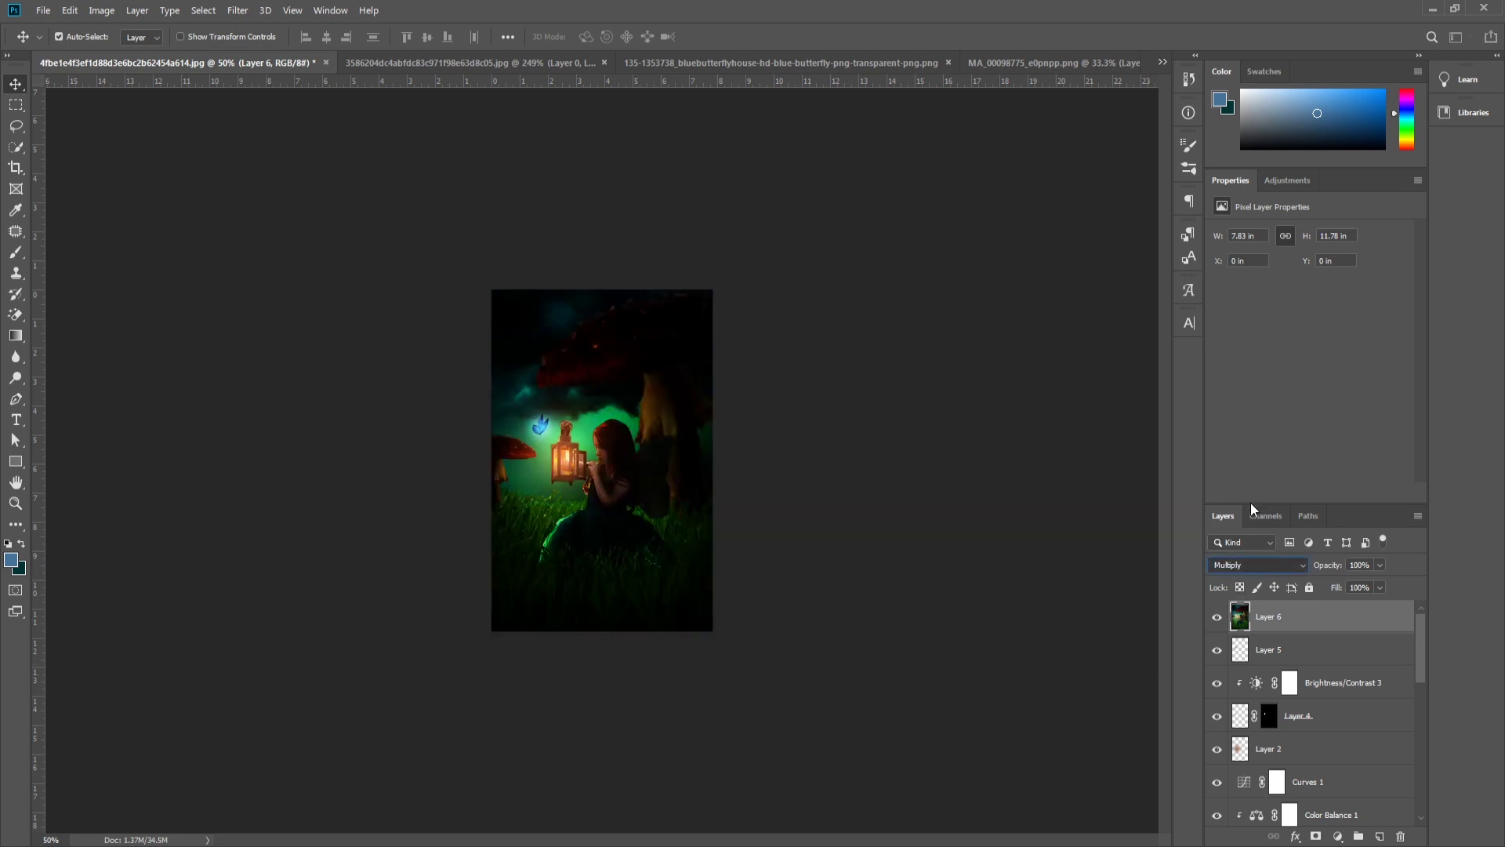
pyautogui.press('Up')
pyautogui.press('Up')
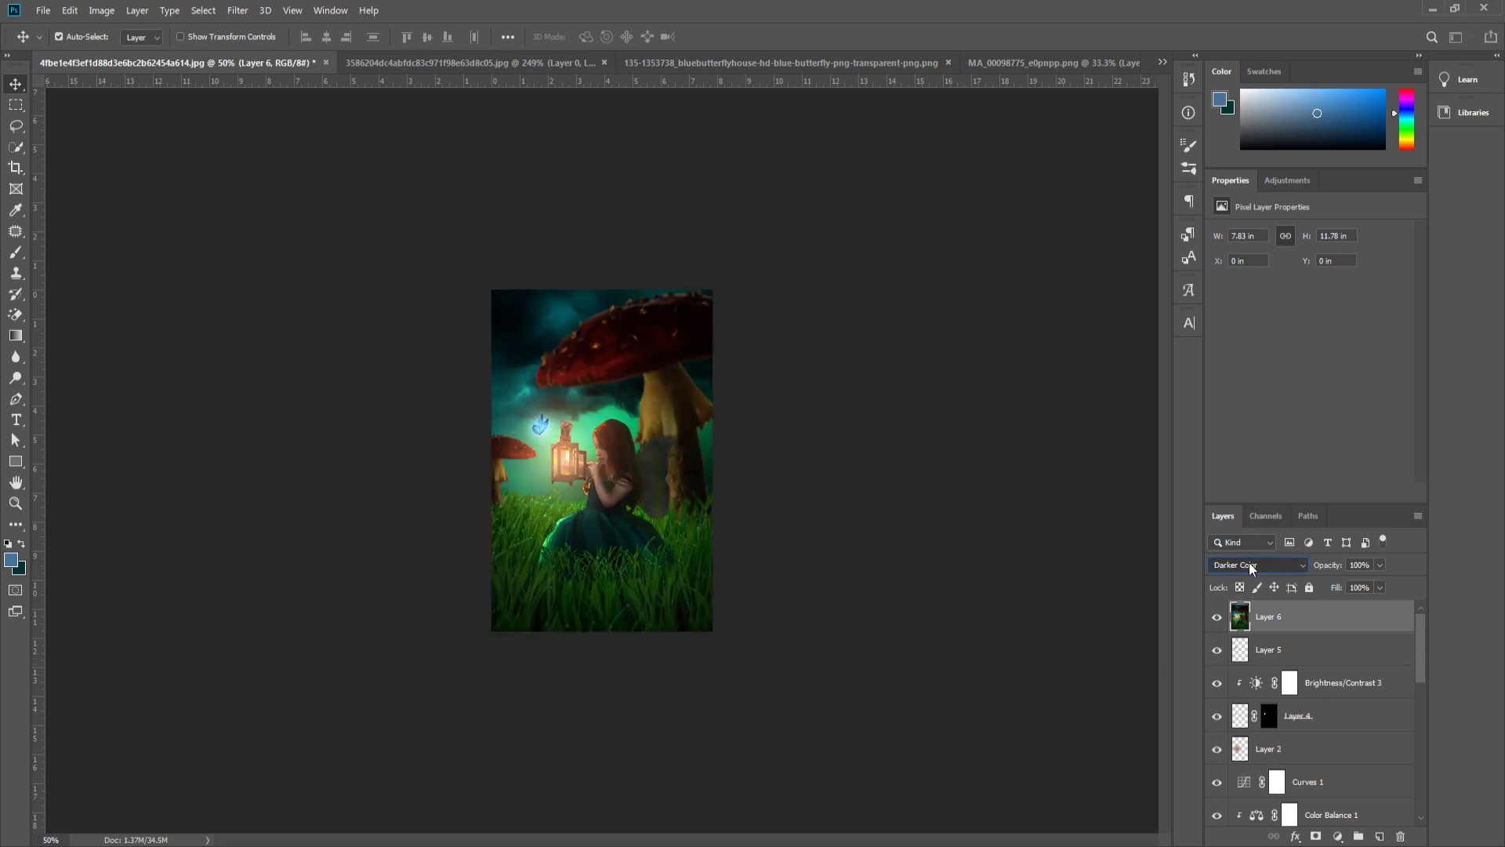
pyautogui.press('Down')
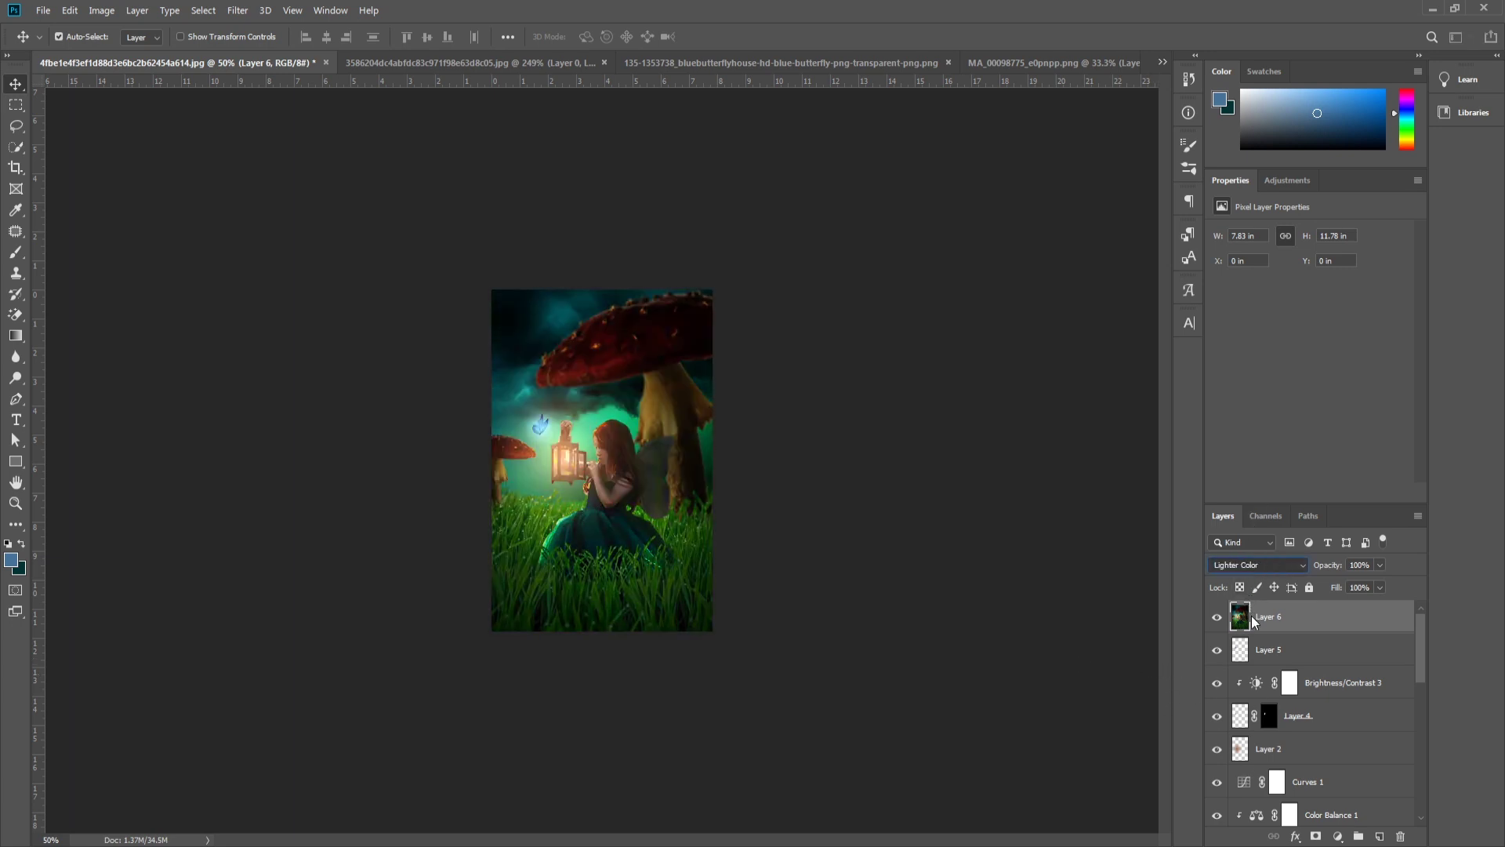
pyautogui.press('Down')
pyautogui.press('Down')
pyautogui.press('Down')
pyautogui.press('Down')
pyautogui.press('Down')
pyautogui.press('Down')
pyautogui.press('Down')
pyautogui.press('Down')
pyautogui.press('Down')
pyautogui.press('Home')
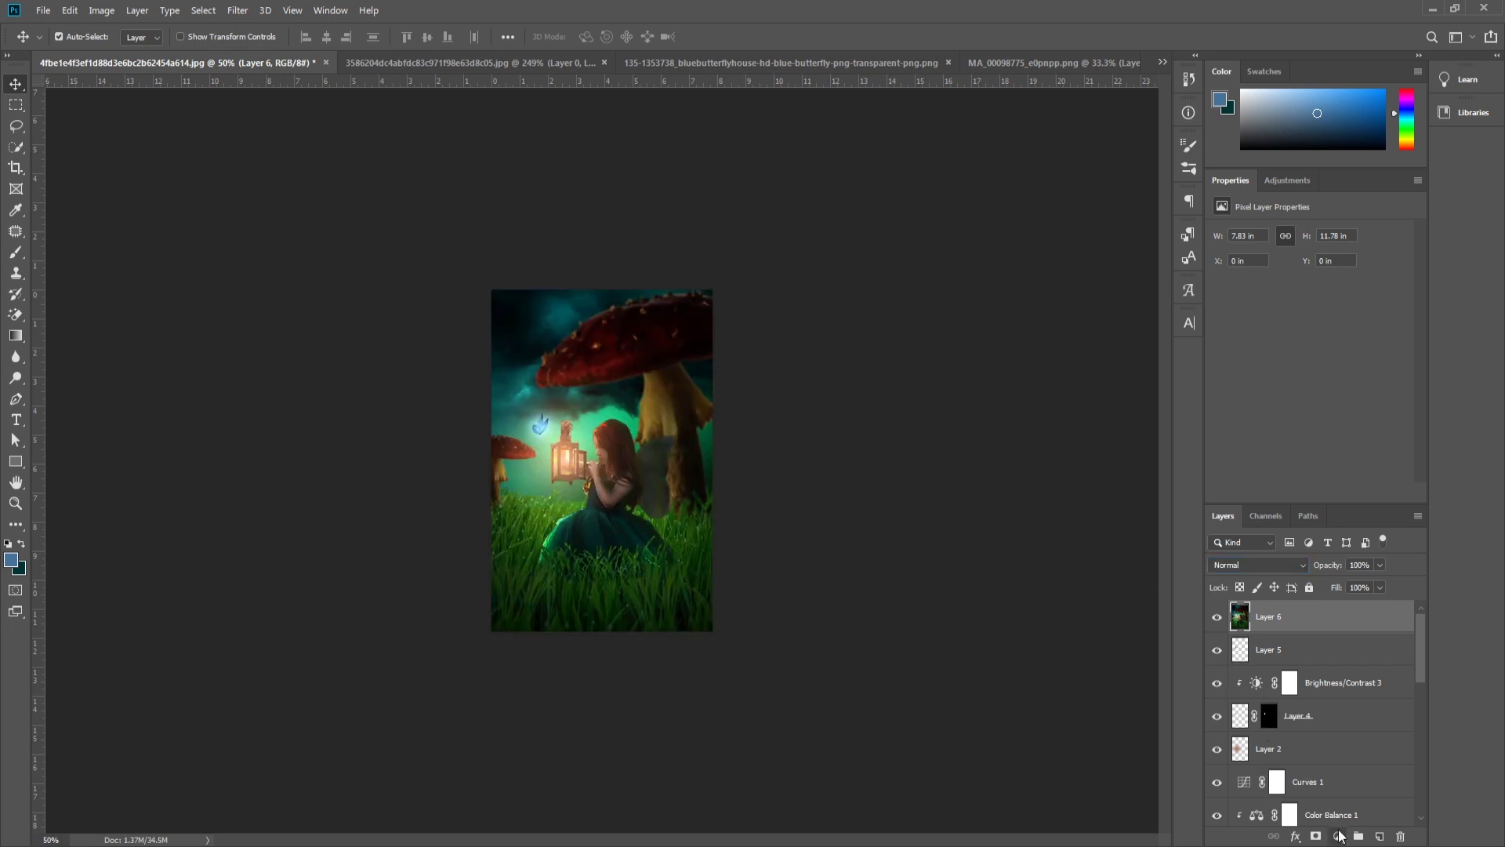
# Step: Add a Brightness/Contrast adjustment (brightness −26, contrast 29), zoom in, and hide all panels
pyautogui.moveTo(1310, 277); pyautogui.dragTo(1293, 283)
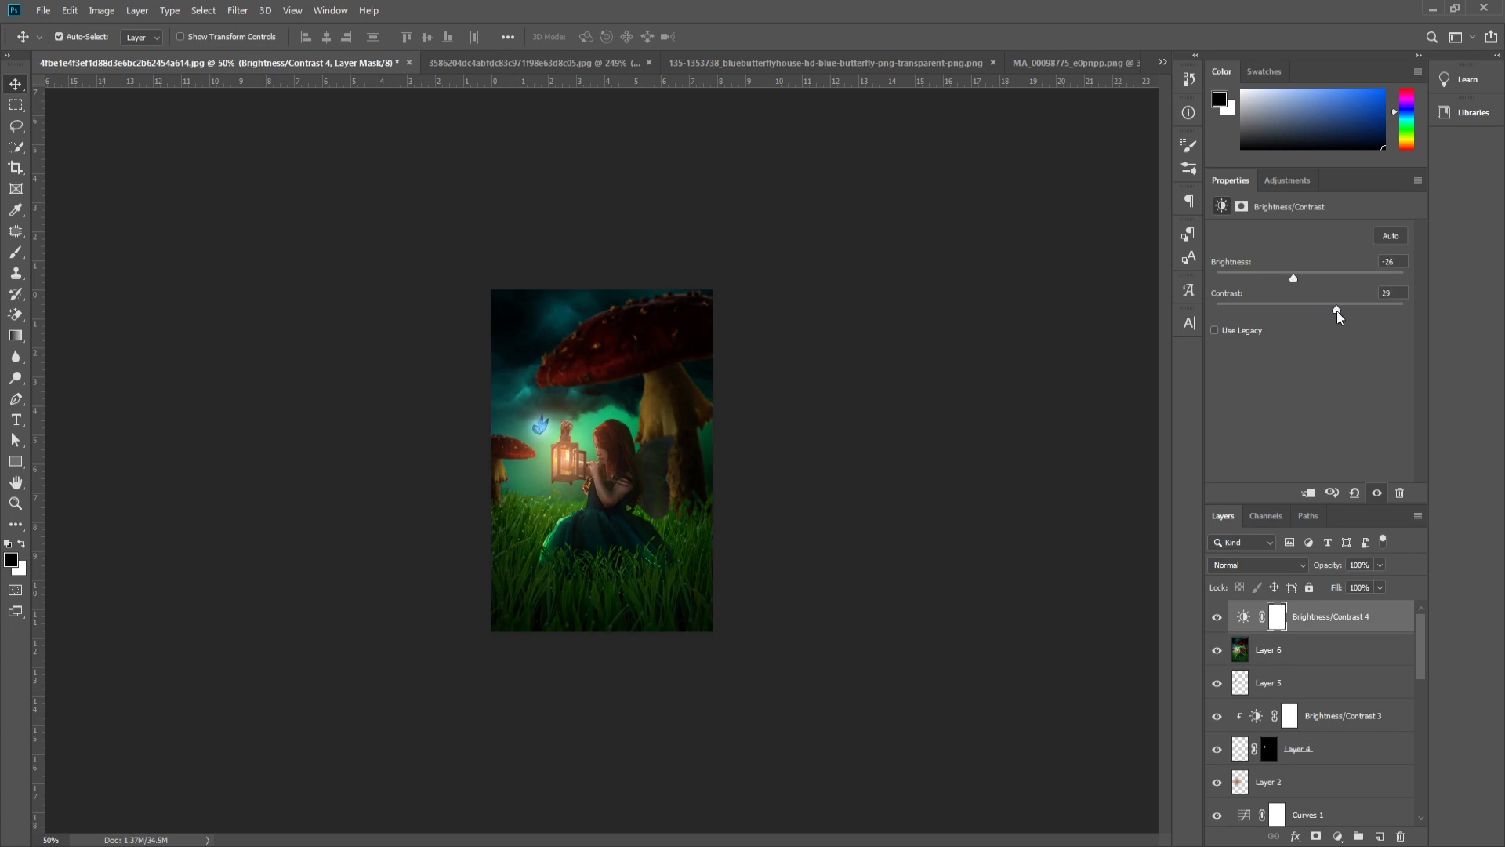
pyautogui.click(802, 541)
pyautogui.scroll(2, 735, 479)
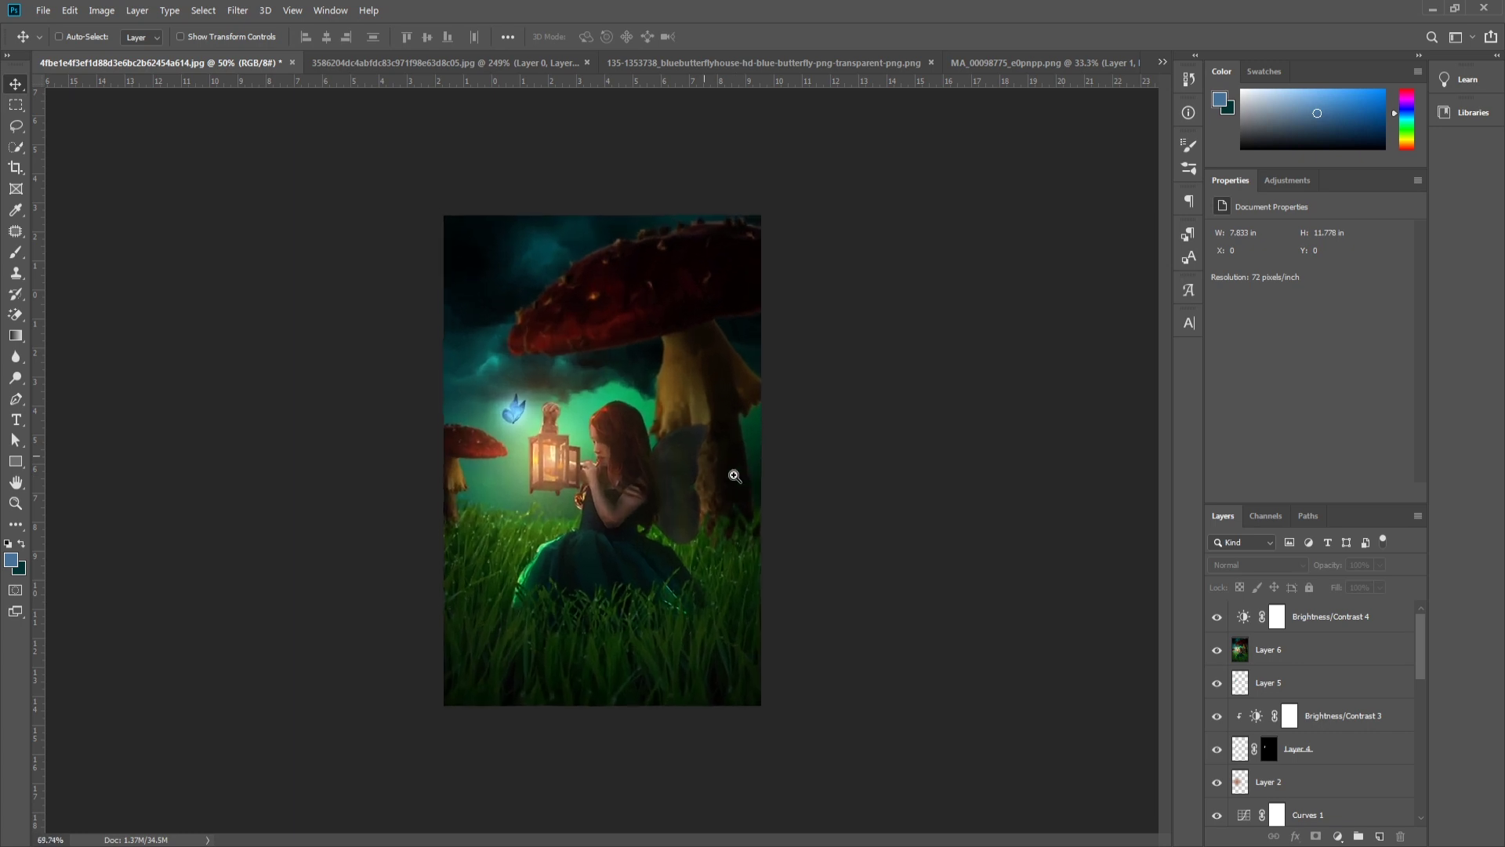
pyautogui.scroll(1, 729, 502)
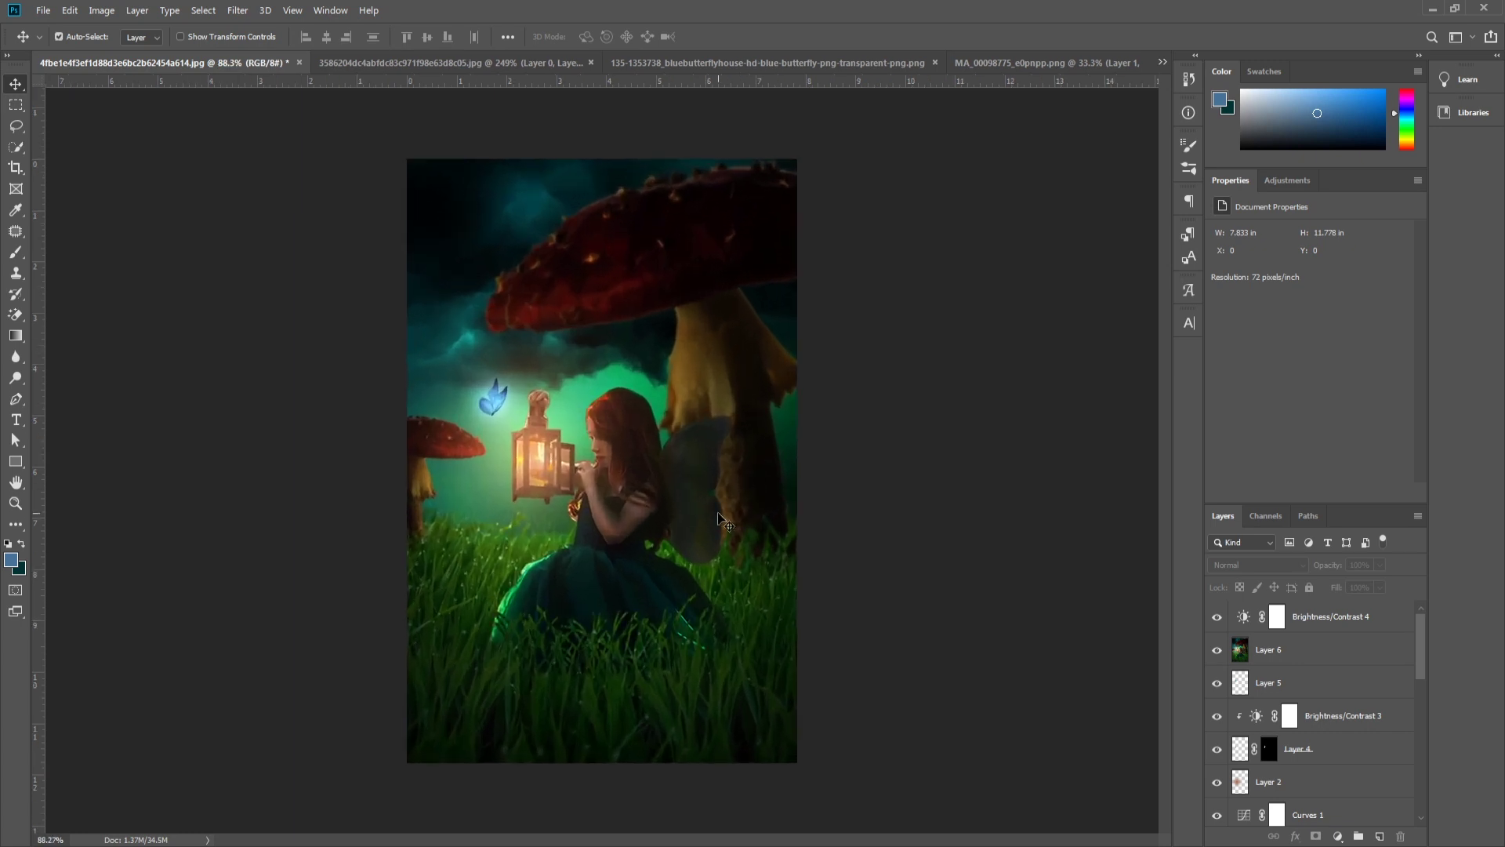
pyautogui.press('Tab')
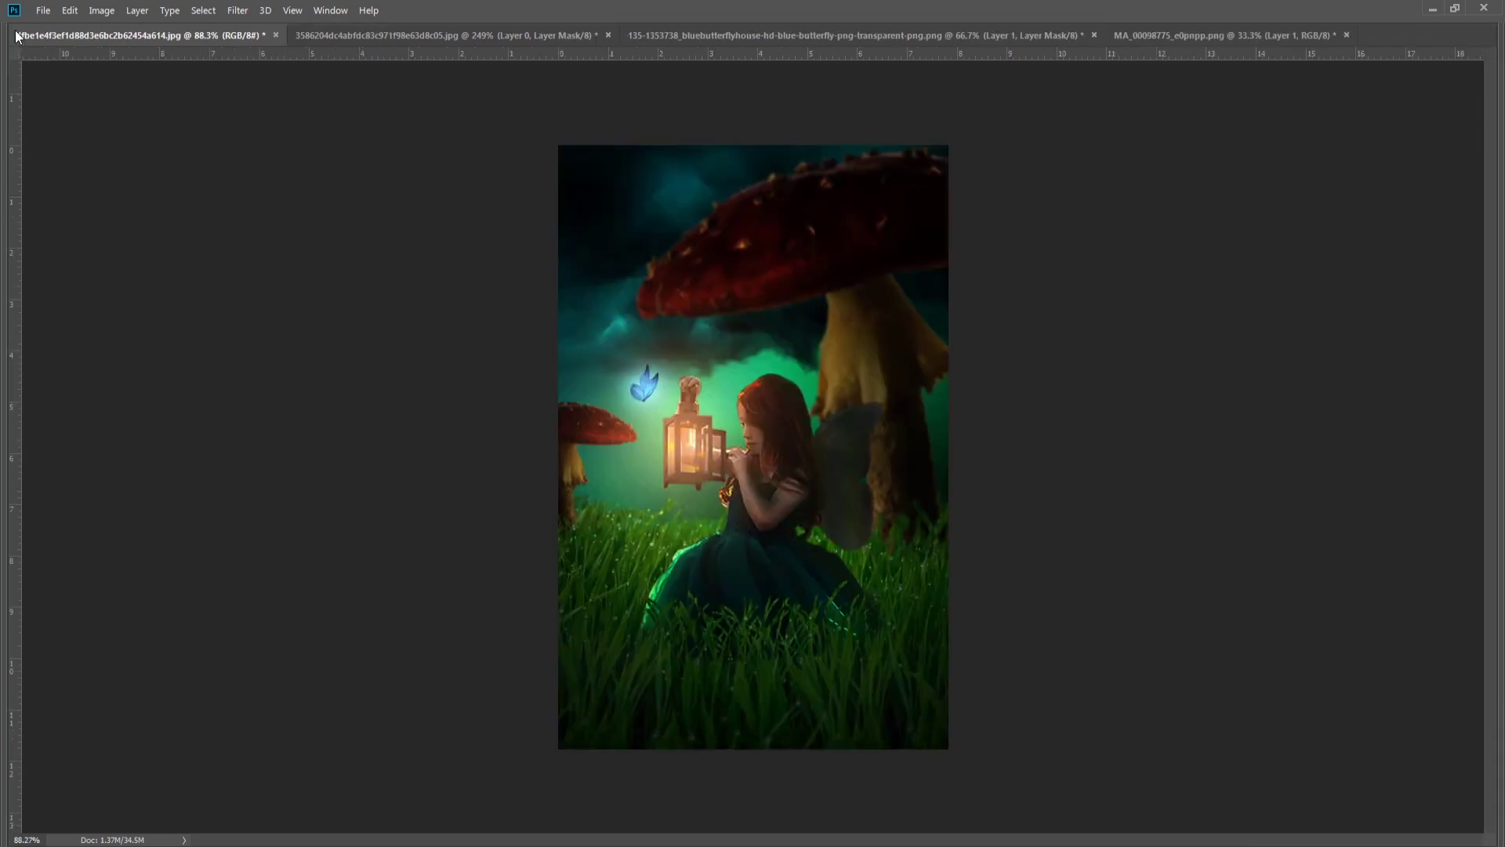